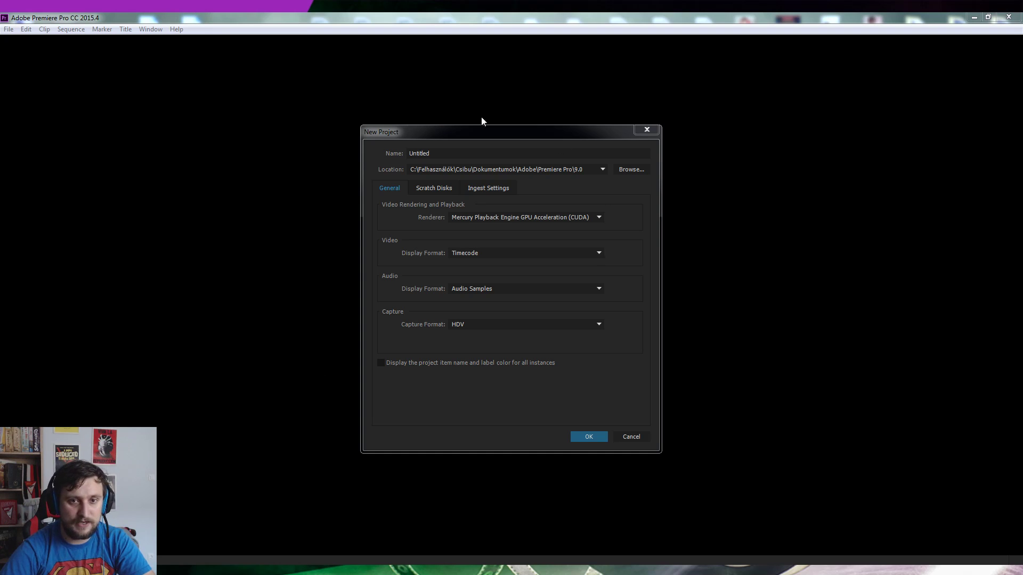
# Name the new project 'Probaprojekt' and create it.
pyautogui.click(443, 157)
pyautogui.write('Probaprojekt')
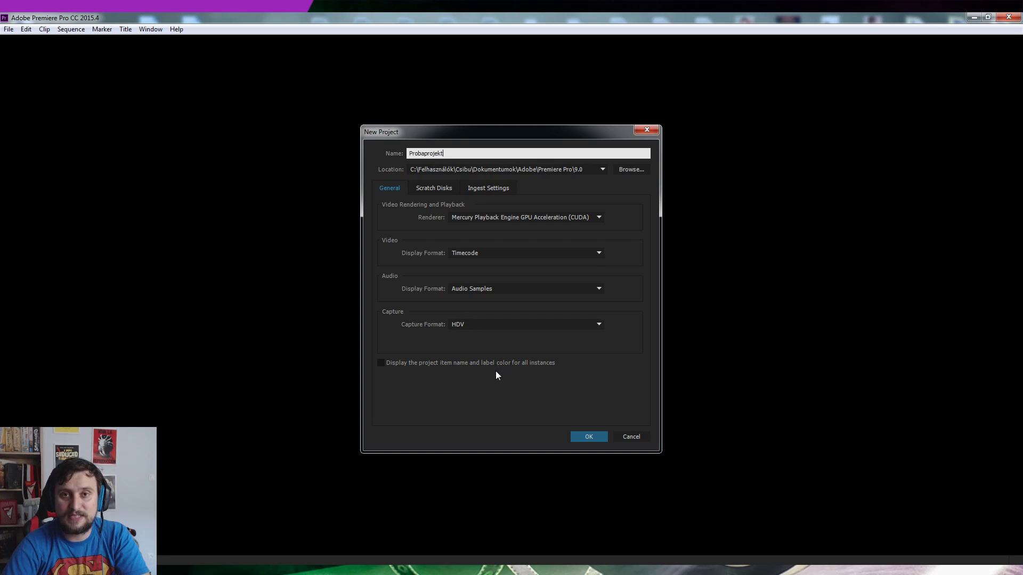
pyautogui.click(587, 436)
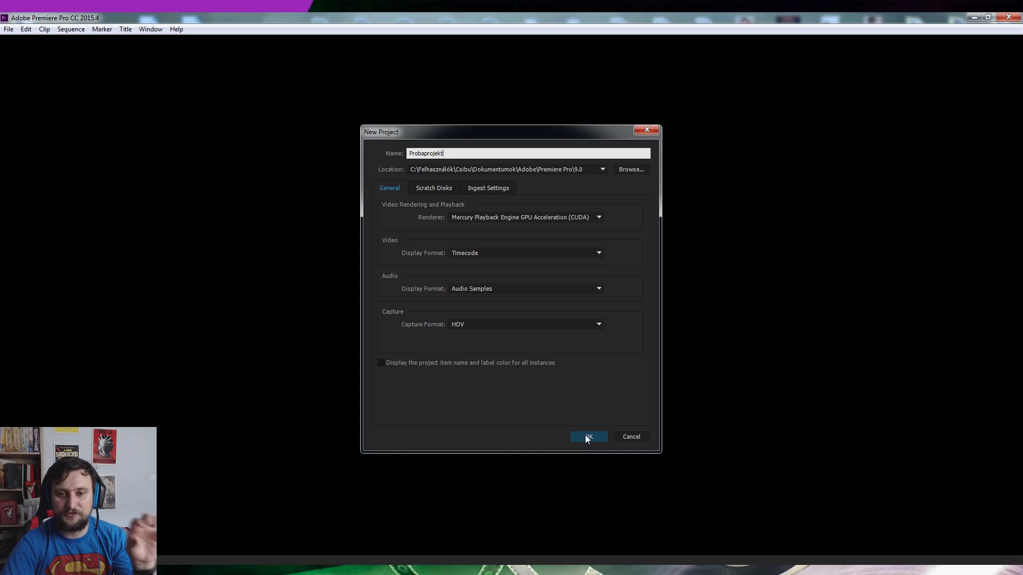
pyautogui.click(587, 437)
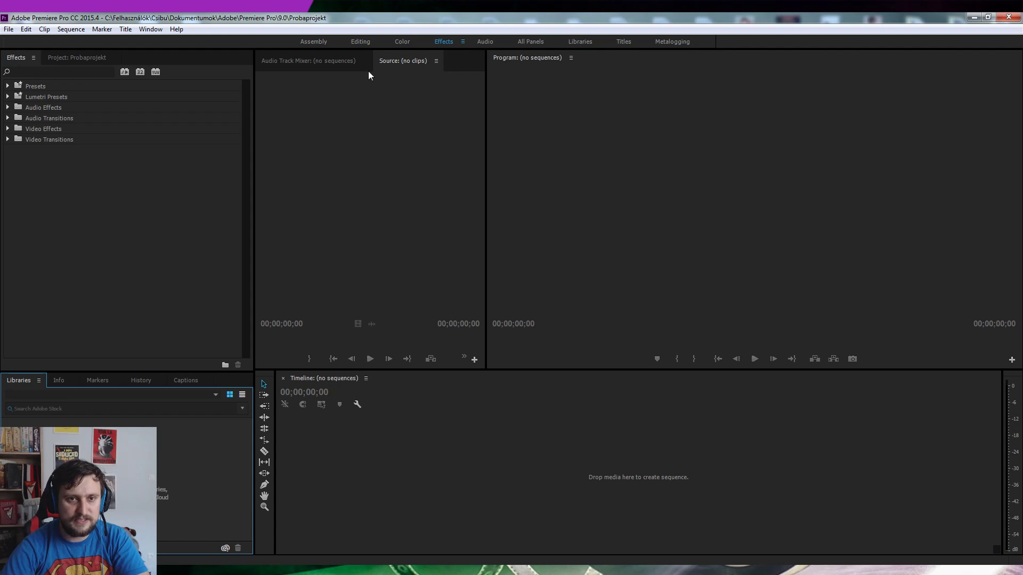
# Show the Audio Track Mixer, browse the Video Effects and Video Transitions lists, then return to the Project bin.
pyautogui.click(299, 61)
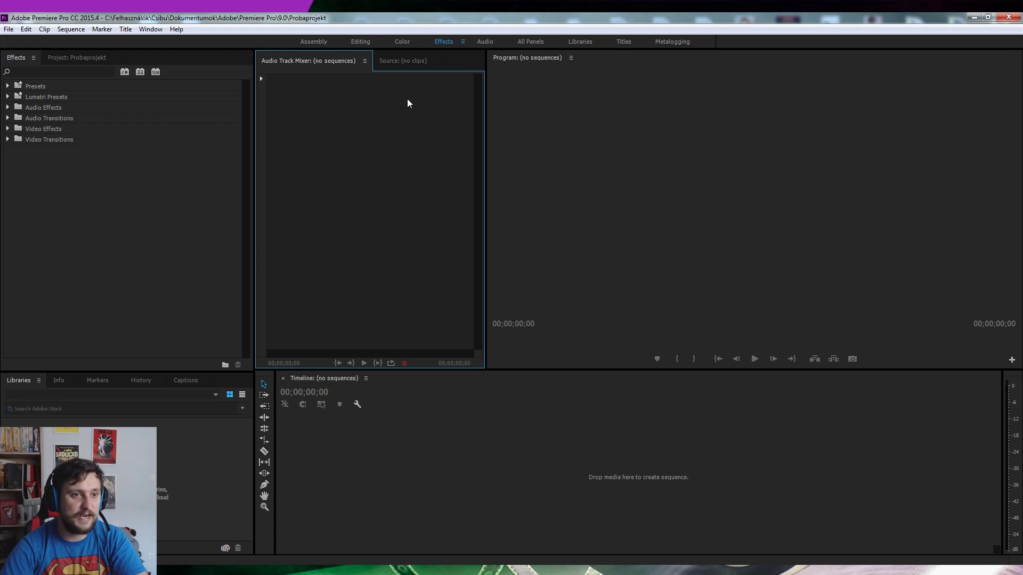
pyautogui.click(7, 129)
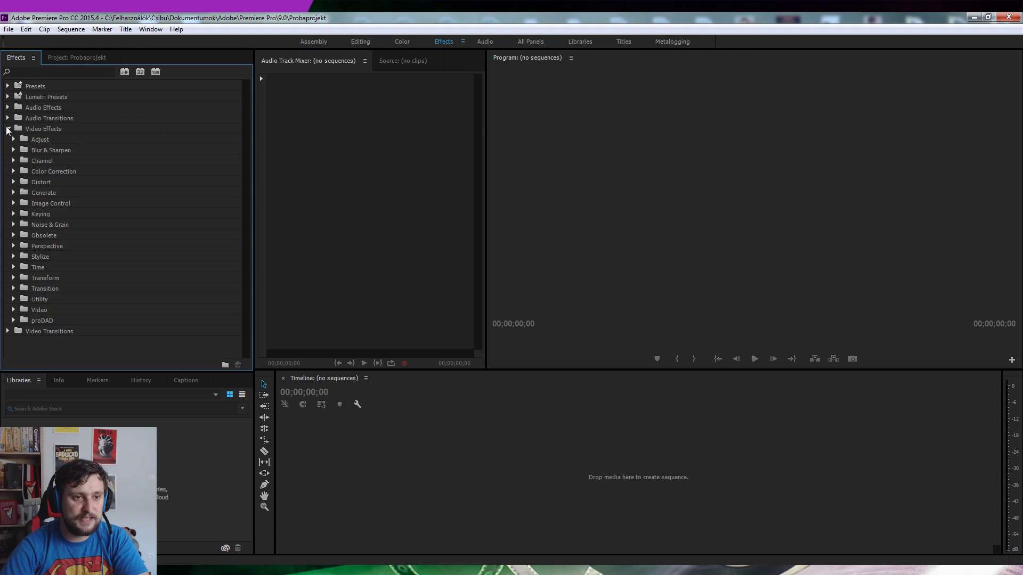
pyautogui.click(8, 129)
pyautogui.click(7, 139)
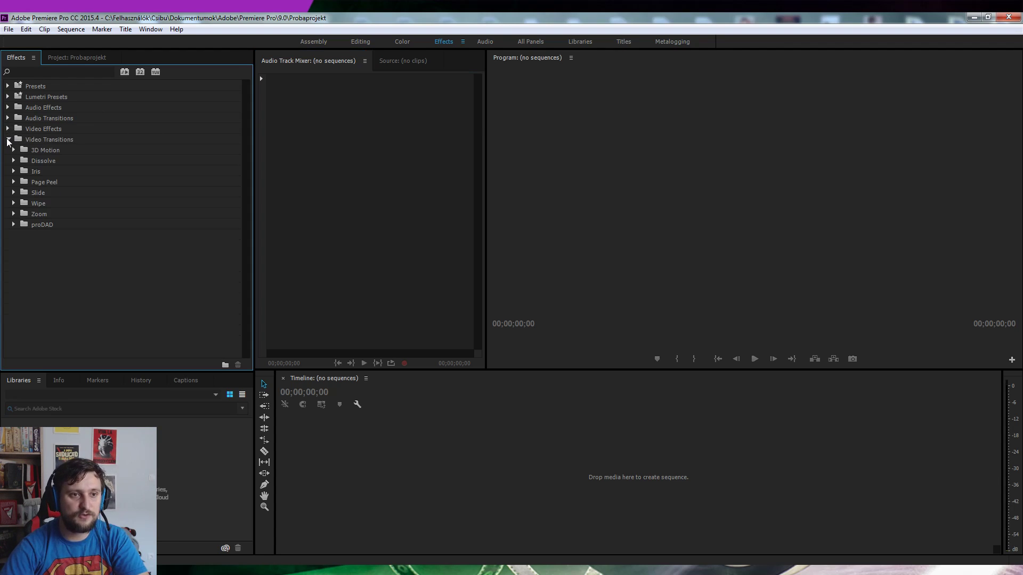
pyautogui.click(8, 139)
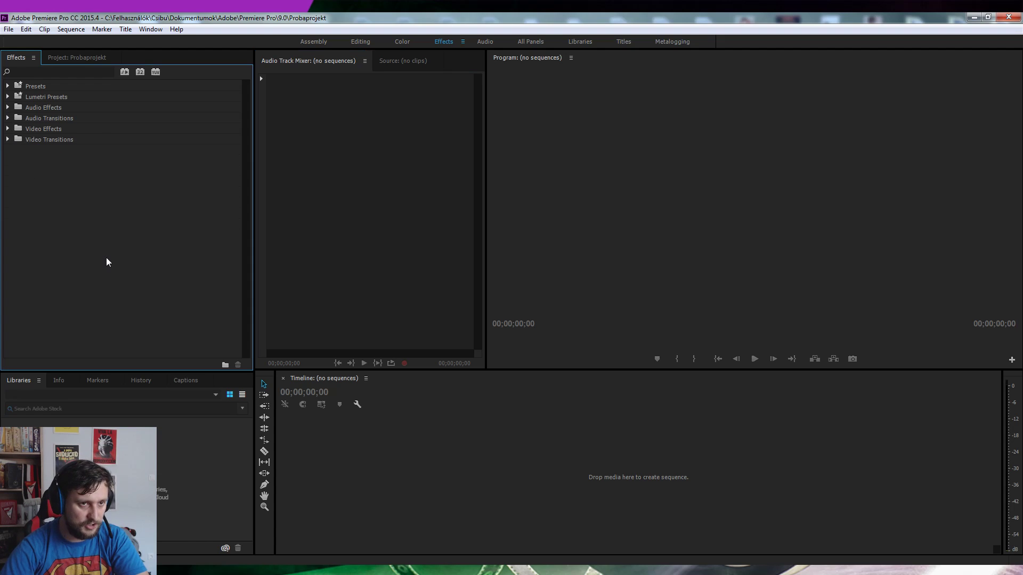
pyautogui.click(79, 59)
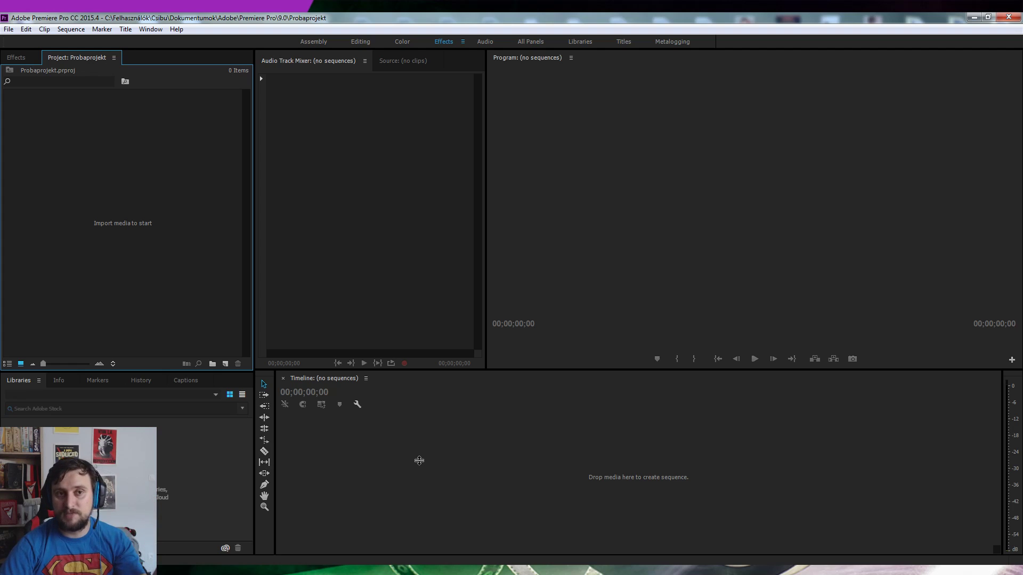
# From the példavideo folder, drag the bode video onto the timeline to start a sequence.
pyautogui.hotkey('alt', 'Tab')
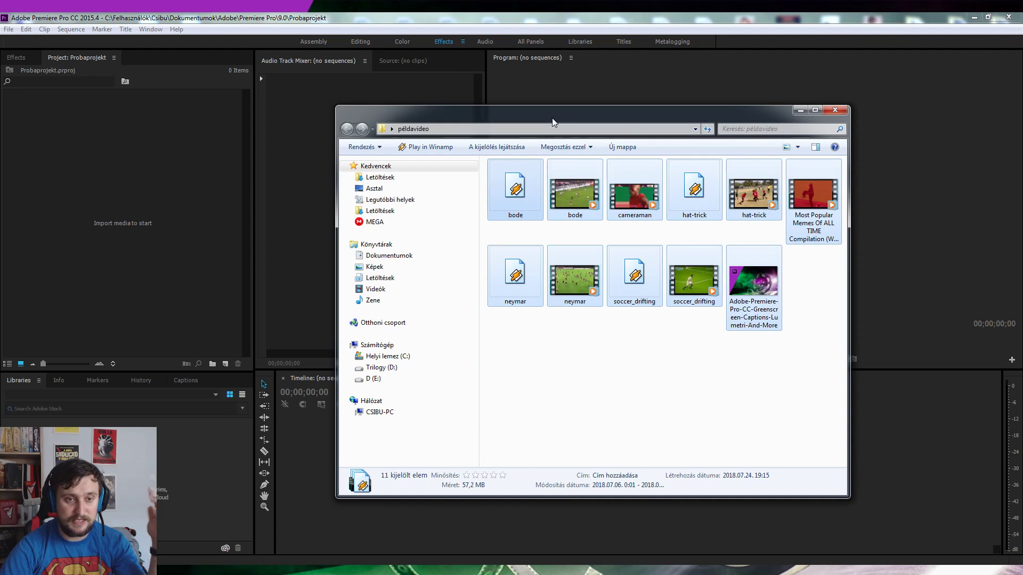
pyautogui.click(582, 389)
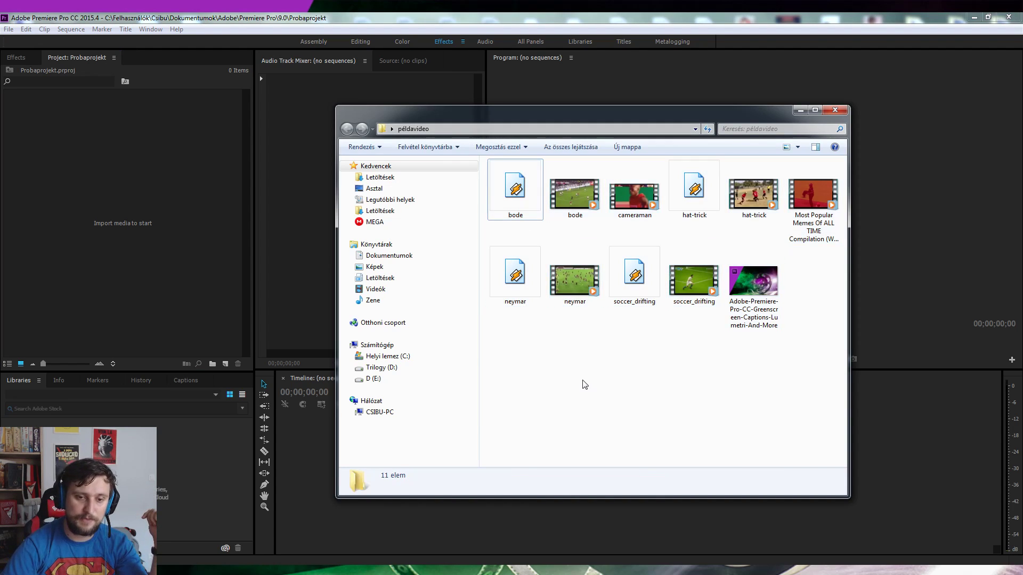
pyautogui.moveTo(496, 123)
pyautogui.mouseDown()
pyautogui.moveTo(555, 91)
pyautogui.moveTo(614, 90)
pyautogui.mouseUp()
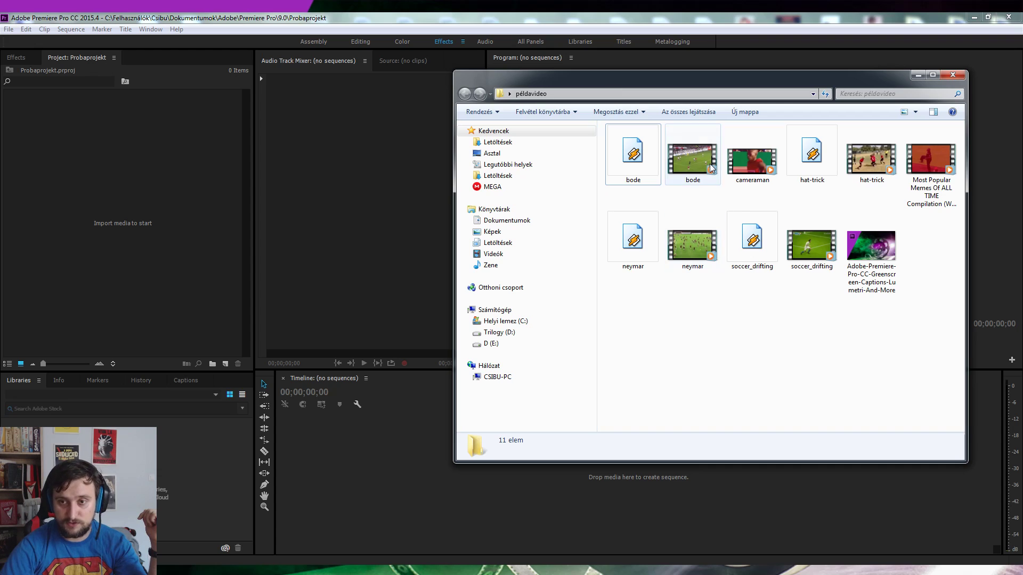
pyautogui.moveTo(693, 162); pyautogui.dragTo(328, 470)
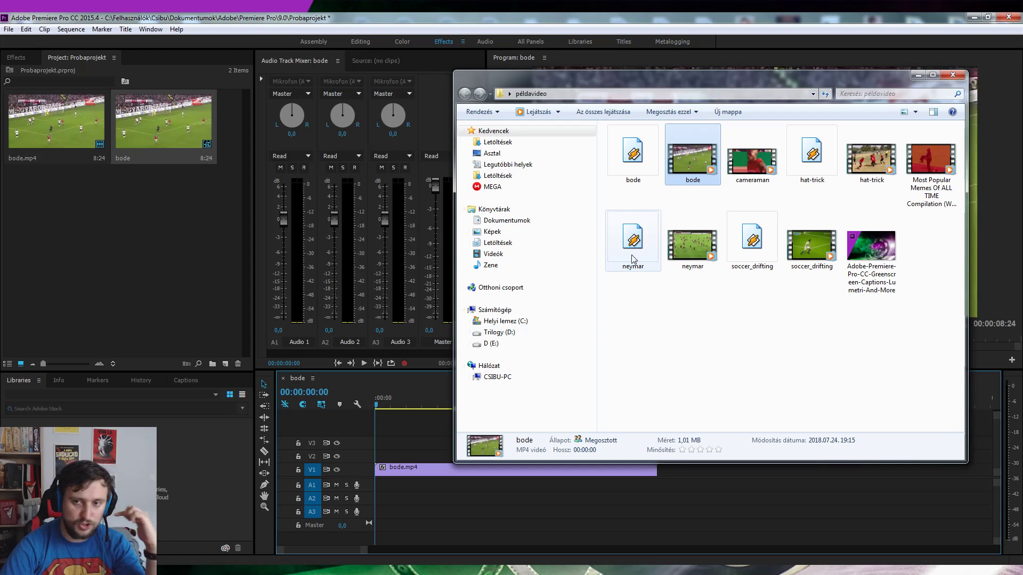
# Abandon placing the bode MP3 and import all eleven példavideo files into the Project bin.
pyautogui.moveTo(633, 155); pyautogui.dragTo(395, 448)
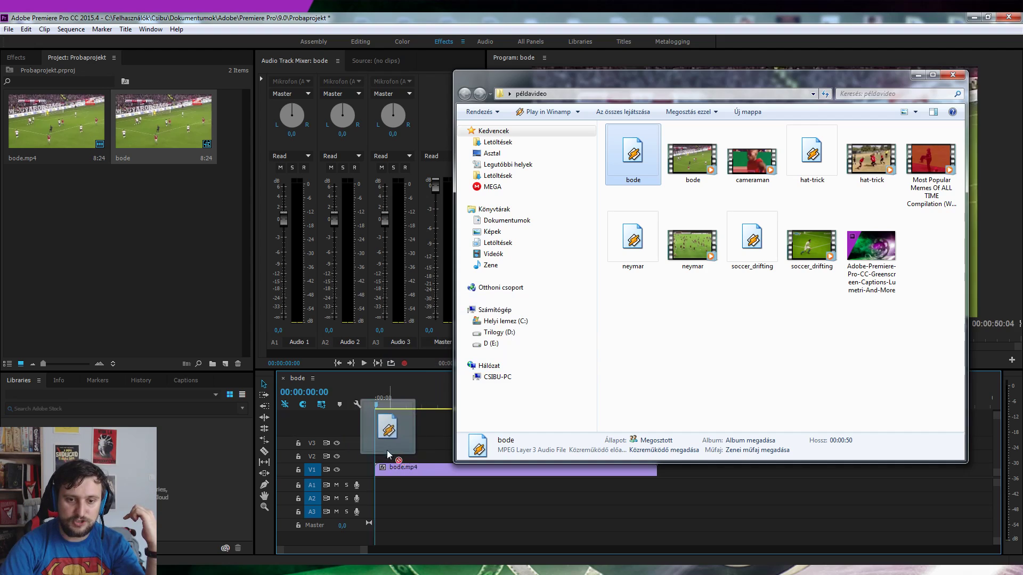
pyautogui.moveTo(394, 447); pyautogui.dragTo(380, 493)
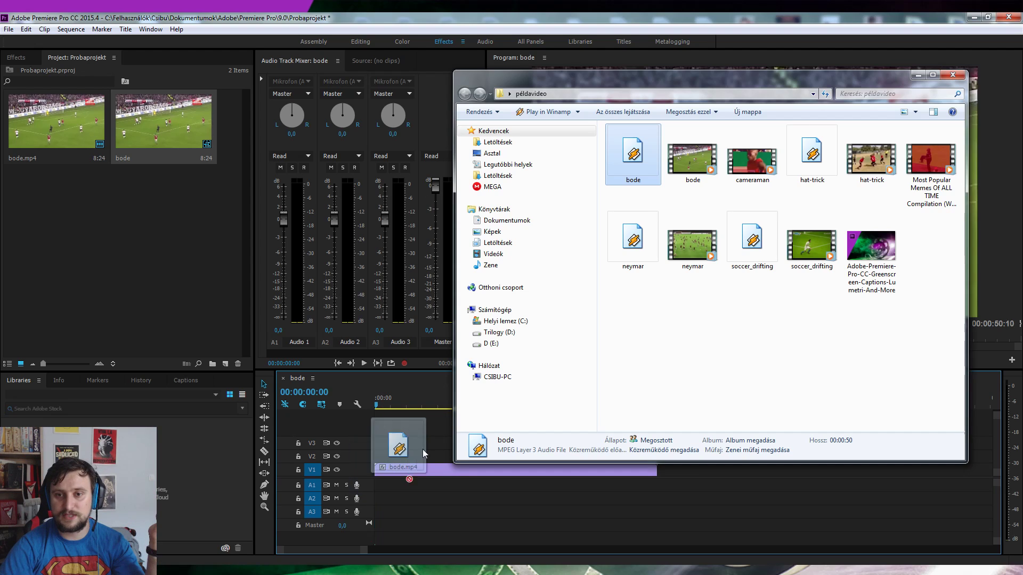
pyautogui.moveTo(380, 493)
pyautogui.mouseDown()
pyautogui.moveTo(634, 193)
pyautogui.moveTo(669, 323)
pyautogui.moveTo(956, 121)
pyautogui.mouseUp()
pyautogui.click(669, 323)
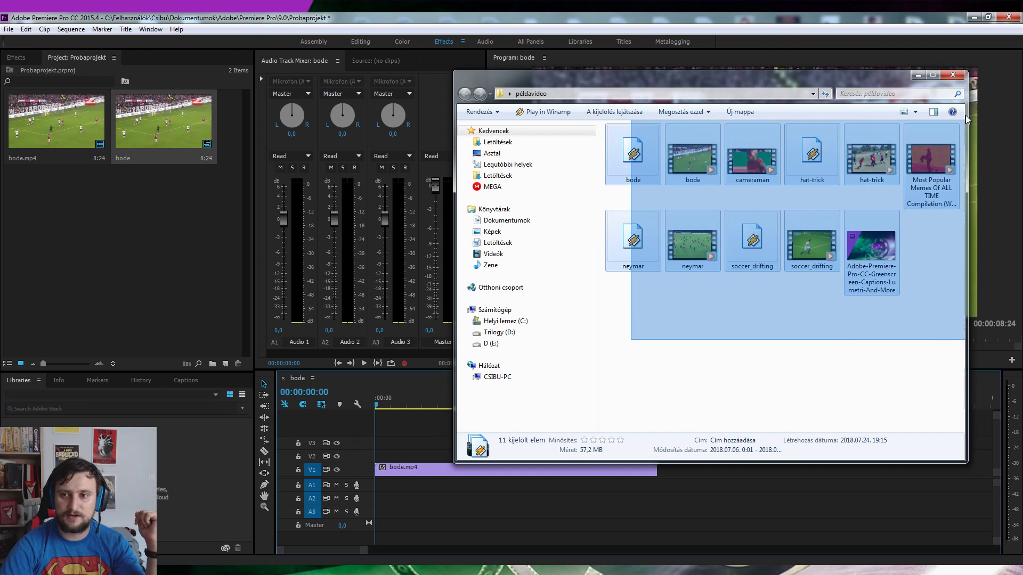
pyautogui.moveTo(737, 162); pyautogui.dragTo(136, 212)
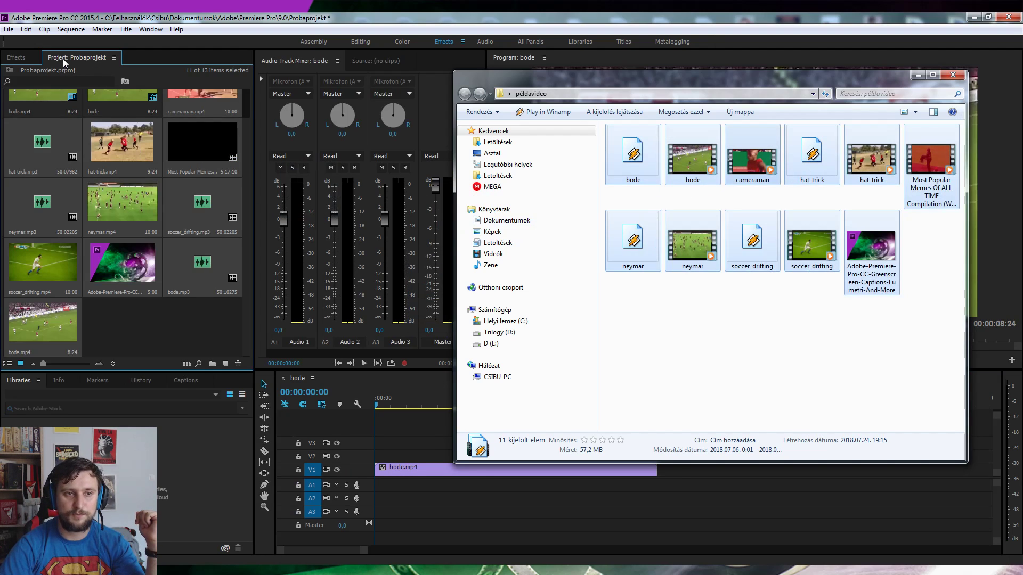
# Delete the bode.mp4 clip from the timeline and the bode sequence from the project.
pyautogui.click(153, 322)
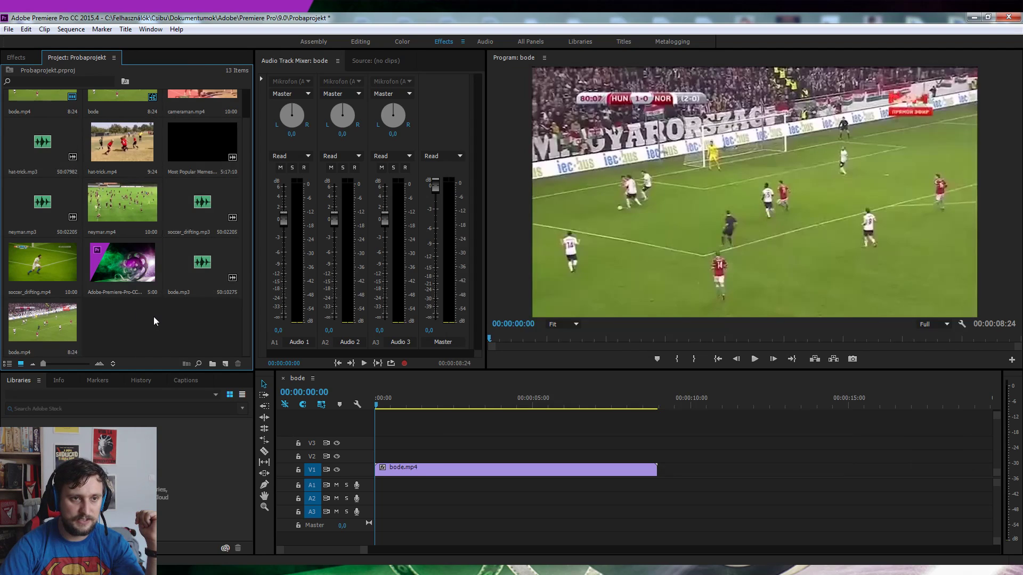
pyautogui.scroll(2, 143, 255)
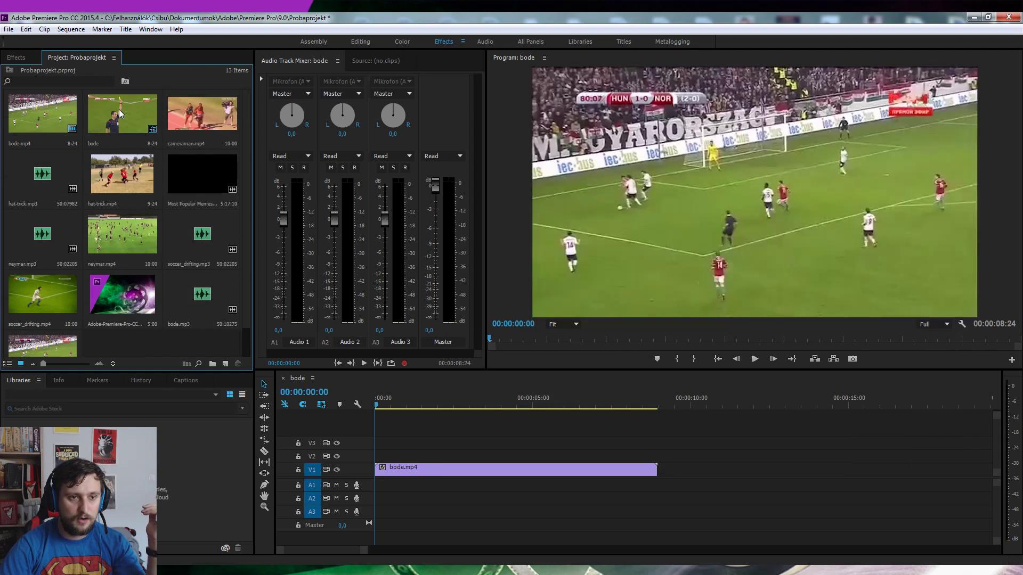
pyautogui.click(449, 471)
pyautogui.press('Delete')
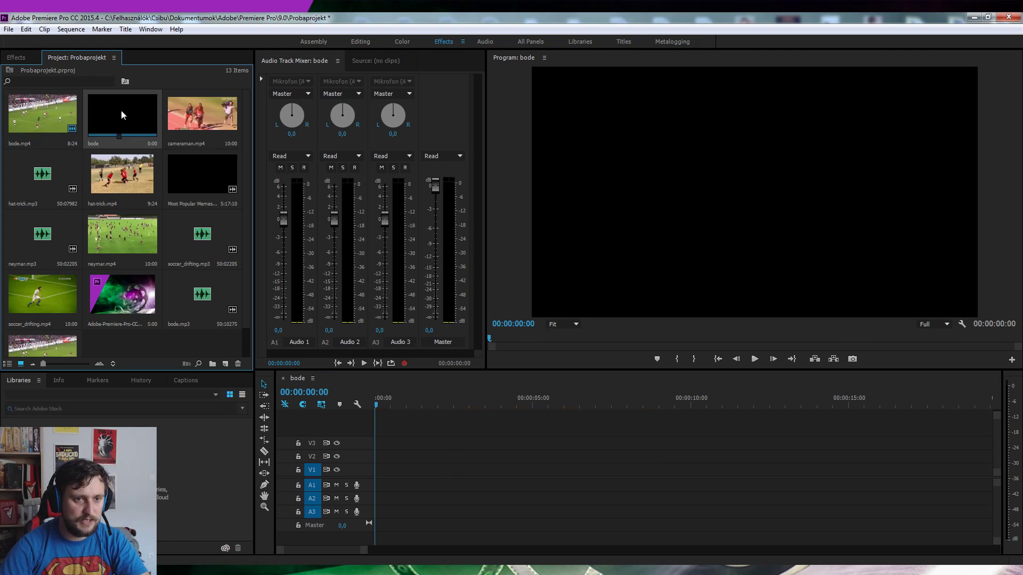
pyautogui.click(121, 112)
pyautogui.press('Delete')
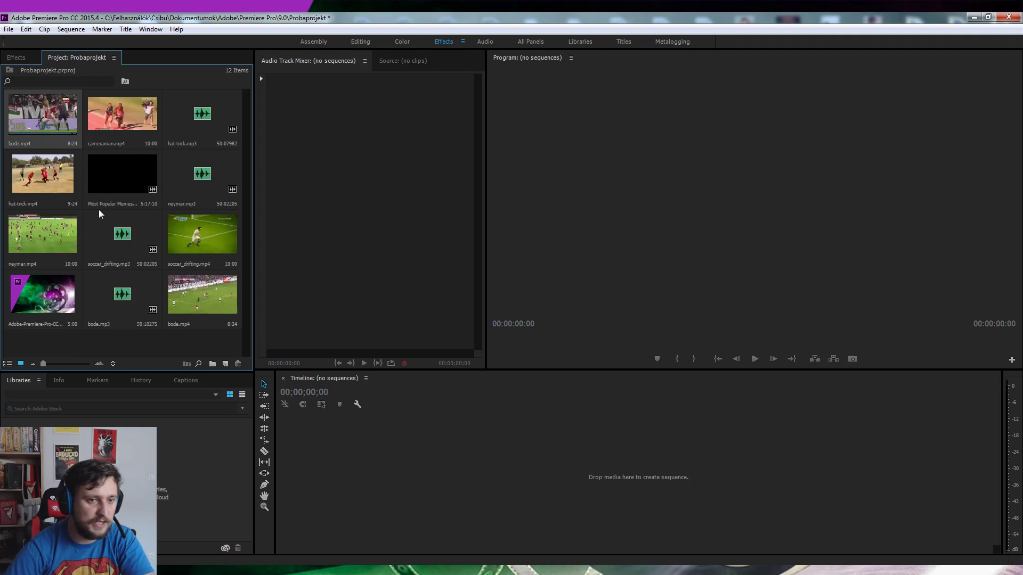
# Start a new sequence by dragging the Adobe-Premiere-Pro-CC title image onto the empty timeline.
pyautogui.click(195, 144)
pyautogui.click(132, 239)
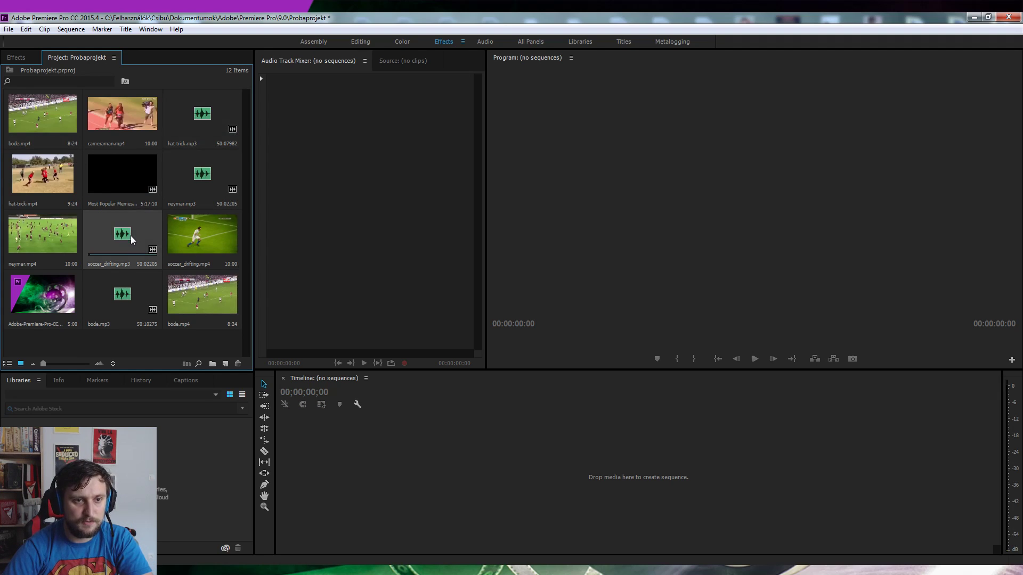
pyautogui.click(181, 312)
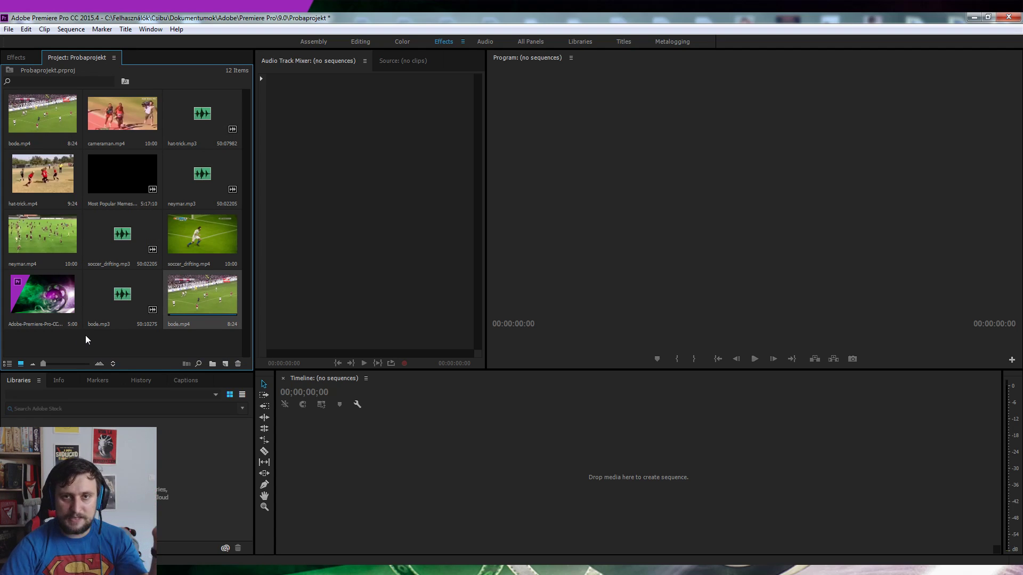
pyautogui.moveTo(55, 310); pyautogui.dragTo(411, 458)
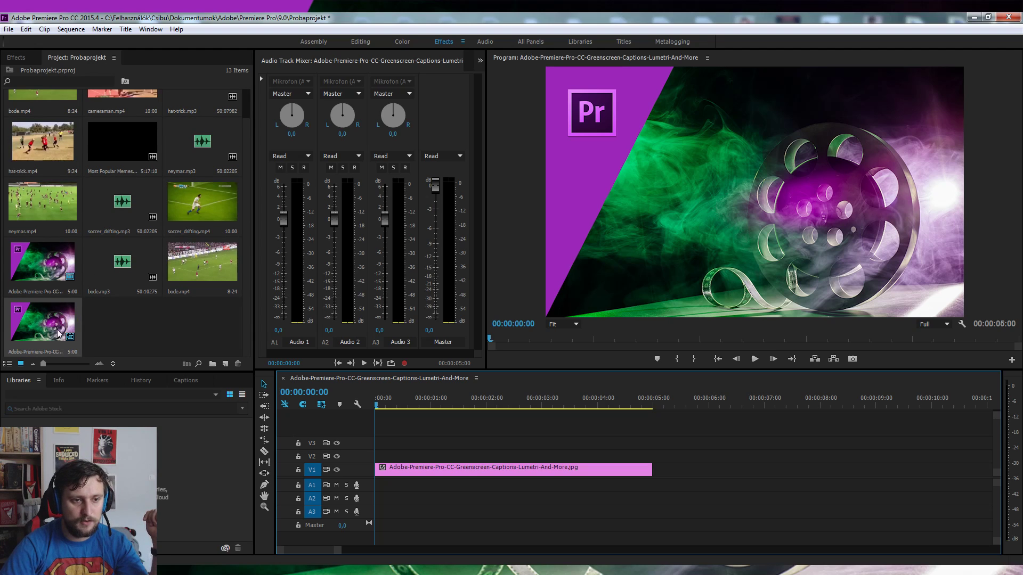
# Move the Project bin panel to the lower-left area of the workspace.
pyautogui.click(67, 273)
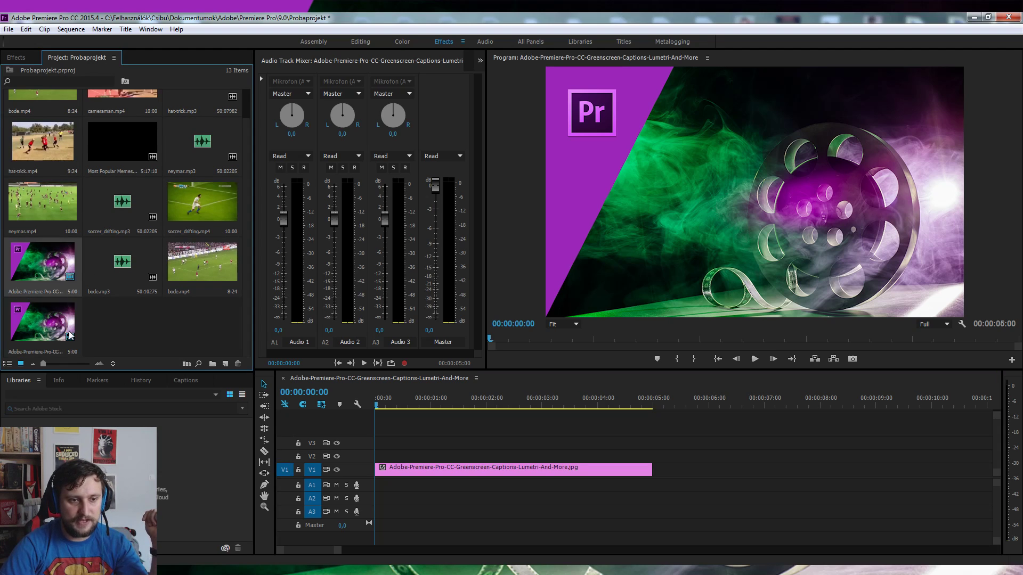
pyautogui.click(107, 335)
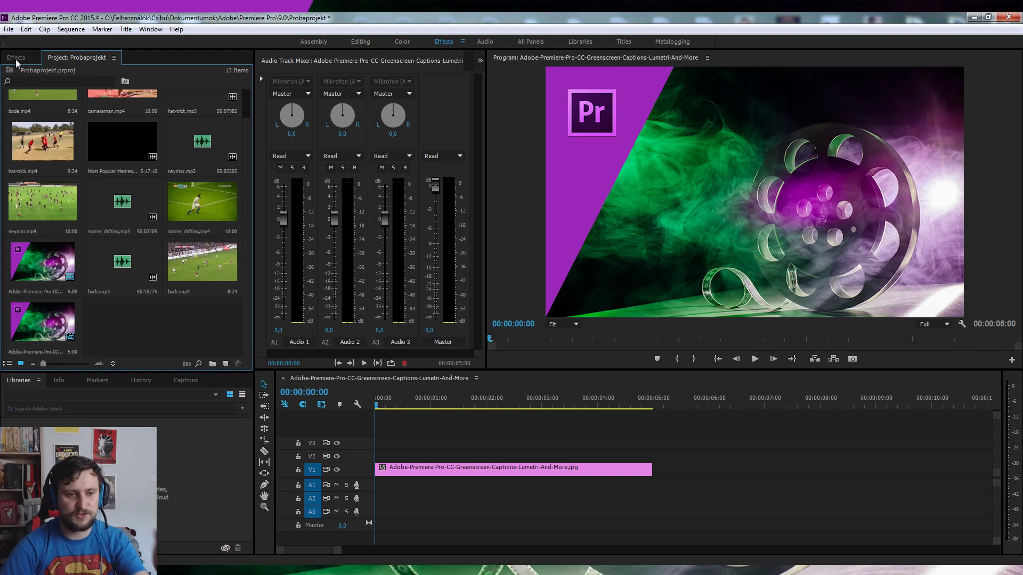
pyautogui.moveTo(76, 86); pyautogui.dragTo(99, 395)
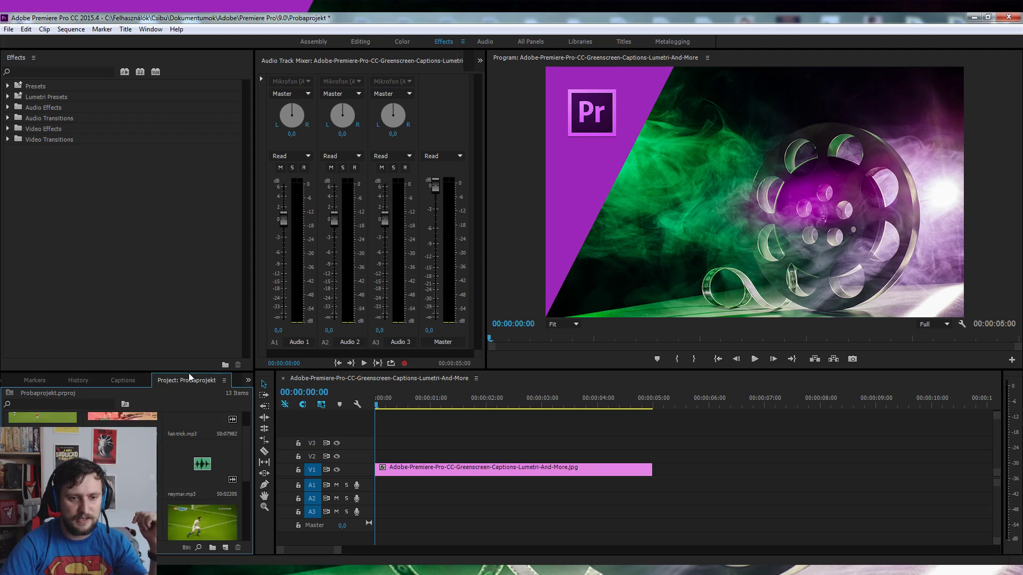
pyautogui.scroll(-2, 203, 469)
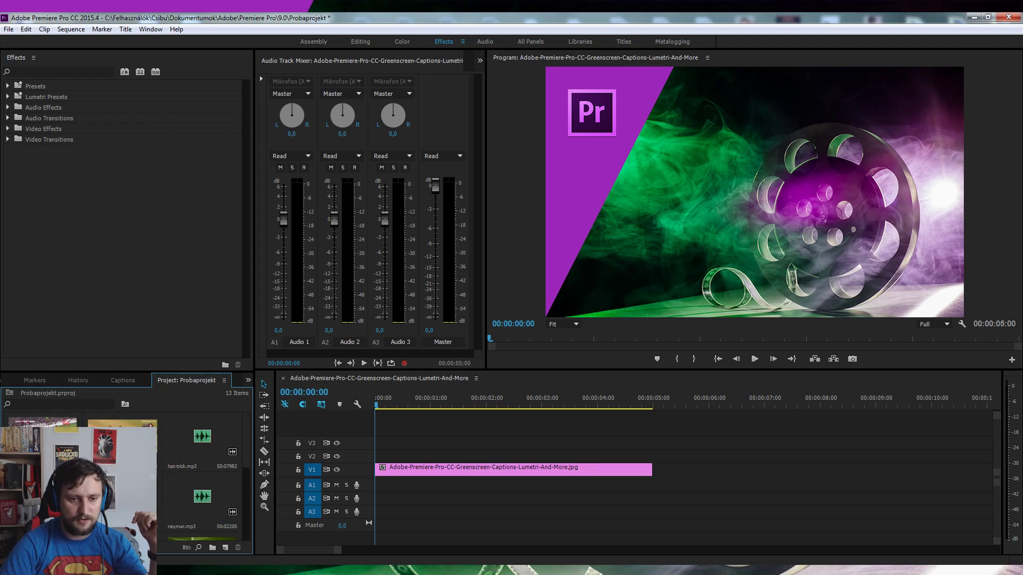
pyautogui.scroll(-2, 203, 469)
pyautogui.click(82, 184)
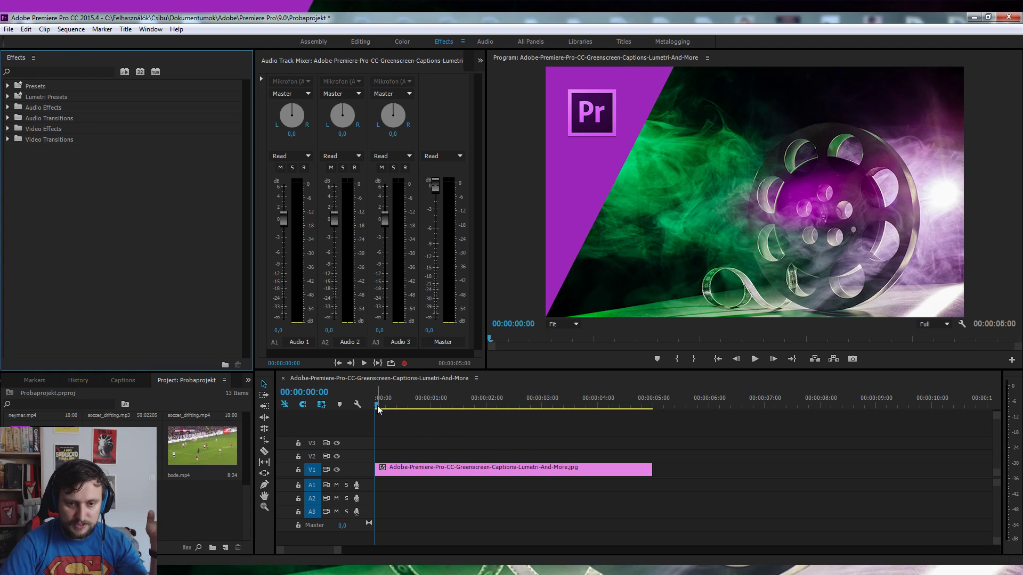
# Place bode.mp4 on V1 directly after the title image.
pyautogui.moveTo(378, 408); pyautogui.dragTo(631, 408)
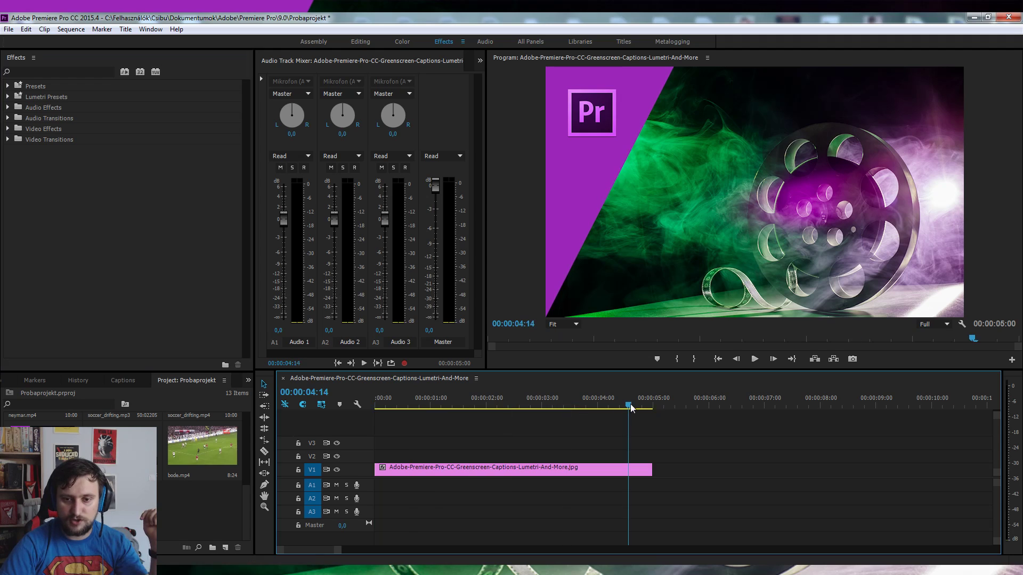
pyautogui.press('Home')
pyautogui.moveTo(190, 433); pyautogui.dragTo(384, 455)
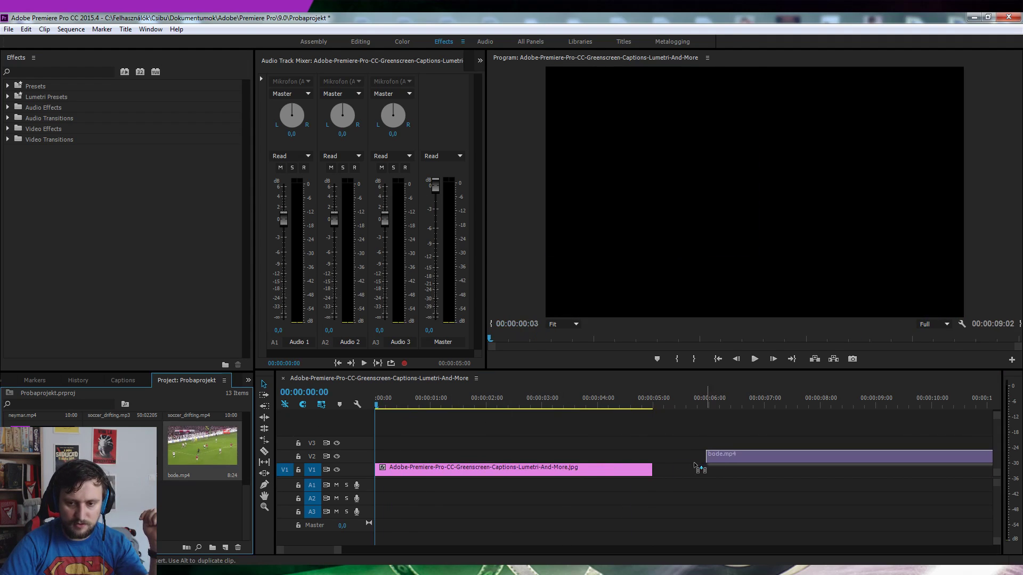
pyautogui.moveTo(385, 456); pyautogui.dragTo(654, 469)
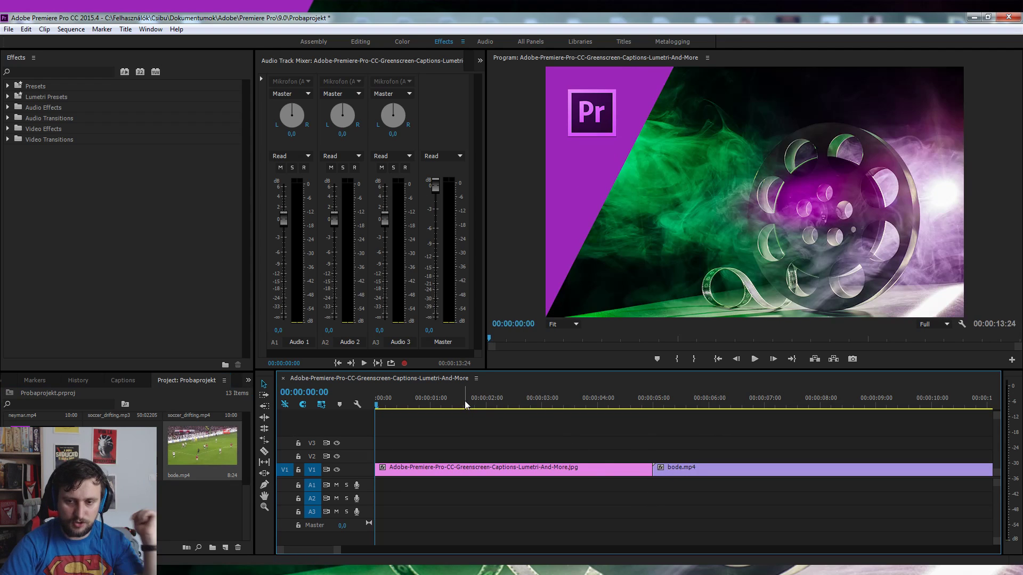
# Play back the sequence, then load bode.mp4 into the Source Monitor.
pyautogui.press('space')
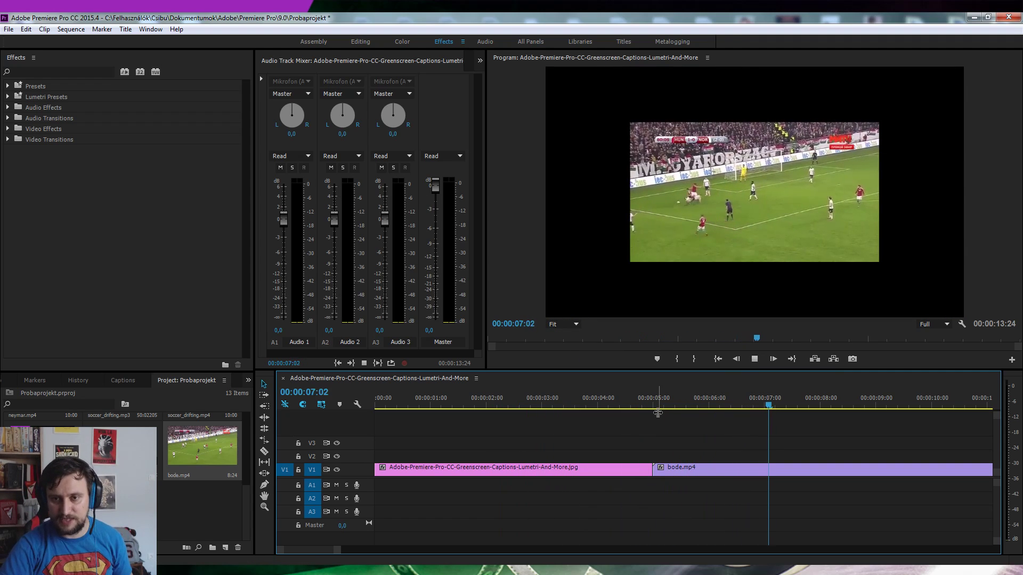
pyautogui.press('space')
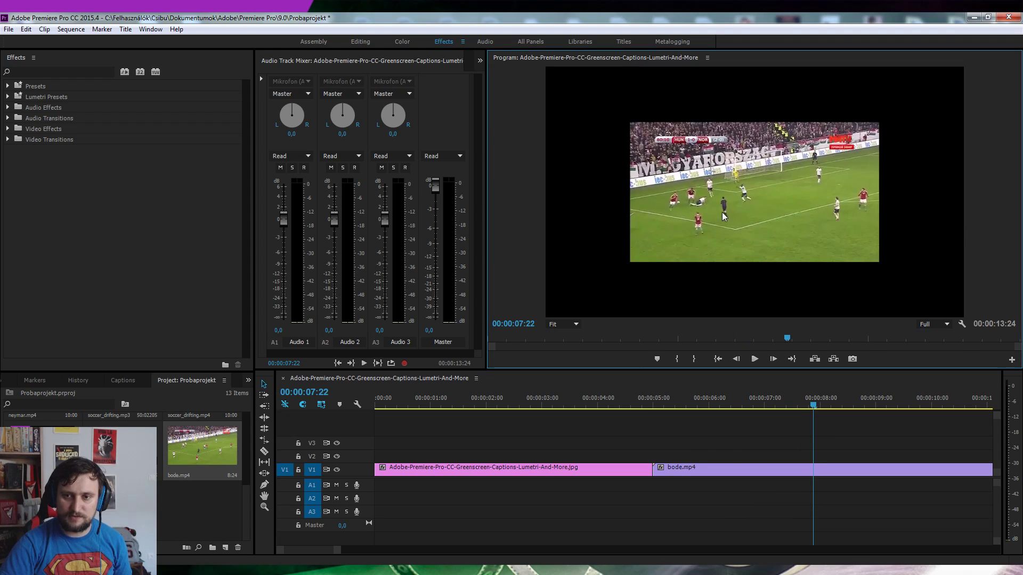
pyautogui.click(776, 409)
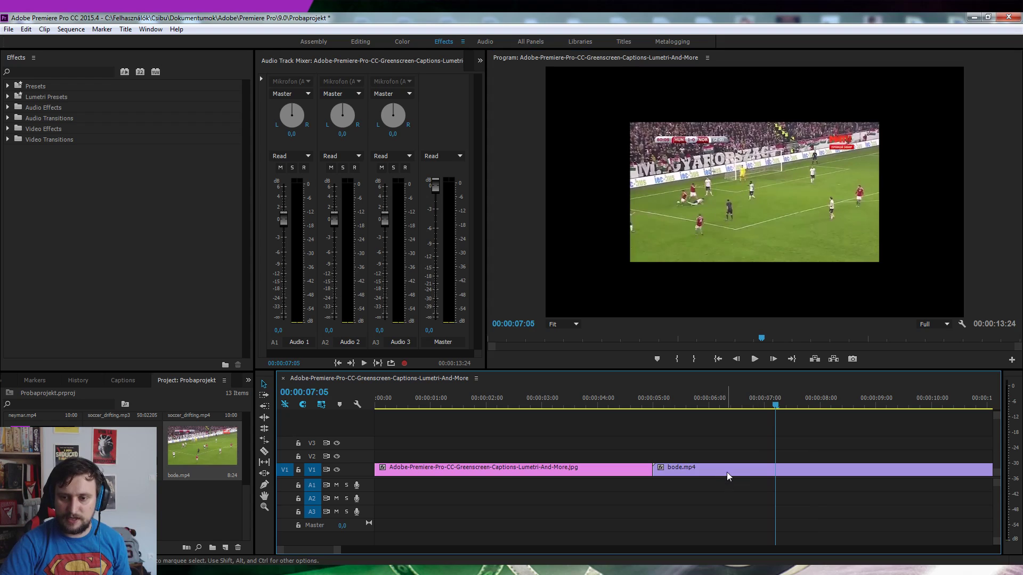
pyautogui.doubleClick(728, 470)
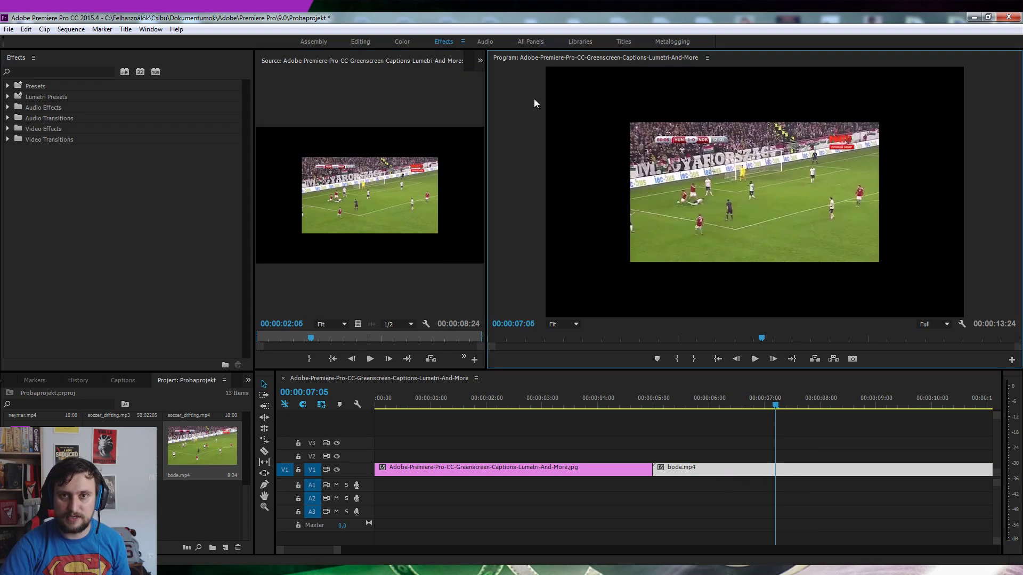
# In the Editing workspace, scale bode.mp4 up to fill the 1073x644 program frame.
pyautogui.click(363, 41)
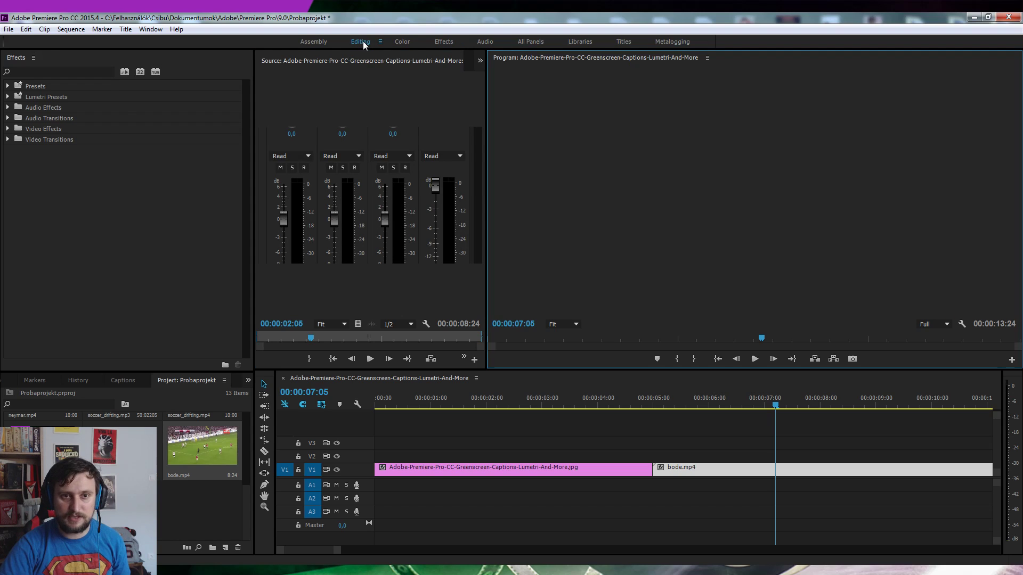
pyautogui.doubleClick(772, 151)
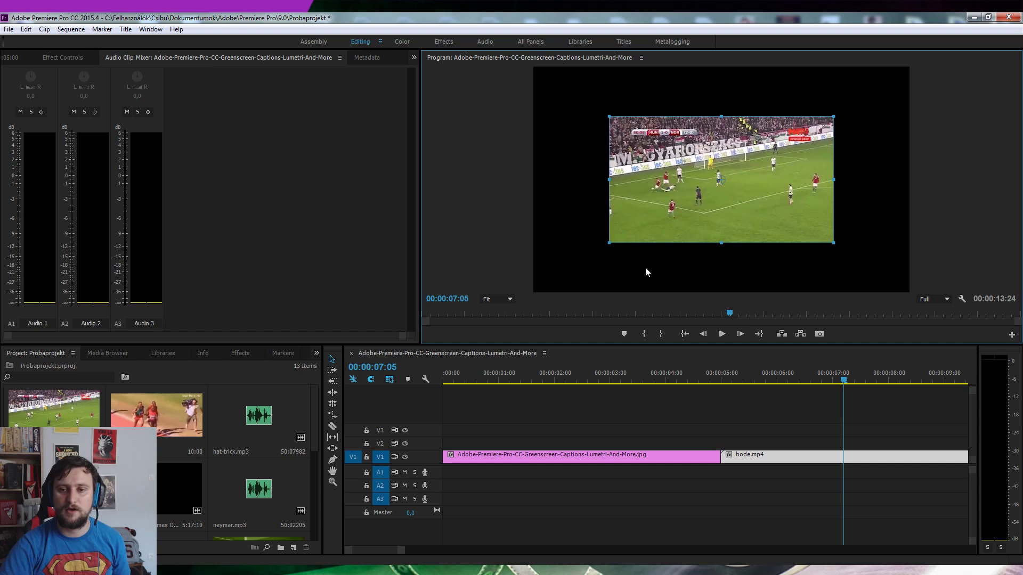
pyautogui.moveTo(610, 243)
pyautogui.mouseDown()
pyautogui.moveTo(555, 268)
pyautogui.moveTo(573, 249)
pyautogui.mouseUp()
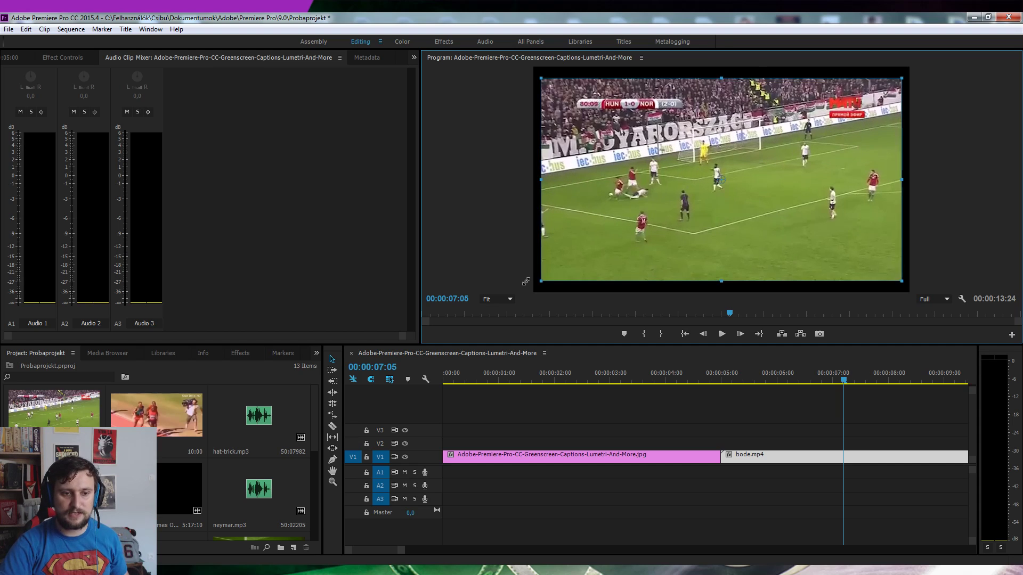
pyautogui.moveTo(573, 249); pyautogui.dragTo(501, 297)
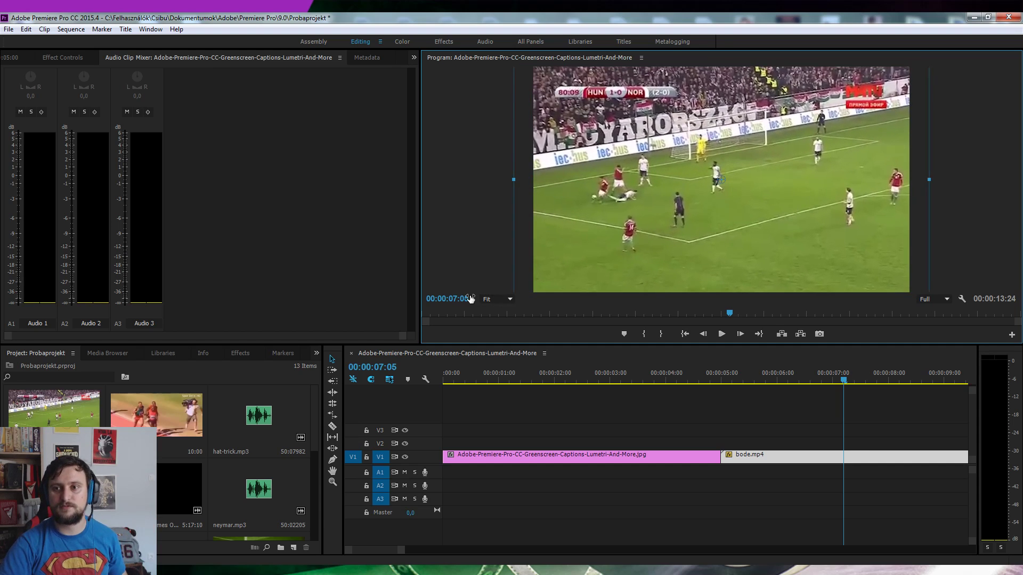
pyautogui.moveTo(516, 181); pyautogui.dragTo(519, 174)
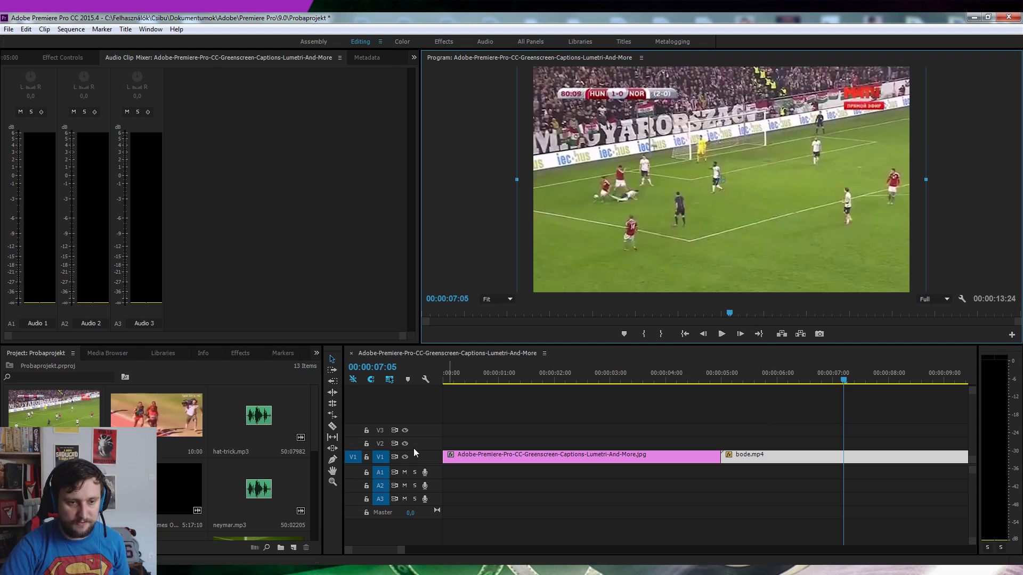
# Trim both ends of the title image clip to shorten it.
pyautogui.click(577, 405)
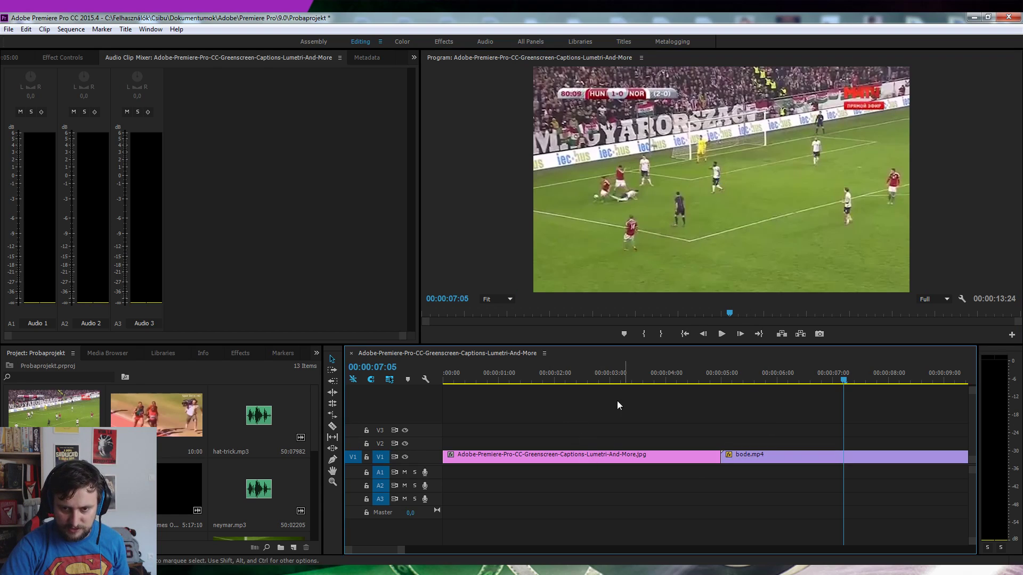
pyautogui.click(603, 459)
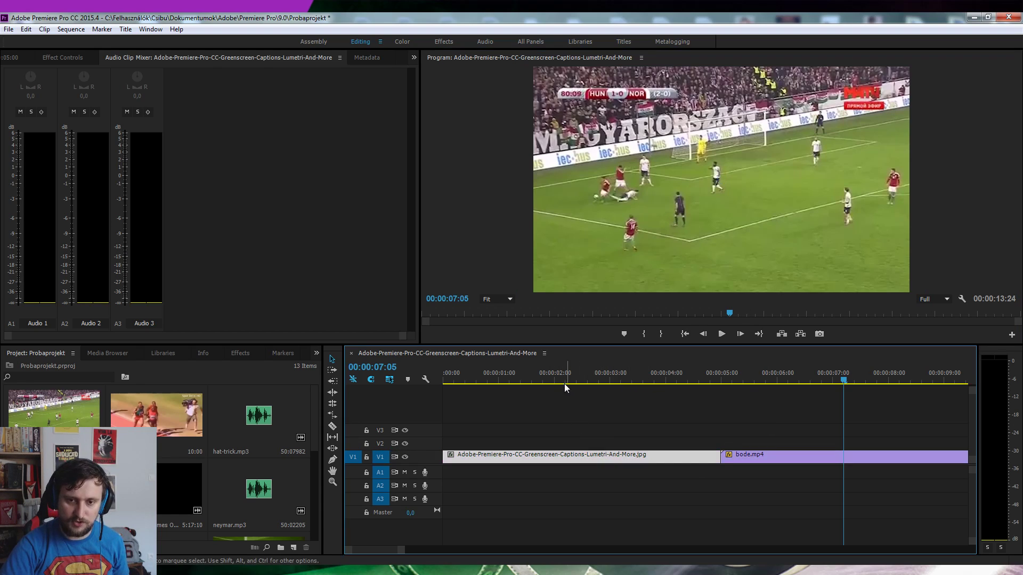
pyautogui.moveTo(564, 384); pyautogui.dragTo(660, 384)
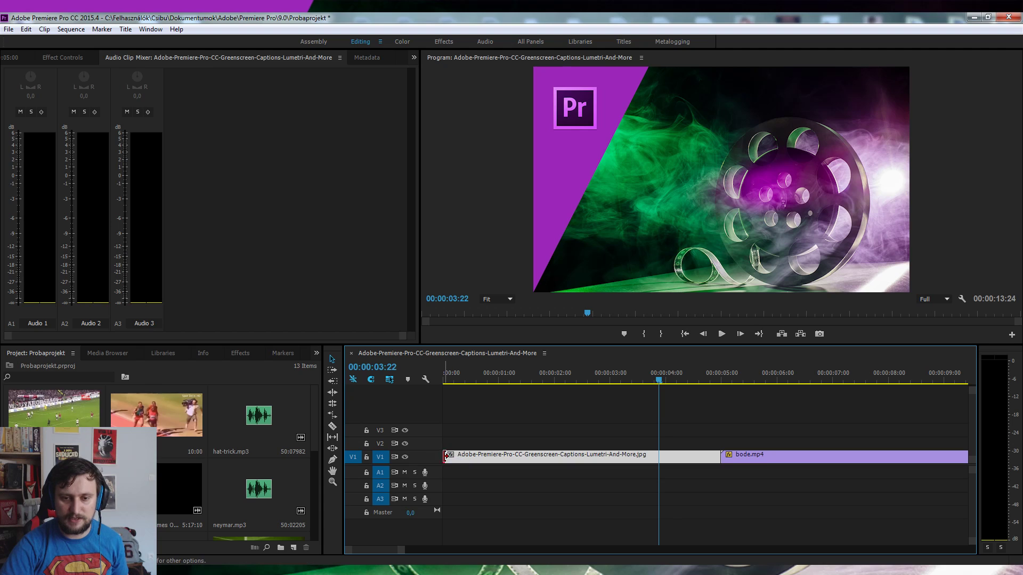
pyautogui.moveTo(449, 459); pyautogui.dragTo(542, 460)
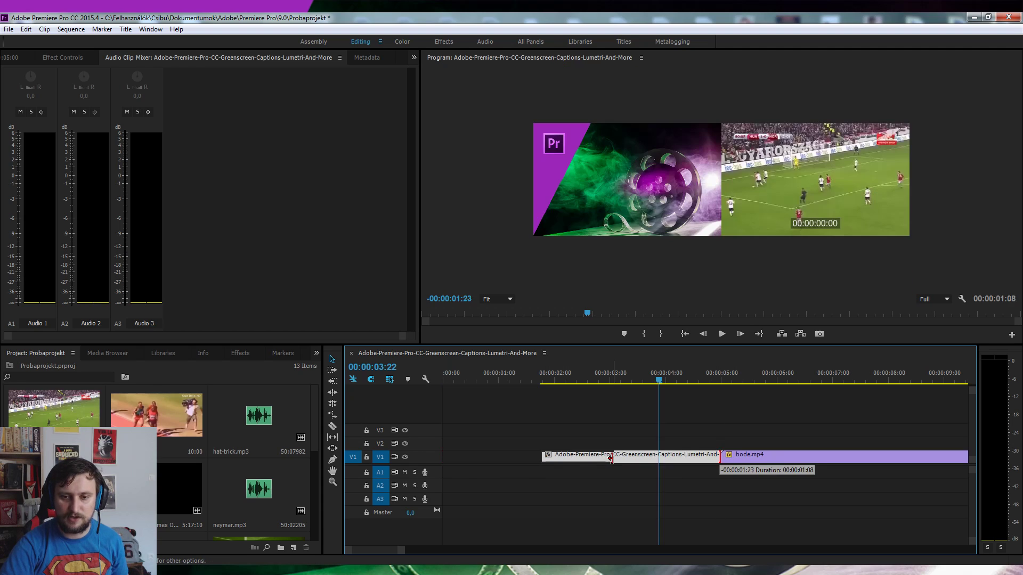
pyautogui.moveTo(718, 458)
pyautogui.mouseDown()
pyautogui.moveTo(484, 457)
pyautogui.moveTo(497, 458)
pyautogui.mouseUp()
# Move bode.mp4 left against the title clip and scrub to preview up to 00:00:05:01.
pyautogui.moveTo(784, 458); pyautogui.dragTo(619, 455)
pyautogui.click(573, 375)
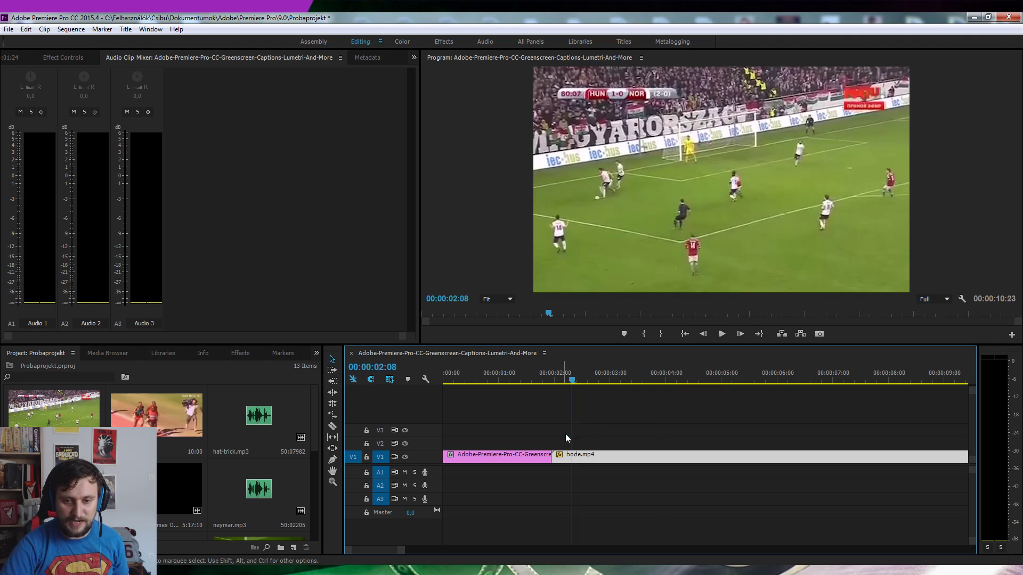
pyautogui.click(632, 374)
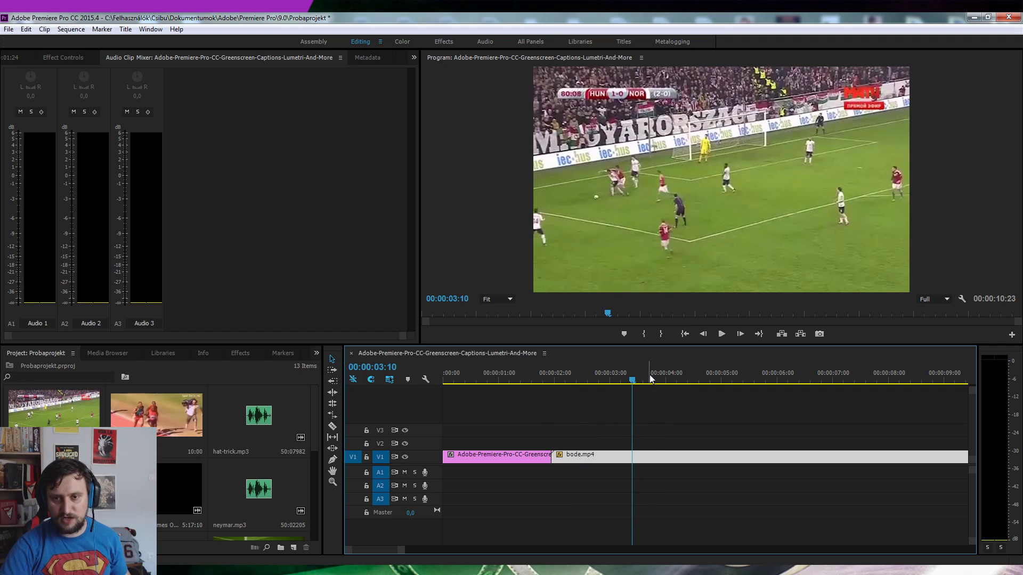
pyautogui.moveTo(650, 378); pyautogui.dragTo(784, 378)
pyautogui.click(650, 380)
# Cut bode.mp4 with the Razor tool at 00:00:04:03.
pyautogui.click(677, 381)
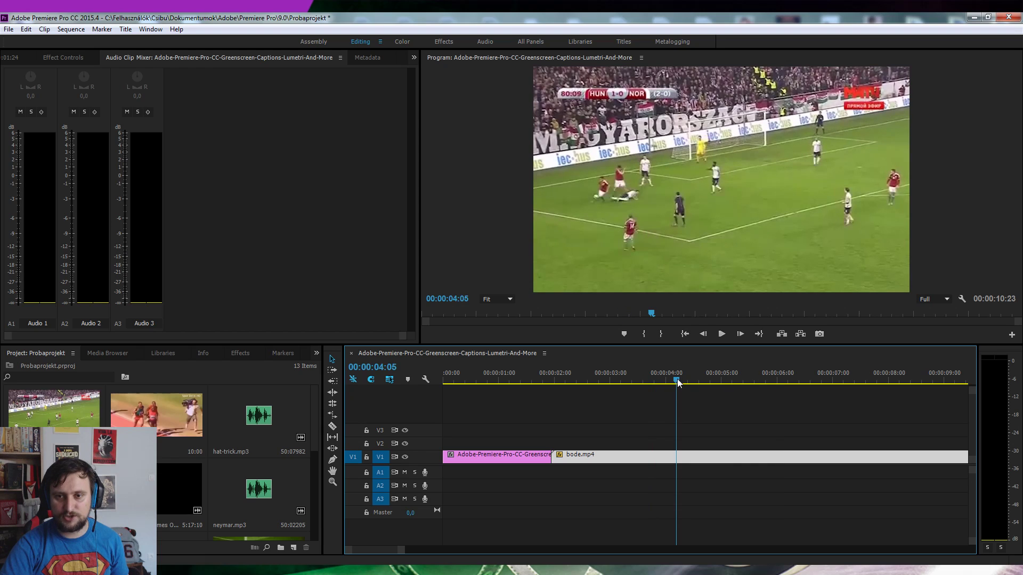
pyautogui.click(332, 426)
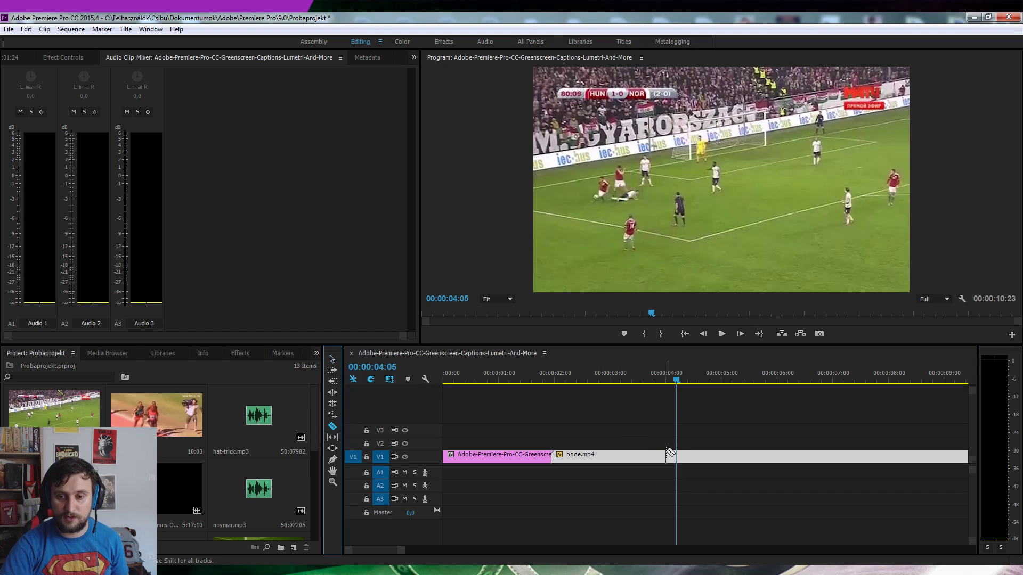
pyautogui.click(678, 381)
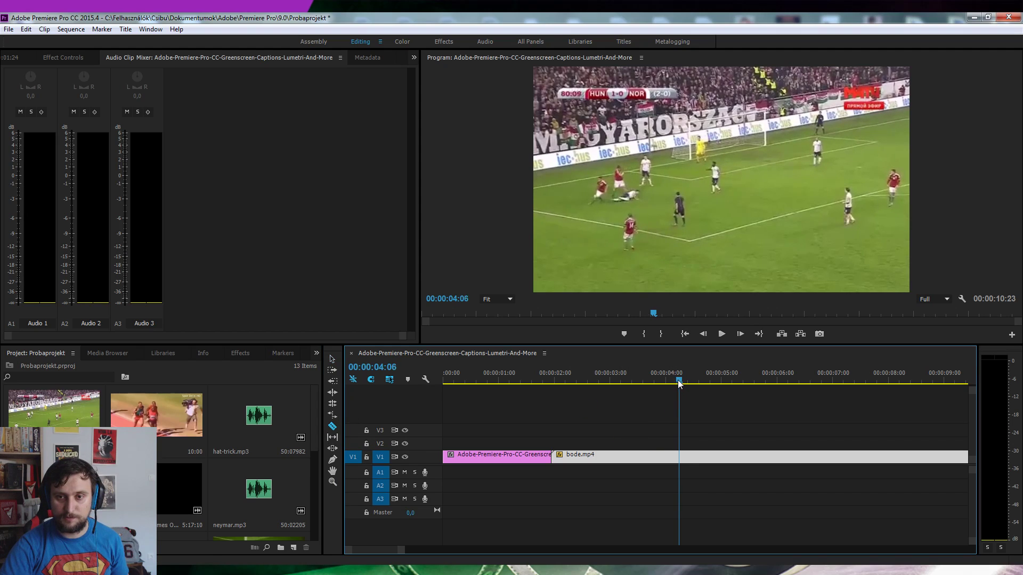
pyautogui.moveTo(679, 382); pyautogui.dragTo(672, 382)
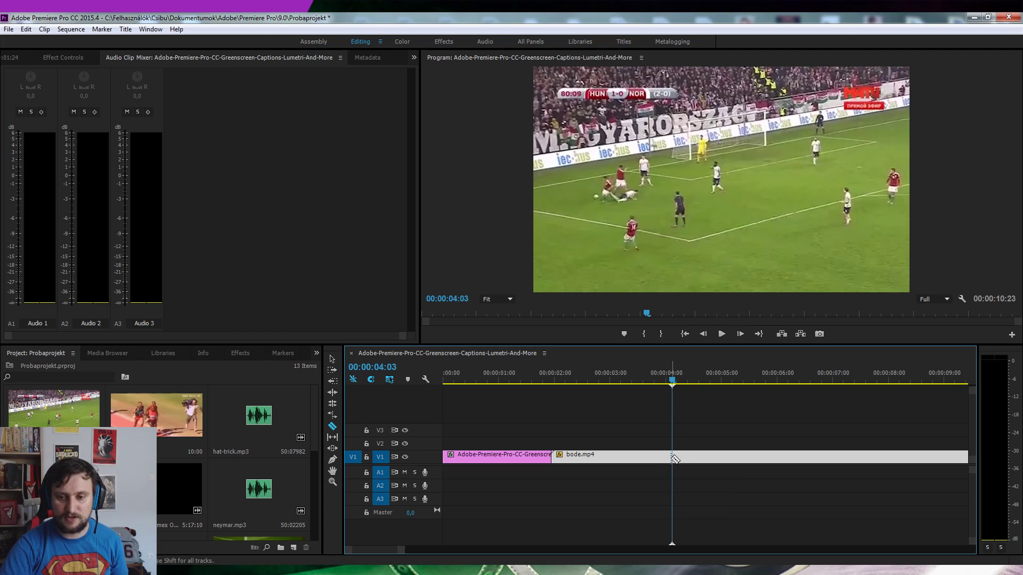
pyautogui.click(670, 457)
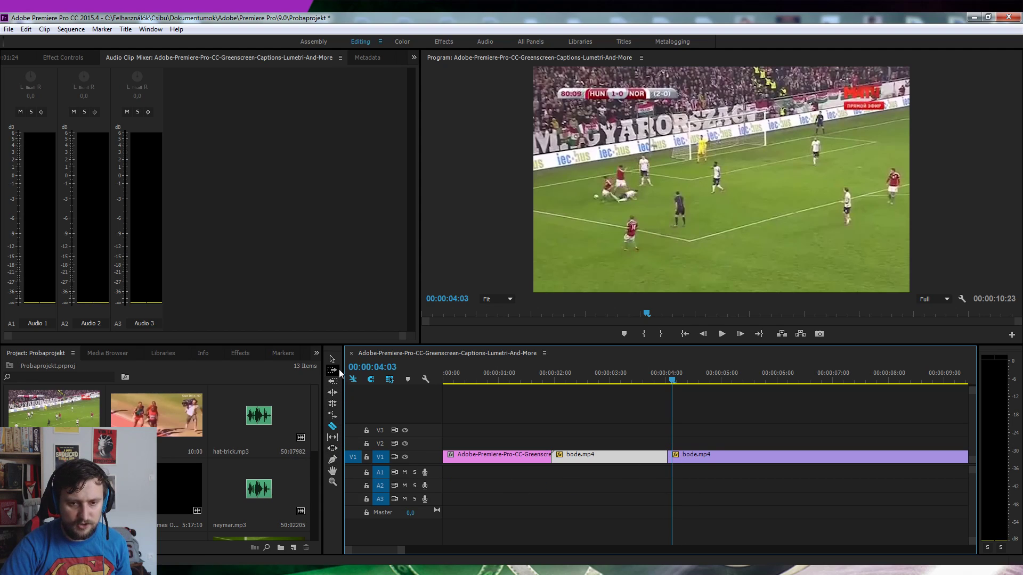
# Turn off Linked Selection and undo both Razor cuts so bode.mp4 is one clip.
pyautogui.click(369, 381)
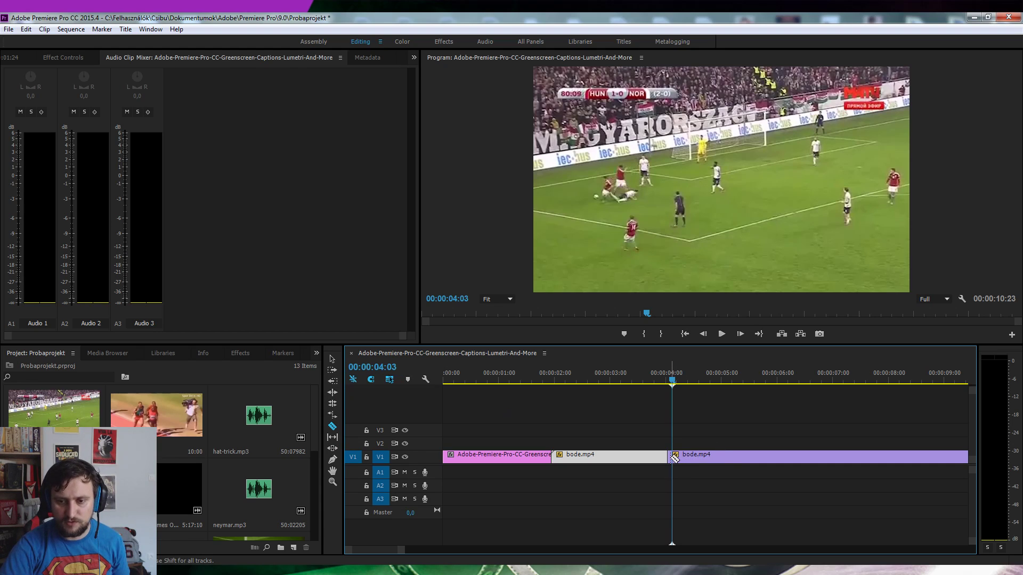
pyautogui.keyDown('alt'); pyautogui.scroll(4, 682, 466); pyautogui.keyUp('alt')
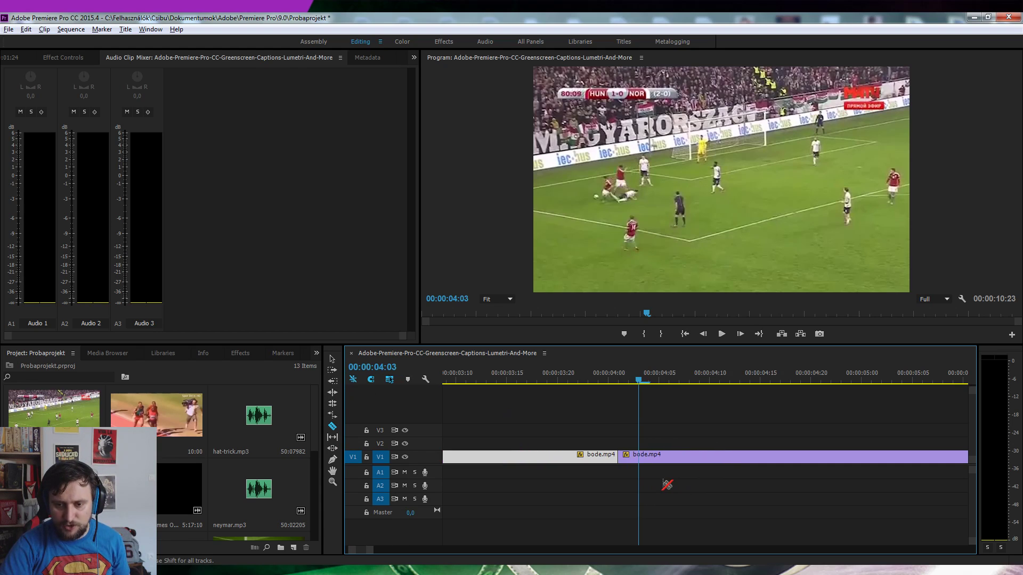
pyautogui.click(333, 427)
pyautogui.click(643, 458)
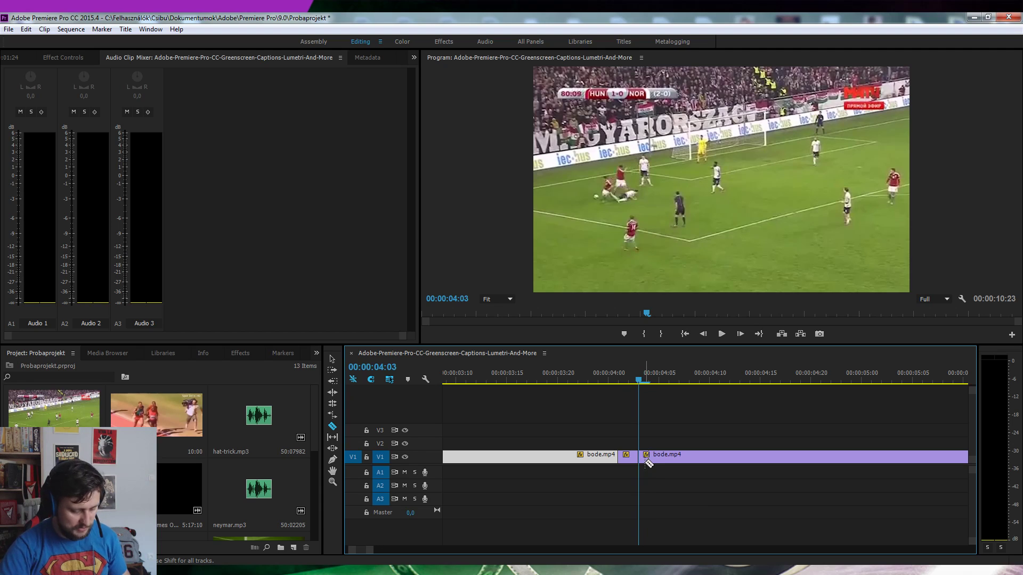
pyautogui.hotkey('ctrl', 'z')
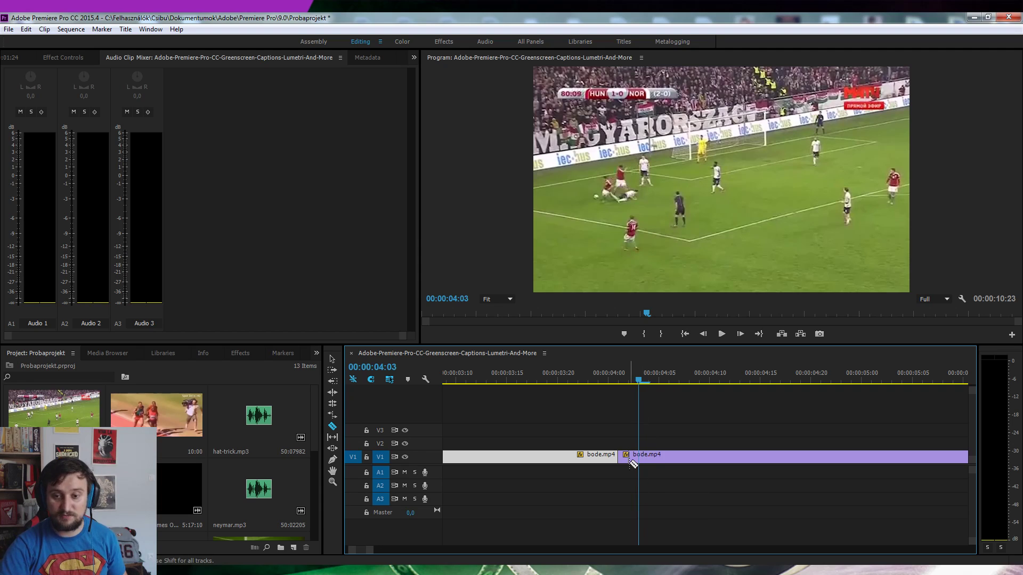
pyautogui.hotkey('ctrl', 'z')
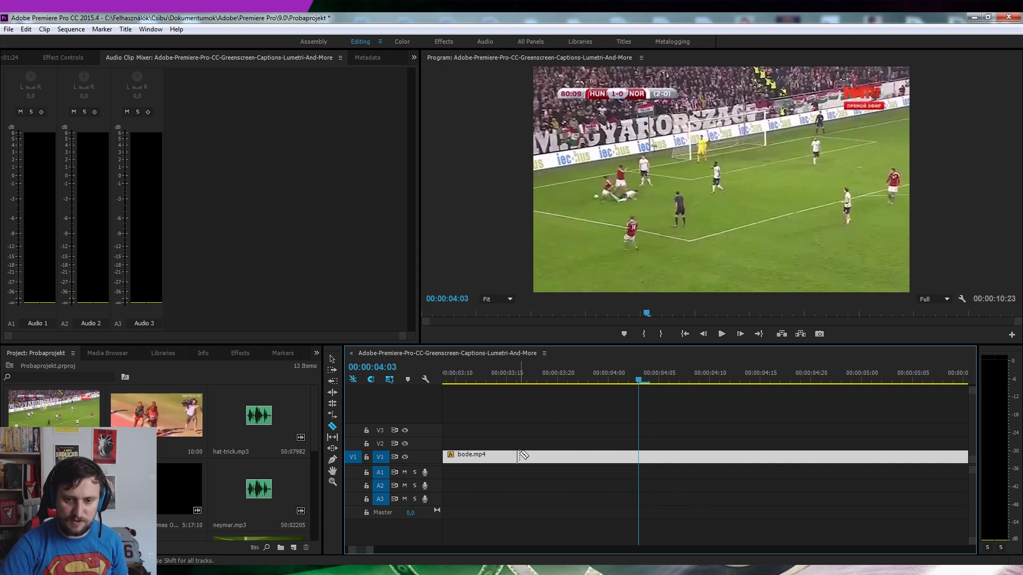
pyautogui.scroll(-1, 528, 445)
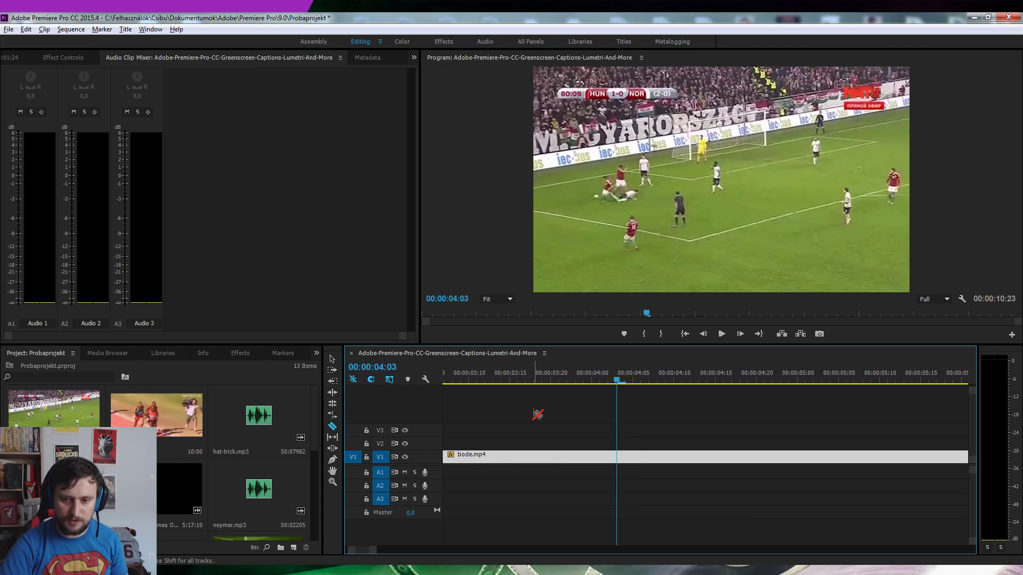
pyautogui.scroll(-6, 538, 414)
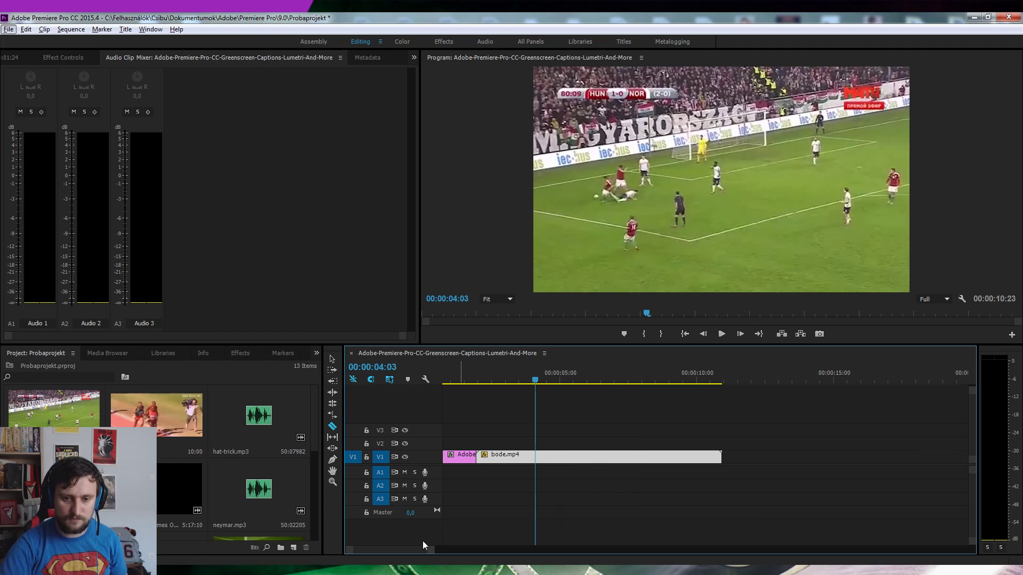
pyautogui.scroll(1, 424, 544)
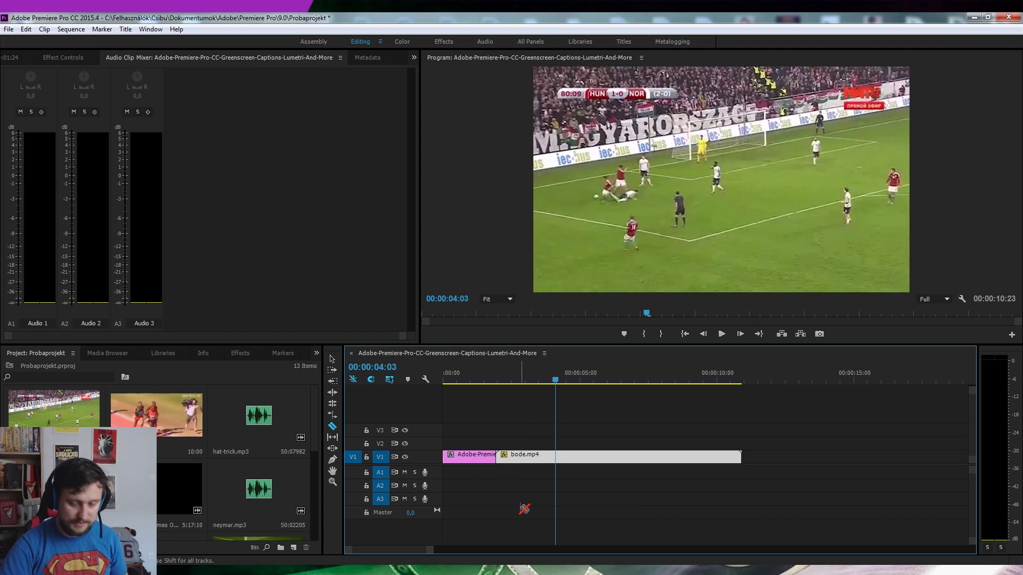
pyautogui.scroll(3, 554, 443)
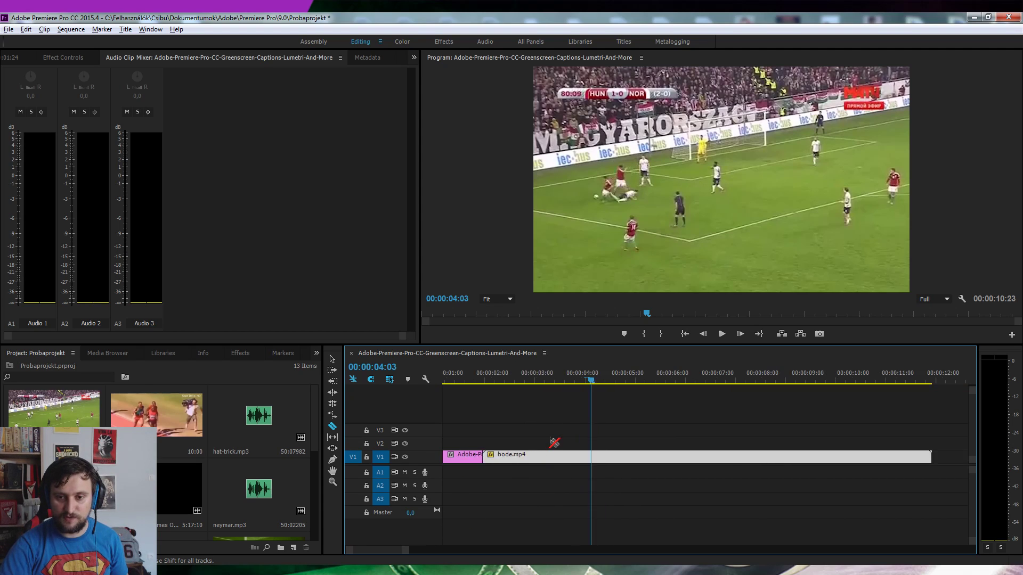
pyautogui.scroll(-1, 554, 443)
pyautogui.scroll(-3, 554, 442)
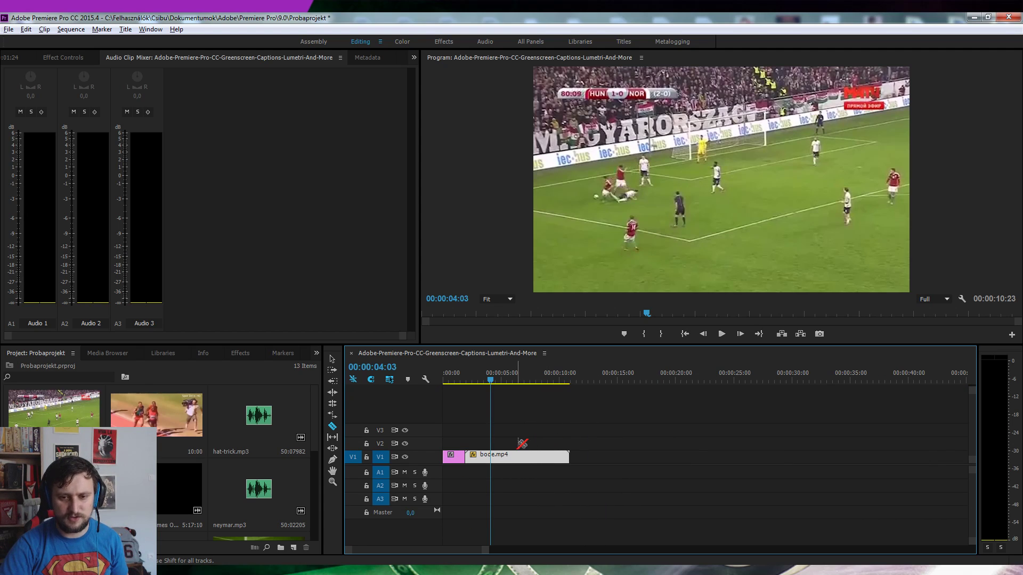
pyautogui.scroll(-1, 515, 450)
pyautogui.scroll(-1, 524, 461)
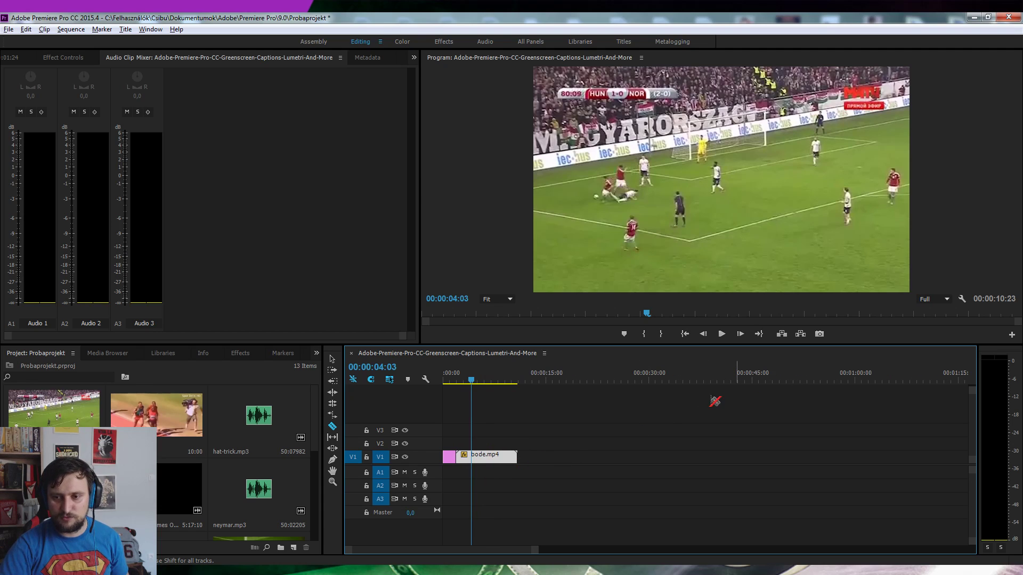
pyautogui.scroll(1, 465, 441)
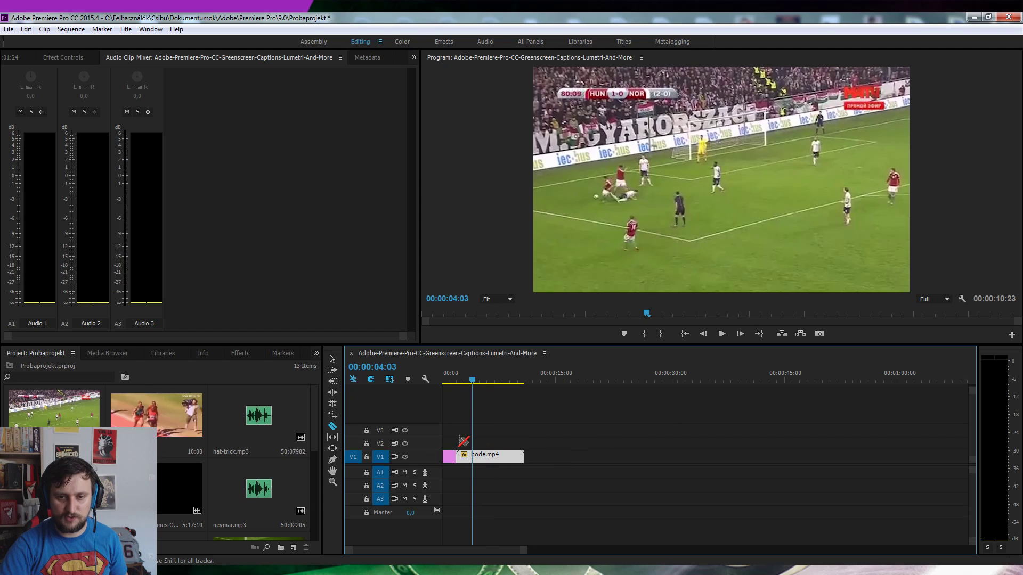
pyautogui.scroll(1, 465, 442)
pyautogui.scroll(1, 464, 441)
pyautogui.scroll(2, 464, 441)
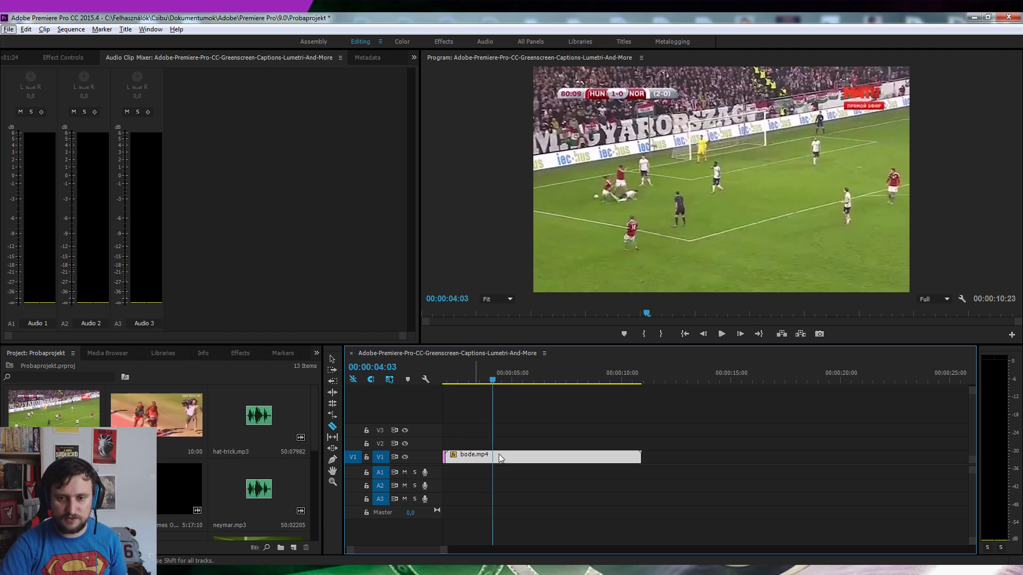
pyautogui.scroll(-1, 550, 445)
pyautogui.scroll(-1, 551, 446)
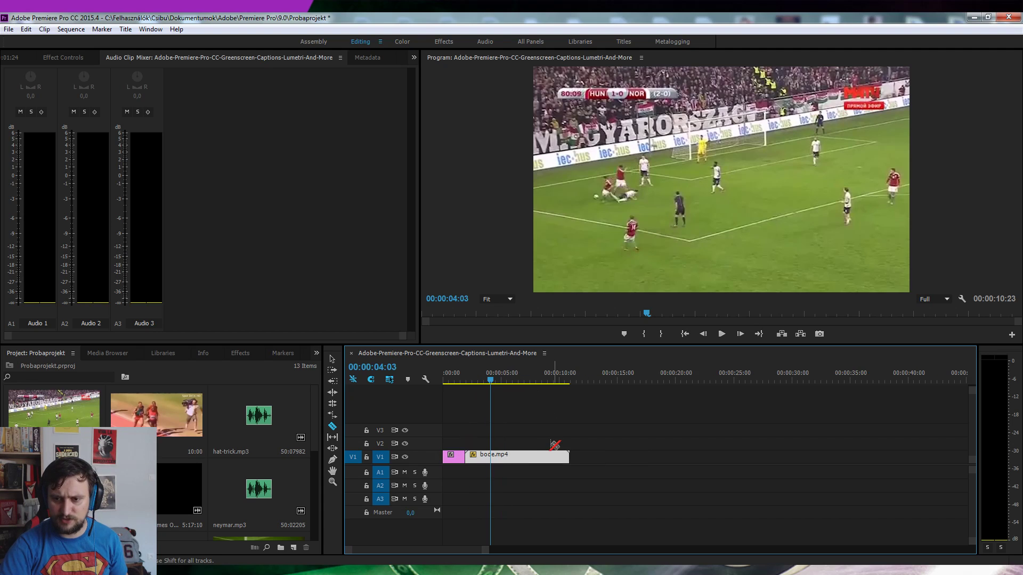
pyautogui.scroll(-1, 584, 457)
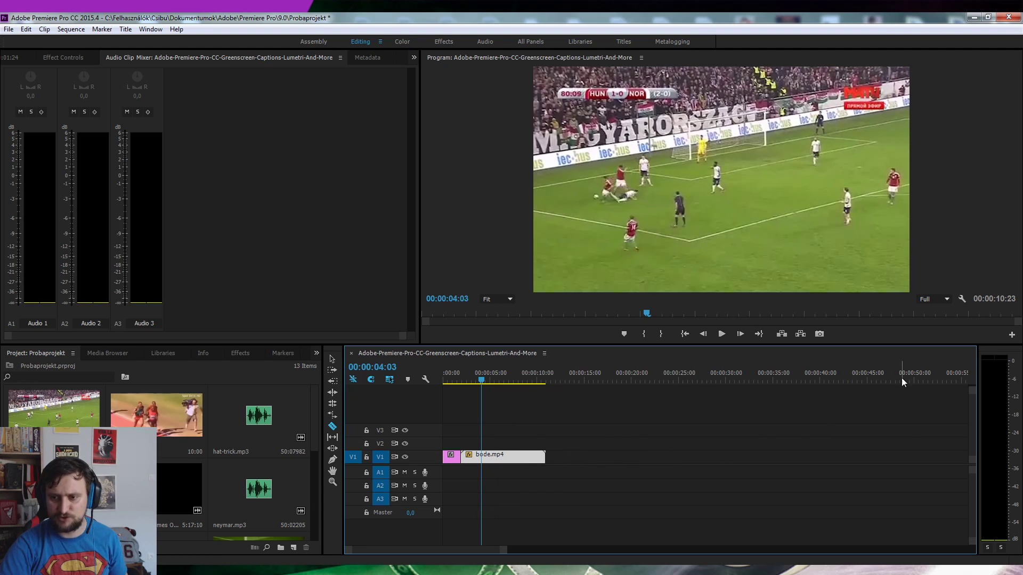
pyautogui.scroll(-2, 611, 449)
pyautogui.scroll(-2, 598, 447)
pyautogui.scroll(-2, 598, 450)
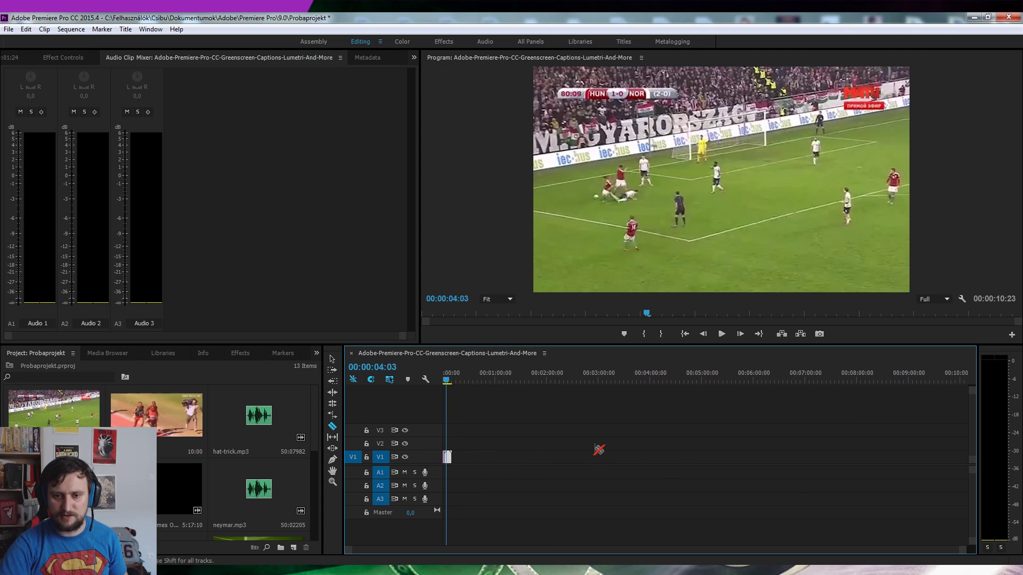
pyautogui.scroll(2, 520, 433)
pyautogui.scroll(2, 497, 445)
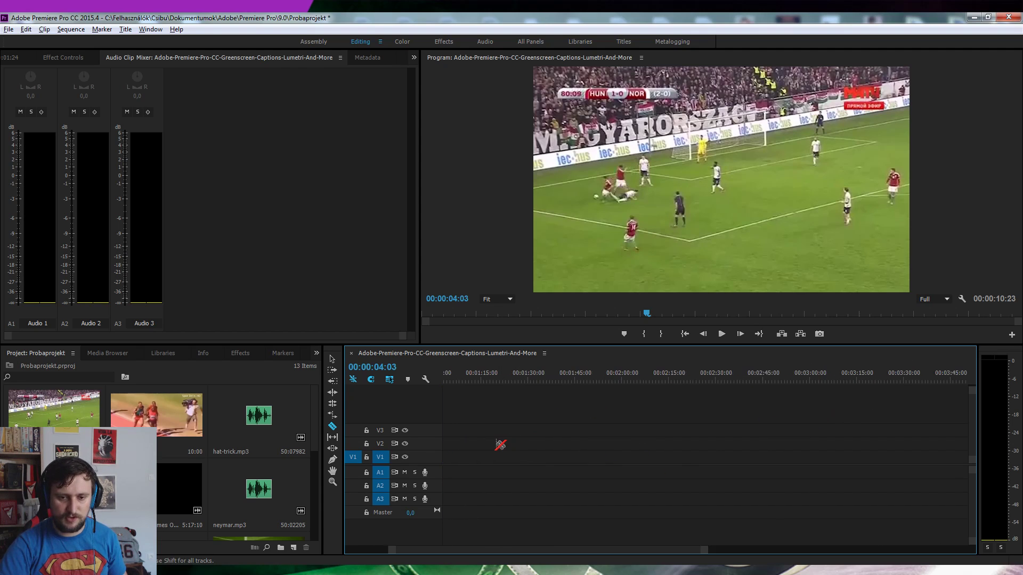
pyautogui.scroll(2, 486, 463)
pyautogui.moveTo(476, 550); pyautogui.dragTo(424, 550)
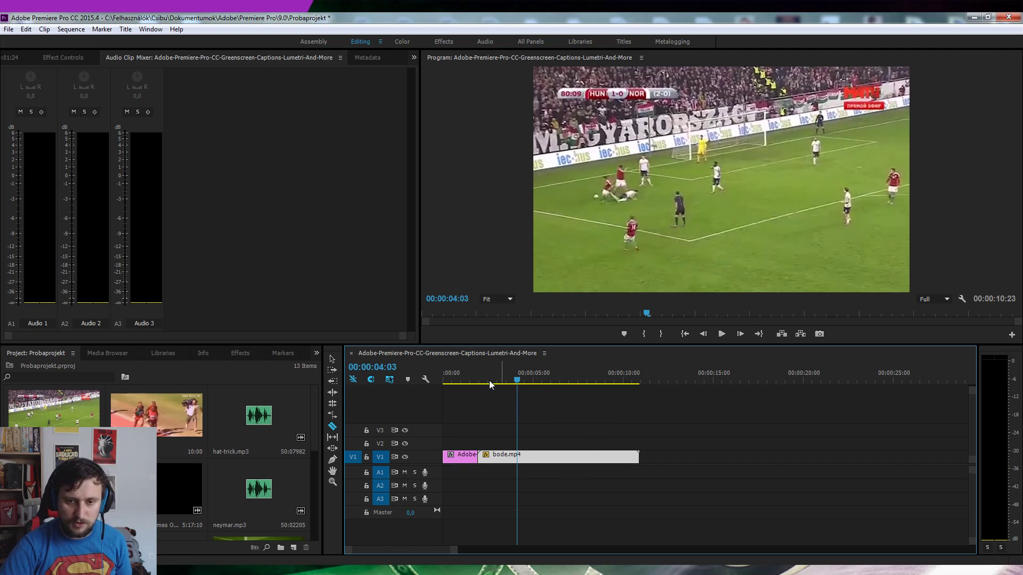
# Split bode.mp4 at 00:00:04:03 with the Razor tool and play back the result.
pyautogui.scroll(3, 507, 442)
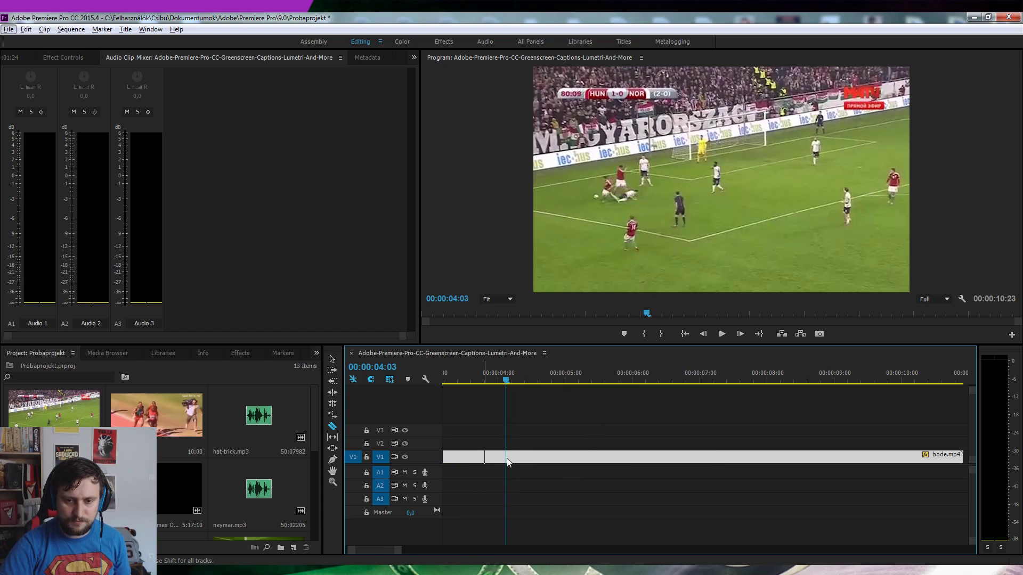
pyautogui.click(507, 458)
pyautogui.moveTo(381, 551); pyautogui.dragTo(358, 550)
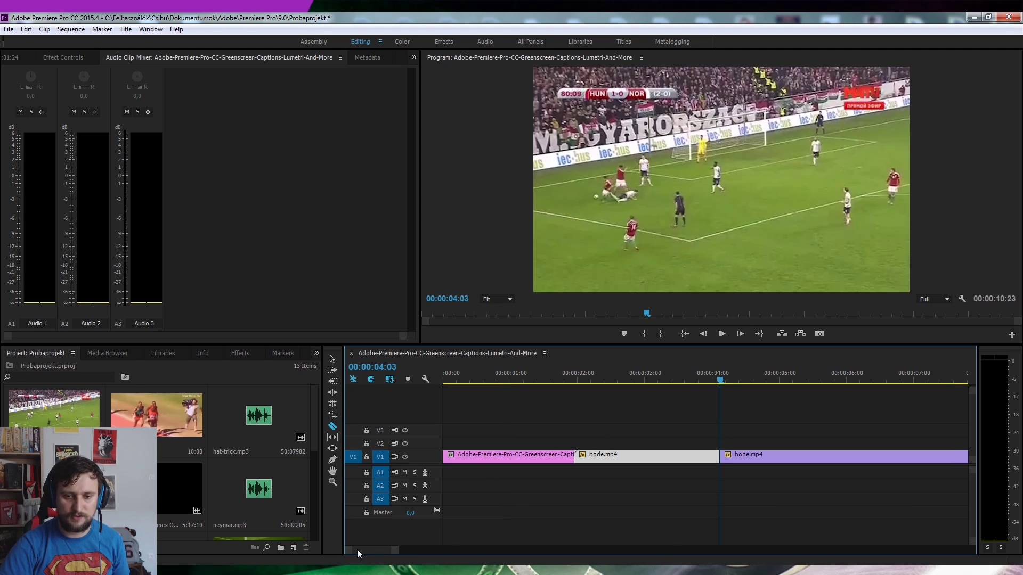
pyautogui.press('v')
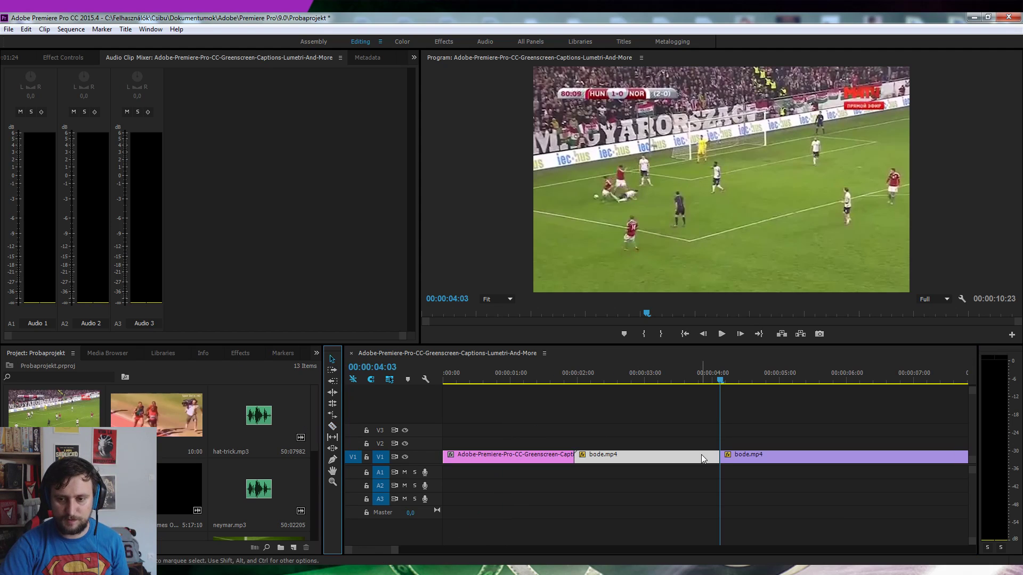
pyautogui.moveTo(718, 457)
pyautogui.mouseDown()
pyautogui.moveTo(651, 457)
pyautogui.moveTo(719, 457)
pyautogui.mouseUp()
pyautogui.press('space')
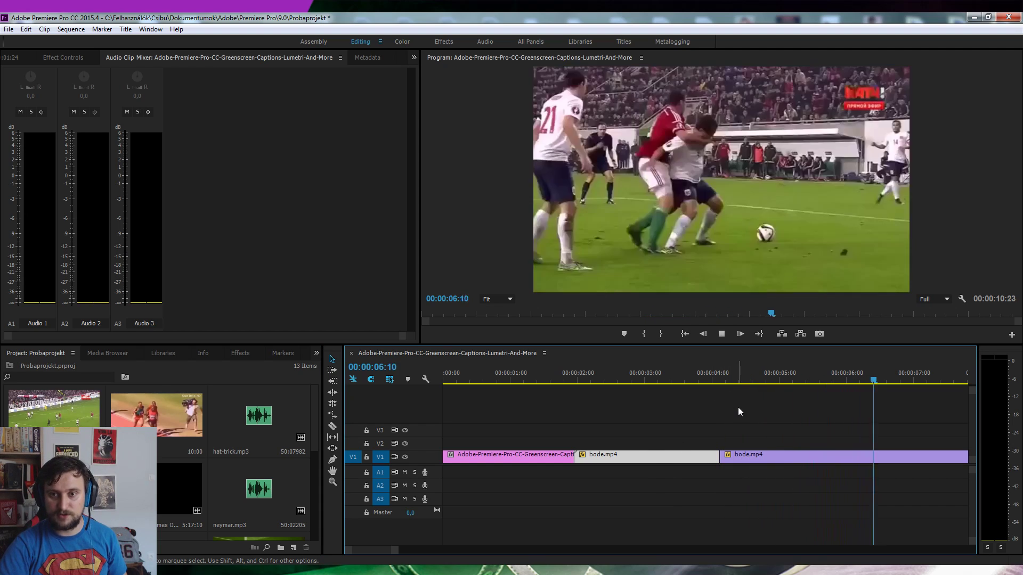
pyautogui.press('space')
# With the Razor tool active, step frame by frame to the referee's yellow card.
pyautogui.click(333, 426)
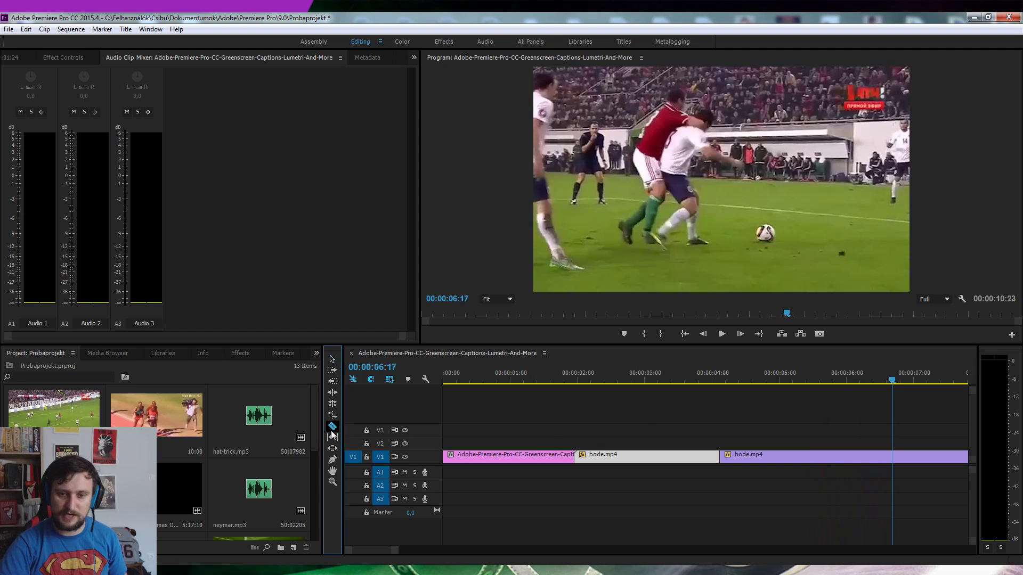
pyautogui.click(390, 379)
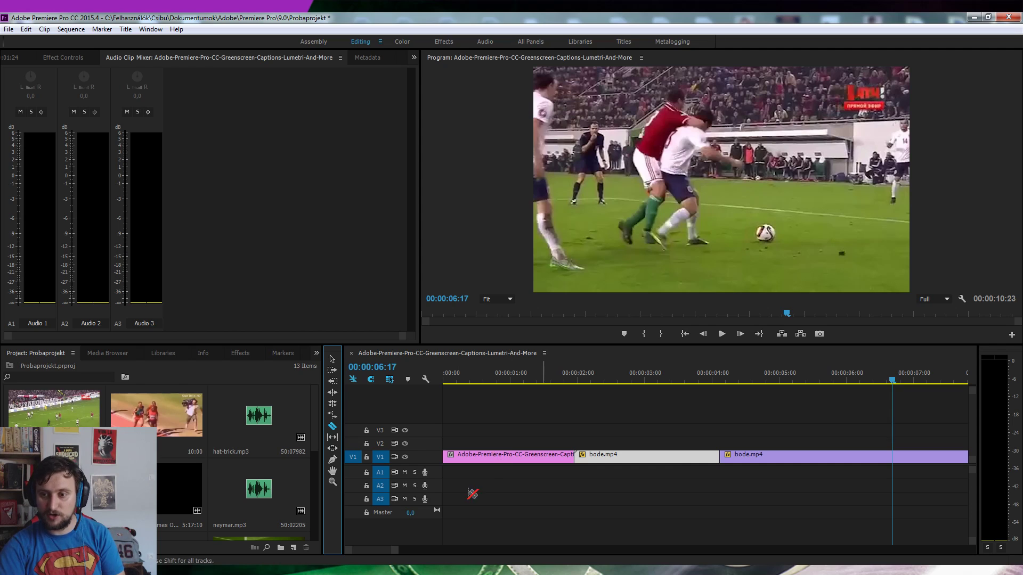
pyautogui.press('Left')
pyautogui.press('Left')
pyautogui.press('Left')
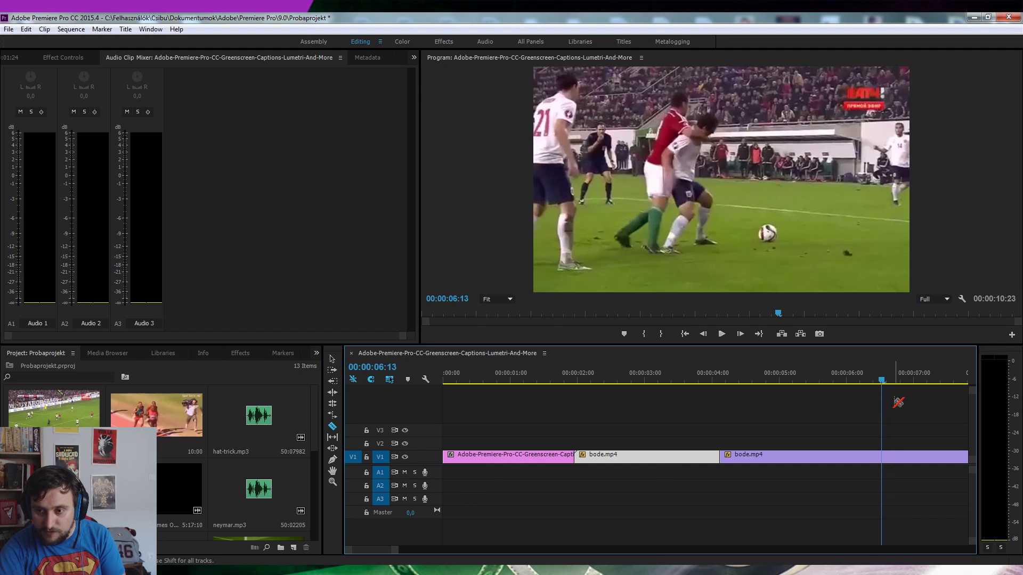
pyautogui.press('Right')
pyautogui.press('Right')
pyautogui.press('Right')
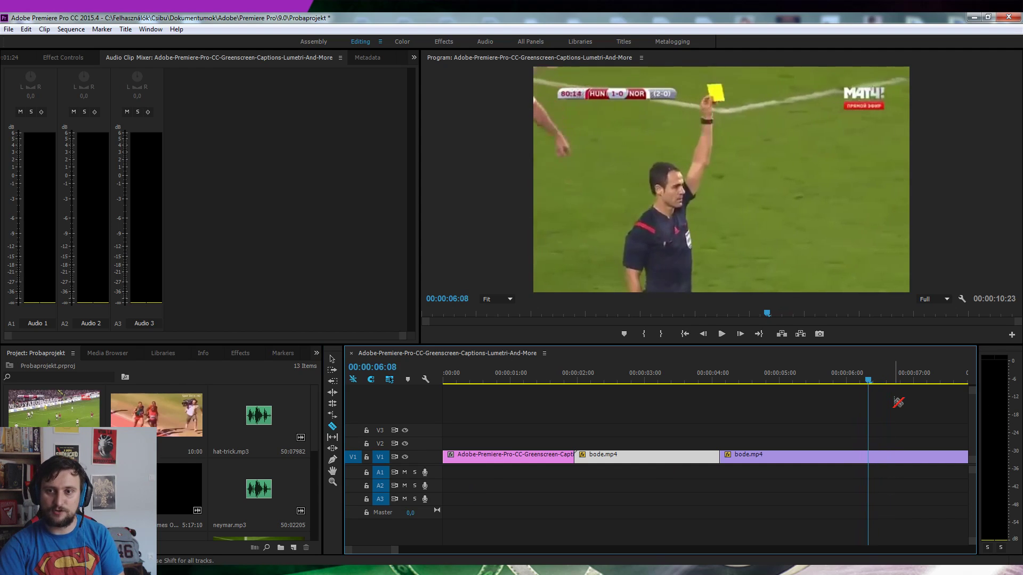
pyautogui.press('Right')
pyautogui.press('Right')
pyautogui.press('Right')
pyautogui.press('Right')
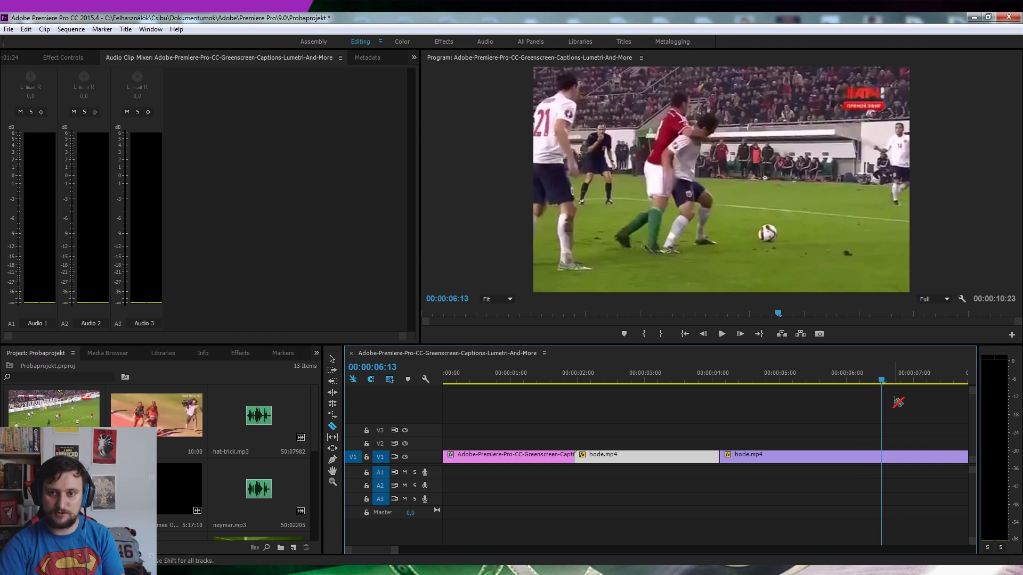
pyautogui.press('Right')
pyautogui.press('Right')
pyautogui.press('Left')
pyautogui.press('Left')
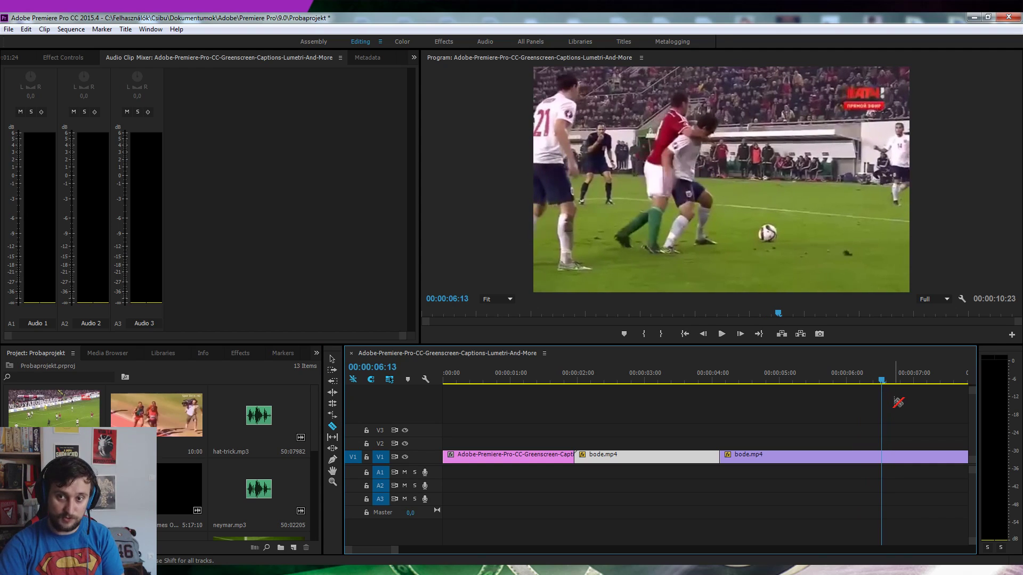
pyautogui.press('Left')
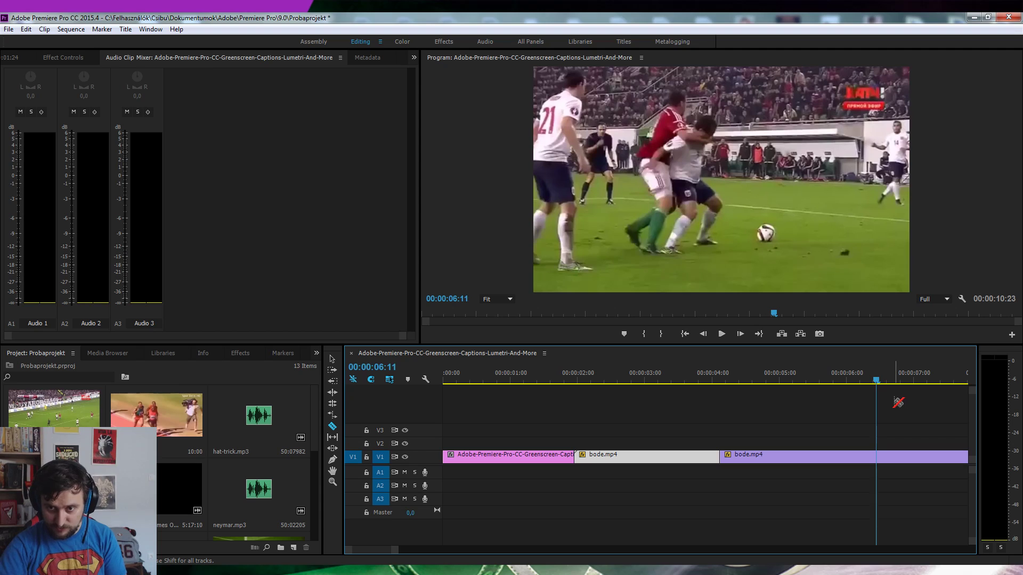
pyautogui.press('Left')
pyautogui.press('Left')
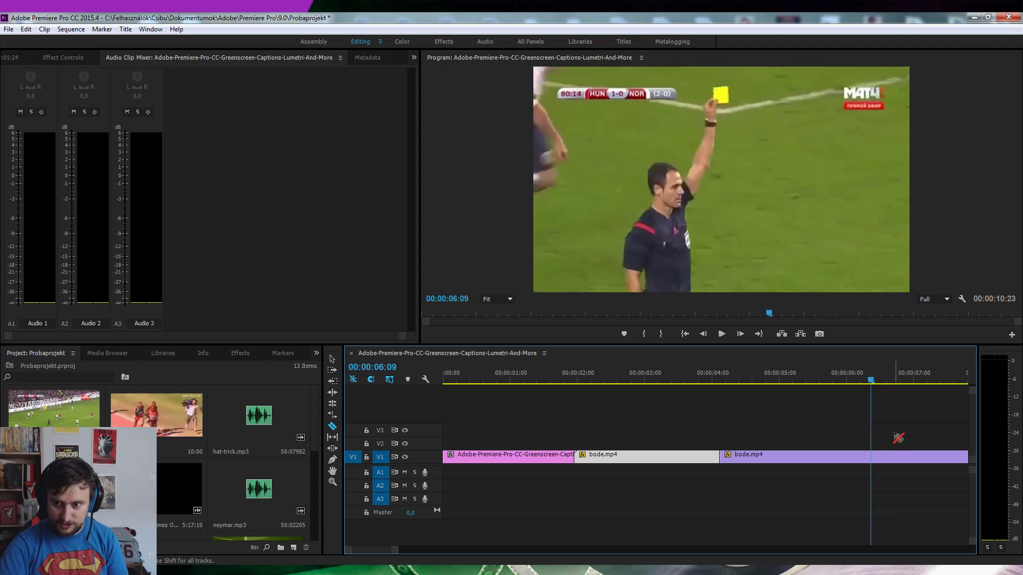
# Razor-cut bode.mp4 at the yellow-card frame (06:09), delete the middle piece and pull the last piece left.
pyautogui.click(875, 457)
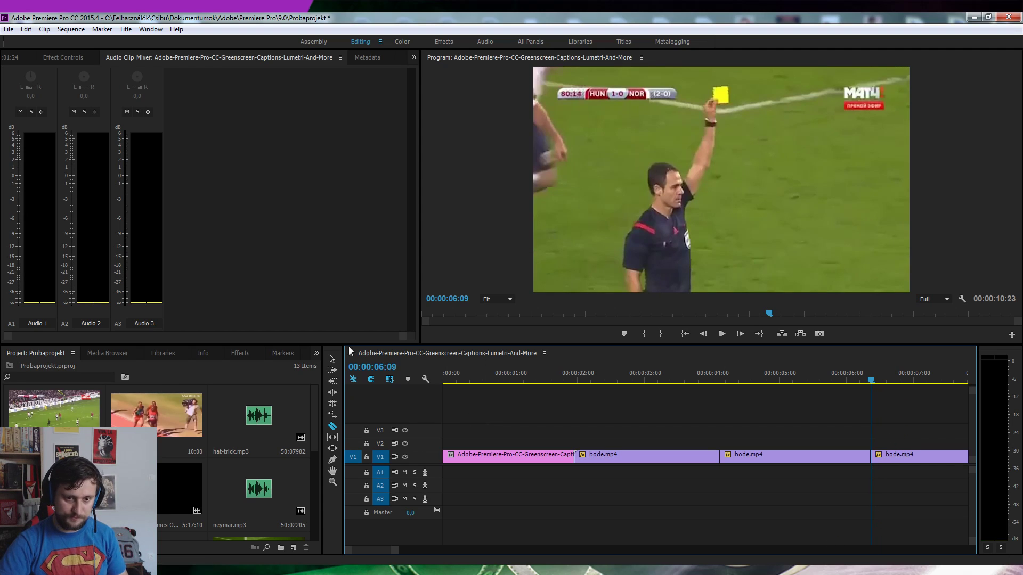
pyautogui.click(332, 359)
pyautogui.click(800, 463)
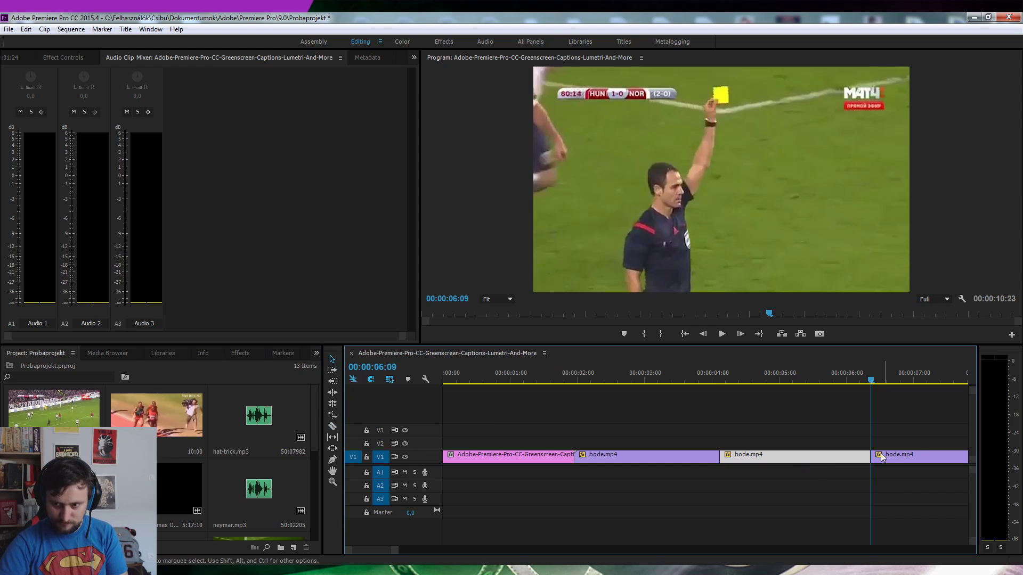
pyautogui.press('Delete')
pyautogui.moveTo(881, 457); pyautogui.dragTo(730, 457)
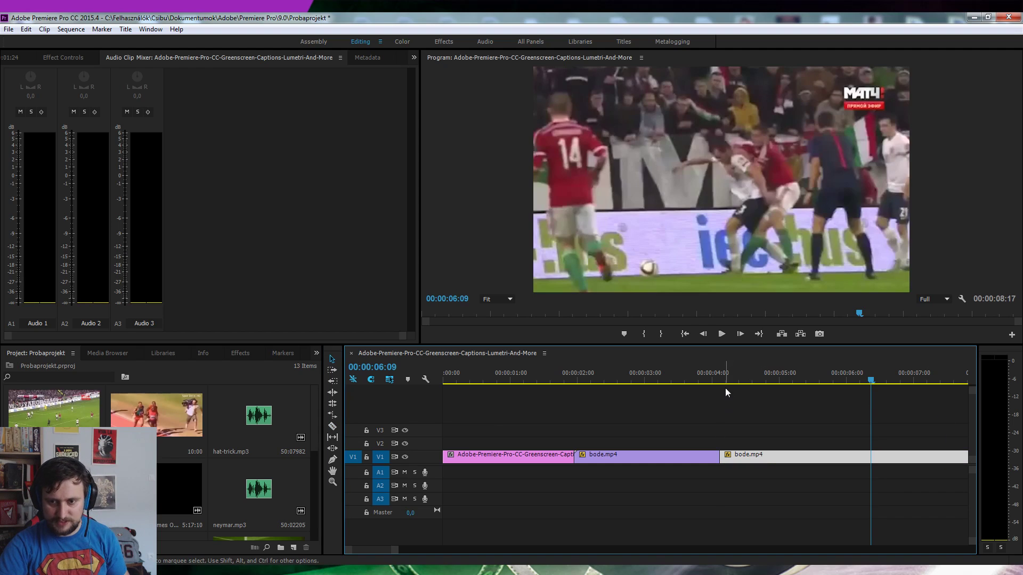
# Review the cut at 00:00:04:02 and shift the second bode.mp4 piece later, leaving a short gap.
pyautogui.click(706, 380)
pyautogui.press('space')
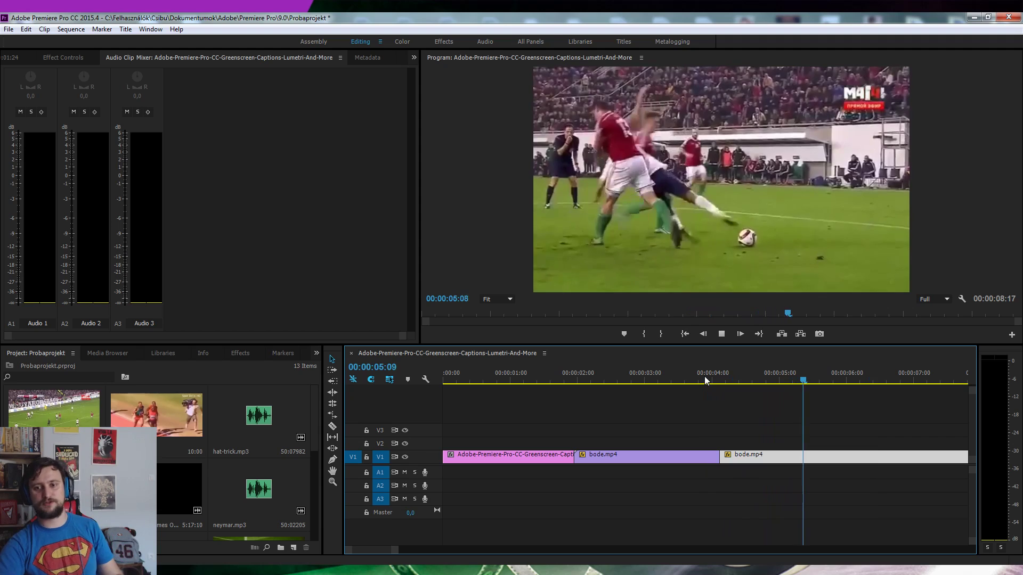
pyautogui.click(706, 379)
pyautogui.press('space')
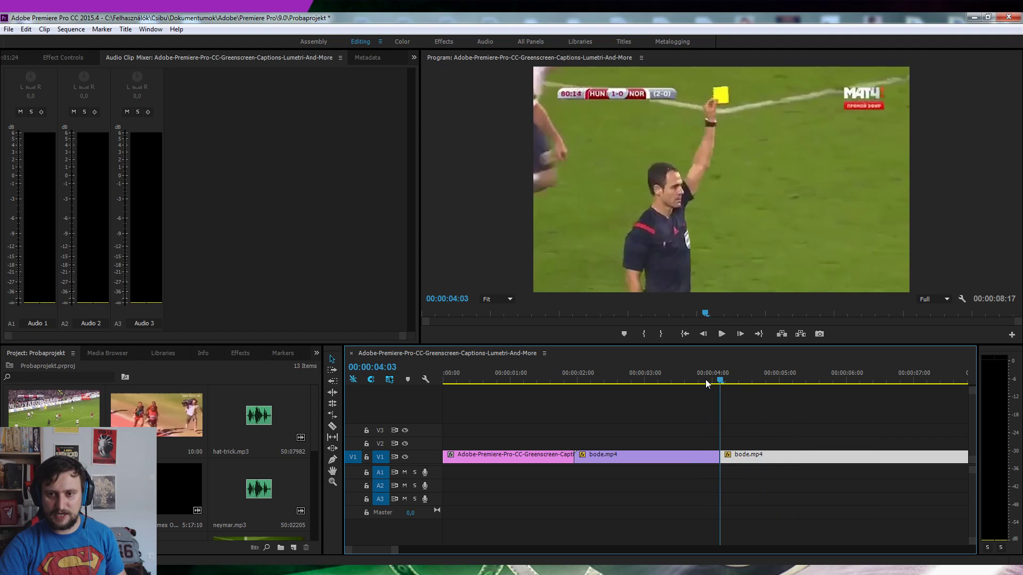
pyautogui.moveTo(721, 381); pyautogui.dragTo(718, 381)
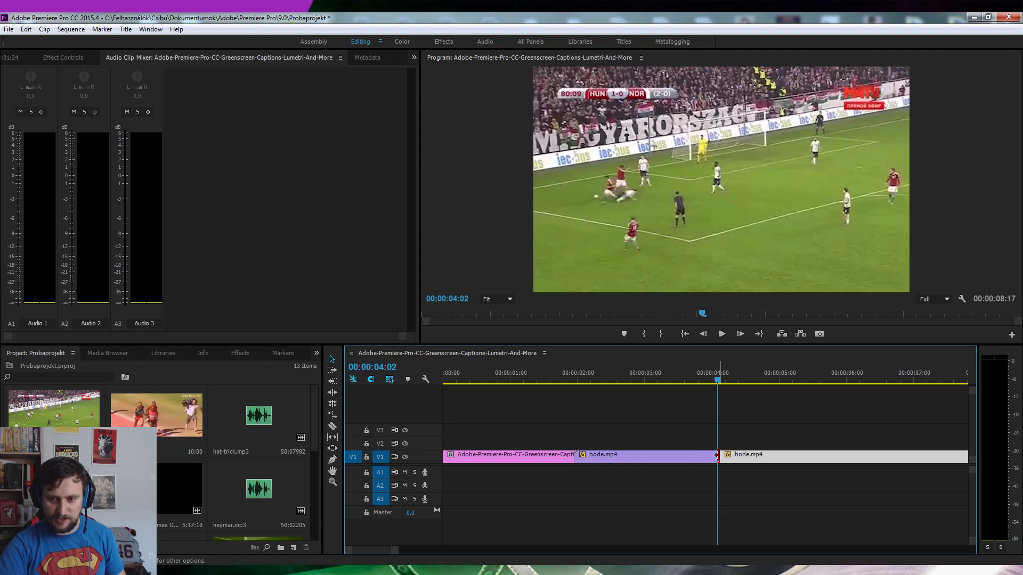
pyautogui.moveTo(716, 455); pyautogui.dragTo(783, 455)
pyautogui.press('=')
pyautogui.press('=')
pyautogui.press('=')
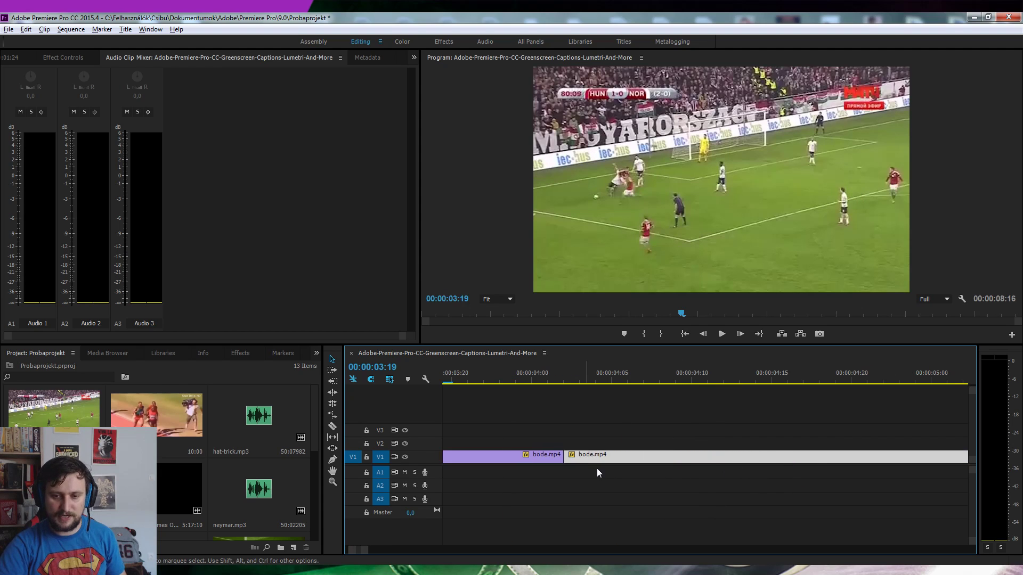
pyautogui.moveTo(607, 459)
pyautogui.mouseDown()
pyautogui.moveTo(621, 457)
pyautogui.moveTo(583, 462)
pyautogui.moveTo(623, 453)
pyautogui.moveTo(593, 458)
pyautogui.moveTo(609, 459)
pyautogui.mouseUp()
pyautogui.click(557, 370)
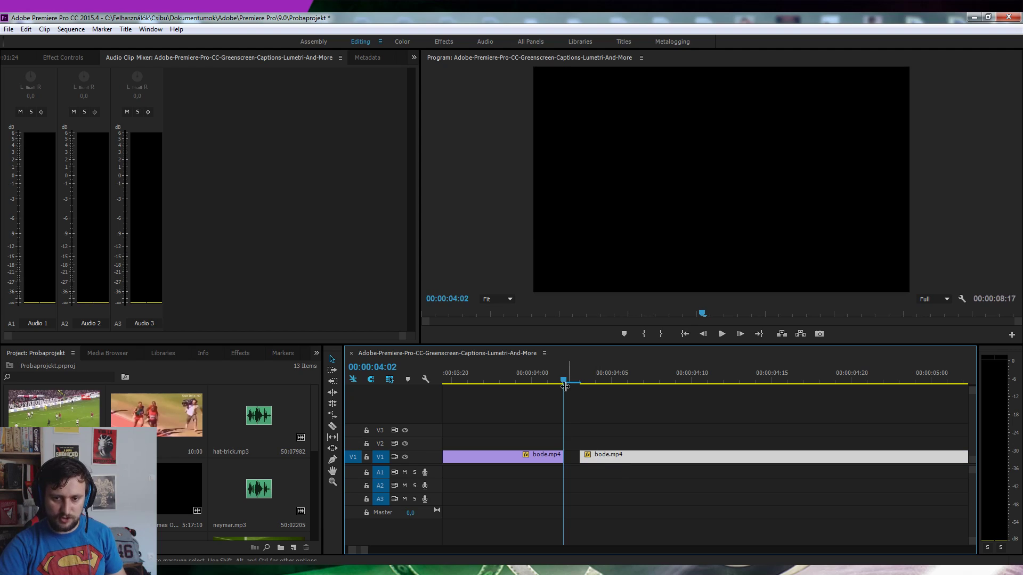
# Slide the second bode.mp4 piece left until it butts against the first at the 4-second cut.
pyautogui.click(530, 381)
pyautogui.press('space')
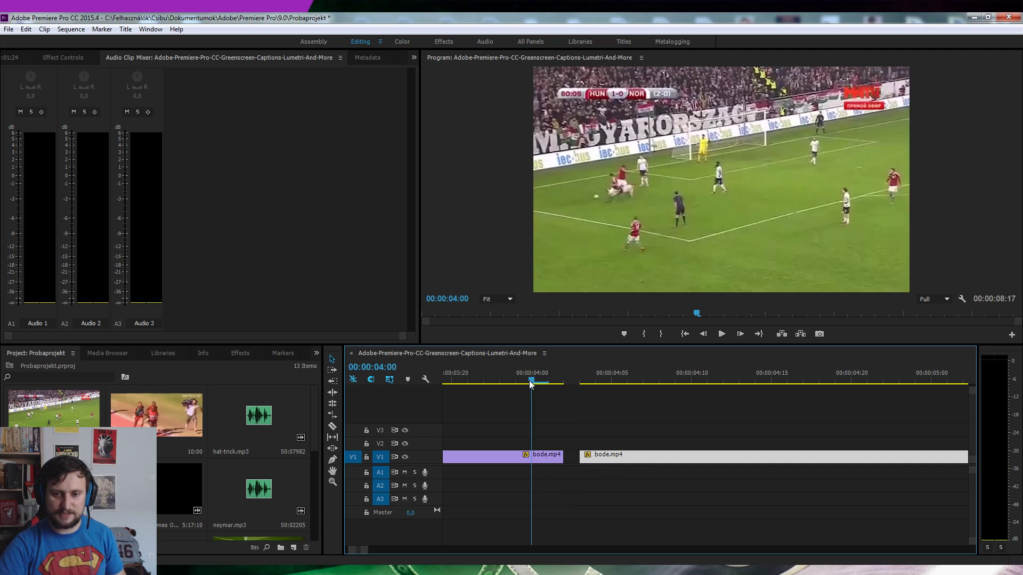
pyautogui.click(531, 381)
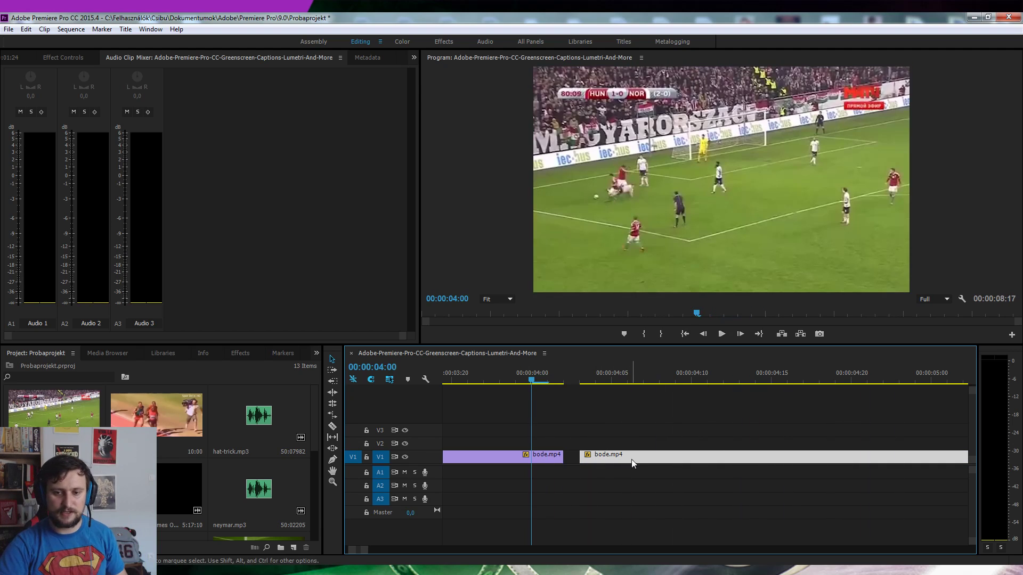
pyautogui.moveTo(633, 462); pyautogui.dragTo(616, 463)
# Zoom the timeline out and play the sequence from the start, now ending at 00:00:08:16.
pyautogui.press('-')
pyautogui.press('-')
pyautogui.press('-')
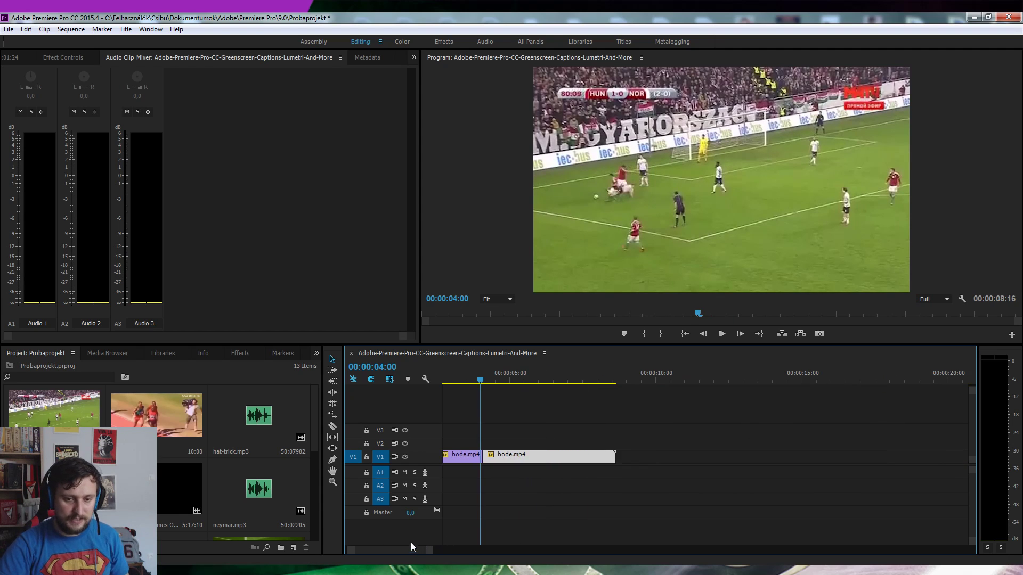
pyautogui.moveTo(411, 547); pyautogui.dragTo(395, 549)
pyautogui.moveTo(561, 380); pyautogui.dragTo(452, 383)
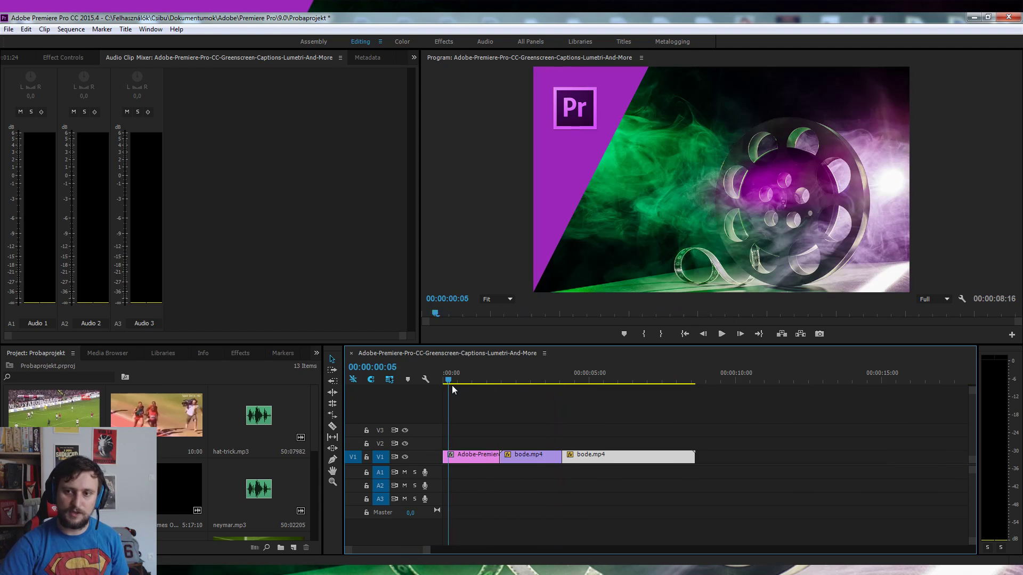
pyautogui.press('space')
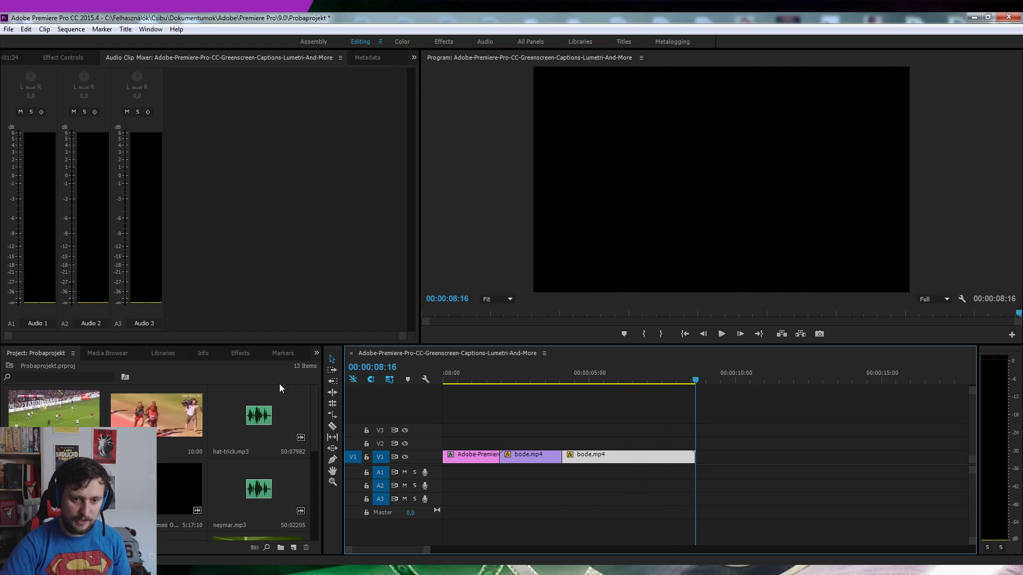
pyautogui.press('space')
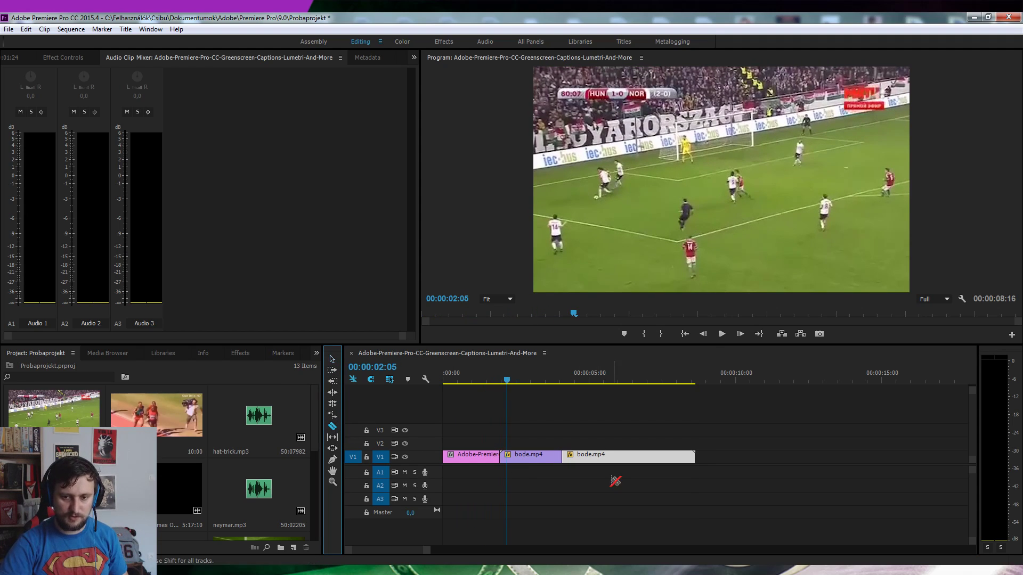
pyautogui.click(332, 359)
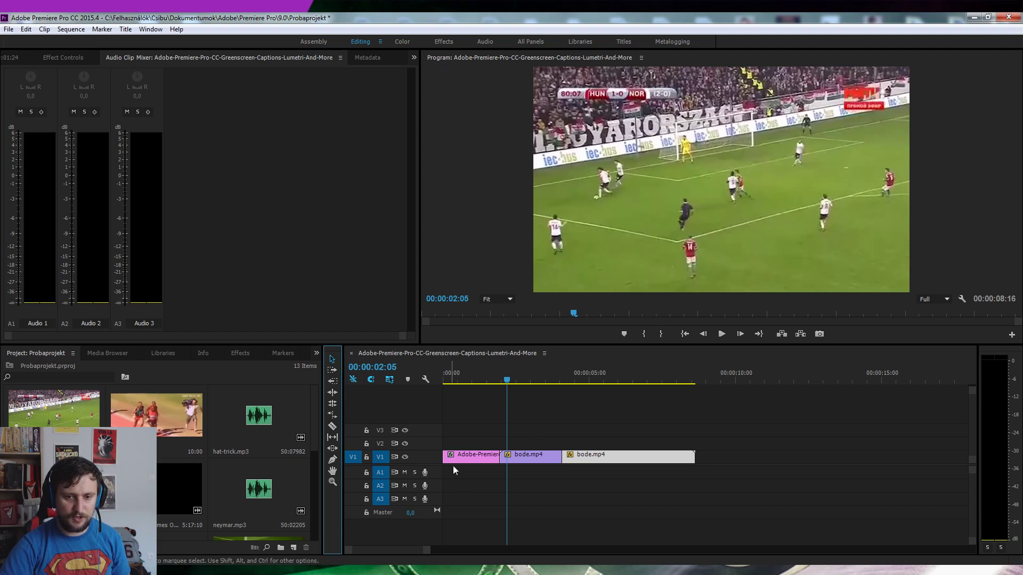
pyautogui.click(408, 459)
pyautogui.click(405, 458)
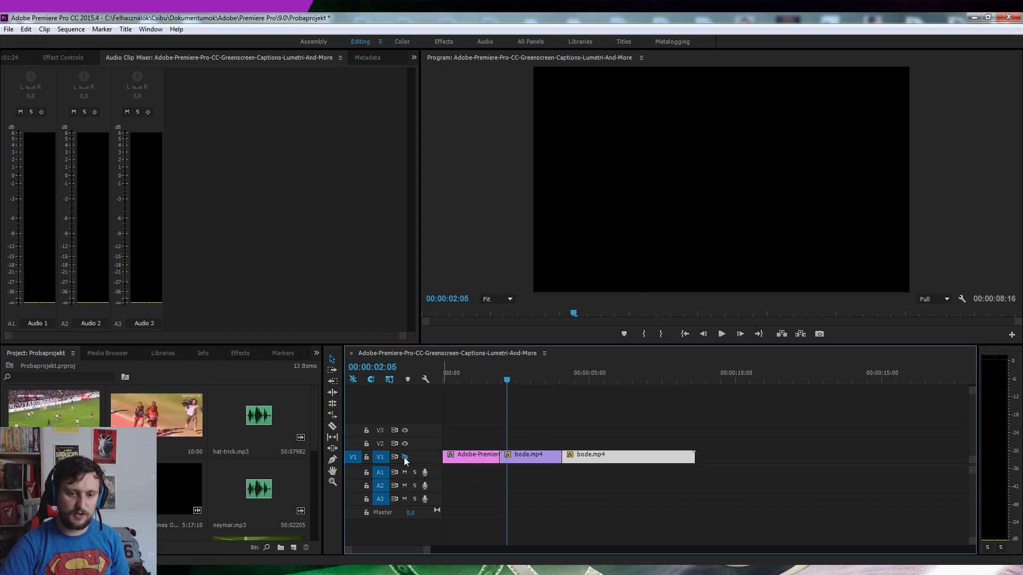
pyautogui.click(405, 457)
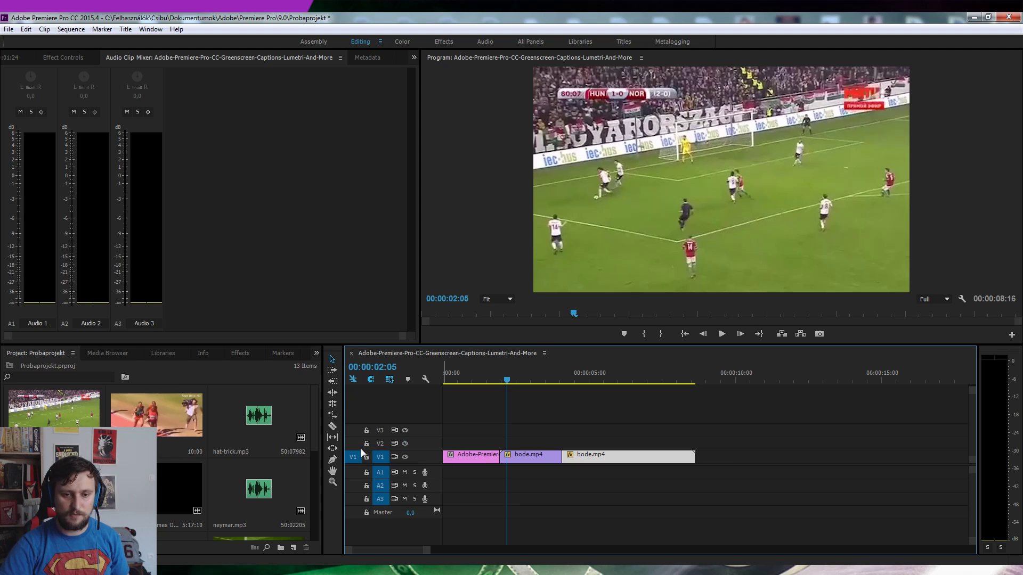
pyautogui.rightClick(383, 411)
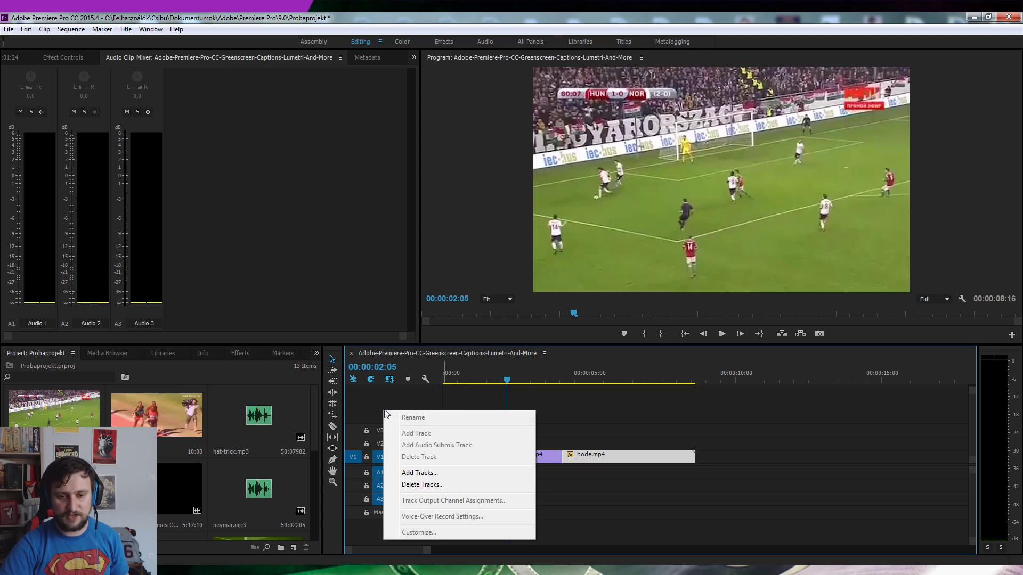
pyautogui.click(437, 473)
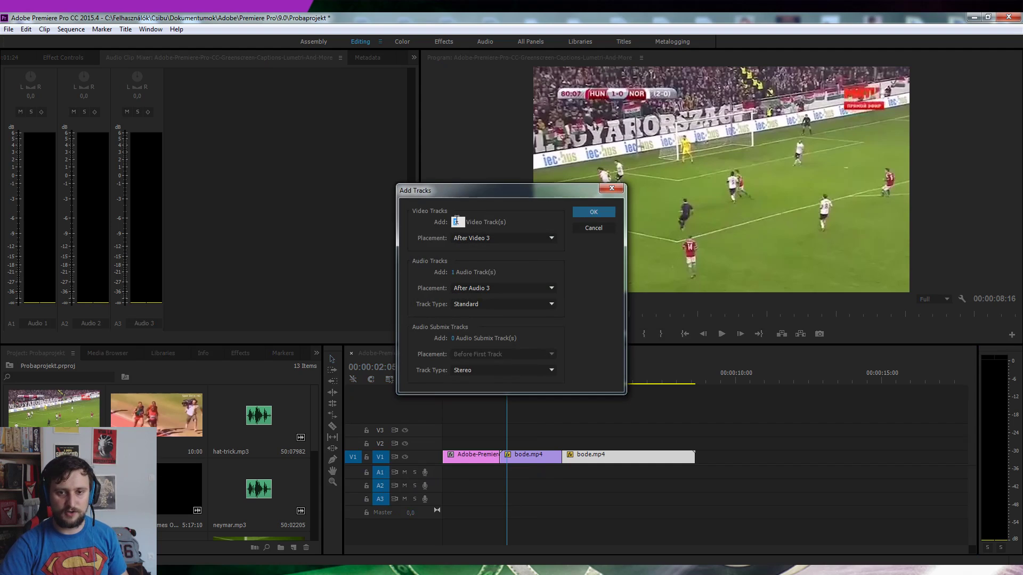
pyautogui.press('Escape')
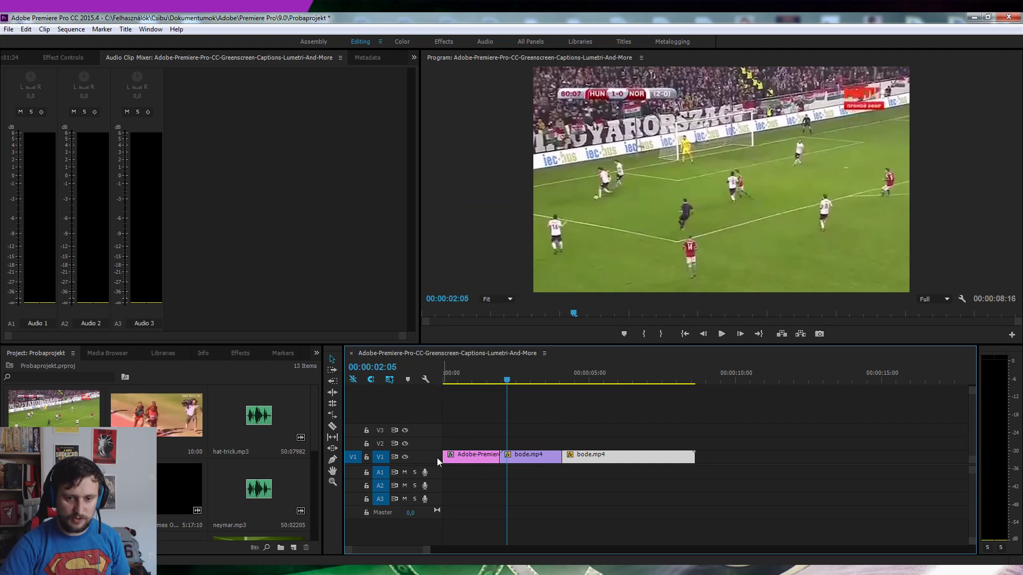
# After a brief voice-over test on A1, drop soccer_drifting.mp3 on A1, then delete the misplaced copy.
pyautogui.click(425, 473)
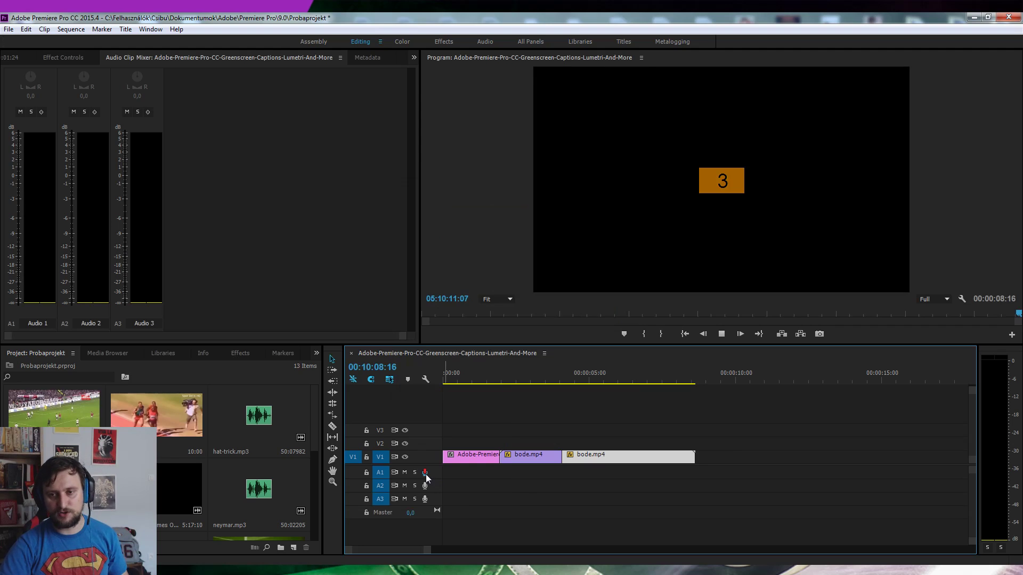
pyautogui.click(425, 473)
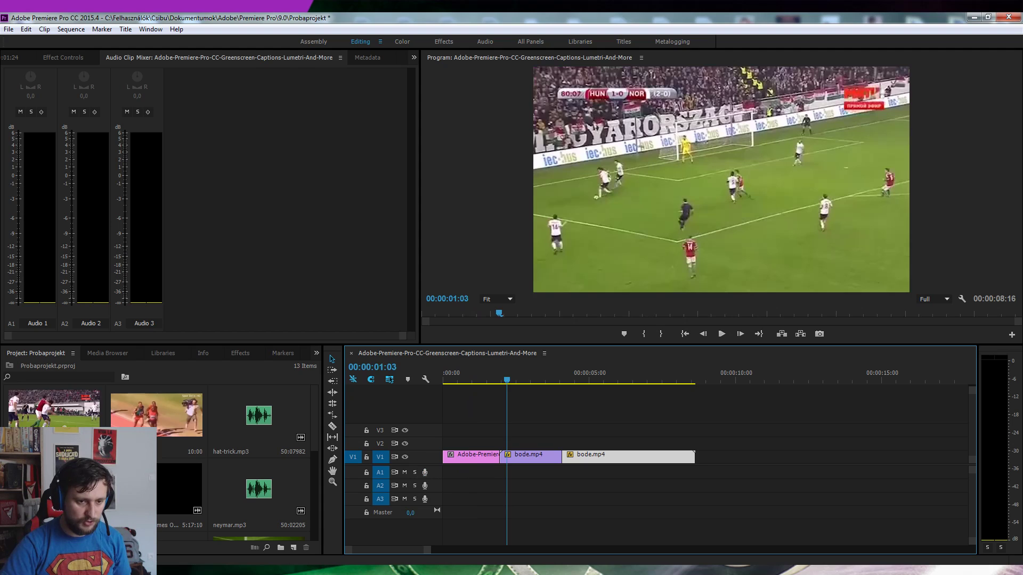
pyautogui.moveTo(172, 495); pyautogui.dragTo(506, 471)
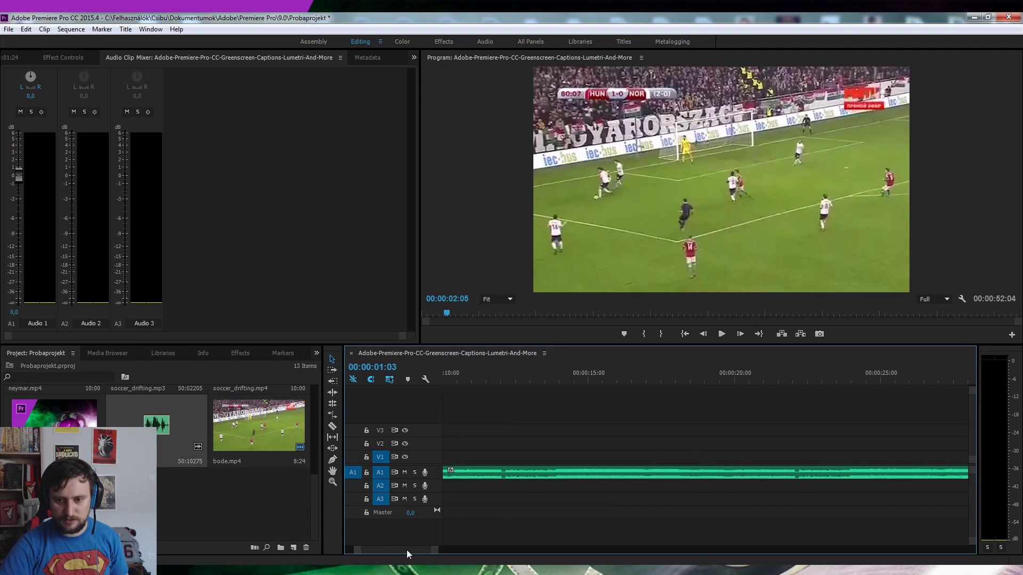
pyautogui.click(609, 475)
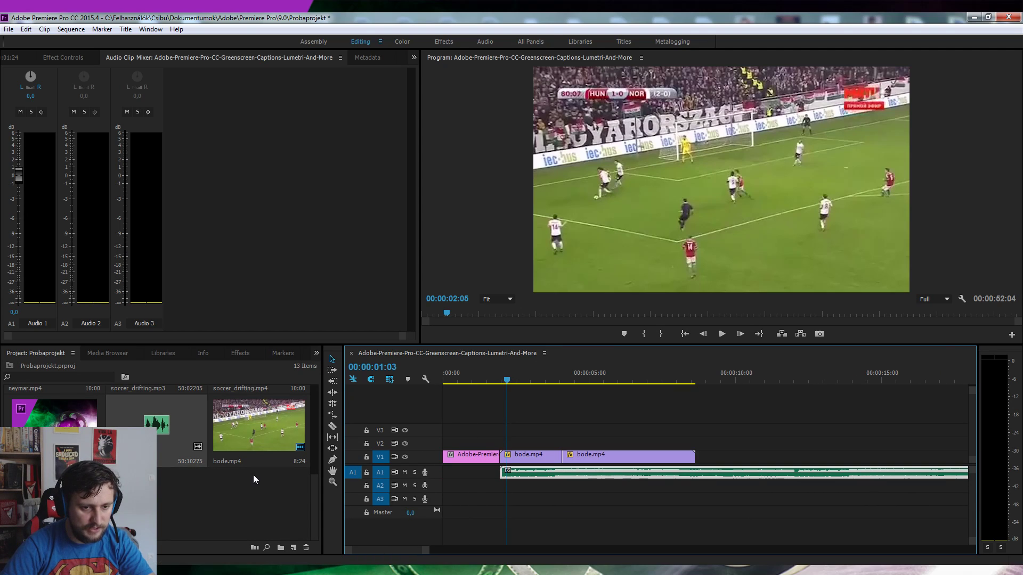
pyautogui.press('Delete')
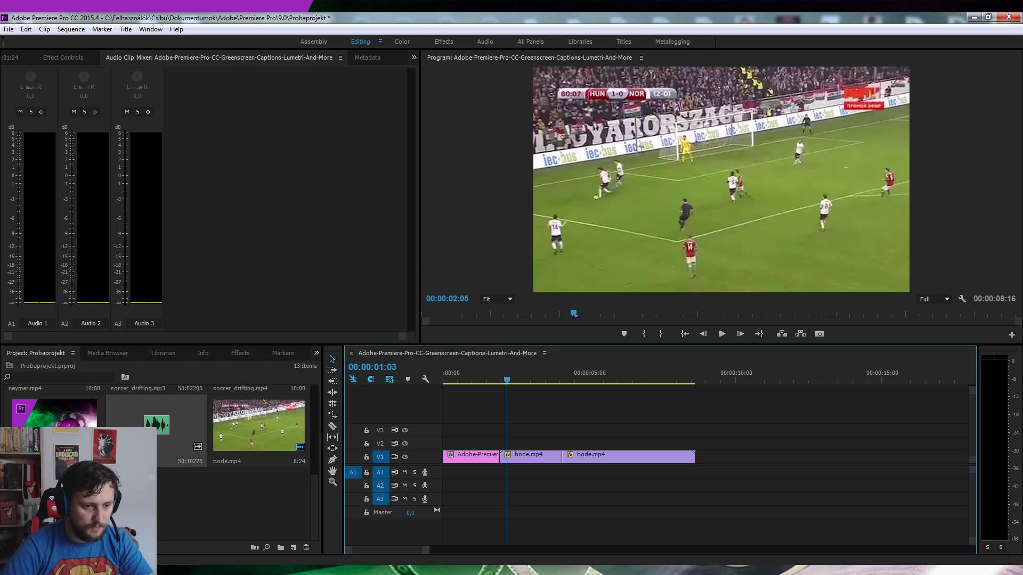
# Place soccer_drifting.mp3 on A1 starting at 00:00:01:24, where the intro graphic ends.
pyautogui.scroll(2, 160, 458)
pyautogui.scroll(-2, 159, 458)
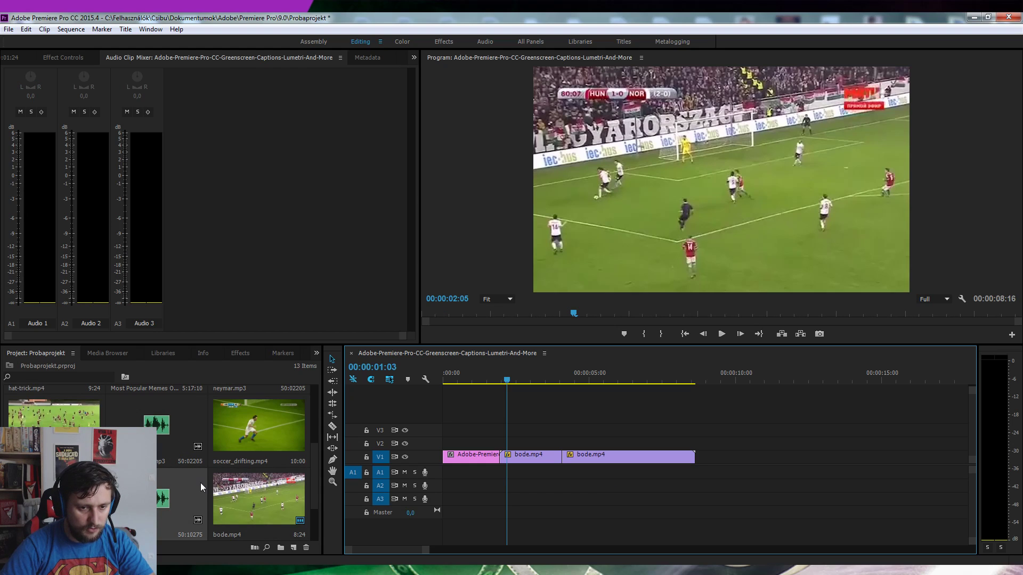
pyautogui.click(144, 442)
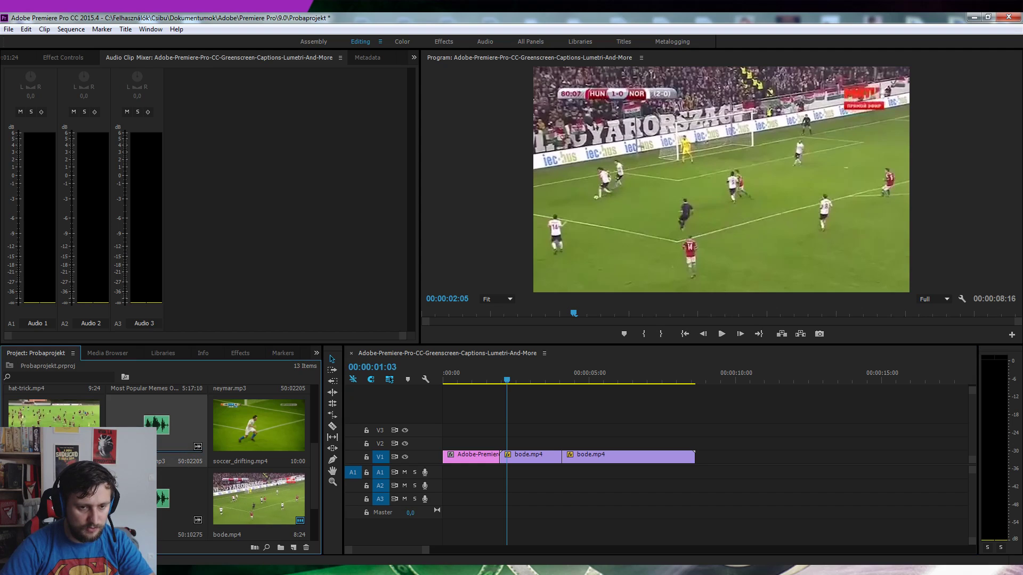
pyautogui.moveTo(157, 442); pyautogui.dragTo(512, 473)
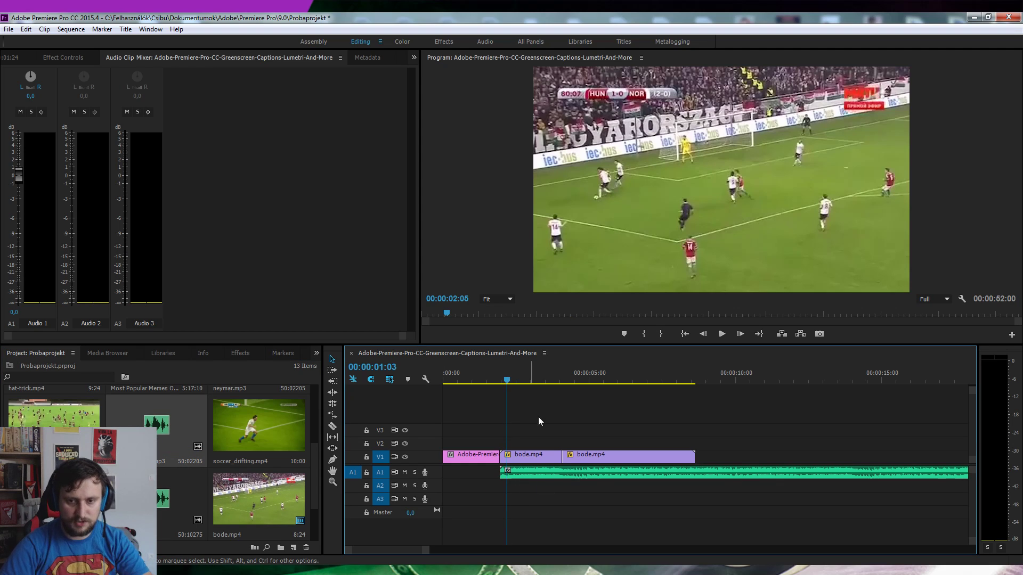
pyautogui.moveTo(510, 386); pyautogui.dragTo(500, 385)
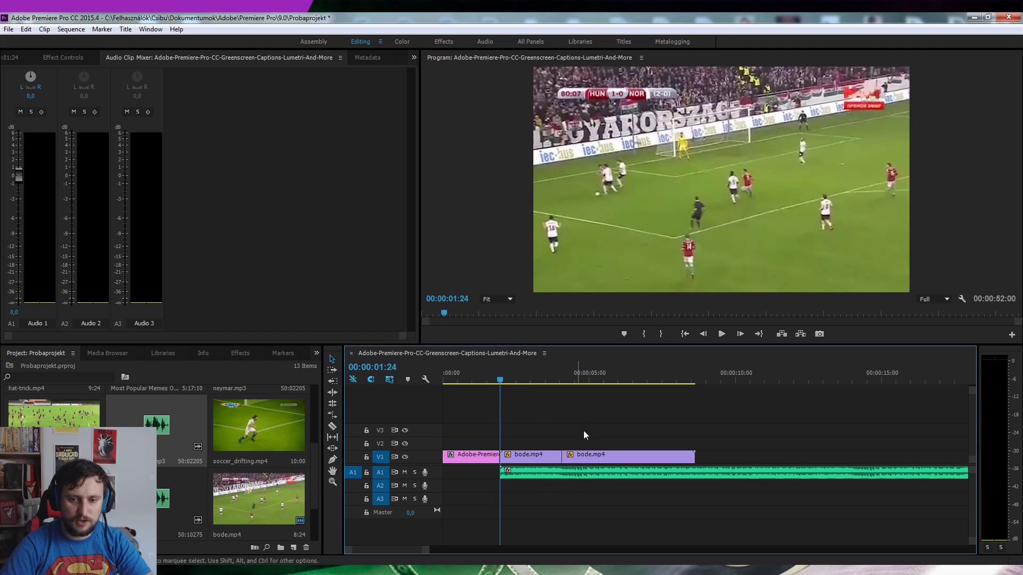
pyautogui.moveTo(706, 404); pyautogui.dragTo(585, 454)
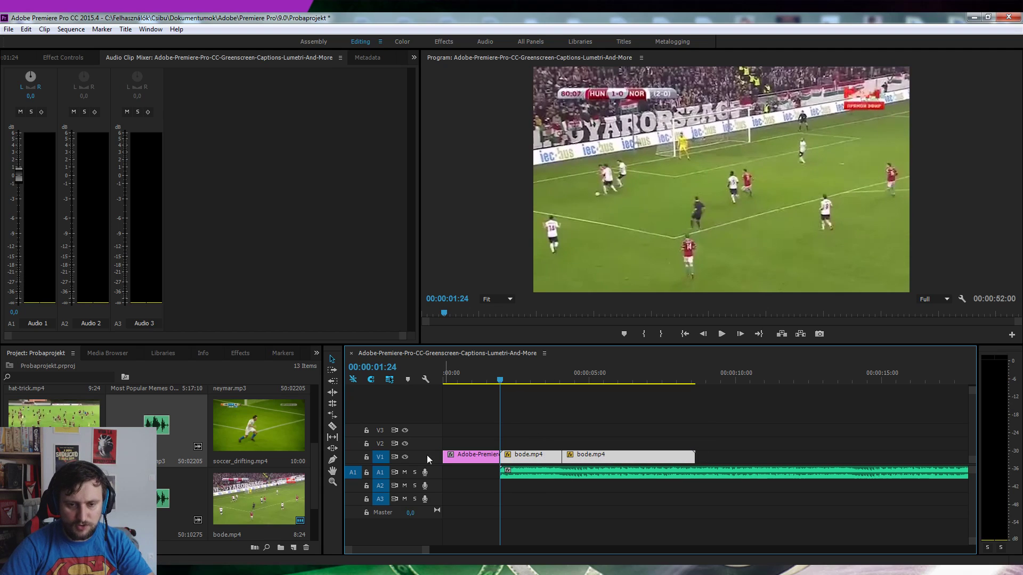
# Hide V1, lift the Adobe-Premiere intro clip to V2, and add soccer_drifting.mp4 on V2 at 00:00:01:24.
pyautogui.click(405, 458)
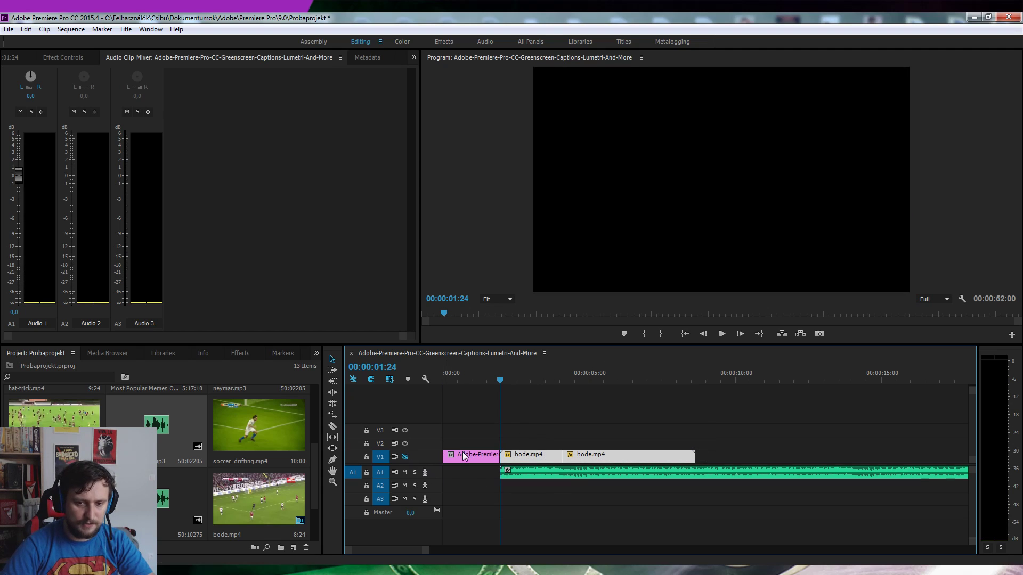
pyautogui.click(465, 393)
pyautogui.moveTo(464, 461); pyautogui.dragTo(464, 448)
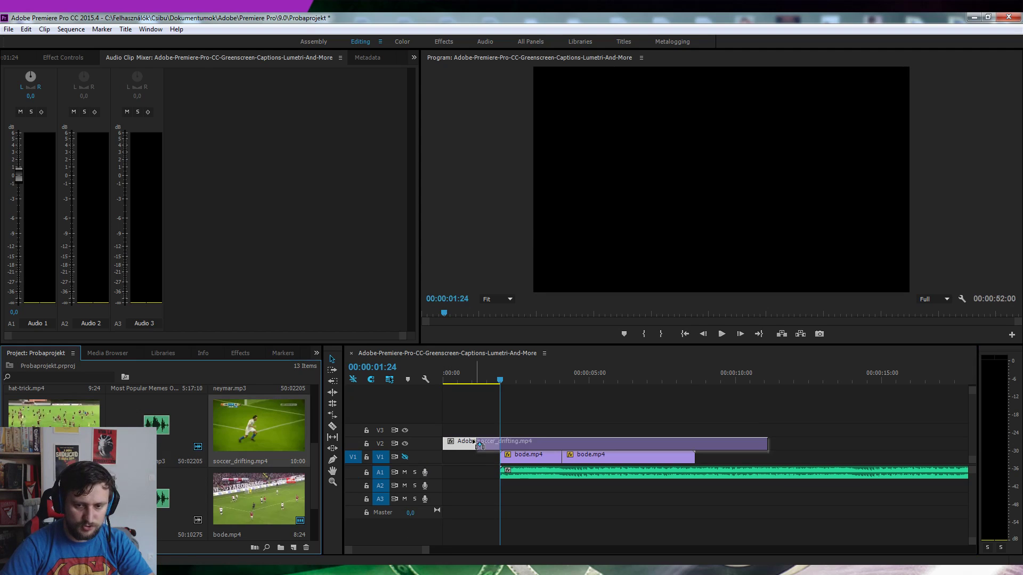
pyautogui.moveTo(246, 441); pyautogui.dragTo(501, 443)
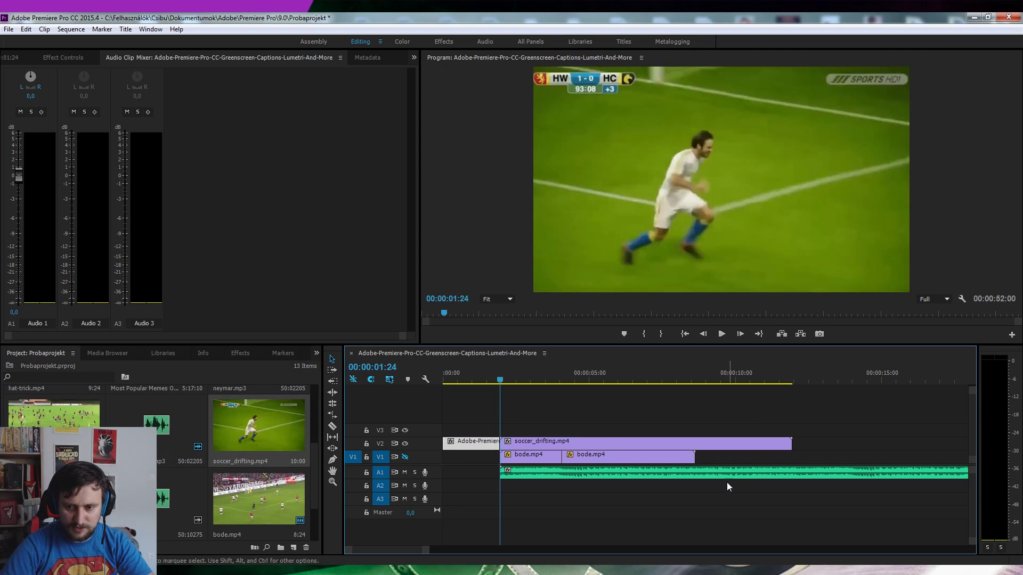
pyautogui.click(735, 474)
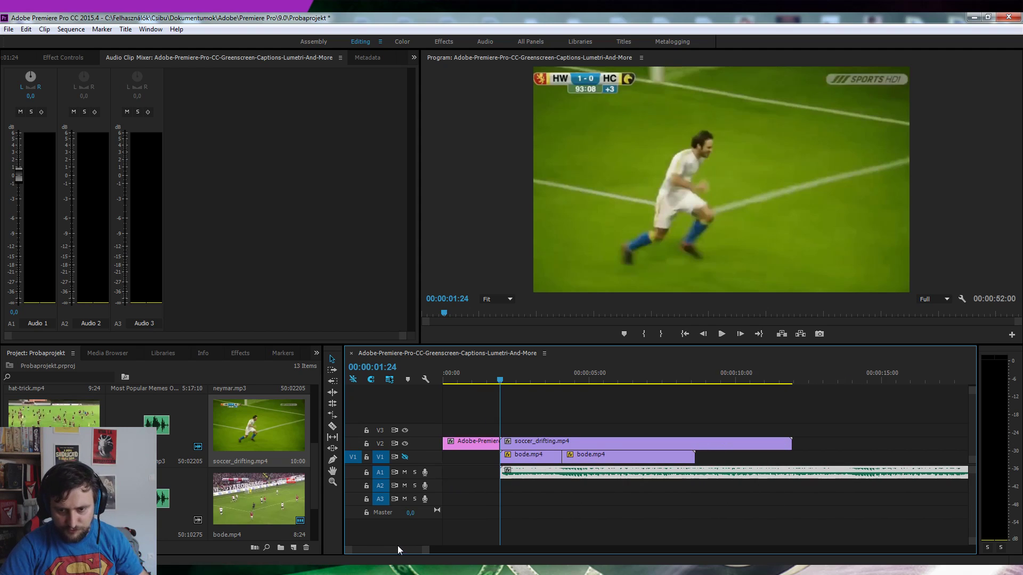
# Trim the A1 music's end to the video's end at 00:00:11:24 and play from the start.
pyautogui.keyDown('alt'); pyautogui.scroll(-5, 675, 503); pyautogui.keyUp('alt')
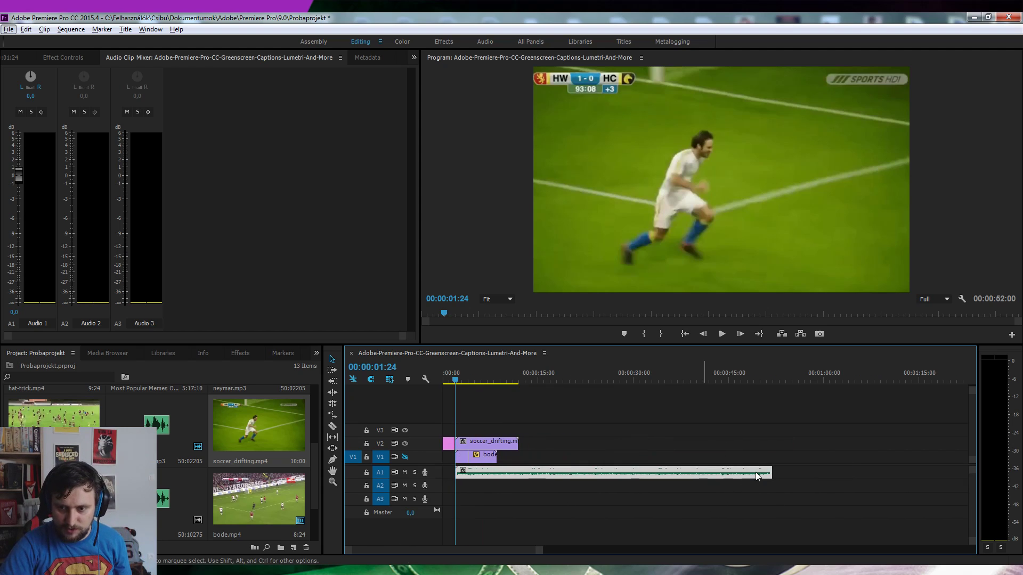
pyautogui.moveTo(771, 473); pyautogui.dragTo(518, 471)
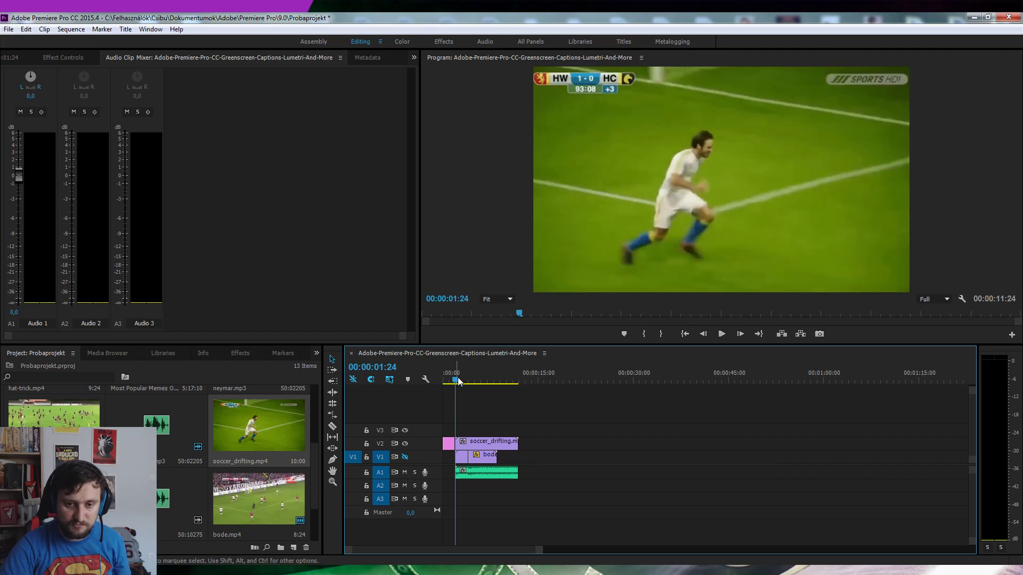
pyautogui.moveTo(458, 380); pyautogui.dragTo(443, 382)
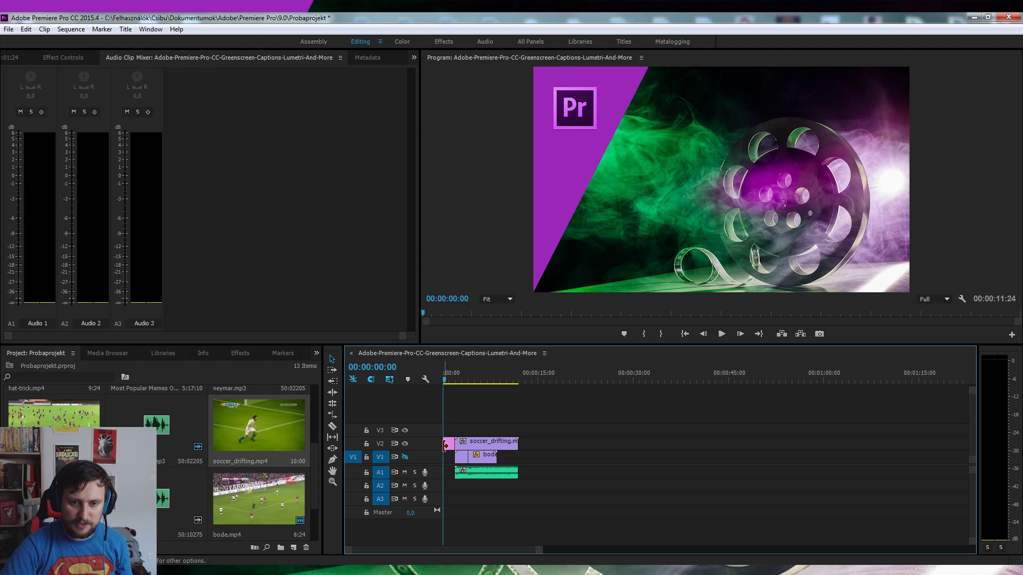
pyautogui.press('space')
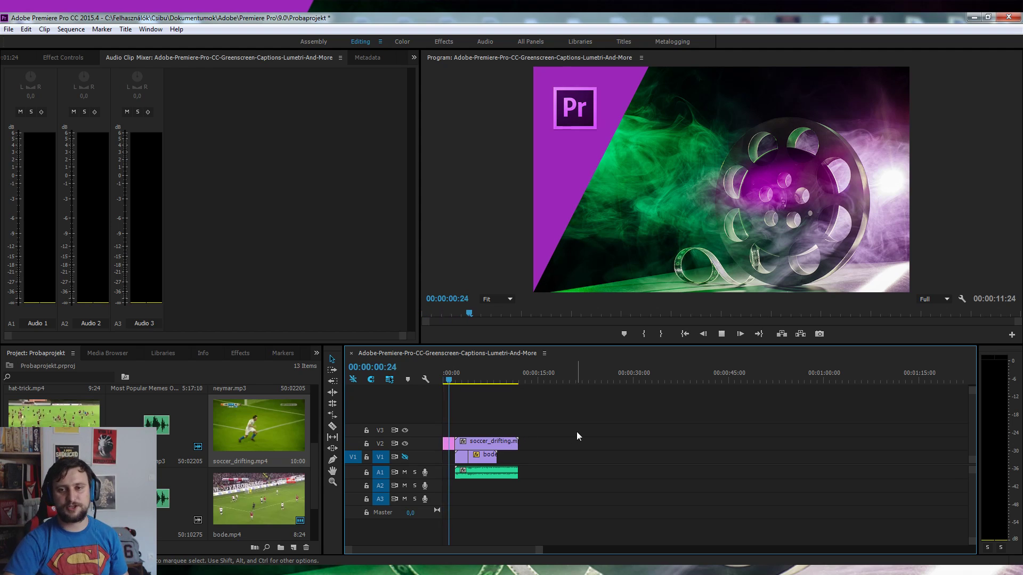
pyautogui.press('space')
pyautogui.press('space')
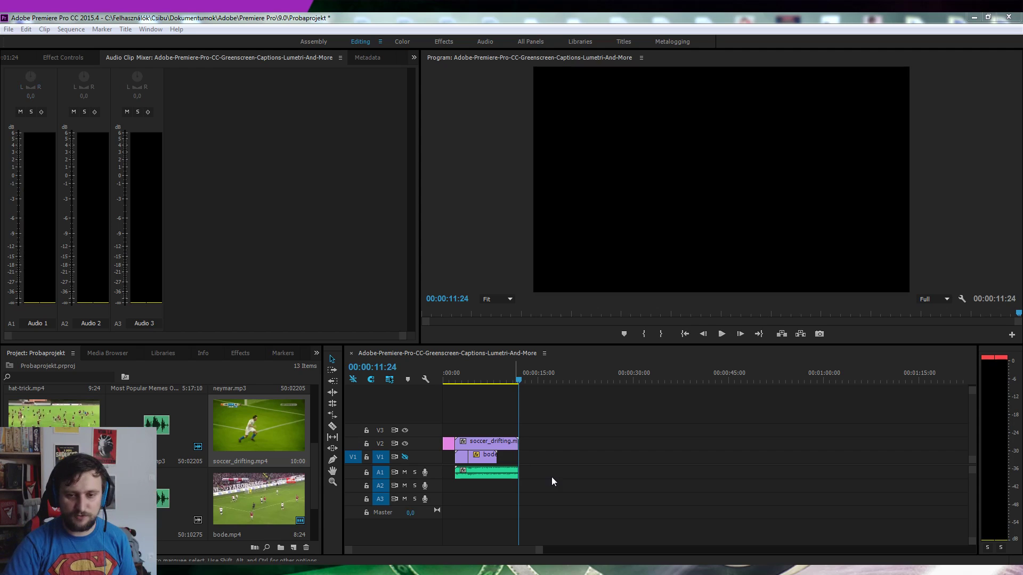
# Review playback from 00:00:05:24, parking the playhead at 00:00:06:01.
pyautogui.click(481, 379)
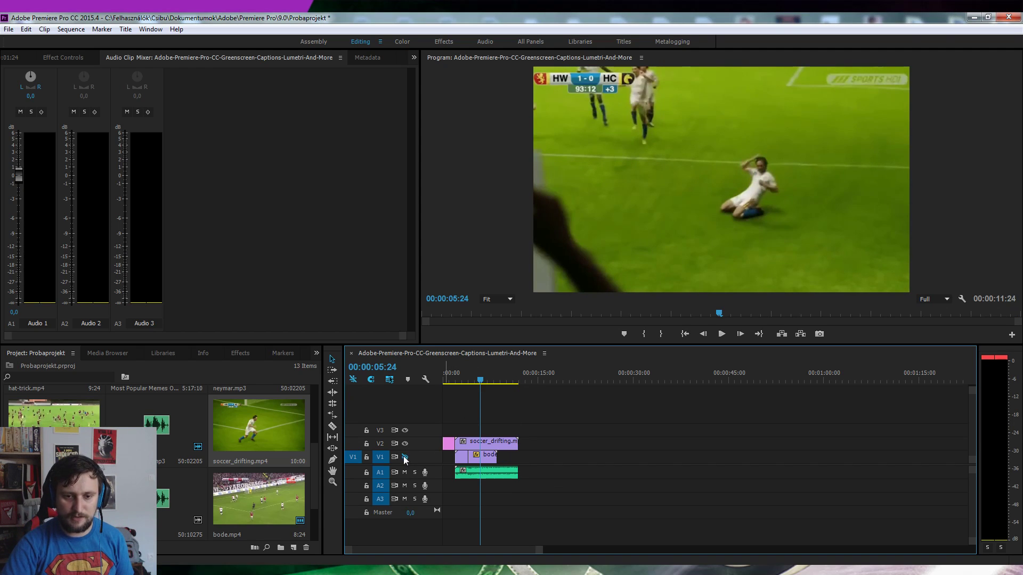
pyautogui.press('space')
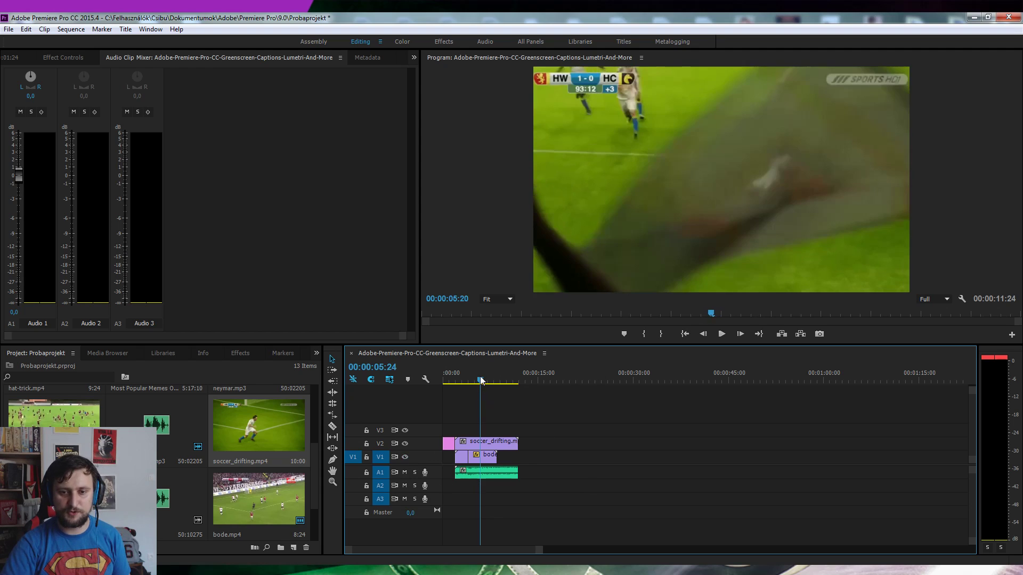
pyautogui.press('space')
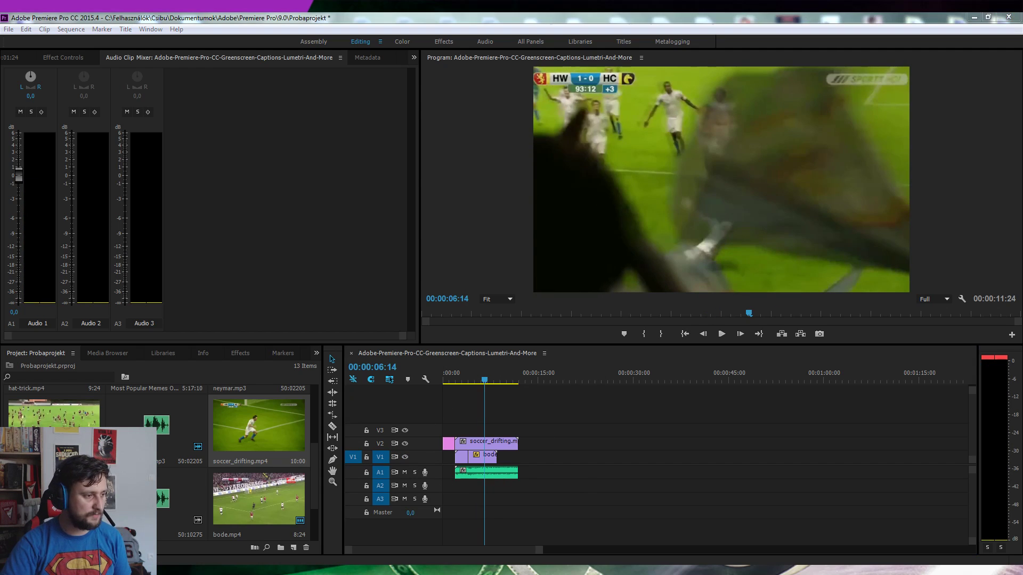
pyautogui.click(481, 379)
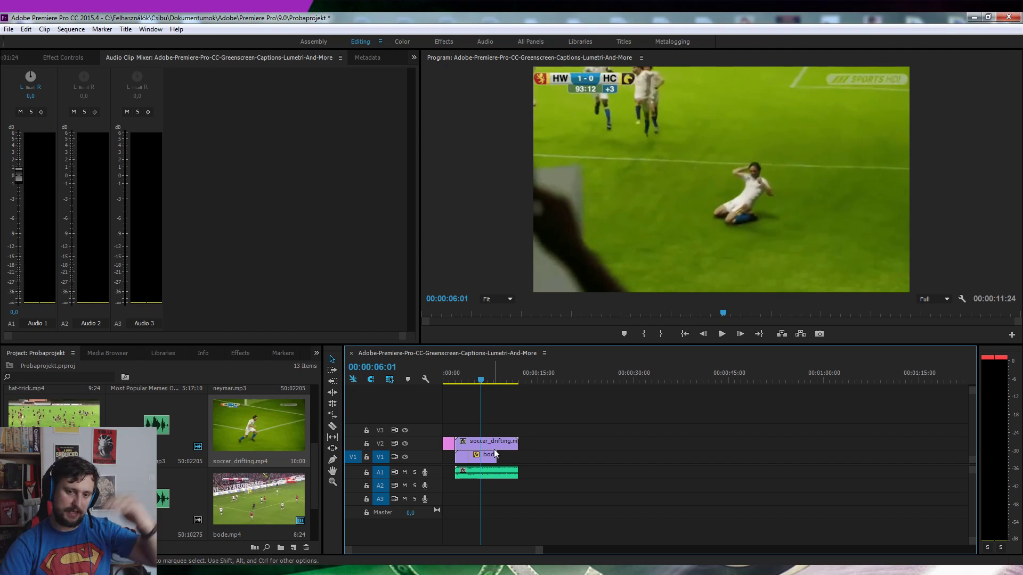
# Move the bode clip up to V3, lengthen it slightly, and preview the overlay around 7 seconds.
pyautogui.moveTo(480, 462); pyautogui.dragTo(462, 440)
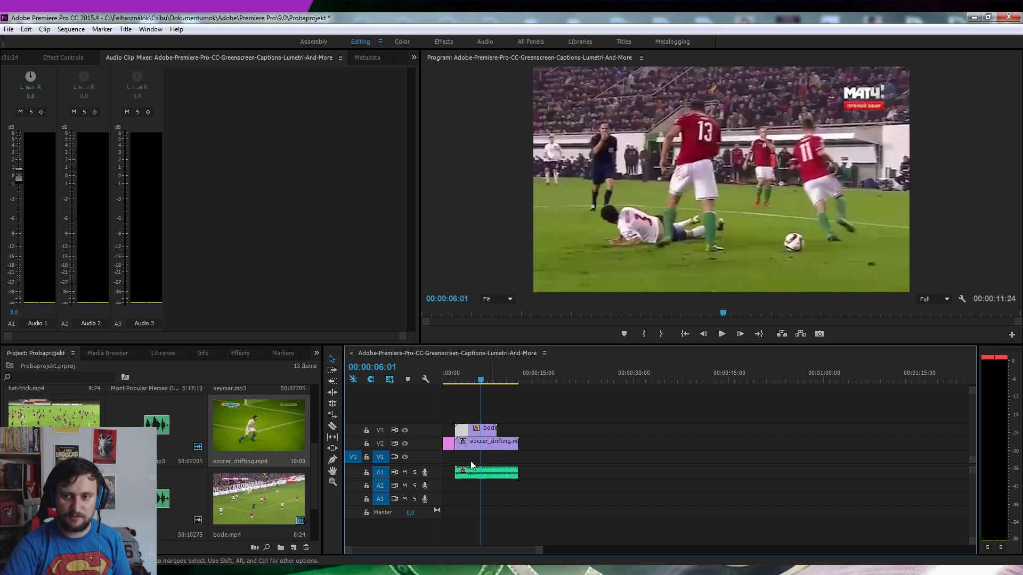
pyautogui.click(449, 380)
pyautogui.press('space')
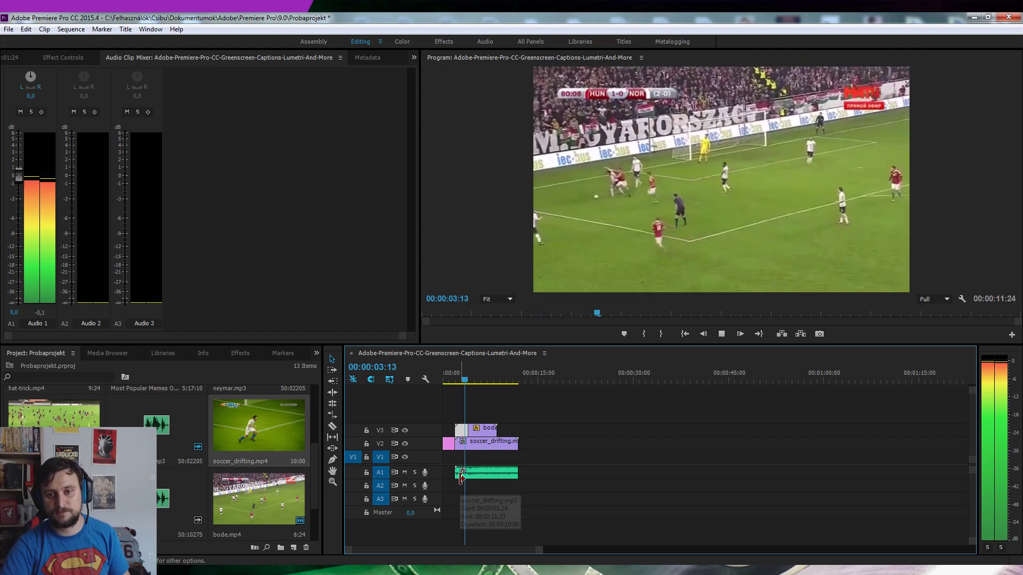
pyautogui.press('space')
pyautogui.moveTo(495, 428); pyautogui.dragTo(501, 428)
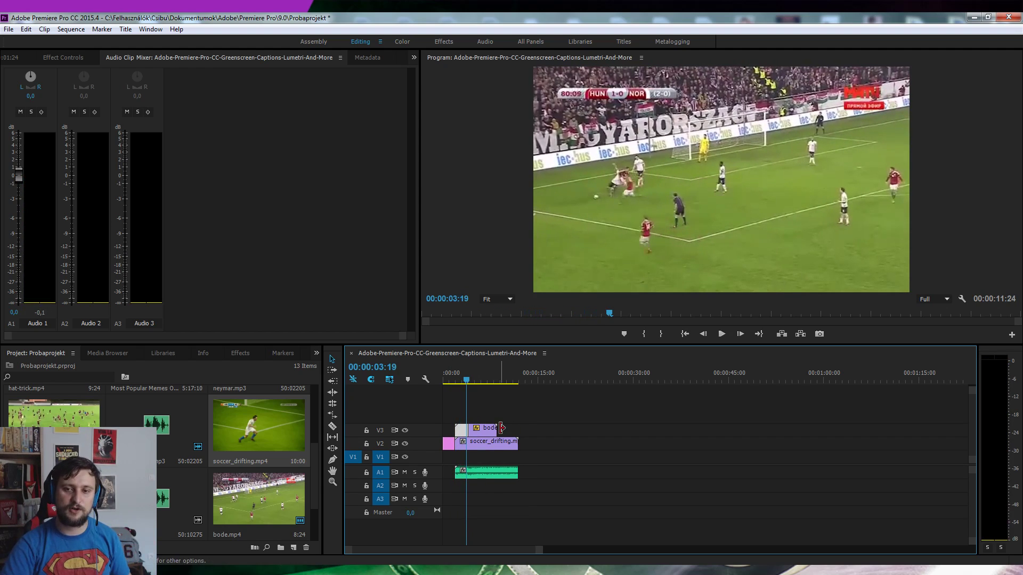
pyautogui.hotkey('shift', '4')
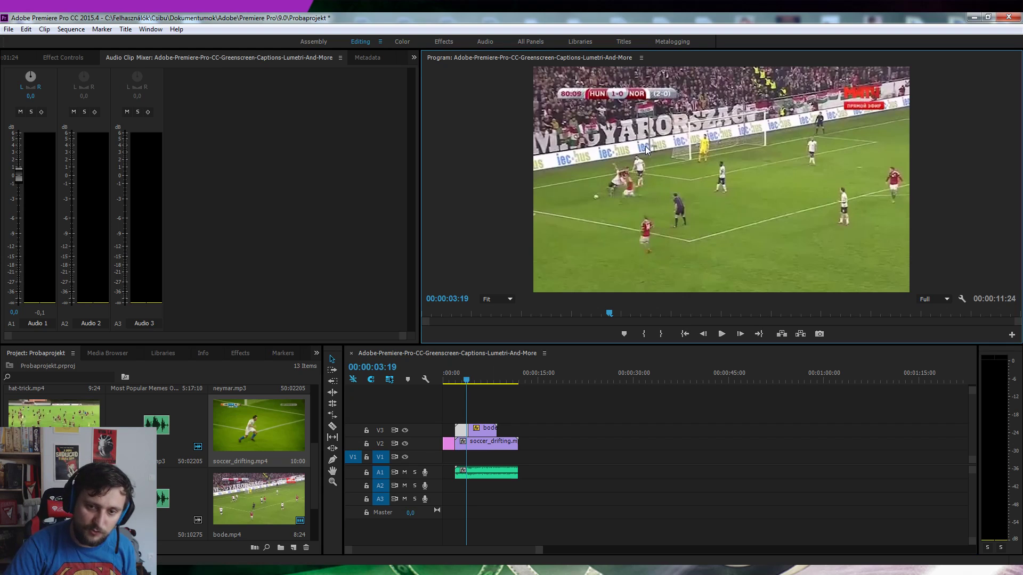
pyautogui.moveTo(483, 381); pyautogui.dragTo(493, 384)
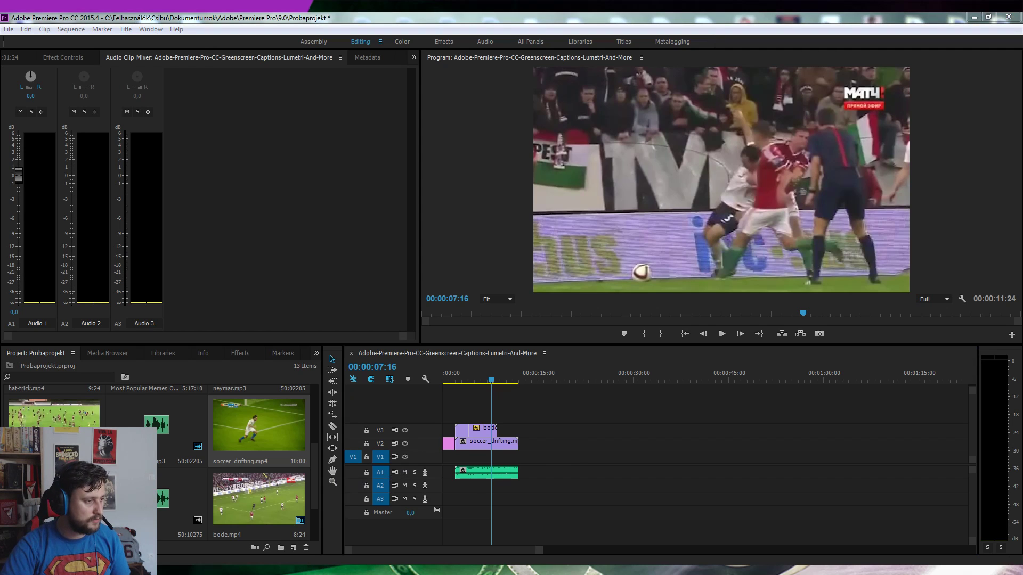
pyautogui.click(610, 418)
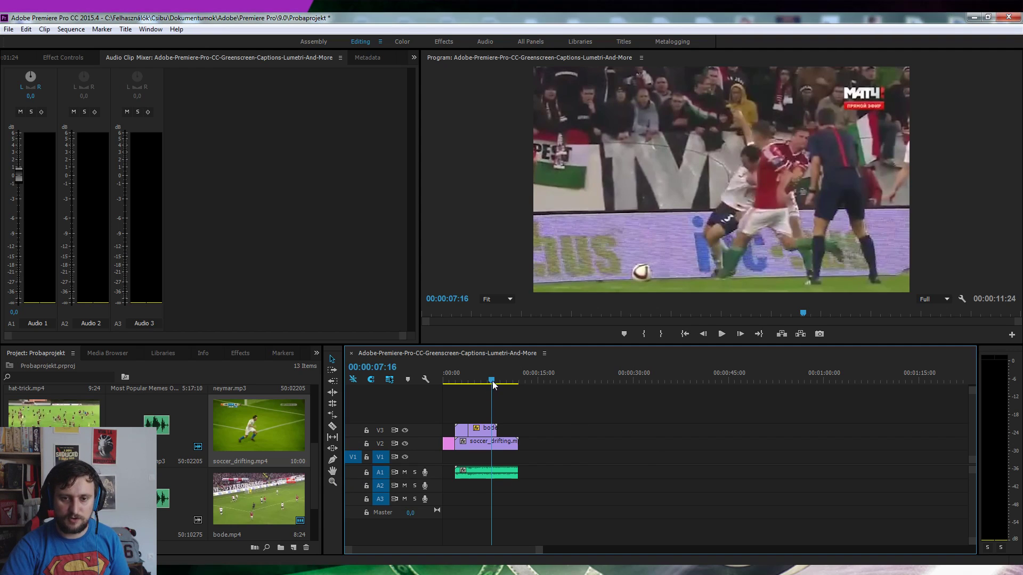
pyautogui.press('space')
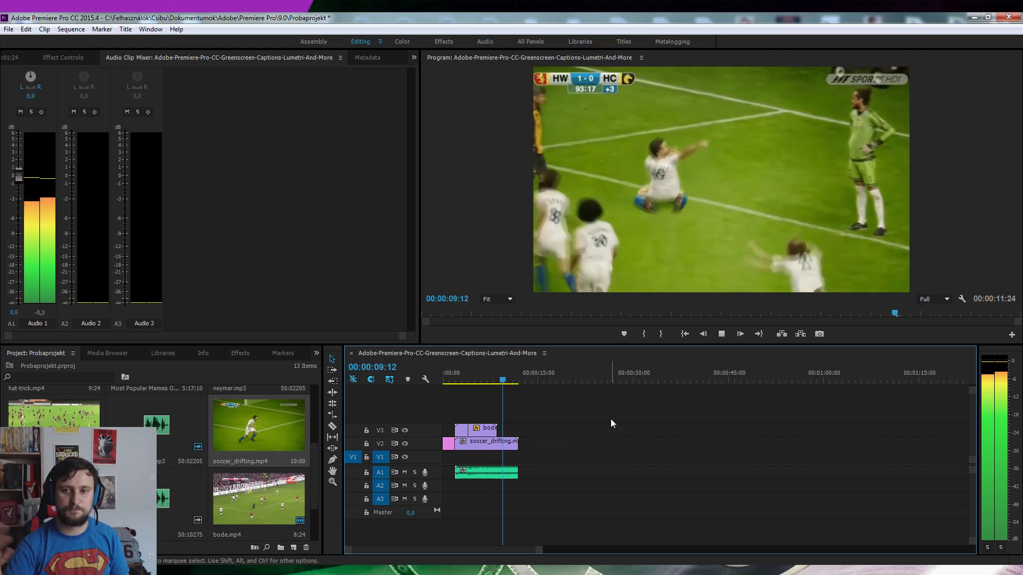
pyautogui.press('space')
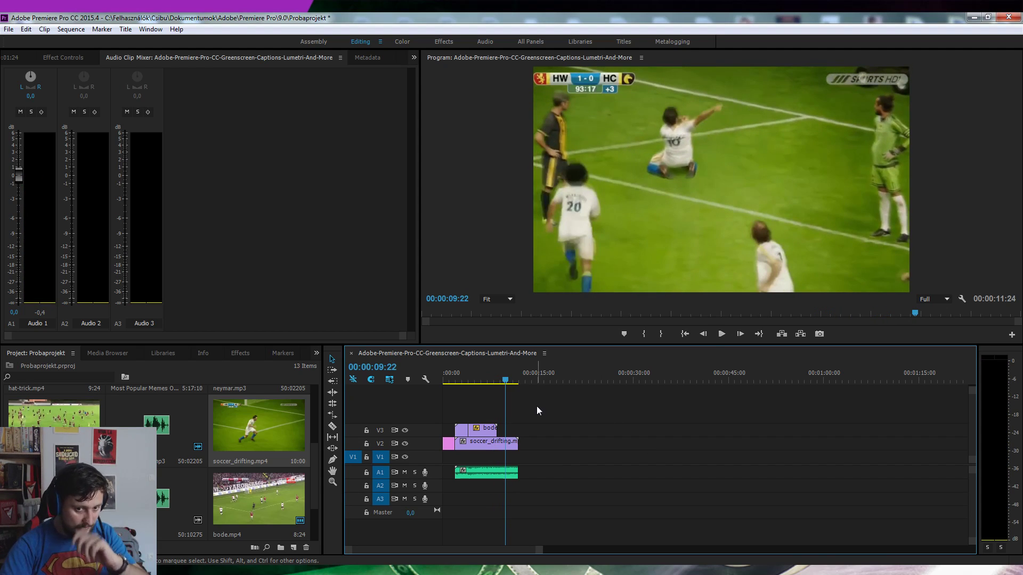
pyautogui.click(491, 408)
# Shrink the bode inset into the Program monitor's top-right corner and play back to check it.
pyautogui.click(708, 161)
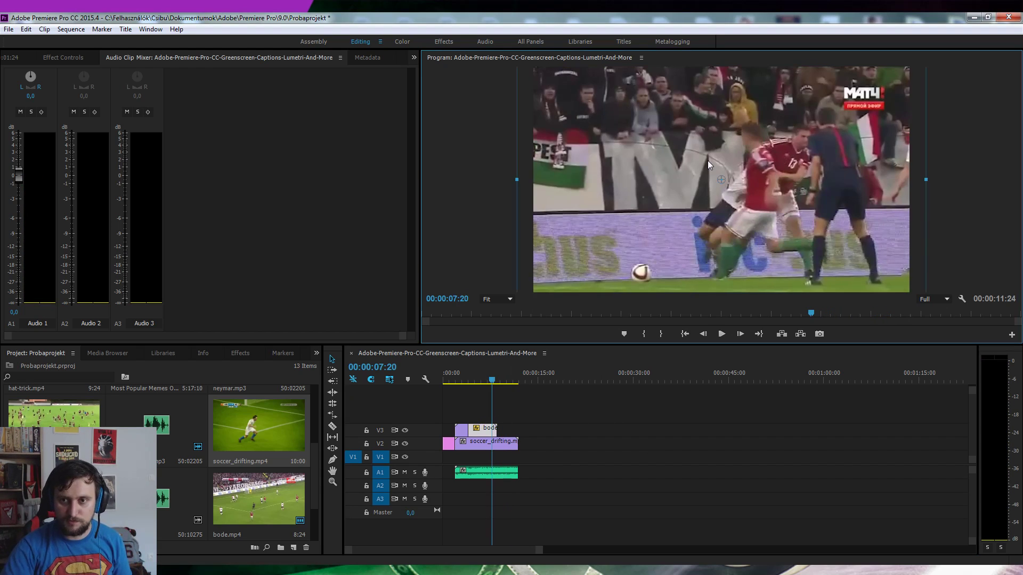
pyautogui.moveTo(514, 179)
pyautogui.mouseDown()
pyautogui.moveTo(629, 179)
pyautogui.moveTo(772, 117)
pyautogui.mouseUp()
pyautogui.click(457, 380)
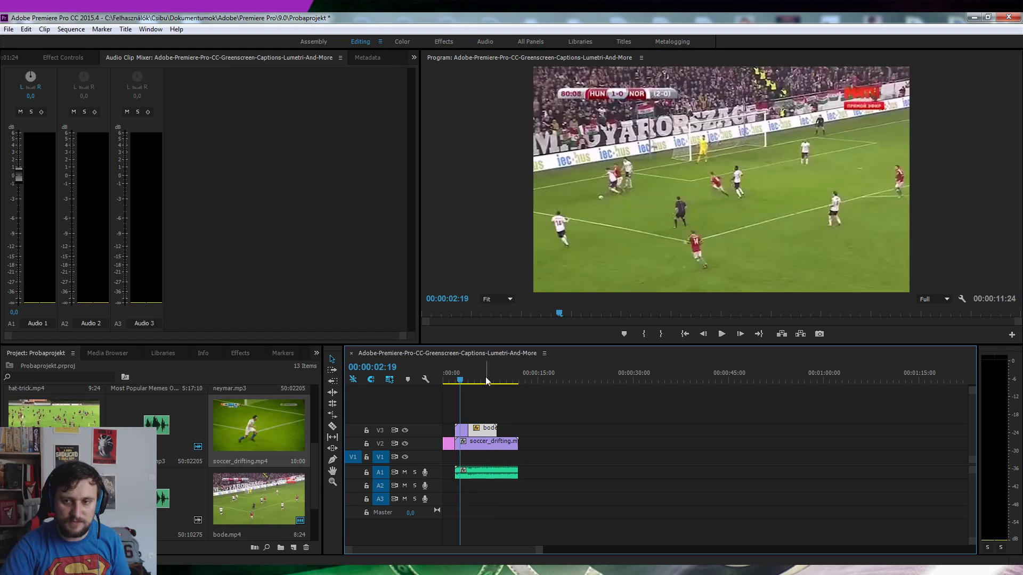
pyautogui.press('space')
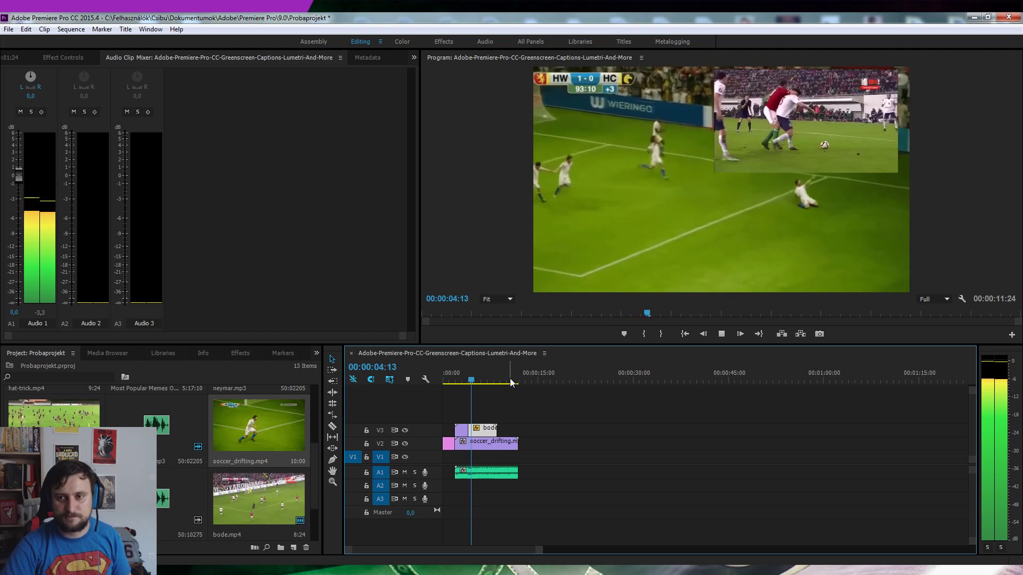
pyautogui.press('space')
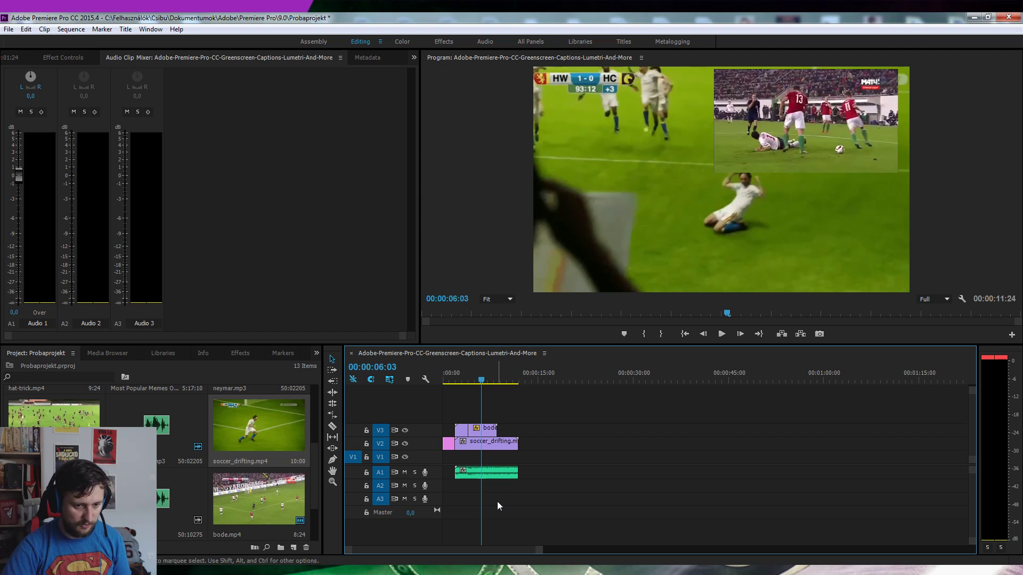
# Drop hat-trick.mp4 onto V1 directly after the soccer_drifting clip.
pyautogui.scroll(1, 172, 503)
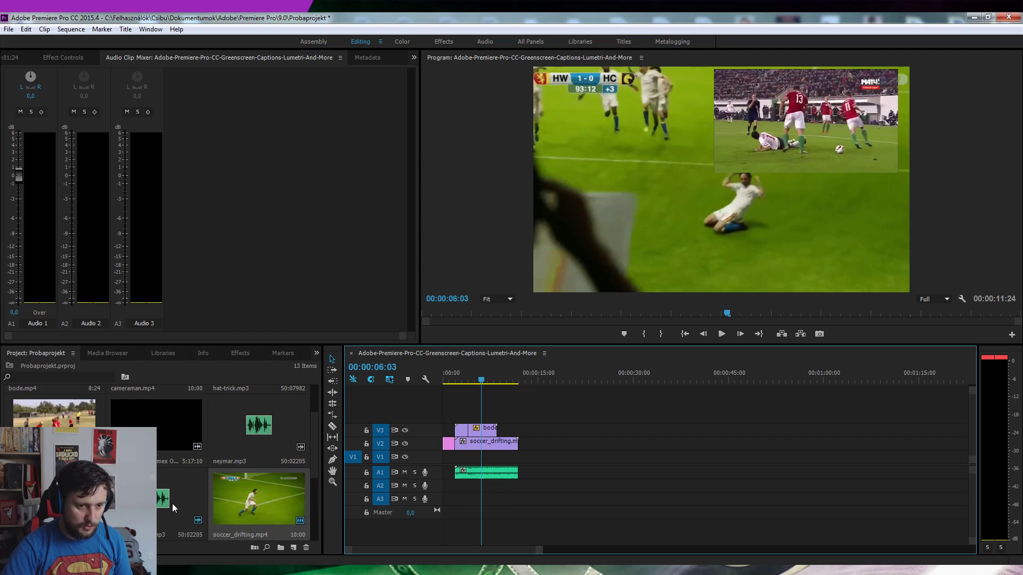
pyautogui.scroll(1, 172, 504)
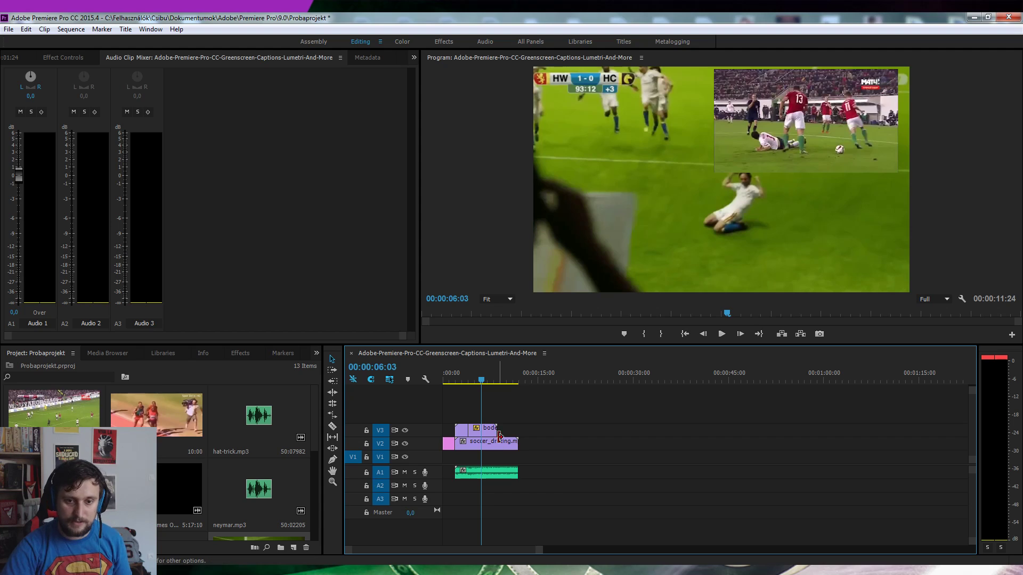
pyautogui.click(490, 474)
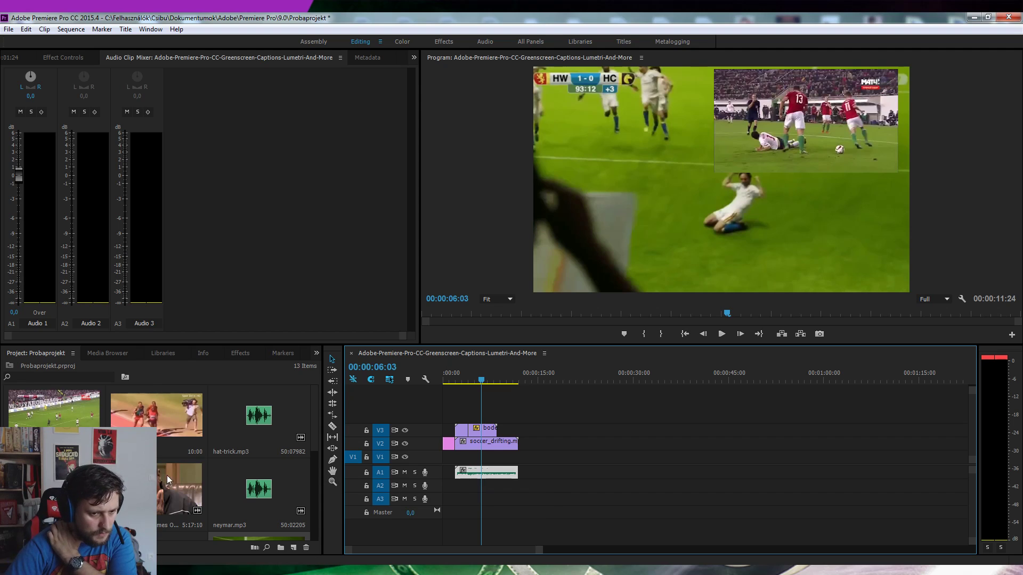
pyautogui.moveTo(156, 416); pyautogui.dragTo(535, 452)
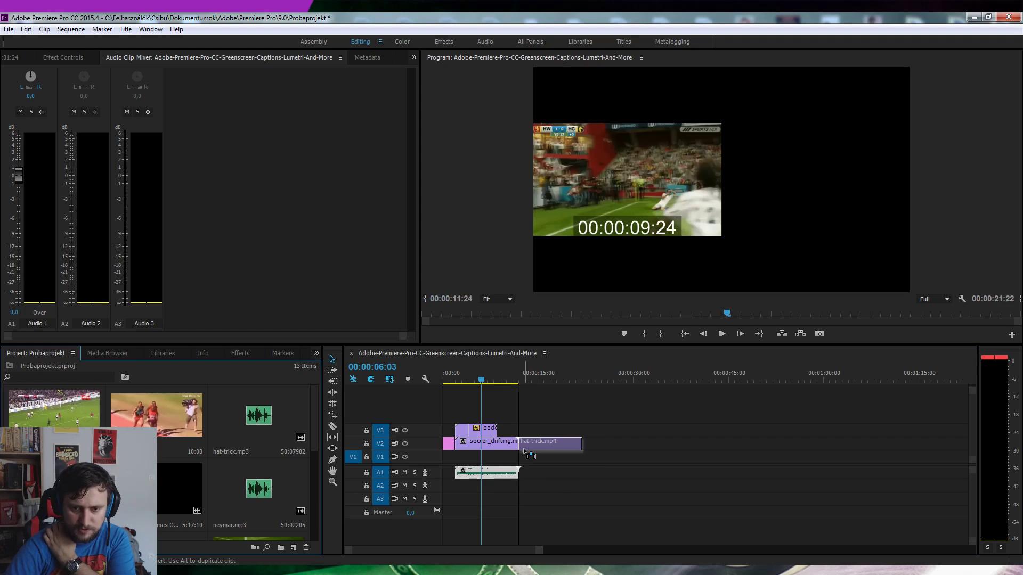
pyautogui.moveTo(536, 452); pyautogui.dragTo(520, 456)
# Place hat-trick.mp3 on A2, trim it to end with hat-trick.mp4, and play the section from 00:00:11:23.
pyautogui.moveTo(259, 416); pyautogui.dragTo(524, 490)
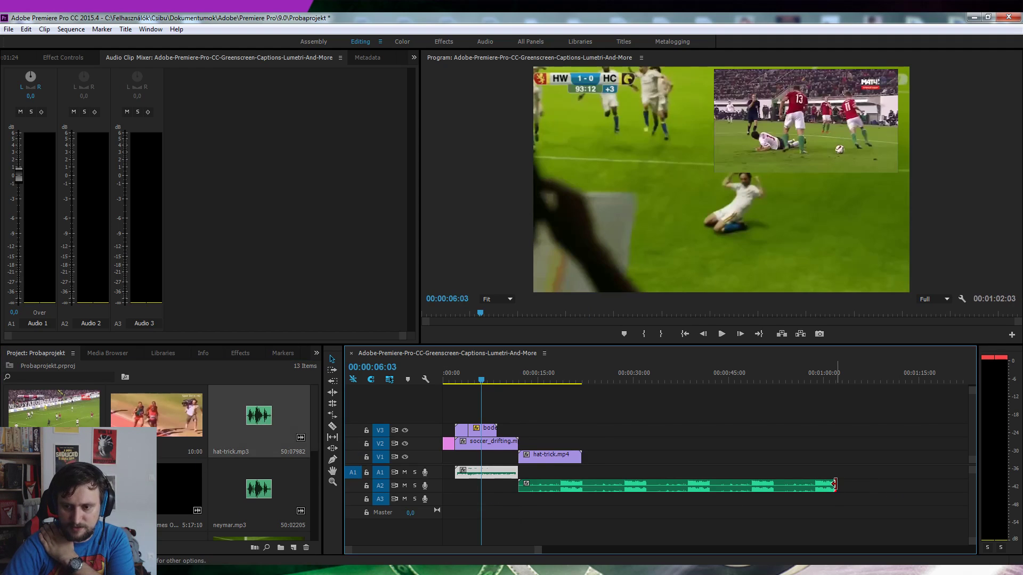
pyautogui.moveTo(835, 484); pyautogui.dragTo(584, 487)
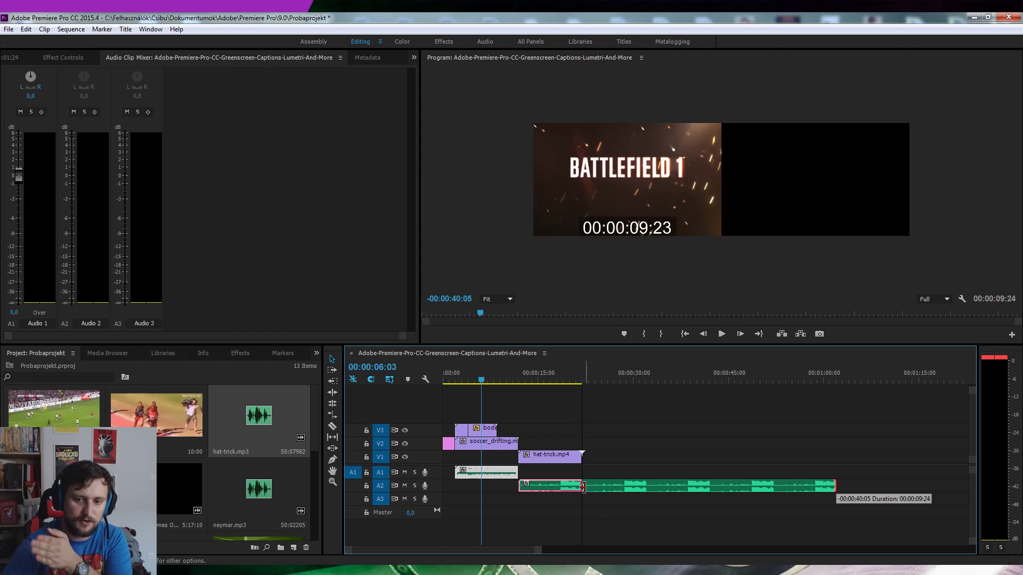
pyautogui.moveTo(584, 487); pyautogui.dragTo(582, 486)
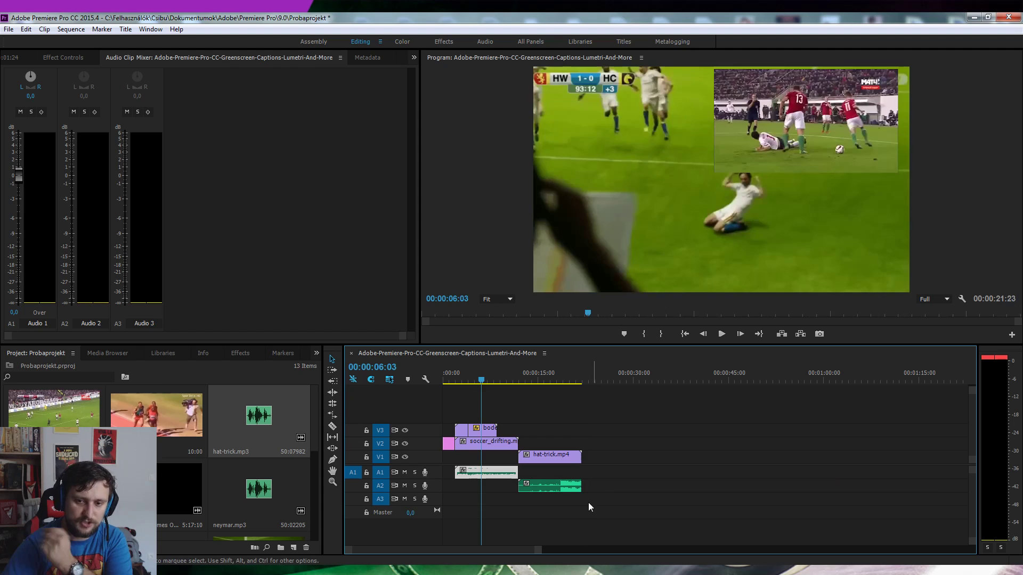
pyautogui.click(519, 381)
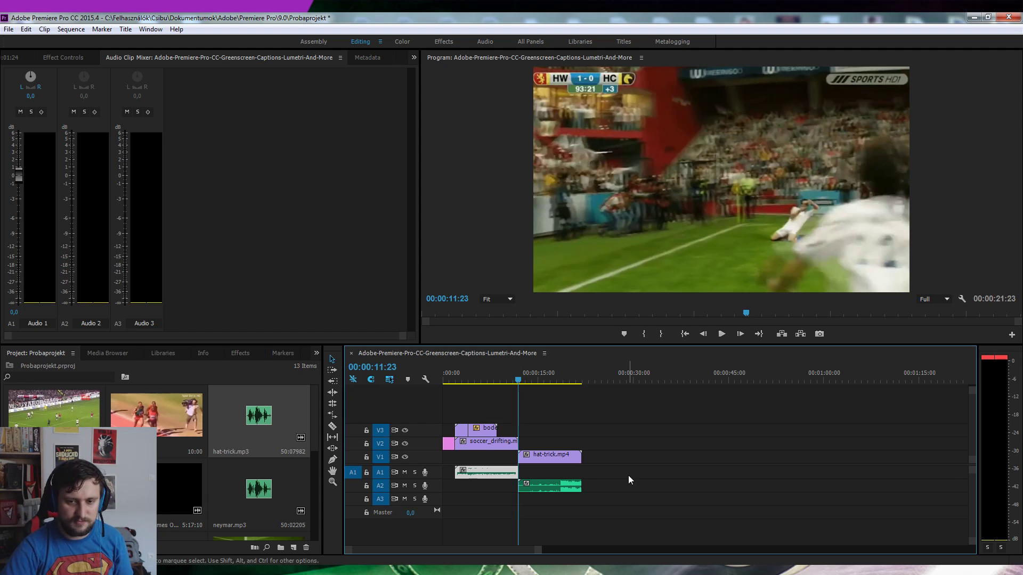
pyautogui.press('space')
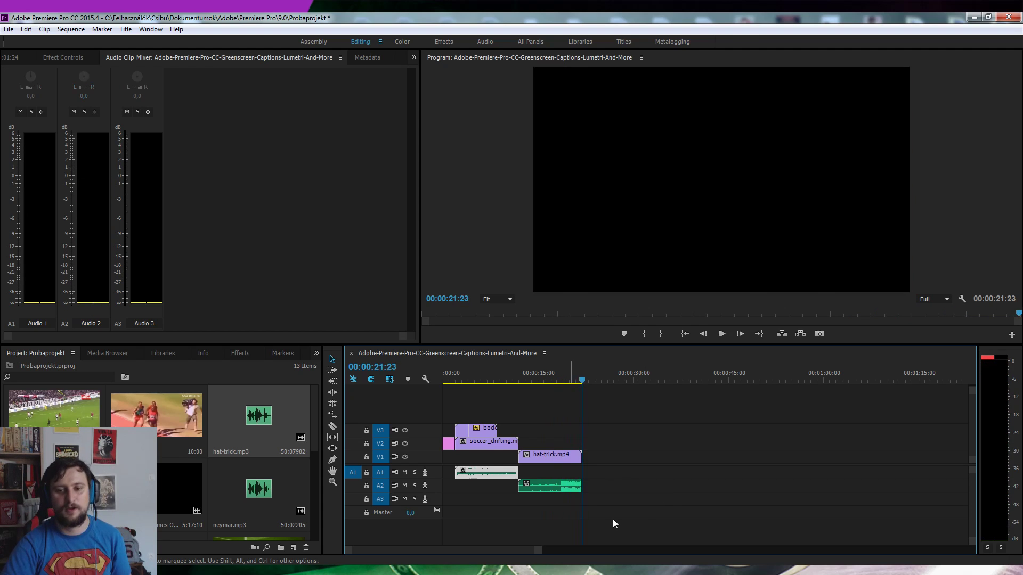
pyautogui.click(542, 379)
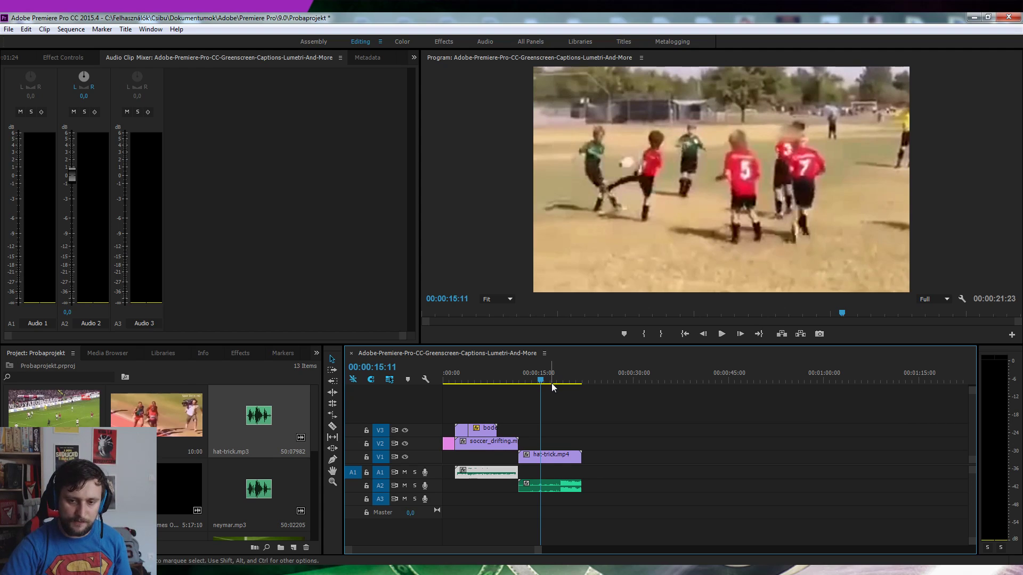
# Settle hat-trick.mp4 back after the soccer clip and select it together with its A2 audio.
pyautogui.moveTo(557, 456); pyautogui.dragTo(612, 457)
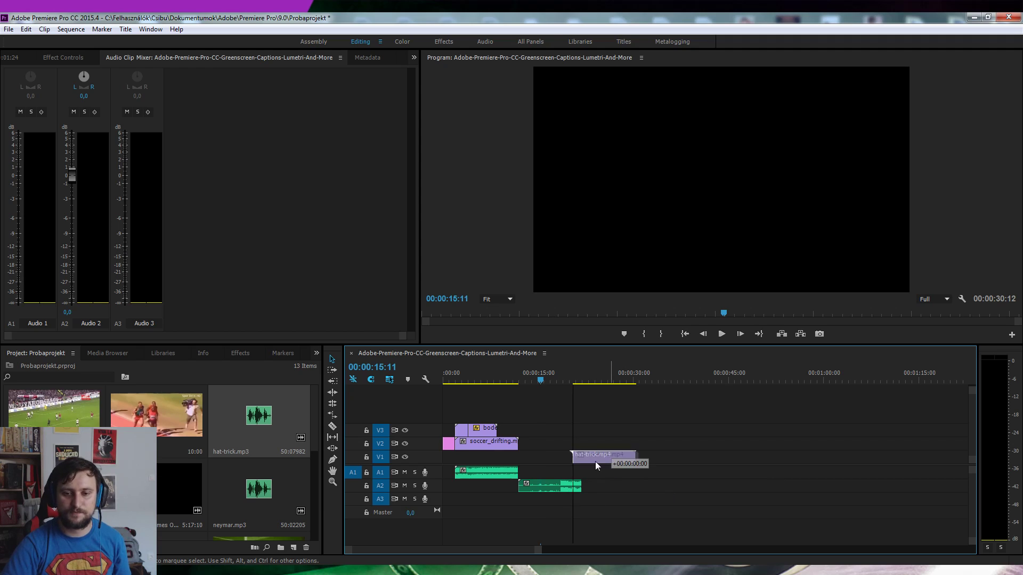
pyautogui.moveTo(596, 462); pyautogui.dragTo(541, 459)
pyautogui.click(566, 488)
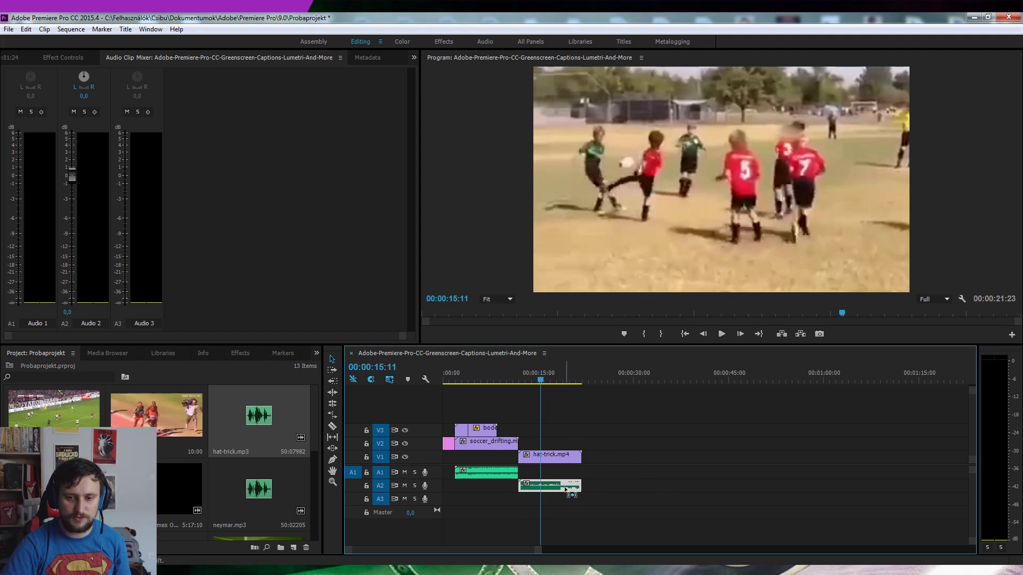
pyautogui.moveTo(616, 433); pyautogui.dragTo(546, 516)
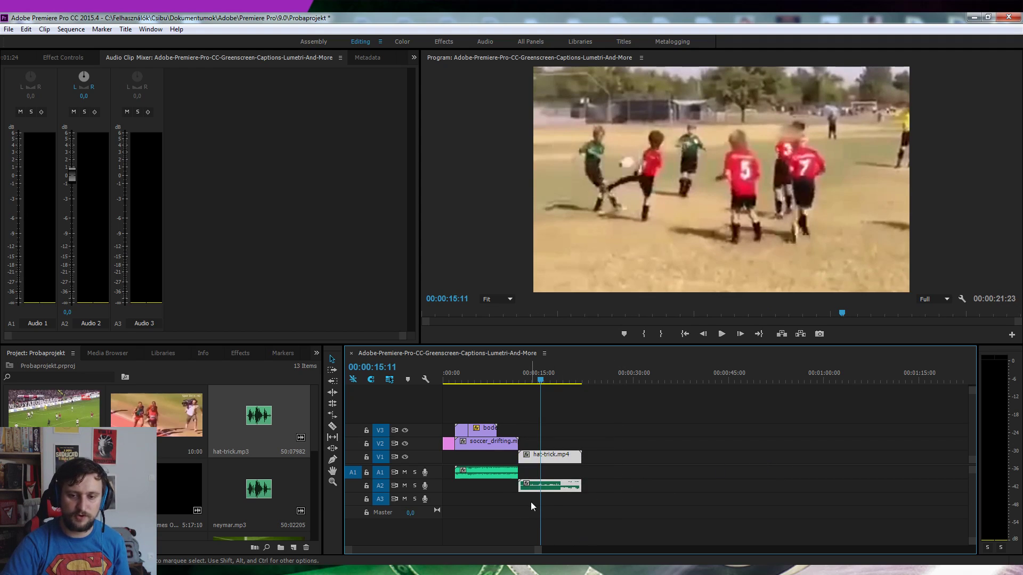
pyautogui.click(630, 464)
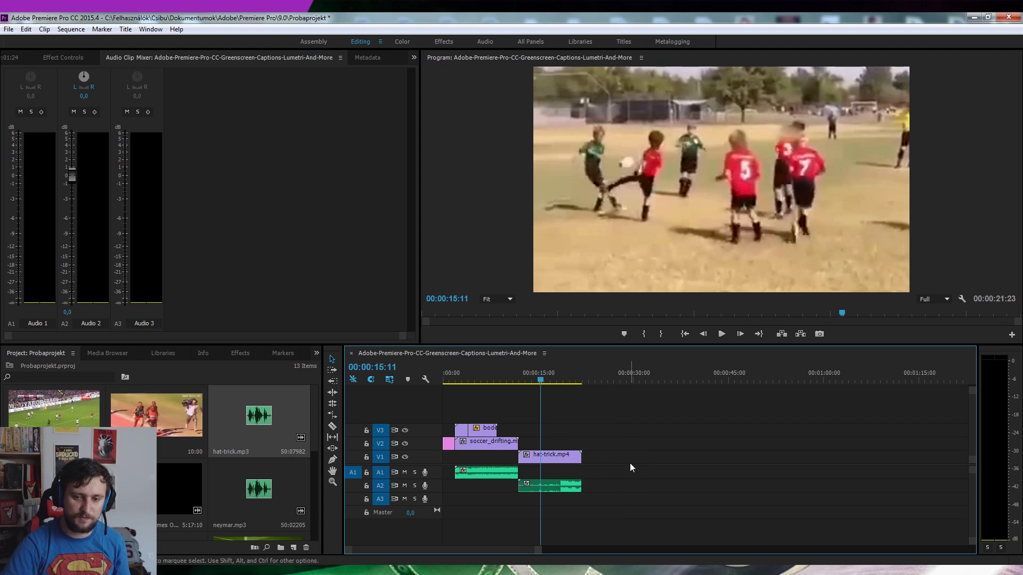
pyautogui.click(566, 486)
pyautogui.keyDown('shift'); pyautogui.click(570, 461); pyautogui.keyUp('shift')
# Group the hat-trick video and audio clips and drag the group up onto V2.
pyautogui.rightClick(565, 458)
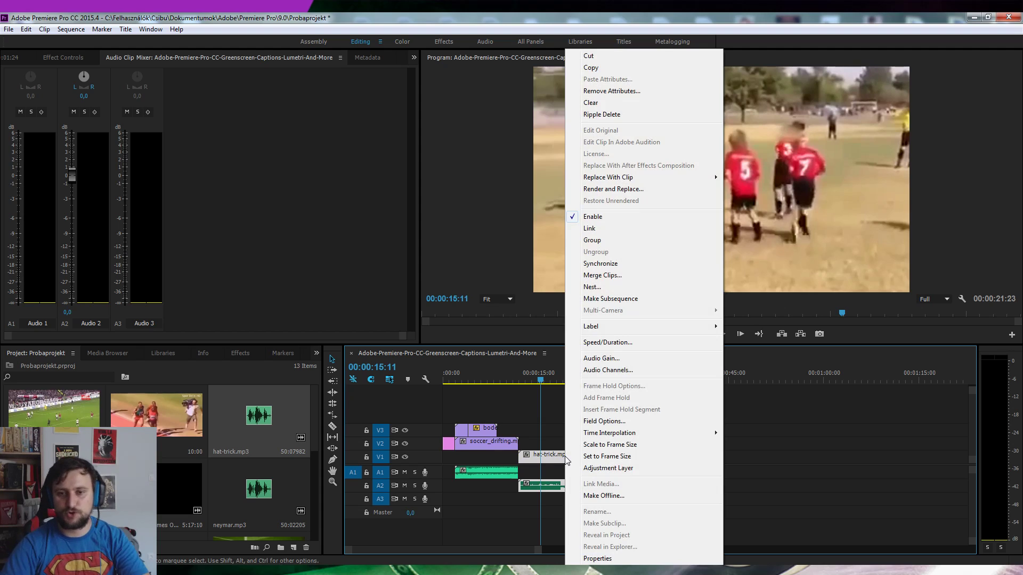
pyautogui.click(606, 244)
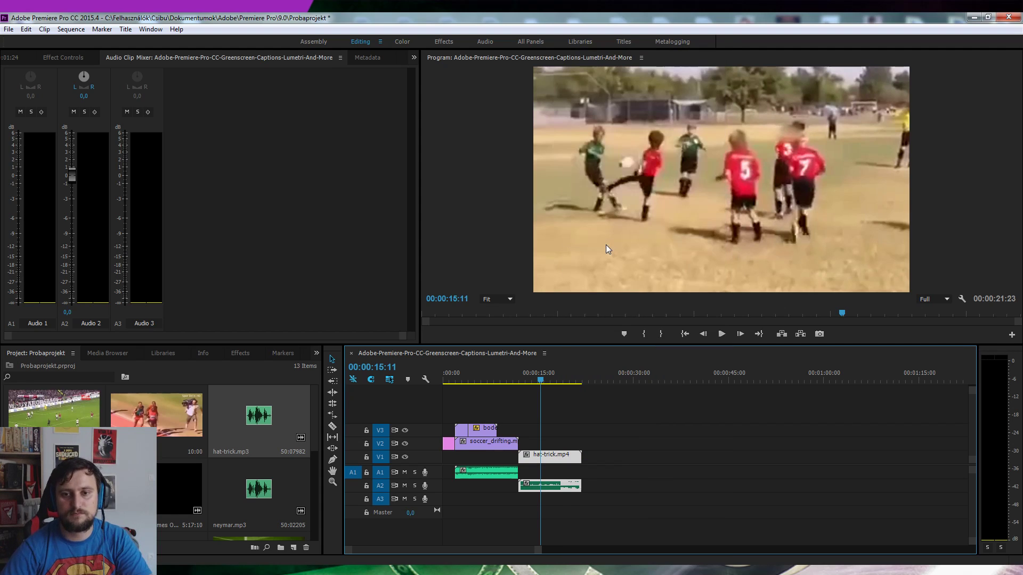
pyautogui.click(626, 446)
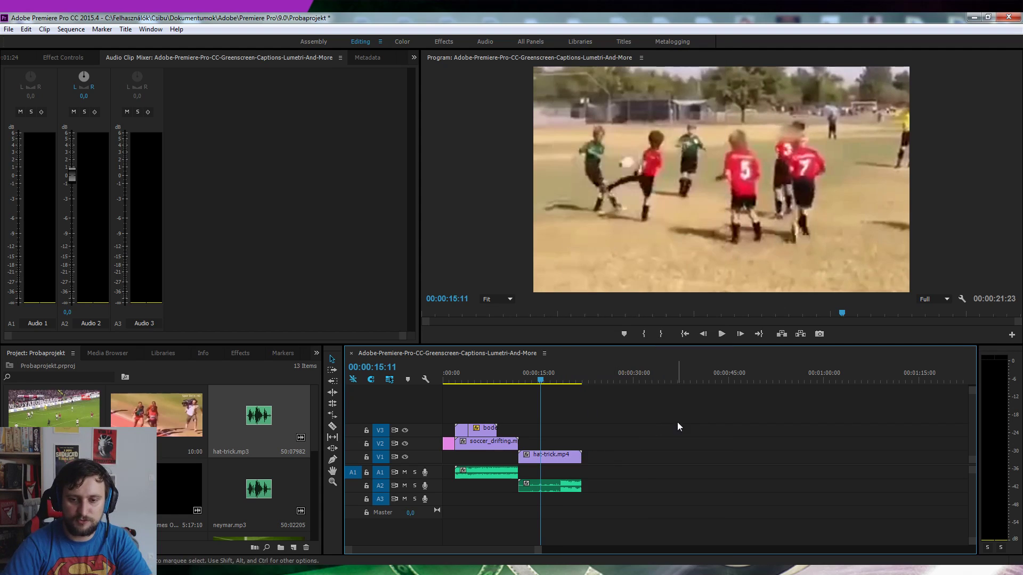
pyautogui.moveTo(551, 455)
pyautogui.mouseDown()
pyautogui.moveTo(615, 446)
pyautogui.moveTo(490, 449)
pyautogui.mouseUp()
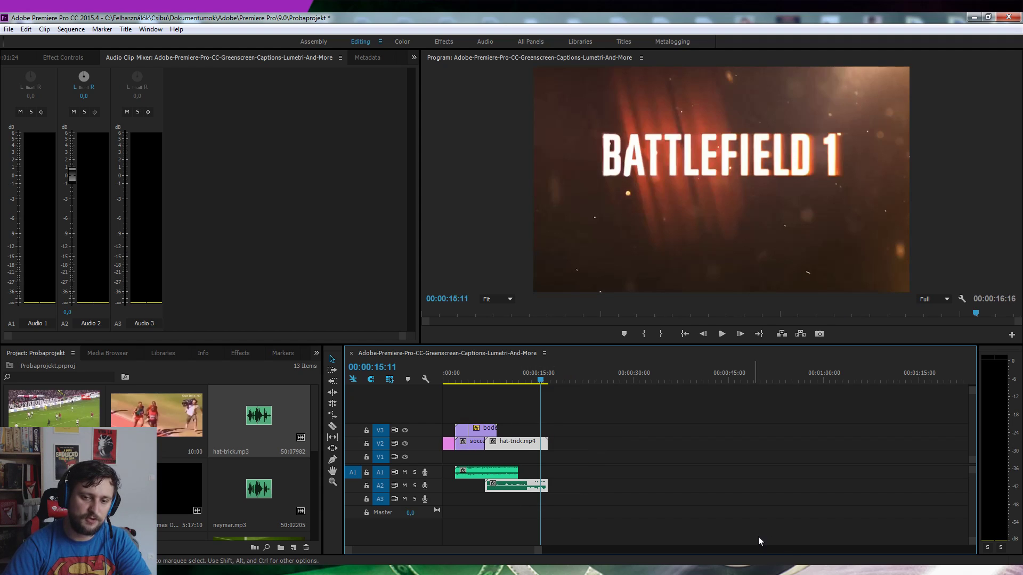
# Undo the V2 move and return the hat-trick audio to track A2.
pyautogui.hotkey('ctrl', 'z')
pyautogui.moveTo(566, 485)
pyautogui.mouseDown()
pyautogui.moveTo(566, 476)
pyautogui.moveTo(538, 476)
pyautogui.mouseUp()
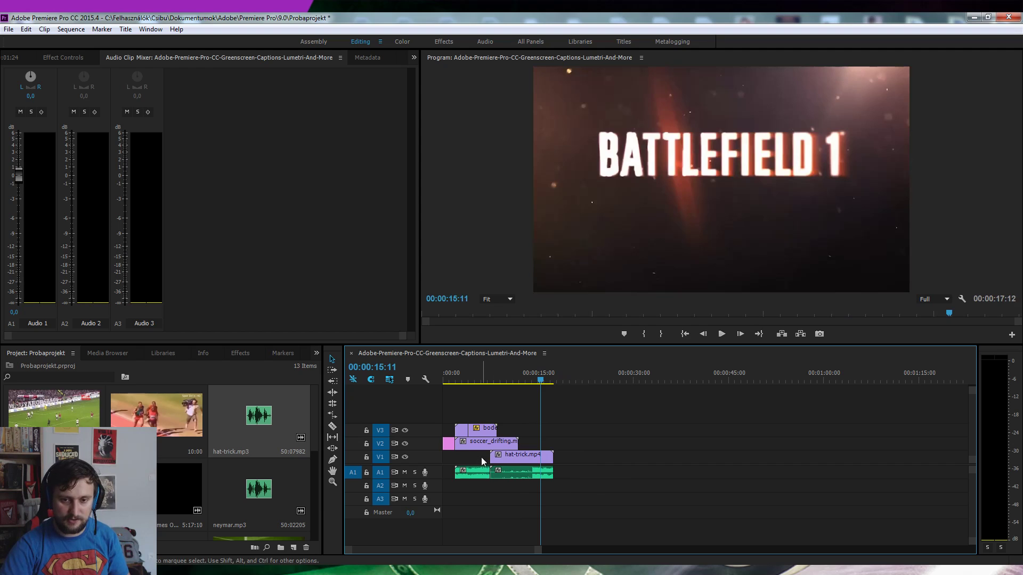
pyautogui.hotkey('ctrl', 'z')
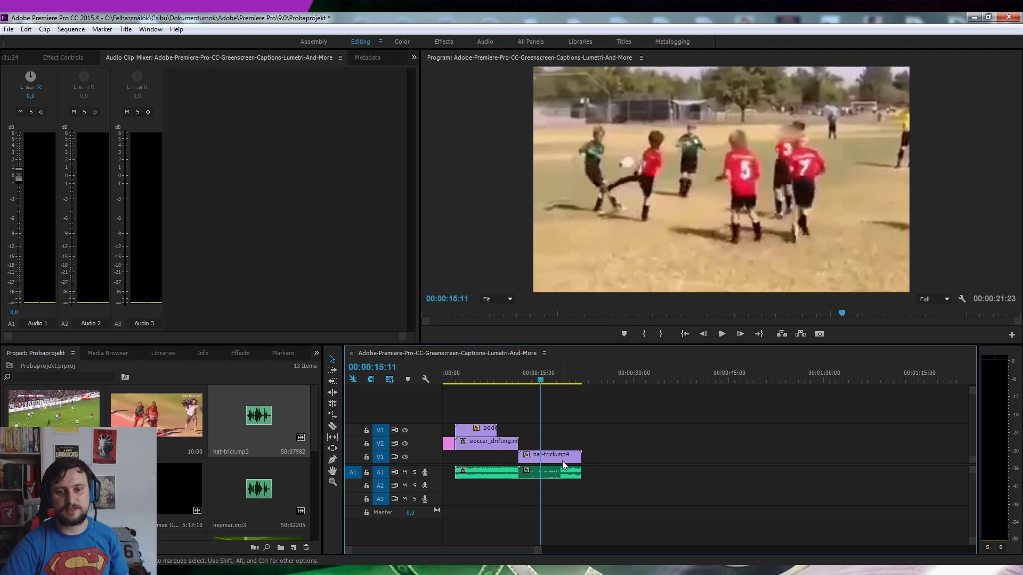
pyautogui.moveTo(545, 473); pyautogui.dragTo(546, 491)
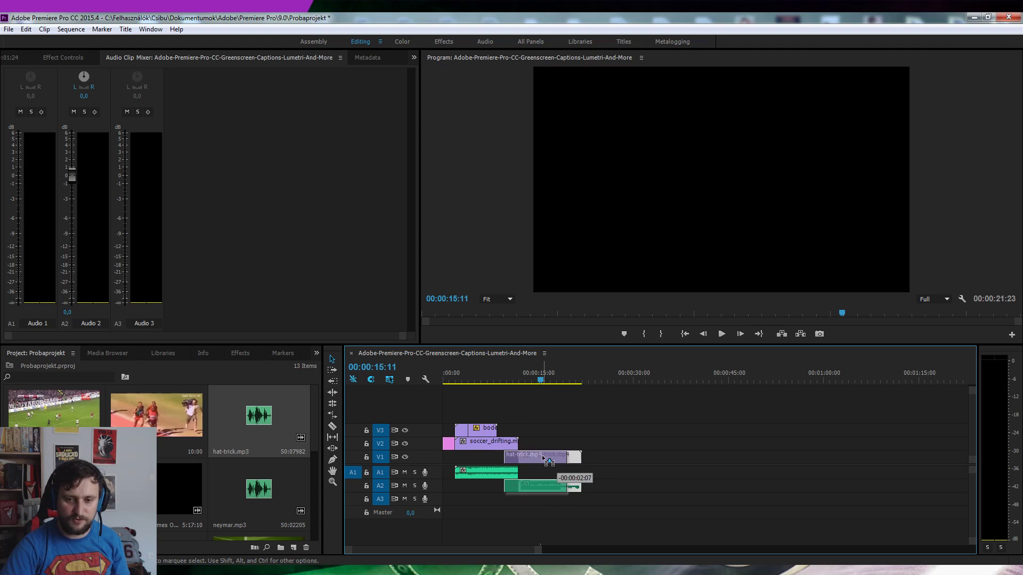
# Shift the hat-trick clips earlier on V1 to start near 00:00:08, overlapping soccer_drifting's end.
pyautogui.moveTo(557, 458); pyautogui.dragTo(527, 458)
pyautogui.click(497, 380)
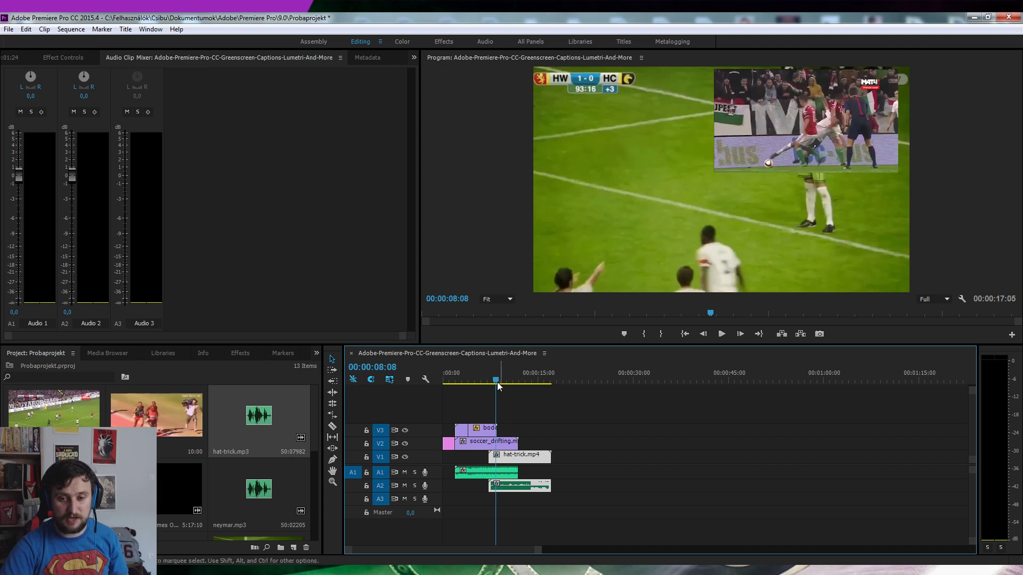
pyautogui.rightClick(509, 487)
pyautogui.click(494, 494)
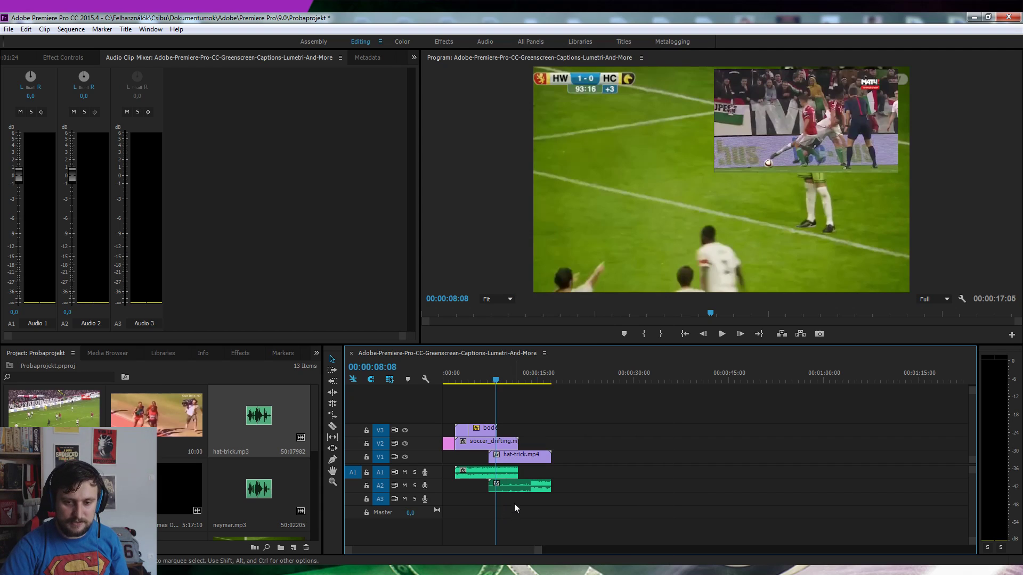
pyautogui.scroll(1, 544, 499)
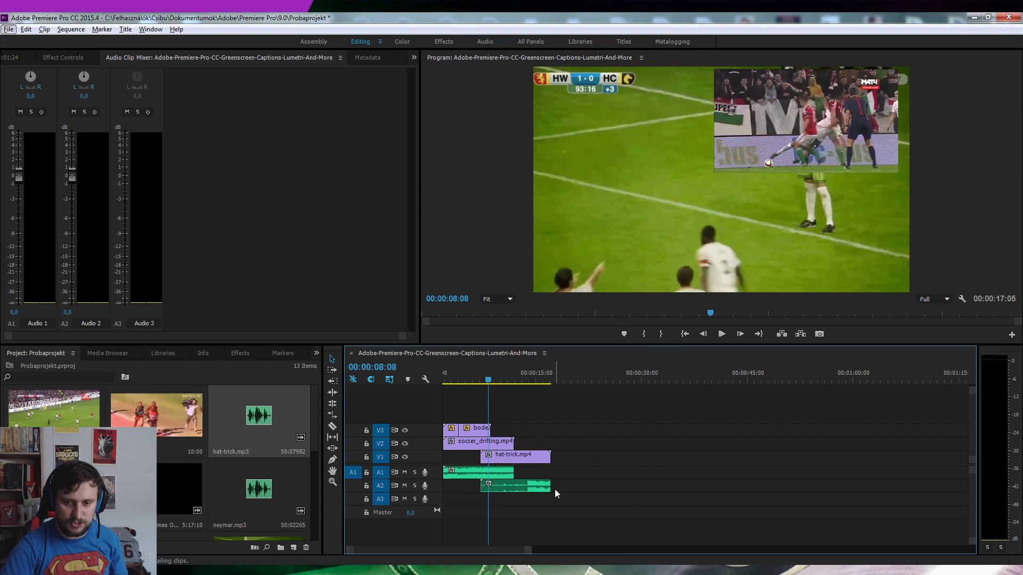
# Enlarge the Audio 2 track's height in the timeline.
pyautogui.scroll(1, 561, 487)
pyautogui.scroll(1, 557, 487)
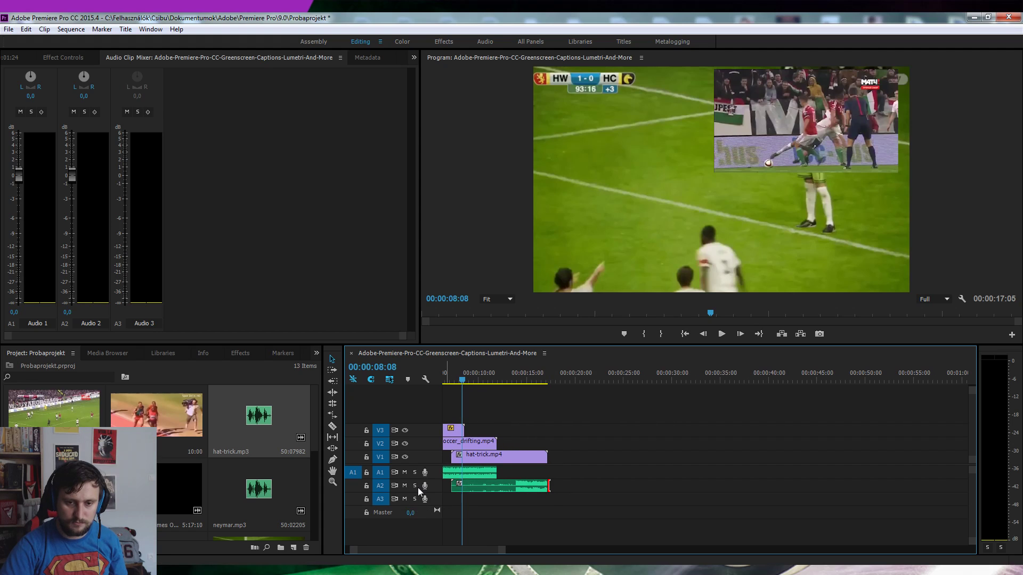
pyautogui.scroll(1, 418, 487)
pyautogui.scroll(2, 415, 488)
pyautogui.scroll(2, 404, 491)
pyautogui.scroll(1, 404, 490)
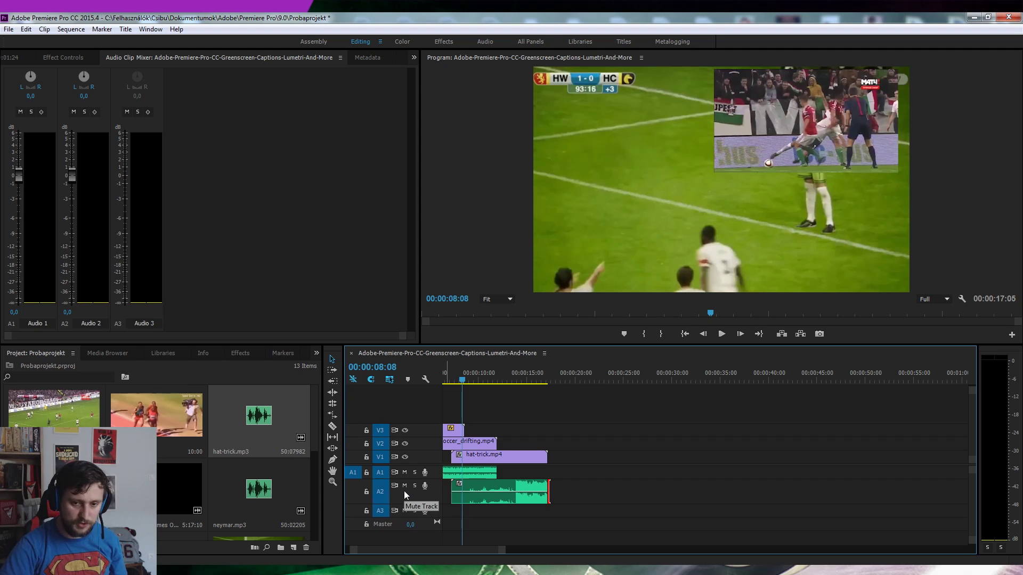
pyautogui.scroll(2, 404, 491)
pyautogui.scroll(2, 404, 494)
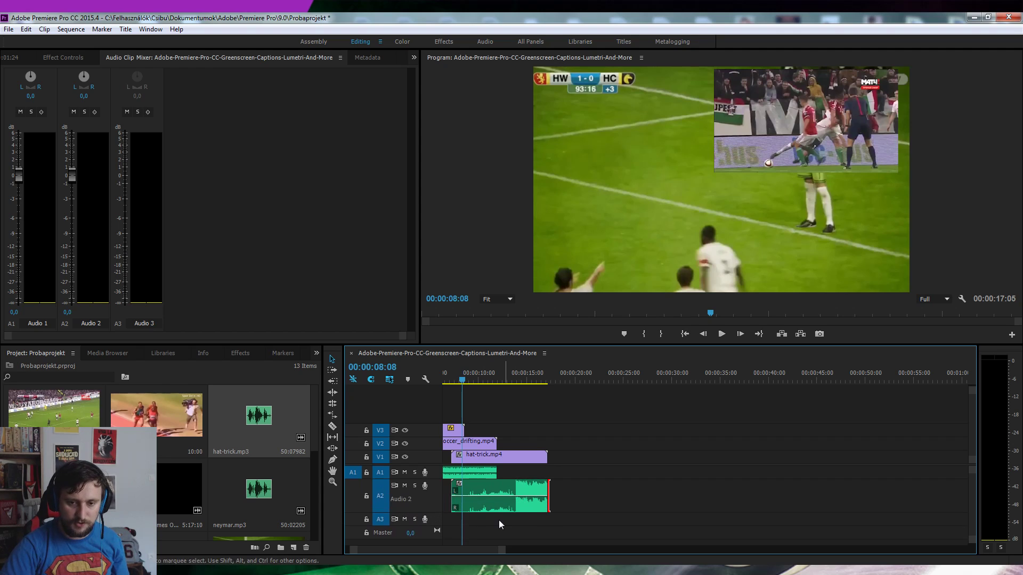
pyautogui.rightClick(488, 506)
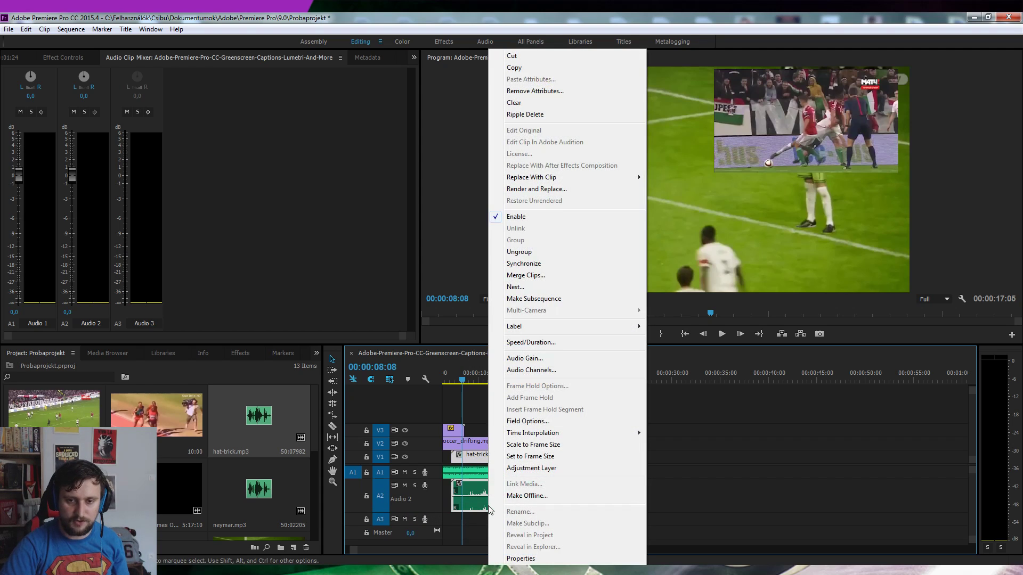
pyautogui.click(669, 487)
# Trim the Audio 2 clip to end at 00:00:13:22 and bring up its Audio Gain settings.
pyautogui.moveTo(507, 380); pyautogui.dragTo(516, 381)
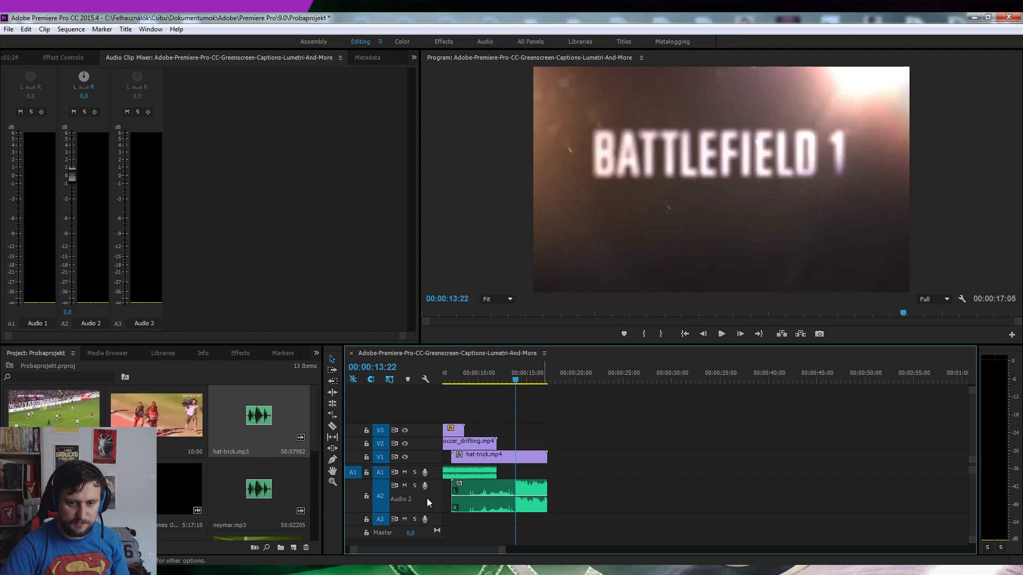
pyautogui.moveTo(546, 485); pyautogui.dragTo(515, 486)
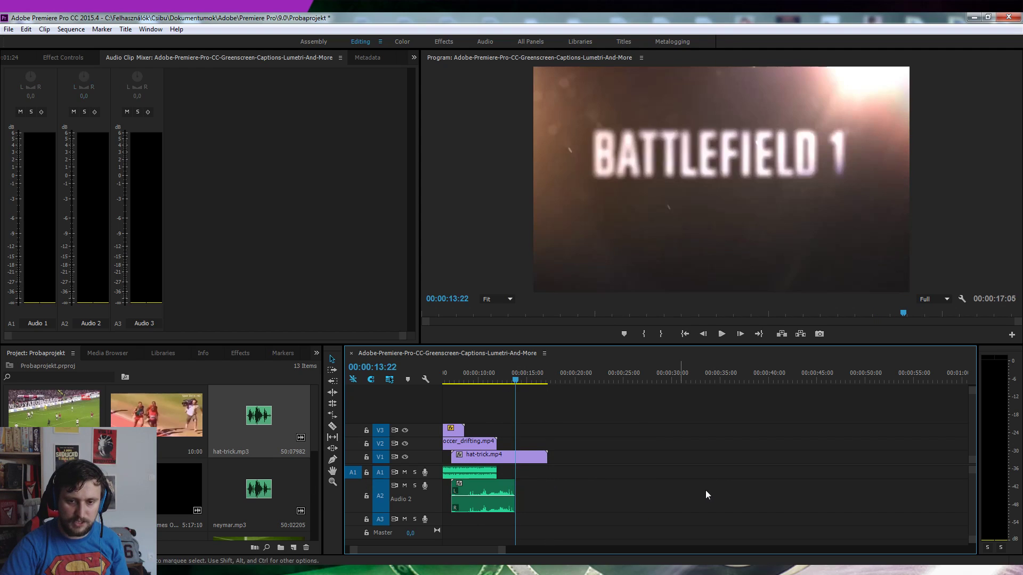
pyautogui.rightClick(459, 494)
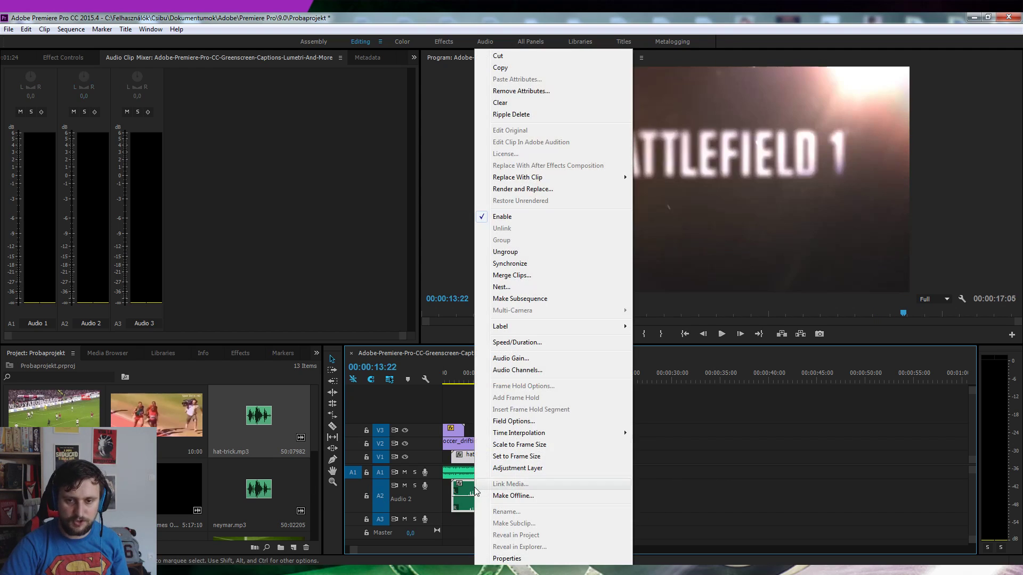
pyautogui.click(544, 363)
pyautogui.write('3')
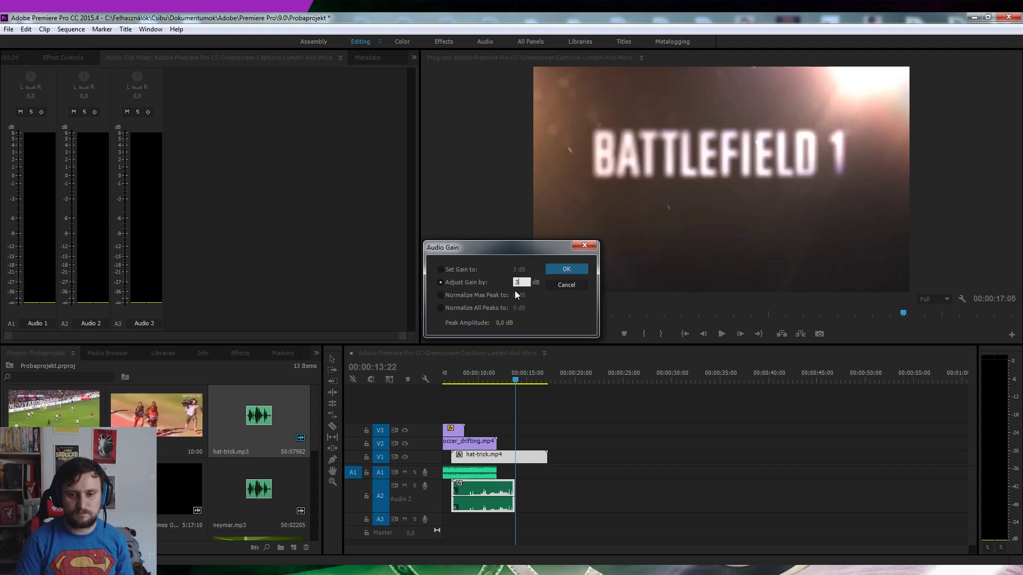
# Close Audio Gain and check the A2 clip's Speed/Duration and gain settings without changes.
pyautogui.press('Return')
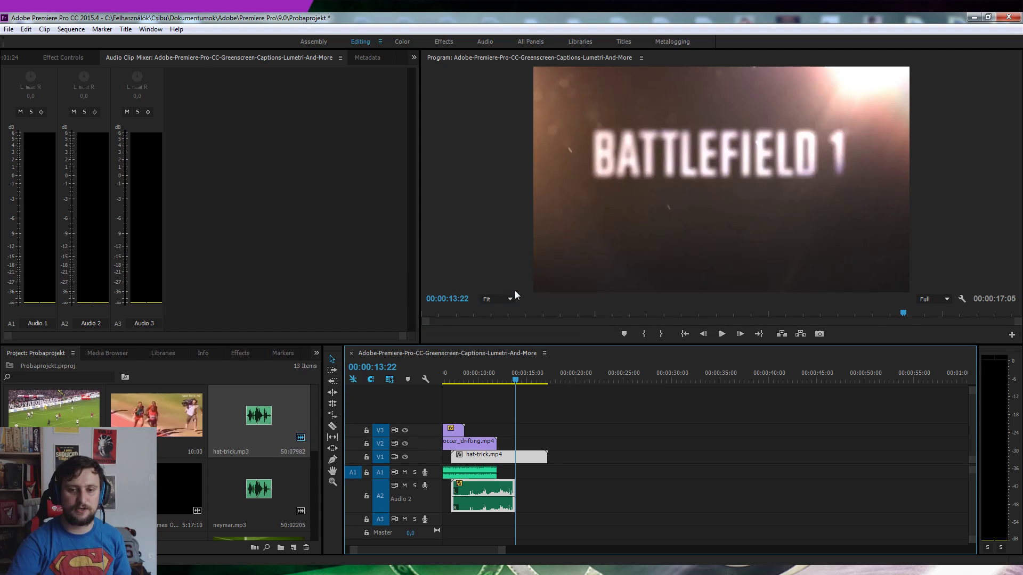
pyautogui.rightClick(486, 486)
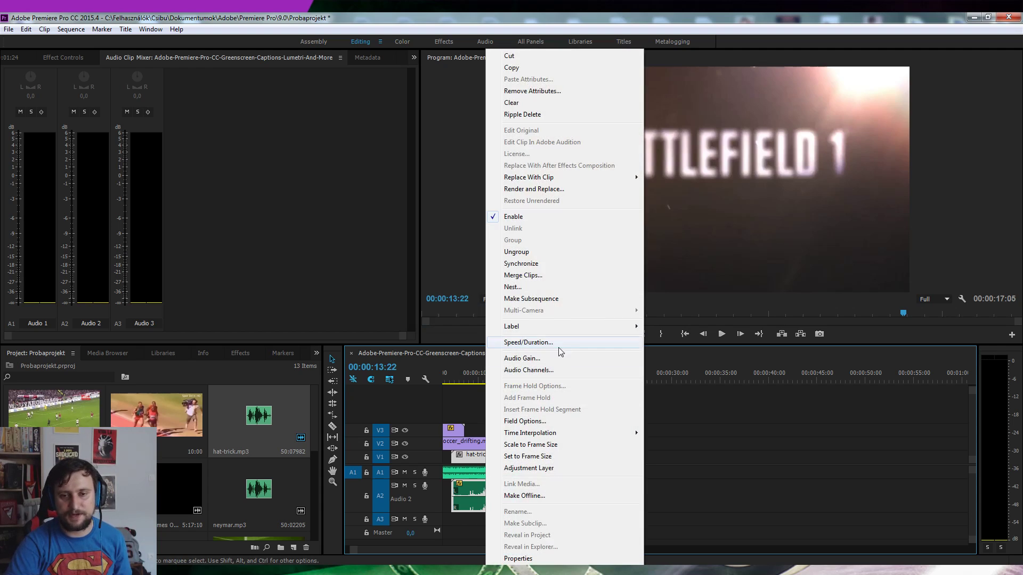
pyautogui.click(559, 346)
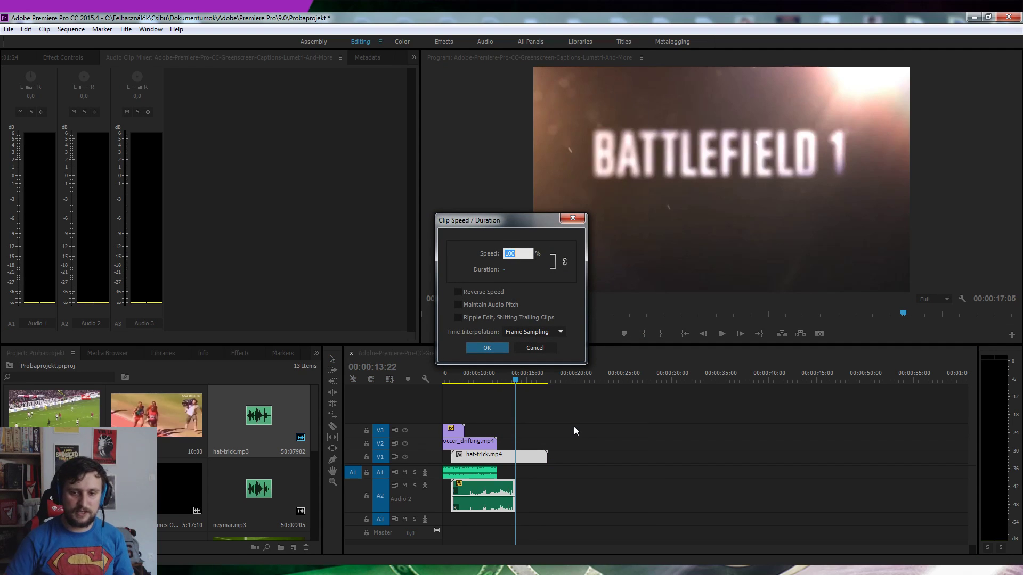
pyautogui.press('Escape')
pyautogui.rightClick(501, 486)
pyautogui.click(551, 358)
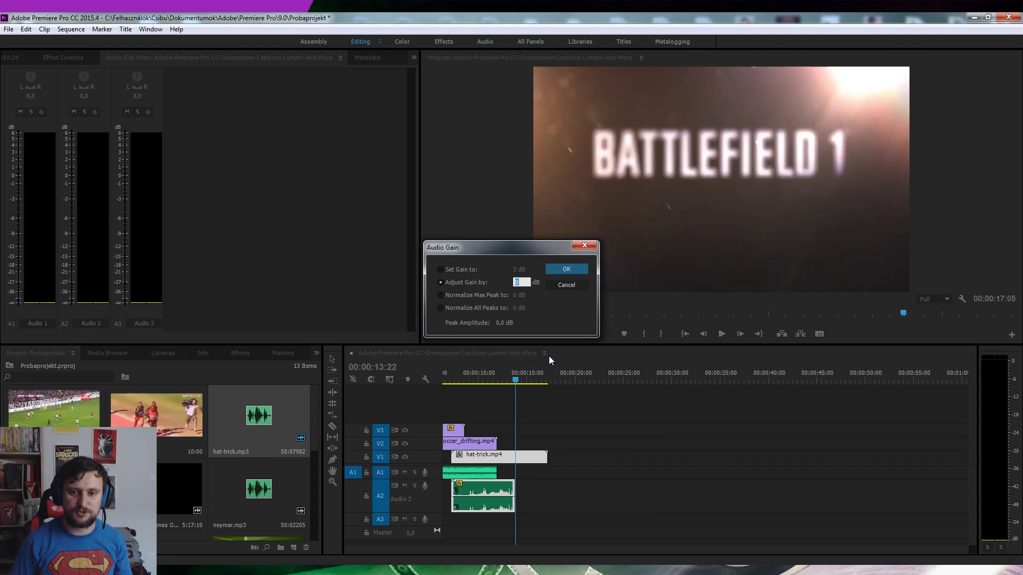
pyautogui.press('Return')
# With the playhead at 00:00:07:15, lower the A1 audio clip's gain by 10 dB.
pyautogui.click(456, 378)
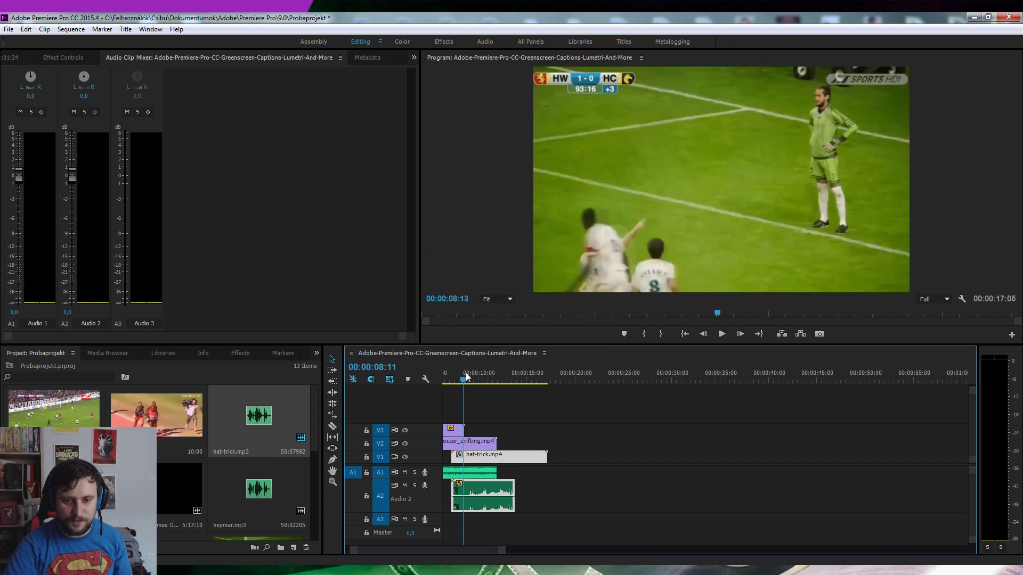
pyautogui.rightClick(486, 470)
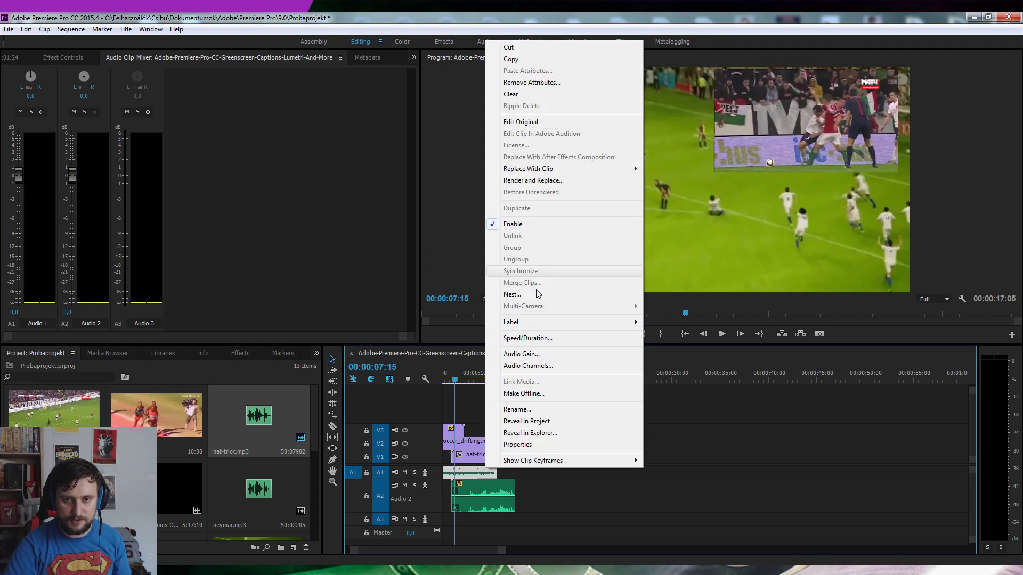
pyautogui.click(541, 354)
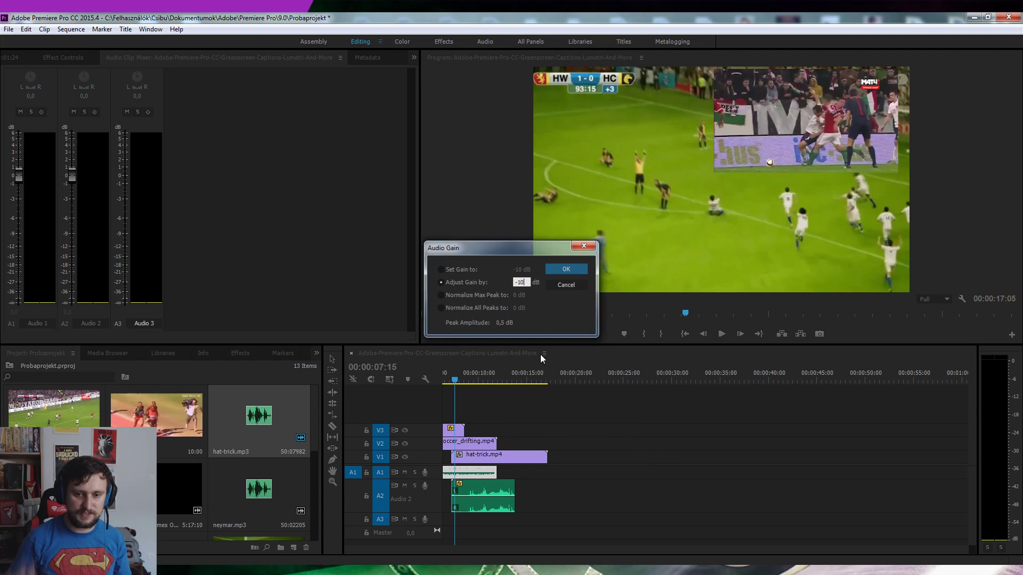
pyautogui.press('Return')
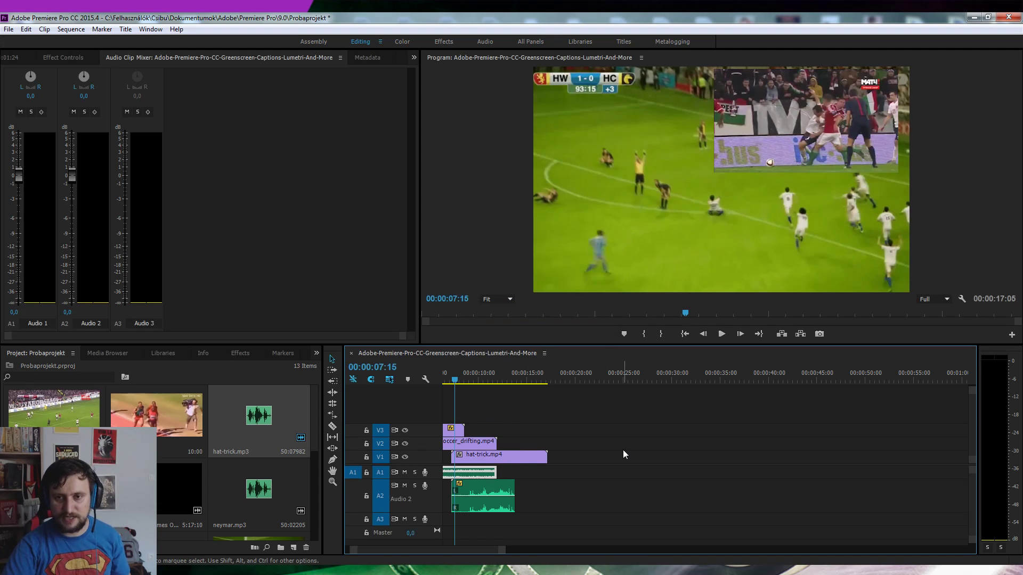
# Preview the sequence, deselect, and shrink the Audio 2 track back to normal height.
pyautogui.press('space')
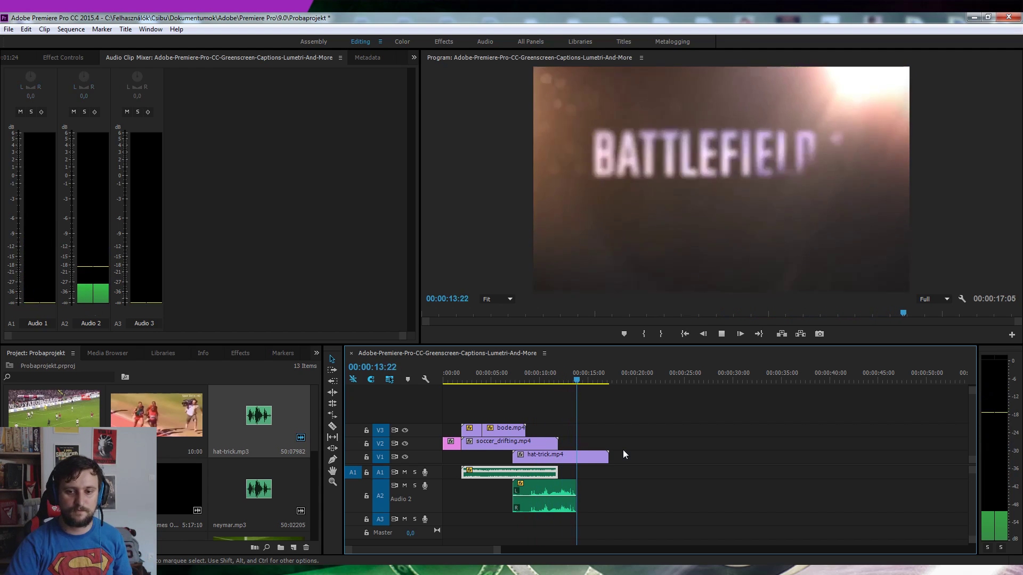
pyautogui.press('space')
pyautogui.click(612, 497)
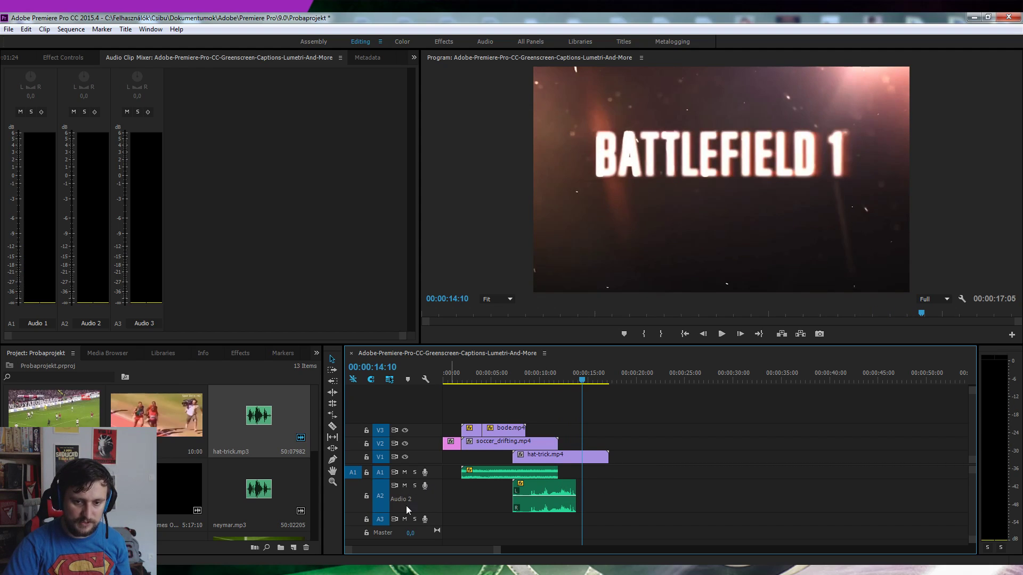
pyautogui.scroll(-5, 424, 500)
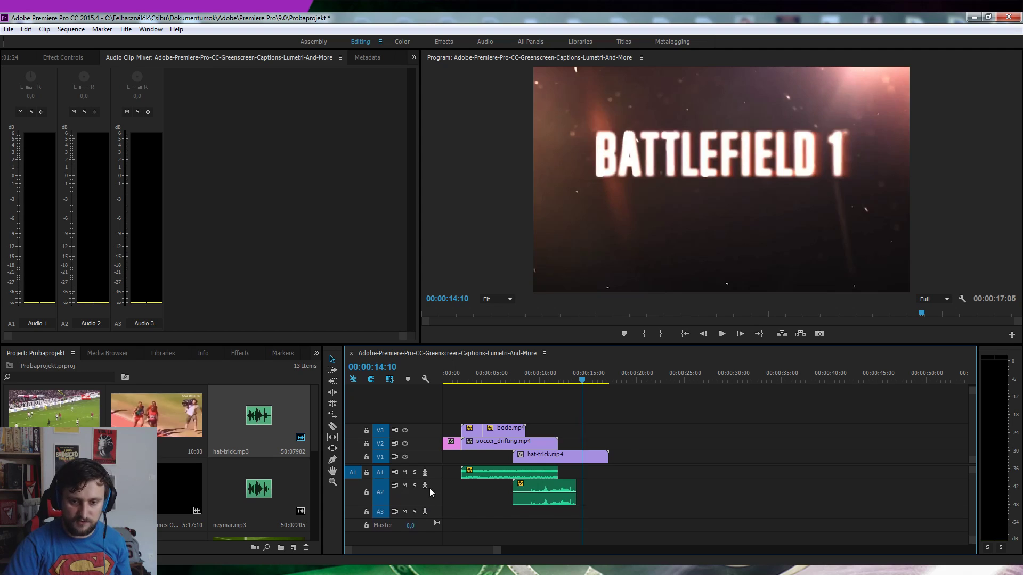
pyautogui.scroll(-3, 429, 488)
pyautogui.scroll(-2, 433, 484)
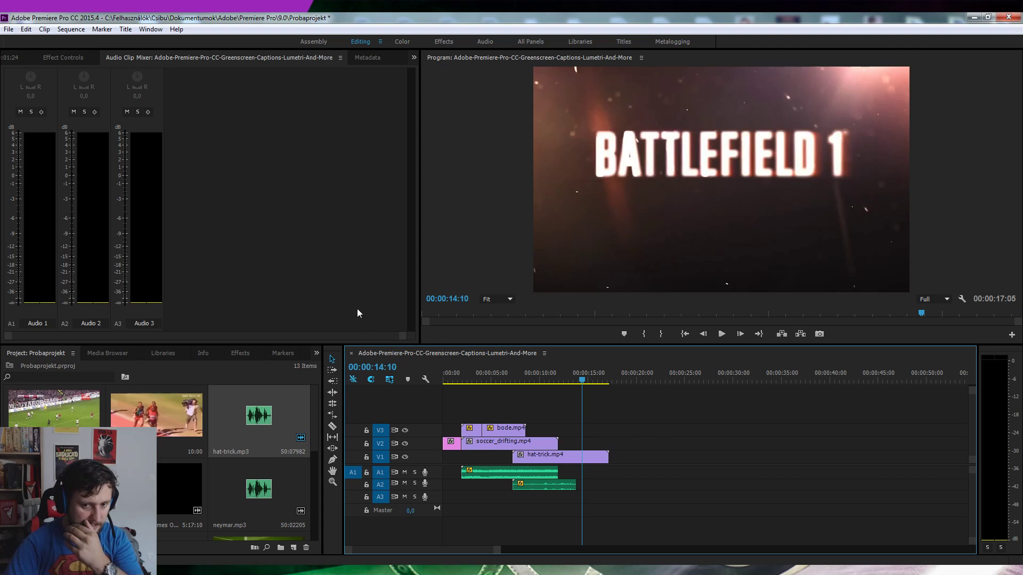
# Select the soccer_drifting audio clip on A1 and view its options without changes.
pyautogui.click(536, 476)
pyautogui.rightClick(538, 476)
pyautogui.rightClick(515, 476)
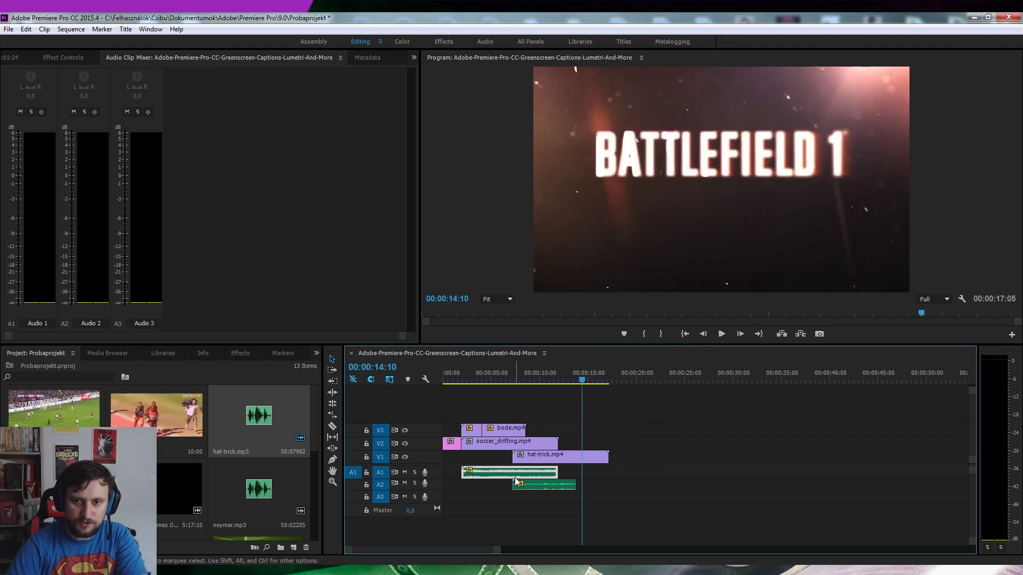
pyautogui.rightClick(515, 476)
pyautogui.click(498, 500)
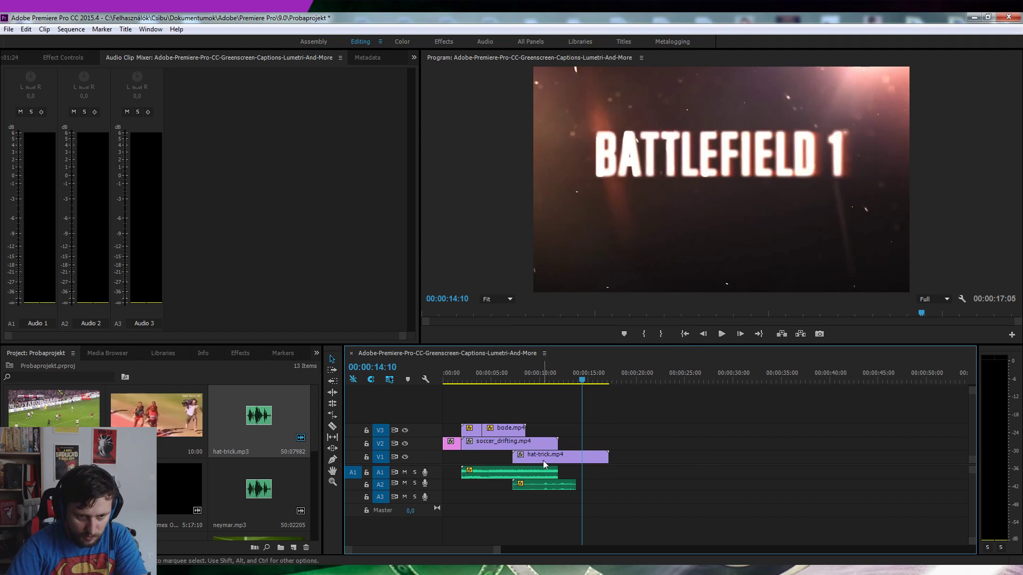
# Drag the Most Popular Memes compilation clip onto V1 right after hat-trick.mp4 at 00:00:17.
pyautogui.scroll(-2, 160, 485)
pyautogui.scroll(-2, 190, 504)
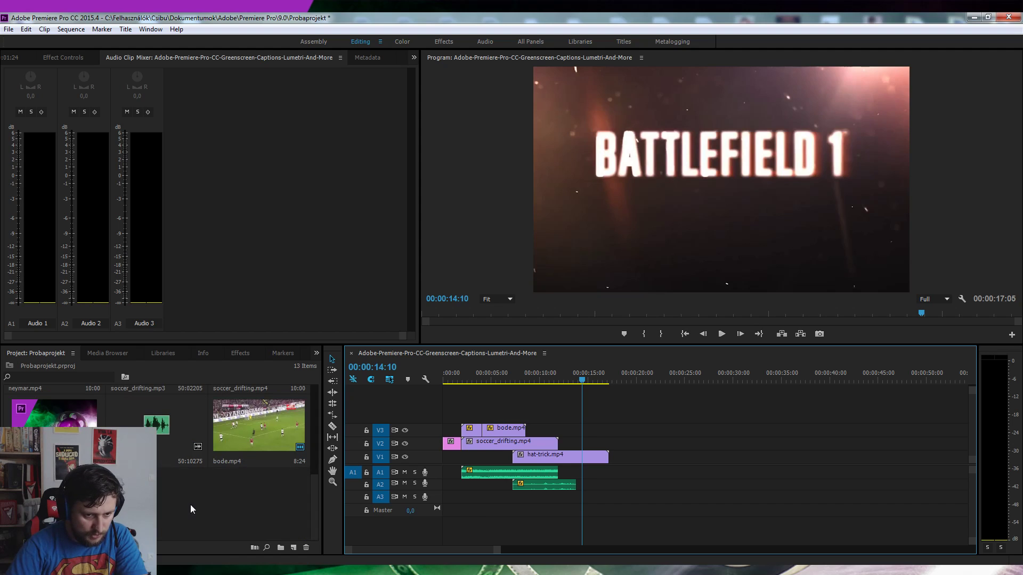
pyautogui.scroll(2, 230, 511)
pyautogui.scroll(2, 230, 512)
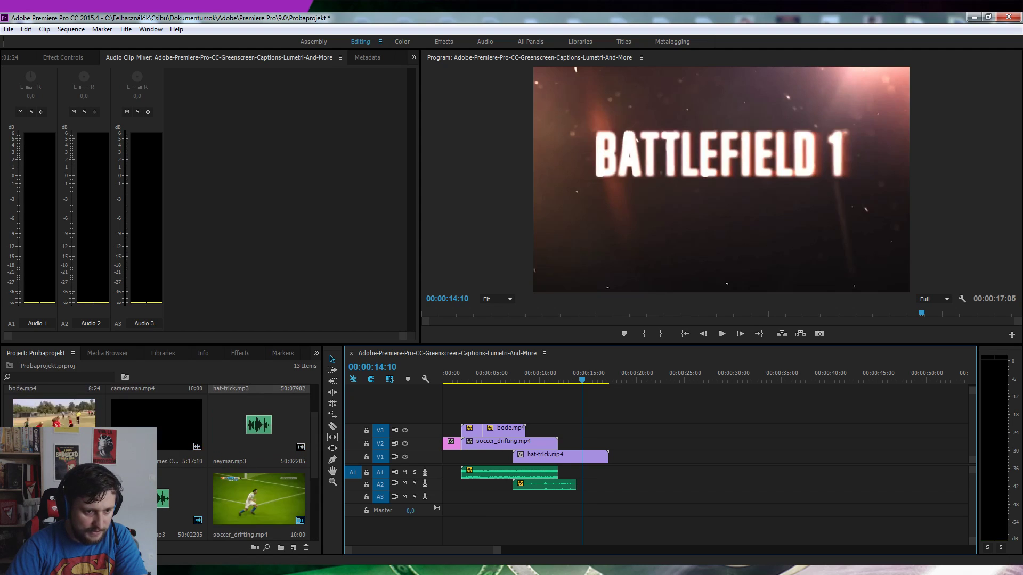
pyautogui.moveTo(159, 426)
pyautogui.mouseDown()
pyautogui.moveTo(637, 464)
pyautogui.moveTo(621, 450)
pyautogui.mouseUp()
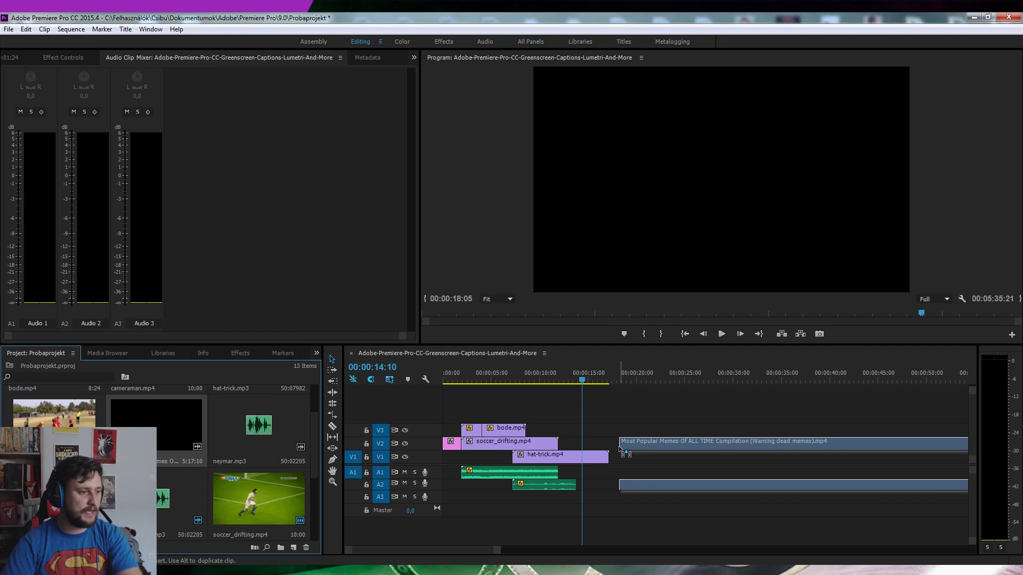
pyautogui.moveTo(621, 451); pyautogui.dragTo(618, 460)
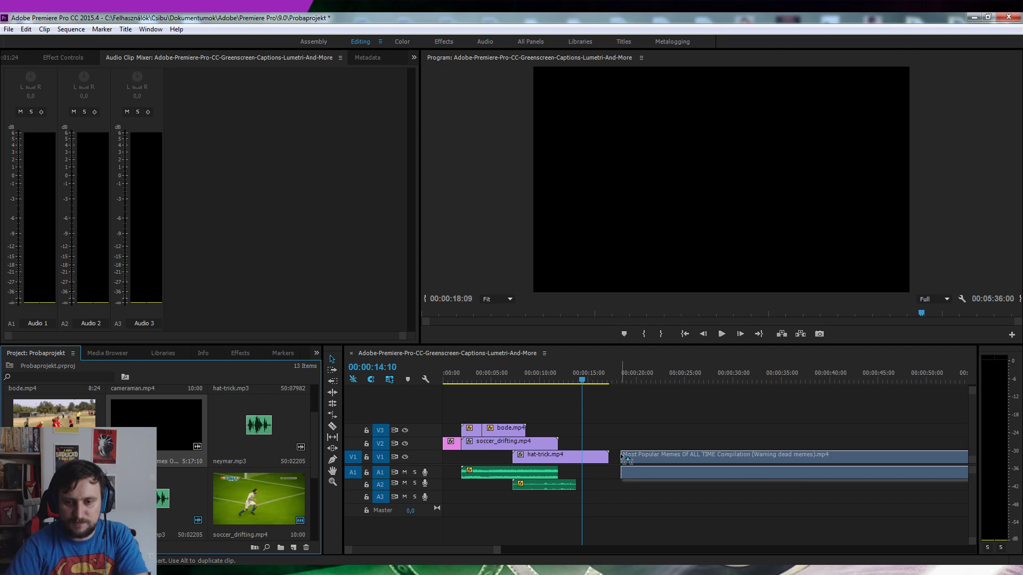
pyautogui.moveTo(618, 460); pyautogui.dragTo(618, 458)
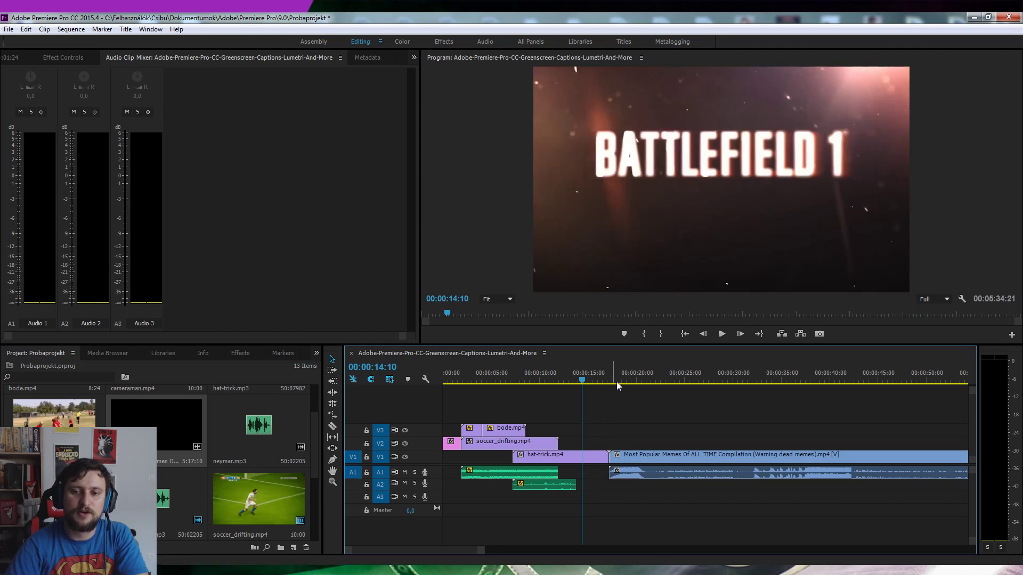
pyautogui.click(612, 376)
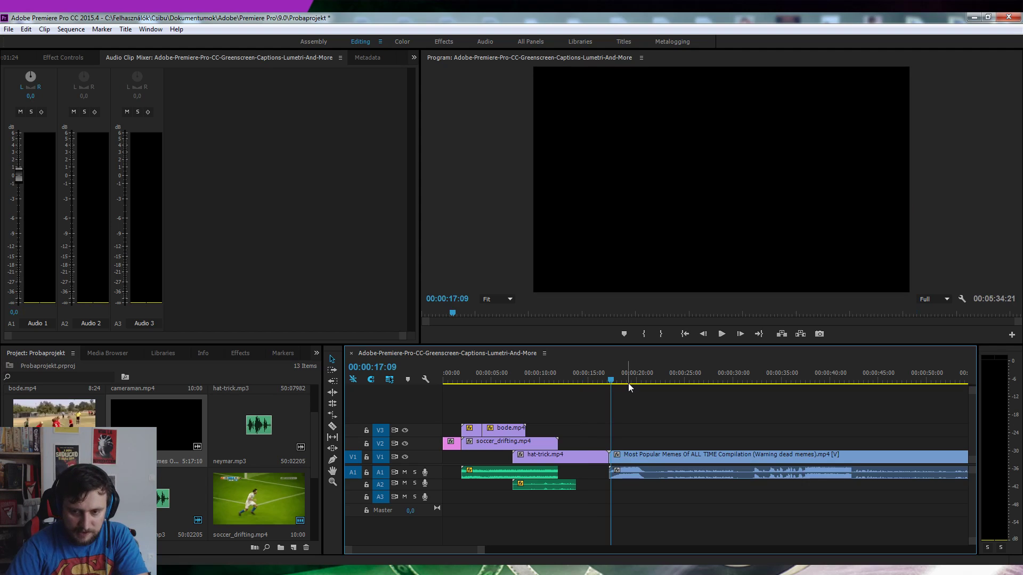
# Razor-cut the memes clip at 00:00:22:19 and delete the short leading piece.
pyautogui.click(664, 380)
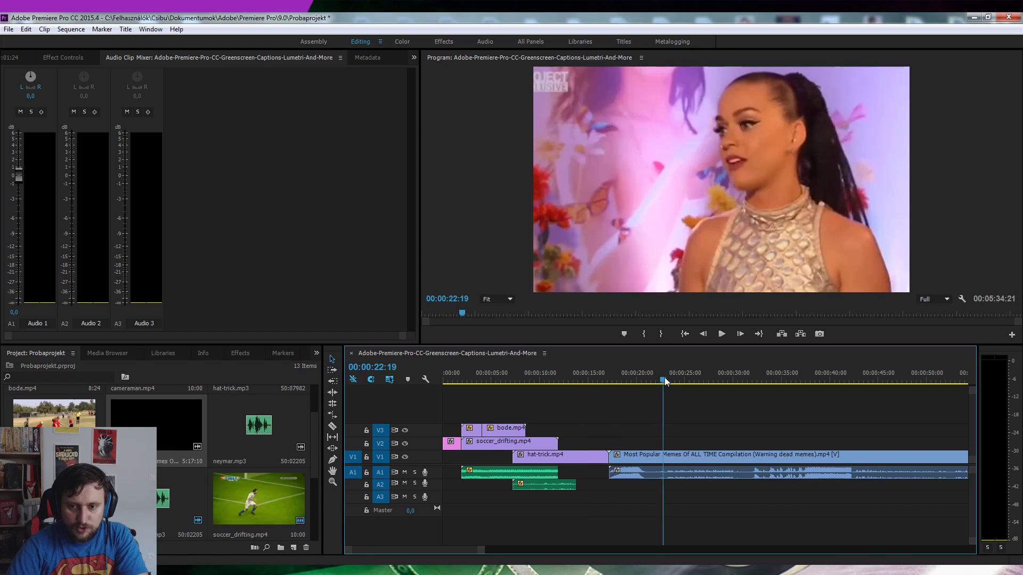
pyautogui.click(333, 426)
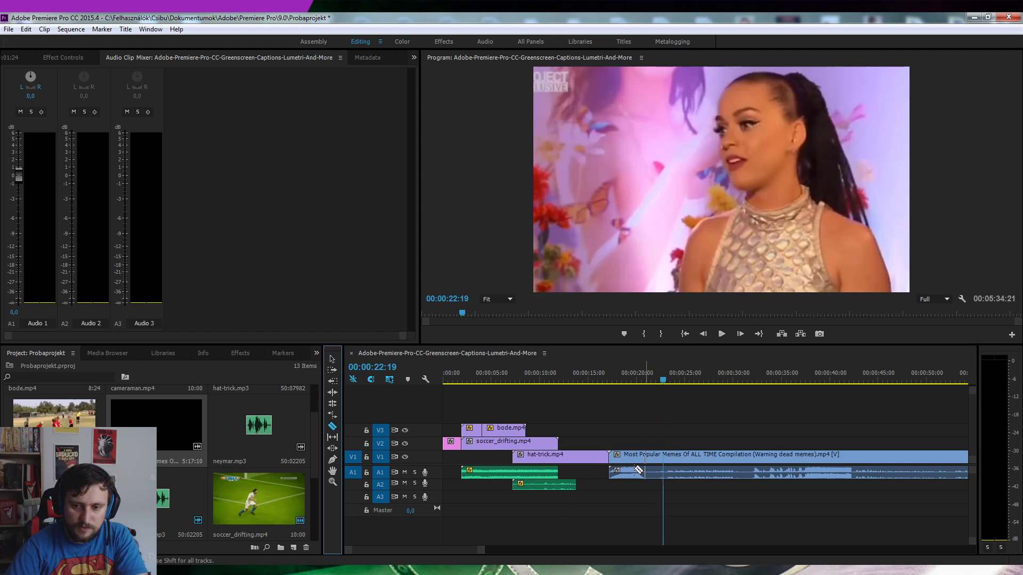
pyautogui.click(667, 456)
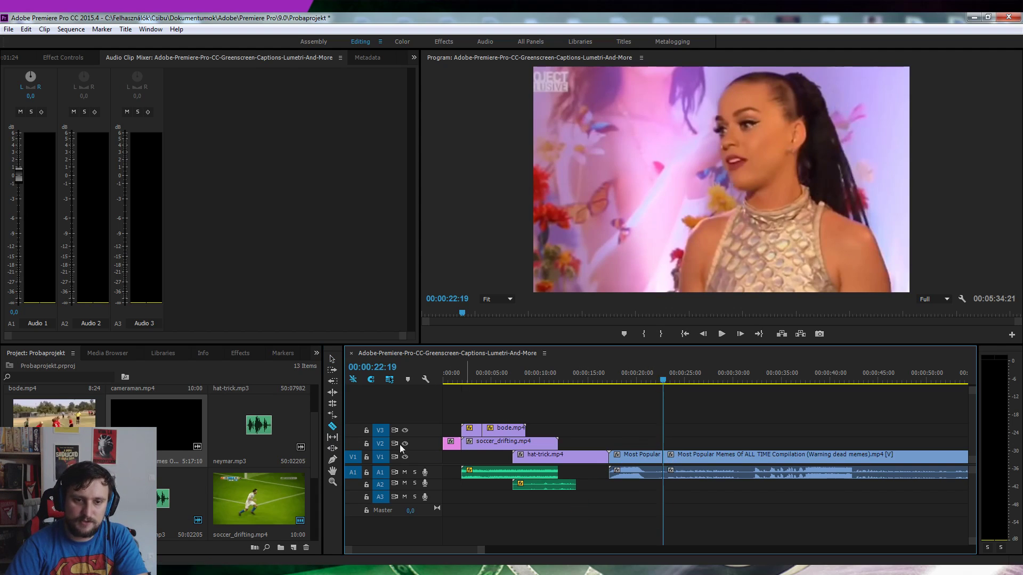
pyautogui.click(333, 361)
pyautogui.click(651, 468)
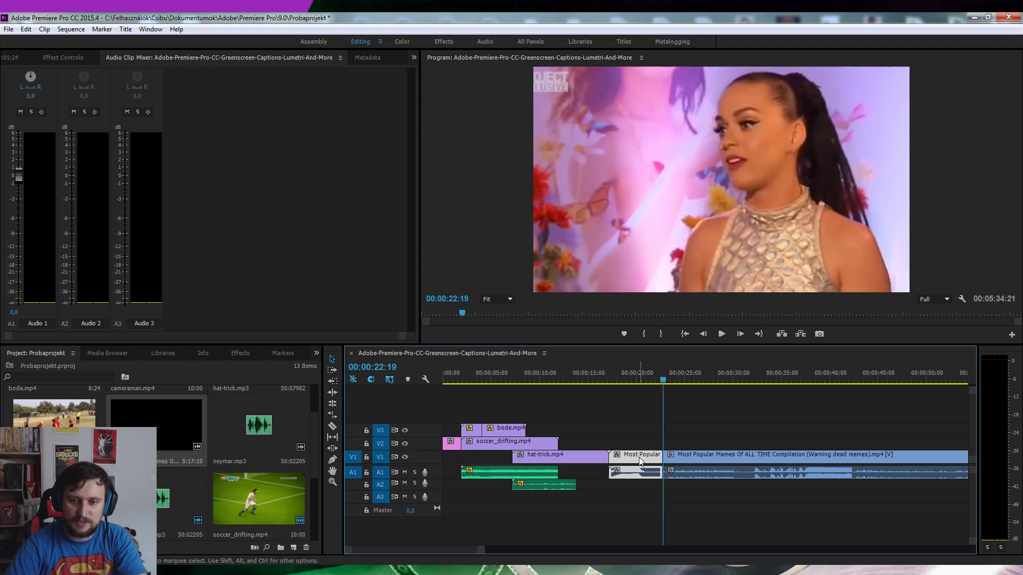
pyautogui.moveTo(640, 456); pyautogui.dragTo(641, 442)
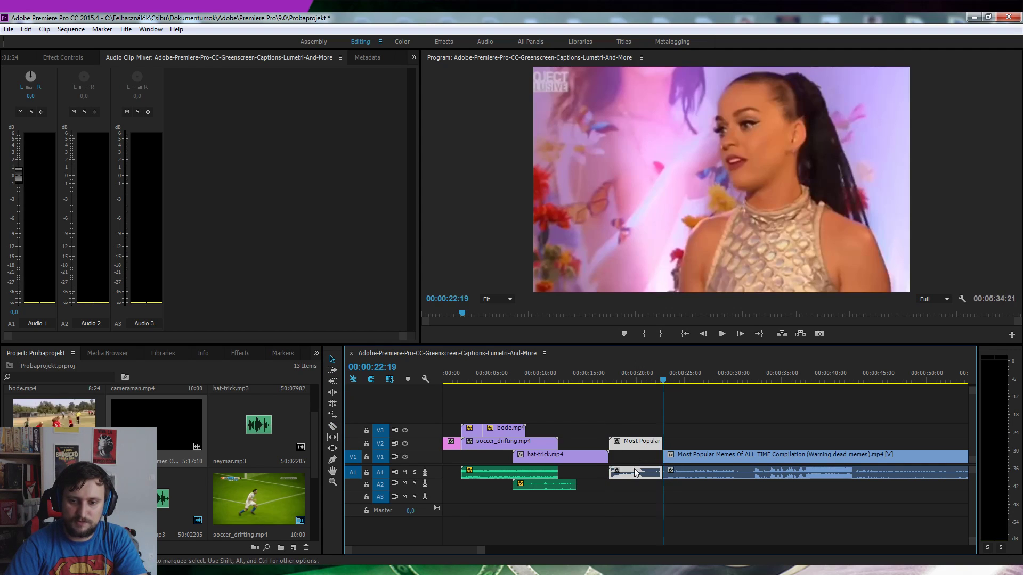
pyautogui.press('Delete')
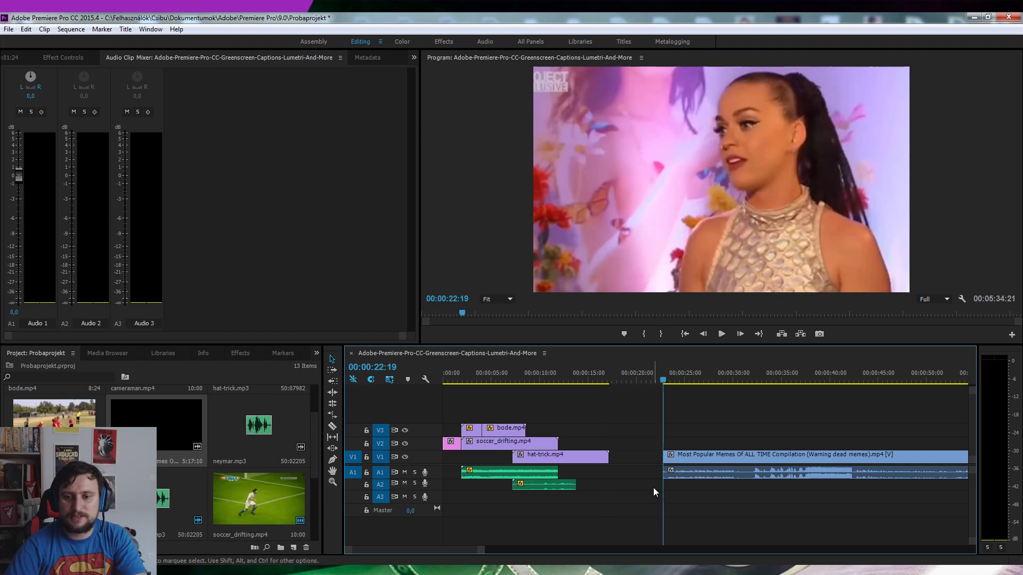
# Unlink the memes clip's audio from its video, nudging the audio earlier and the video later.
pyautogui.rightClick(711, 456)
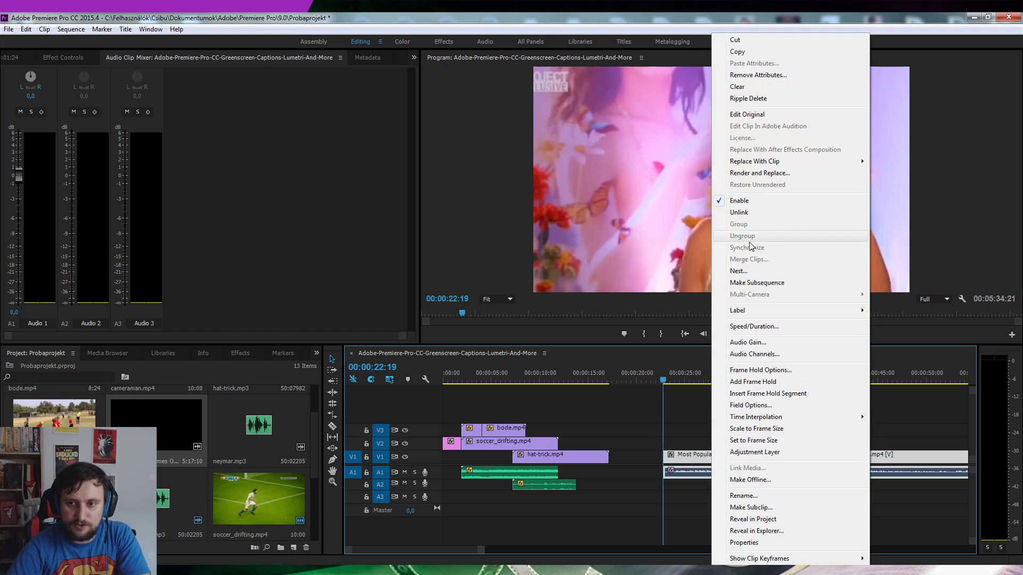
pyautogui.click(753, 213)
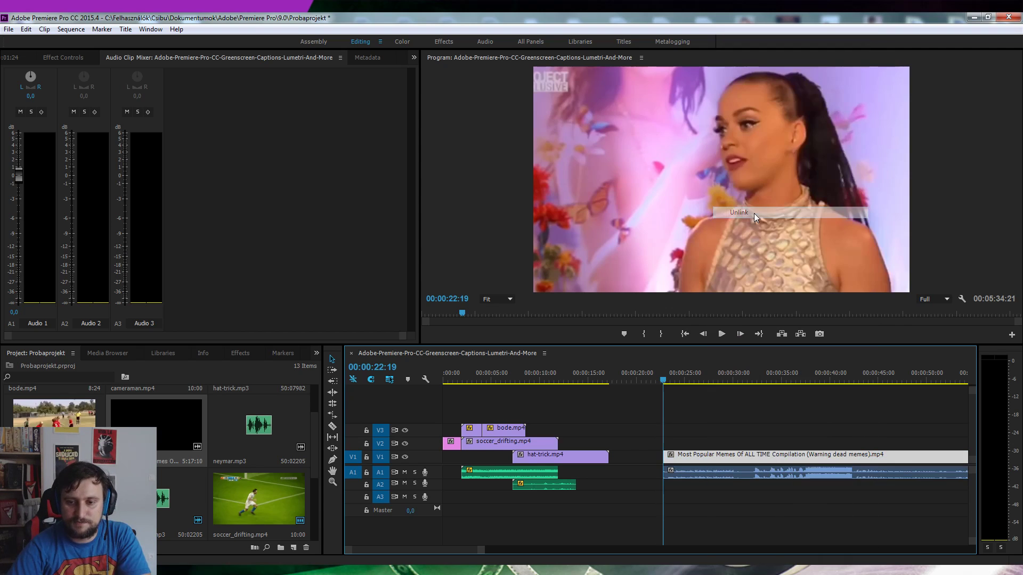
pyautogui.moveTo(738, 469); pyautogui.dragTo(723, 456)
pyautogui.moveTo(657, 423); pyautogui.dragTo(756, 469)
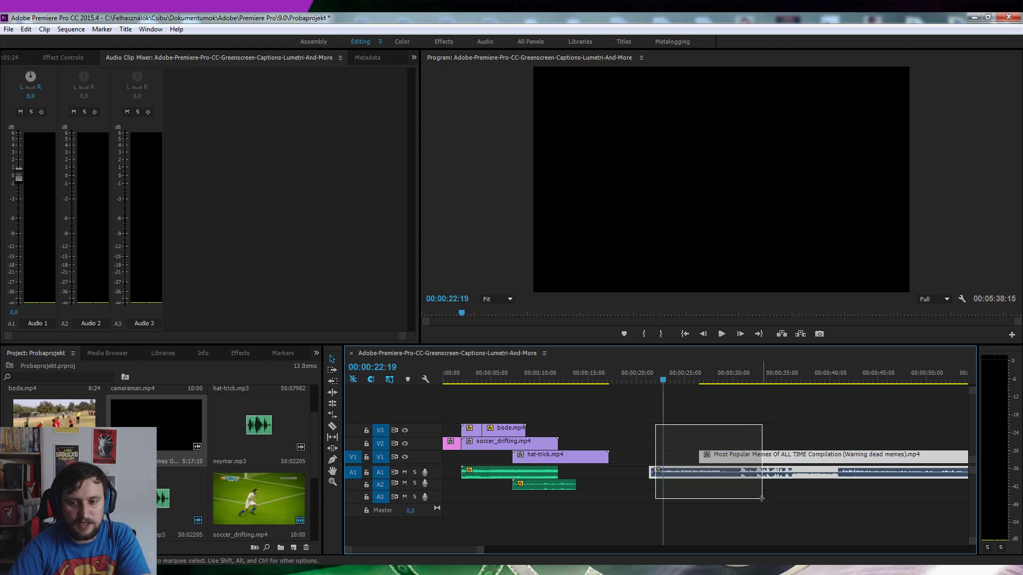
# Check the memes clip's Speed/Duration, then move hat-trick.mp4 about six seconds later on V1.
pyautogui.rightClick(760, 471)
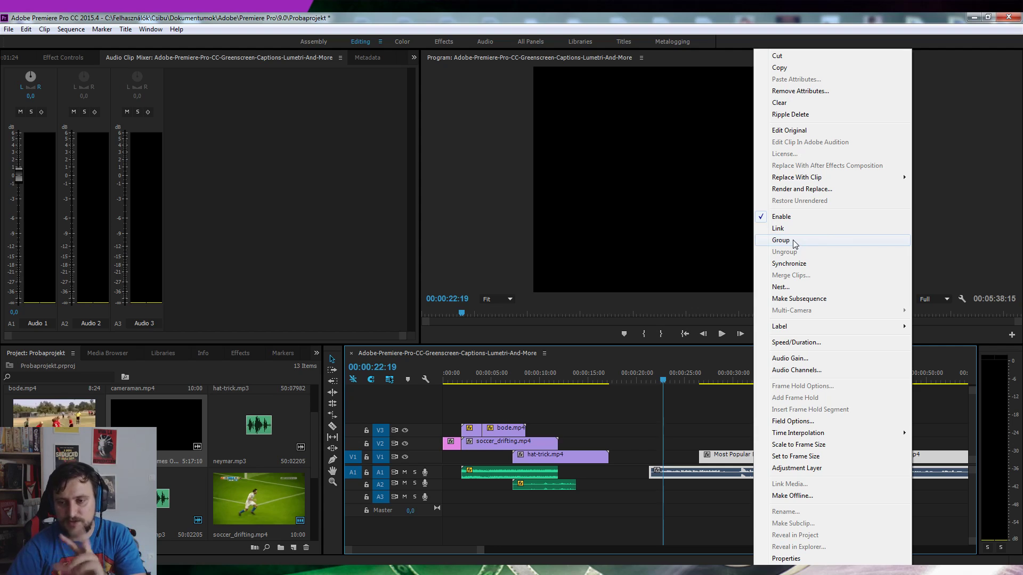
pyautogui.click(802, 345)
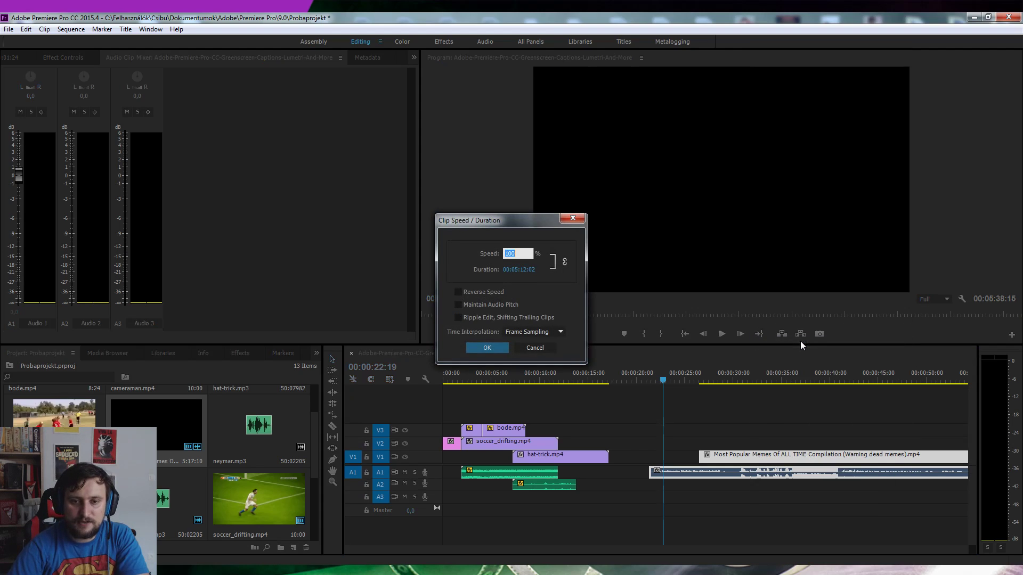
pyautogui.click(575, 221)
pyautogui.moveTo(572, 456); pyautogui.dragTo(634, 455)
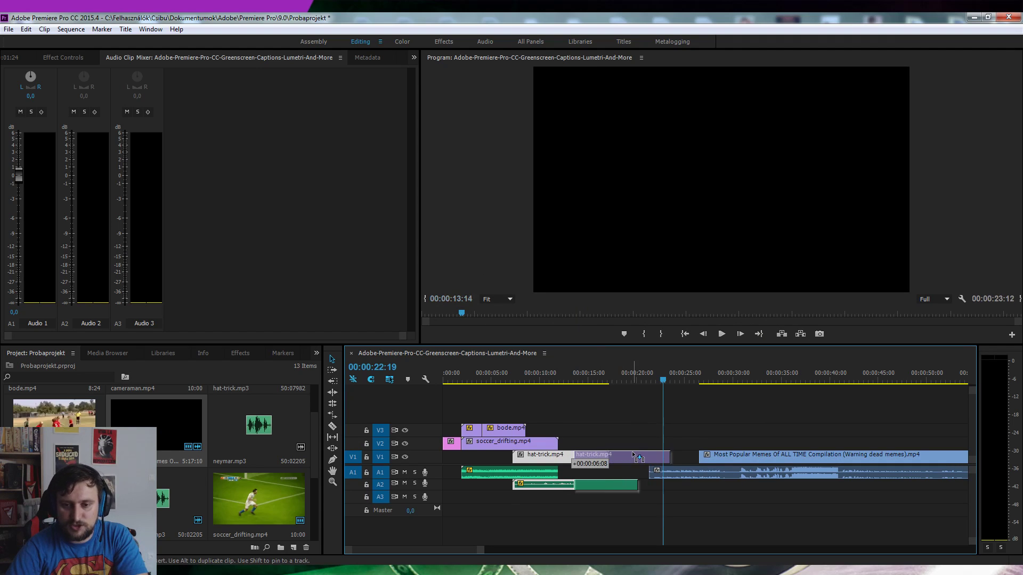
# Set hat-trick.mp4 to 50% speed and preview it from about 26 seconds.
pyautogui.click(587, 376)
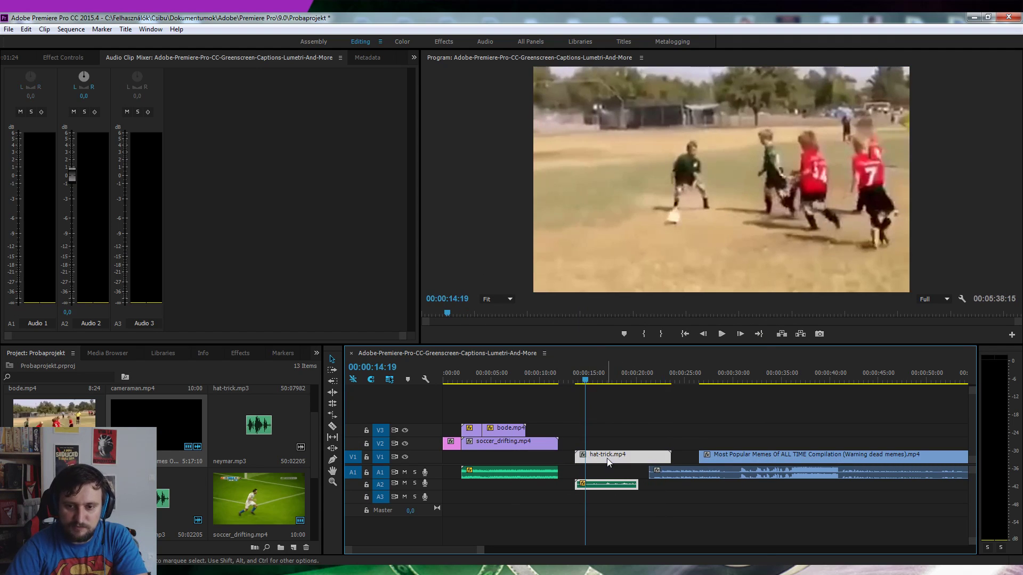
pyautogui.rightClick(606, 458)
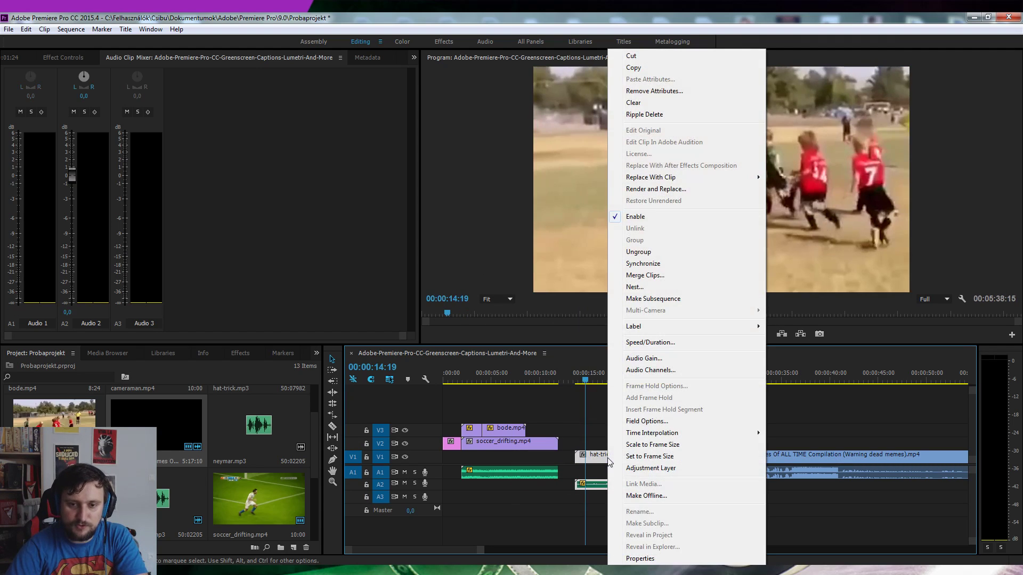
pyautogui.click(677, 342)
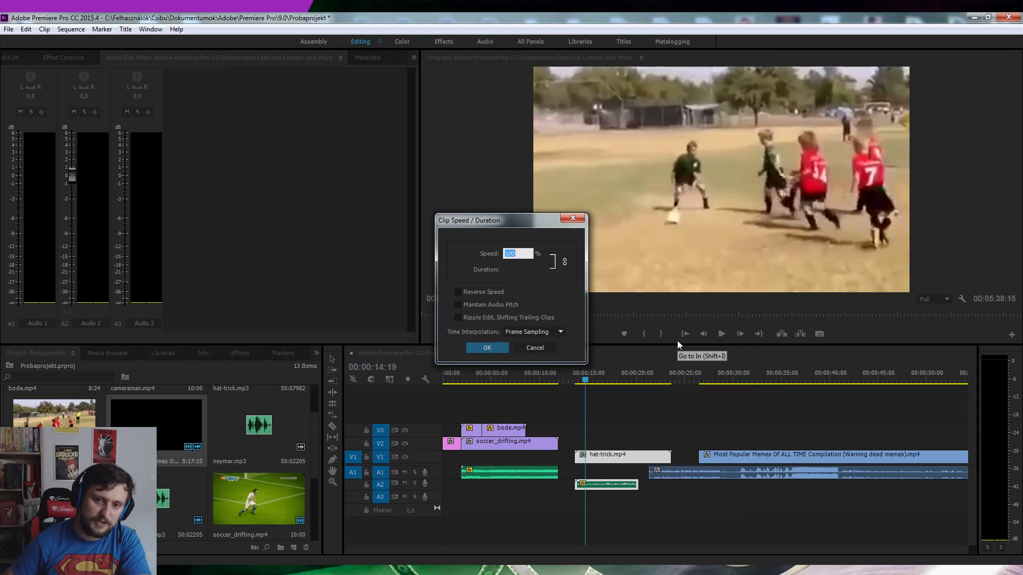
pyautogui.write('50')
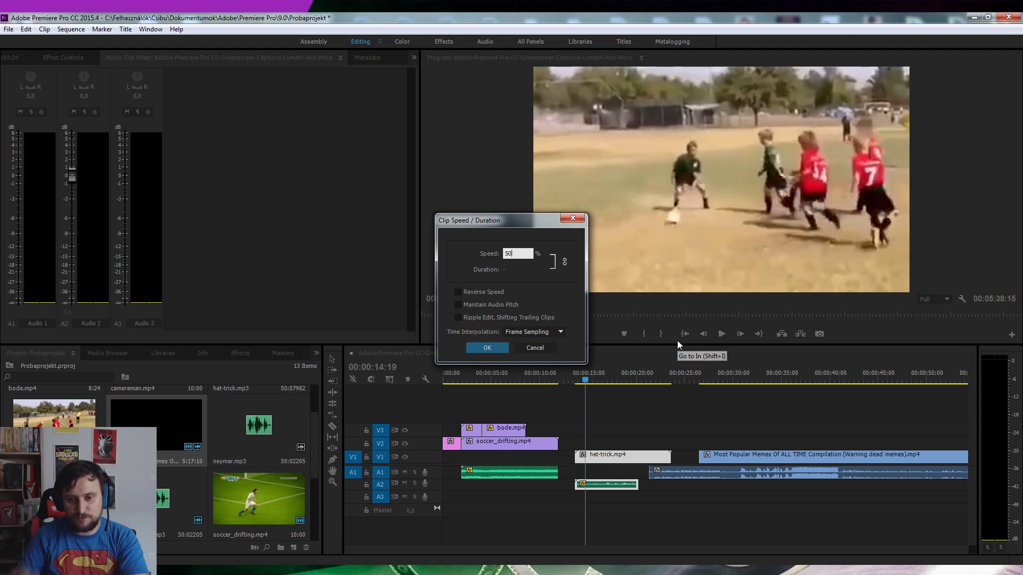
pyautogui.press('Return')
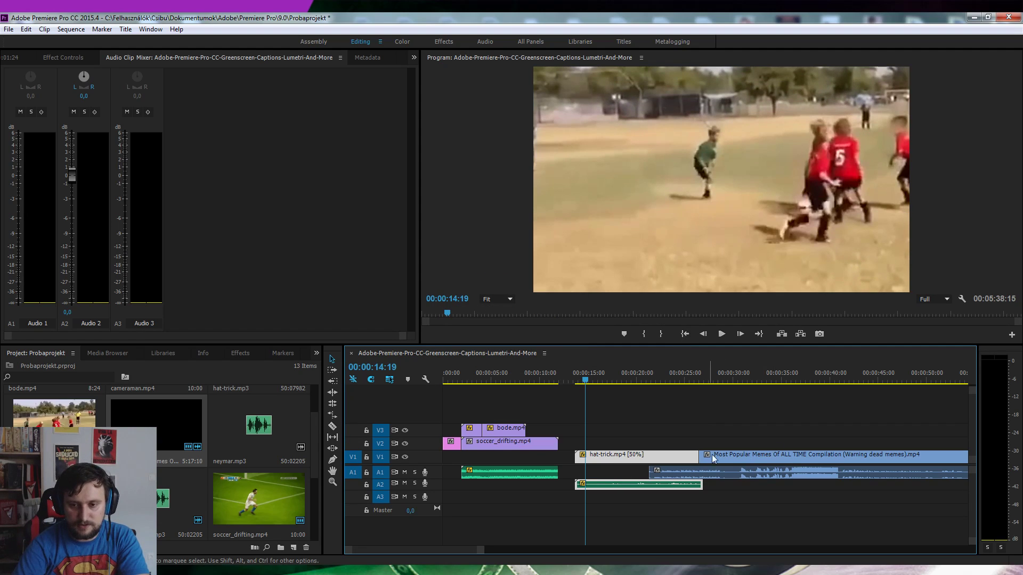
pyautogui.click(702, 382)
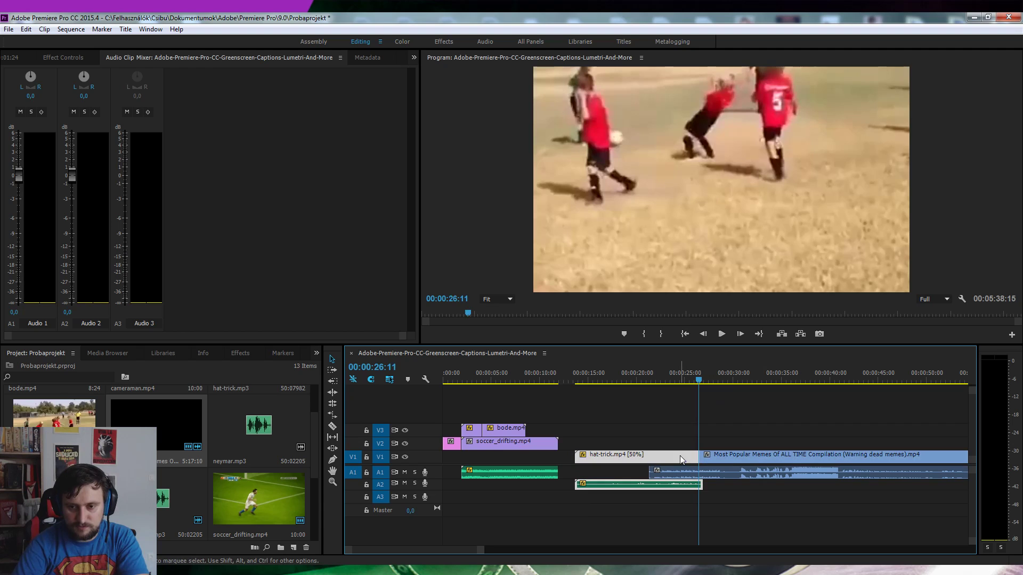
pyautogui.press('space')
# Paste a hat-trick.mp4 copy at about 30 seconds, then undo it overwriting the memes clip.
pyautogui.moveTo(674, 381); pyautogui.dragTo(577, 384)
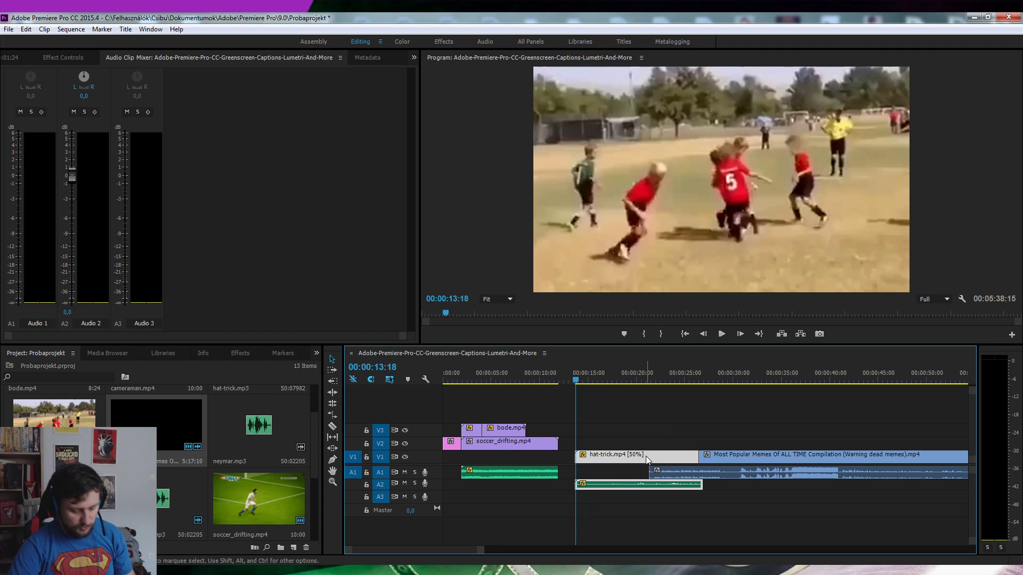
pyautogui.click(736, 382)
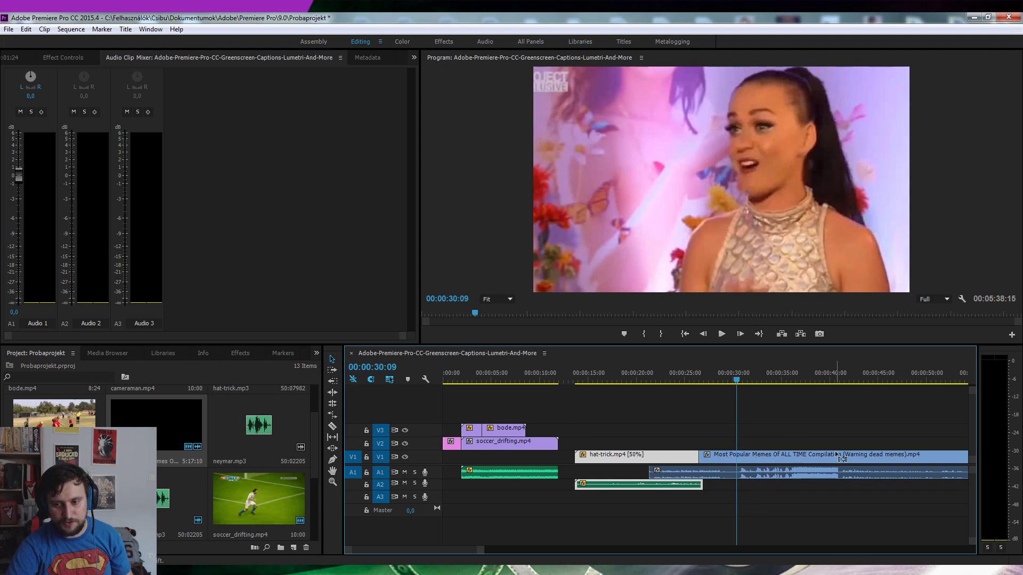
pyautogui.hotkey('ctrl', 'v')
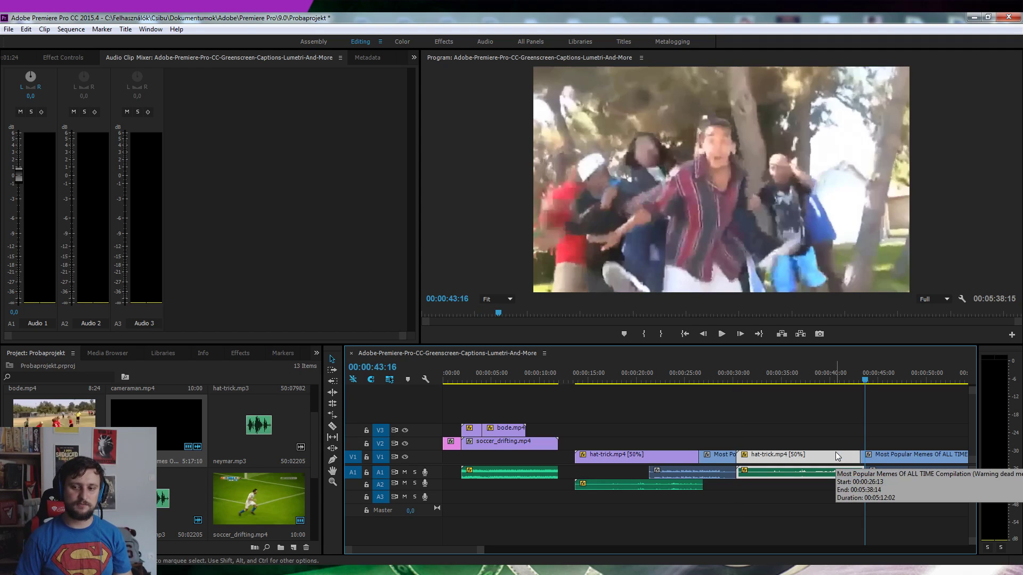
pyautogui.hotkey('ctrl', 'z')
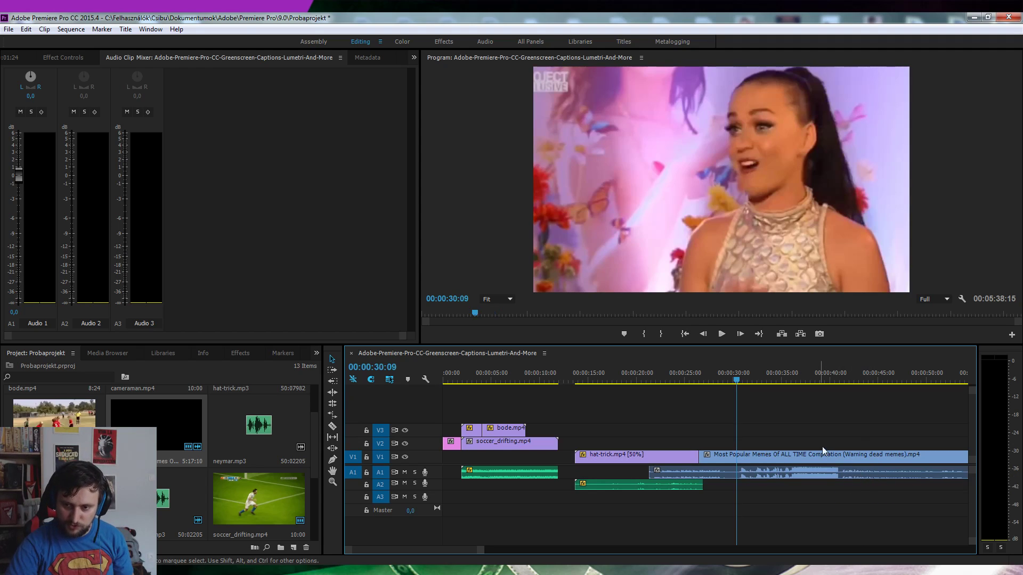
# Move the memes clip to V2, paste hat-trick.mp4 on V1 at 30 seconds, and target V3 and A3.
pyautogui.moveTo(744, 473); pyautogui.dragTo(757, 442)
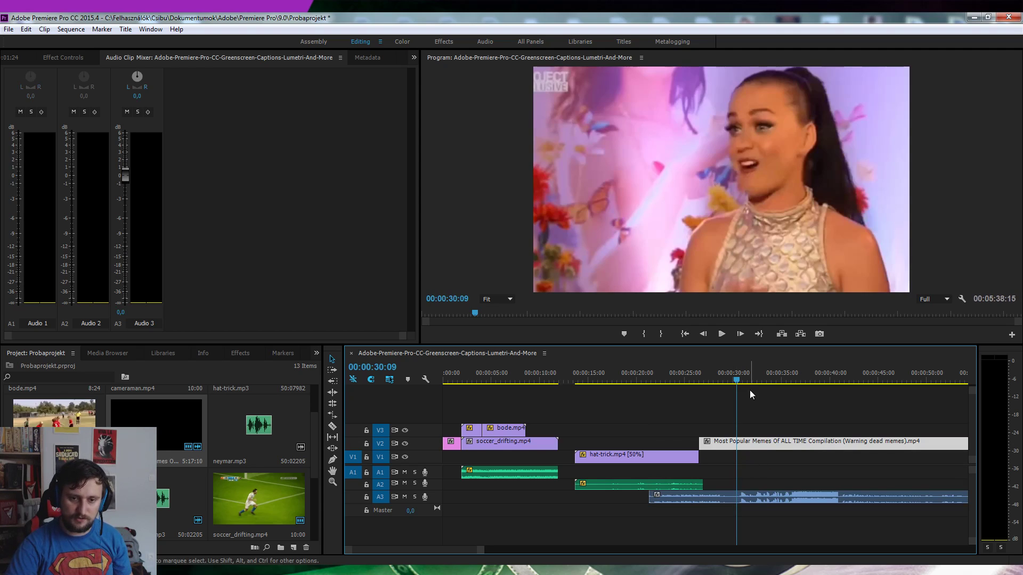
pyautogui.hotkey('ctrl', 'v')
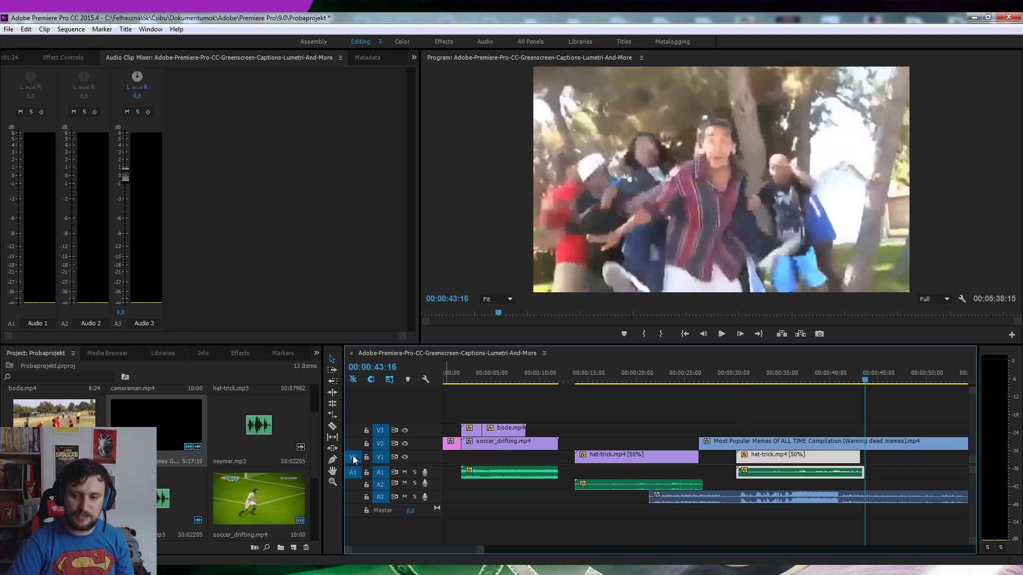
pyautogui.moveTo(353, 457); pyautogui.dragTo(352, 430)
pyautogui.click(357, 472)
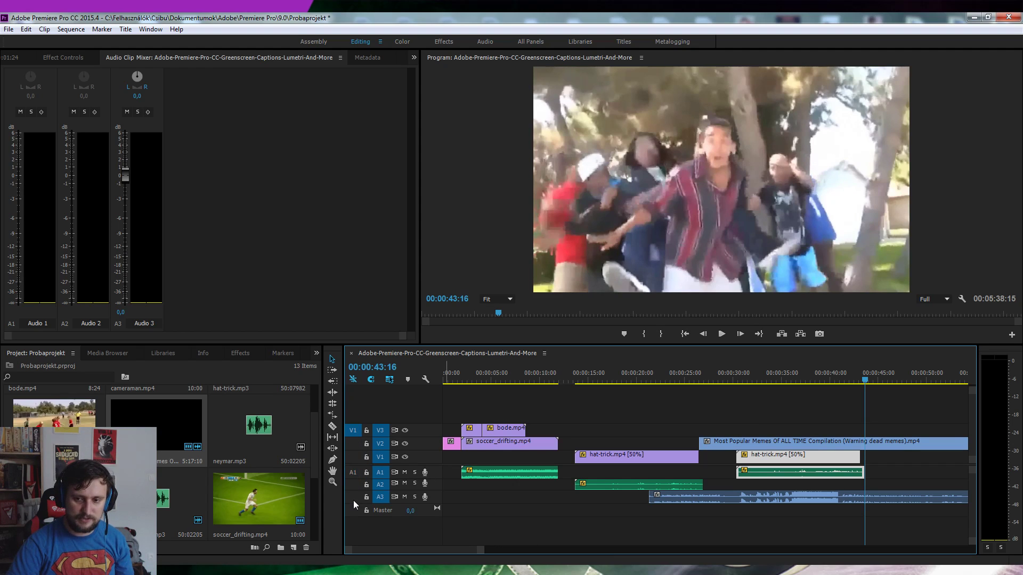
pyautogui.moveTo(355, 505); pyautogui.dragTo(353, 498)
pyautogui.moveTo(755, 385); pyautogui.dragTo(907, 372)
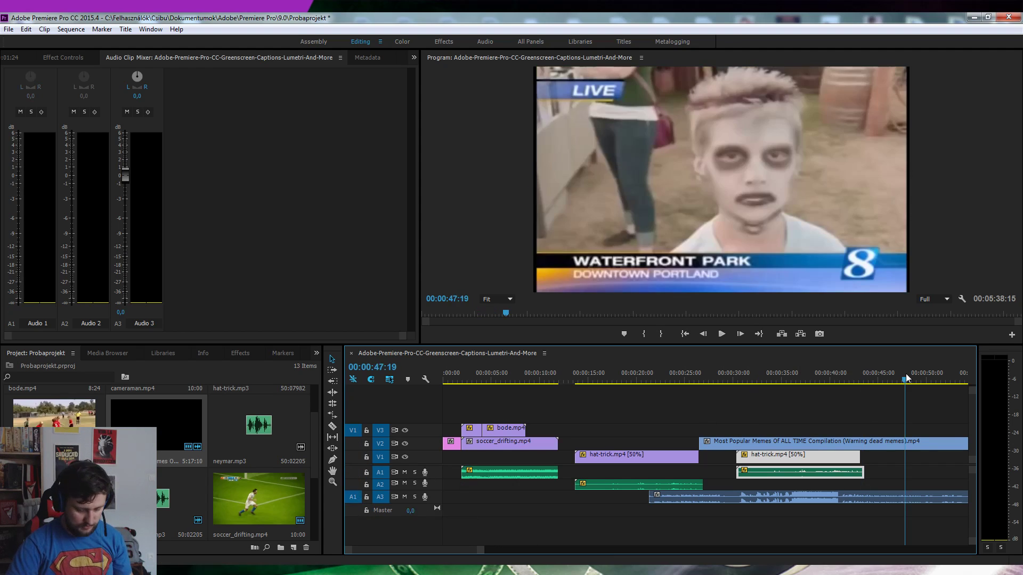
# Undo the extra paste and move the hat-trick copy up to V3 above the memes clip.
pyautogui.hotkey('ctrl', 'z')
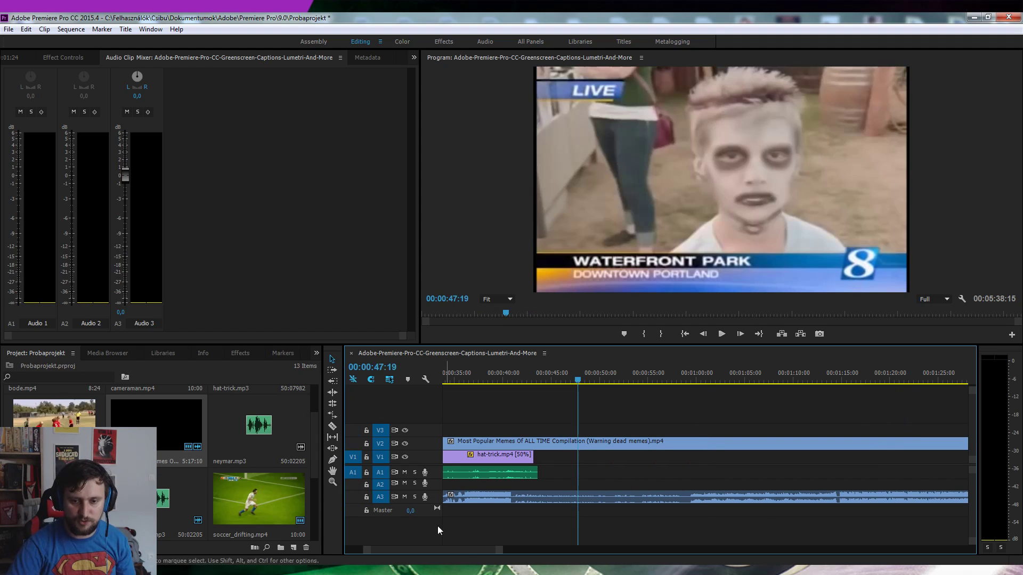
pyautogui.moveTo(472, 550); pyautogui.dragTo(460, 550)
pyautogui.click(660, 376)
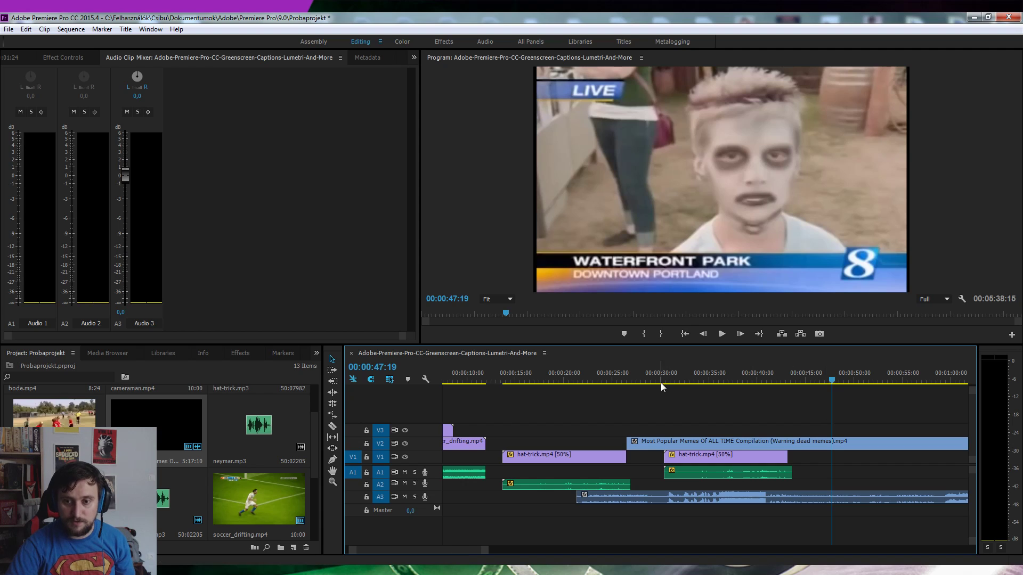
pyautogui.click(683, 460)
pyautogui.moveTo(683, 460); pyautogui.dragTo(683, 432)
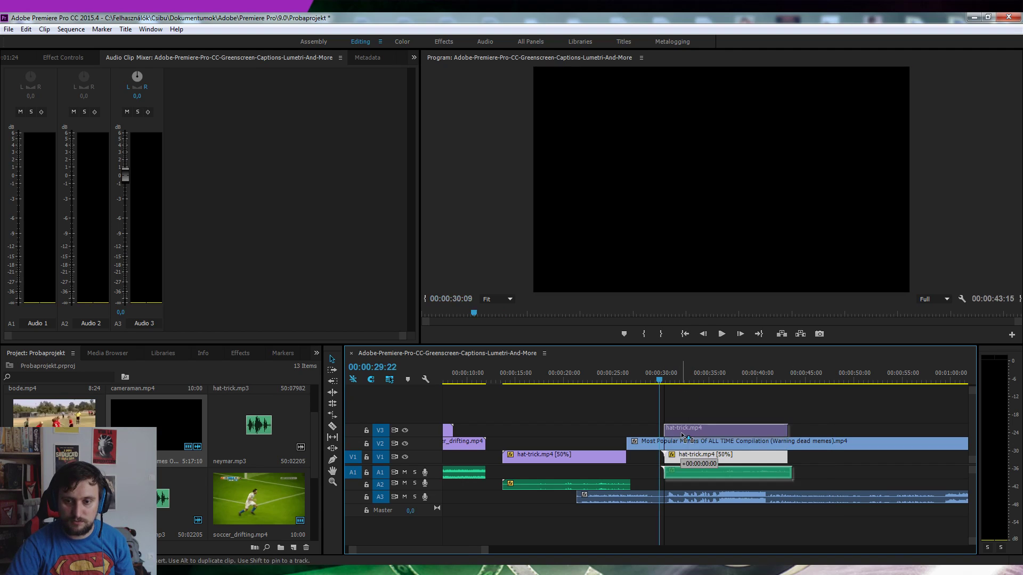
# Preview the overlay from about 13 seconds and inspect the slowed hat-trick clip's options.
pyautogui.press('space')
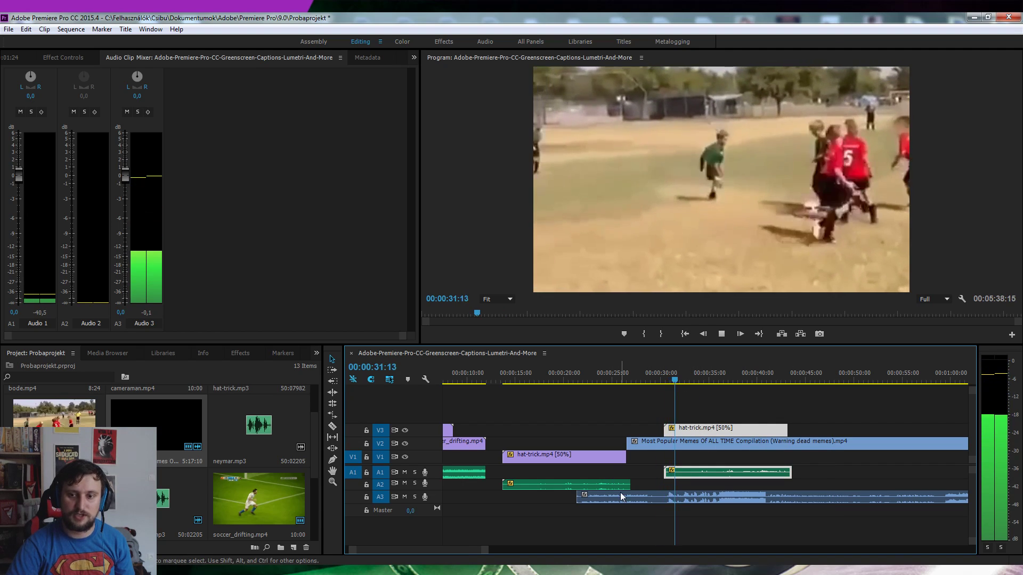
pyautogui.press('space')
pyautogui.click(506, 380)
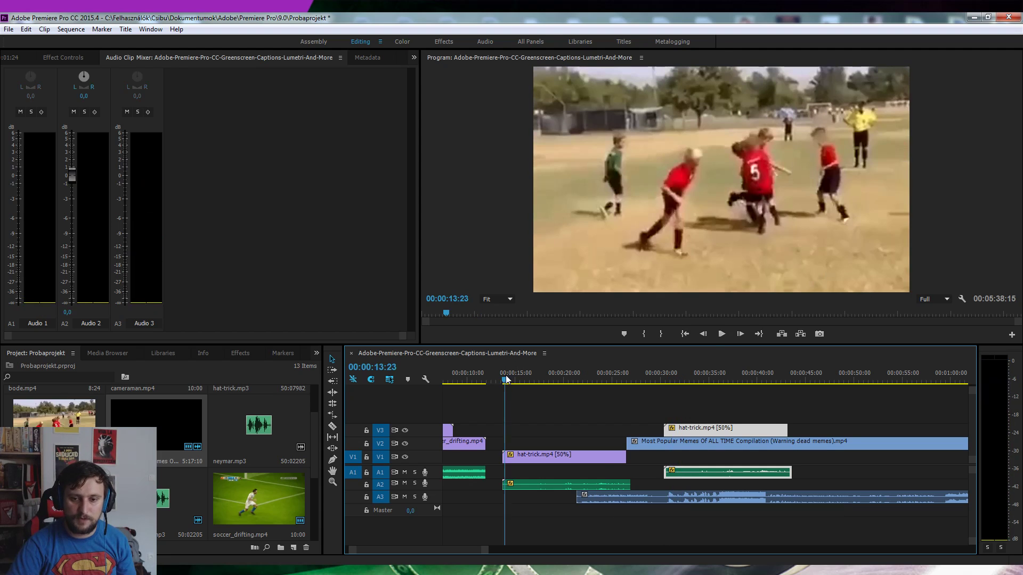
pyautogui.press('space')
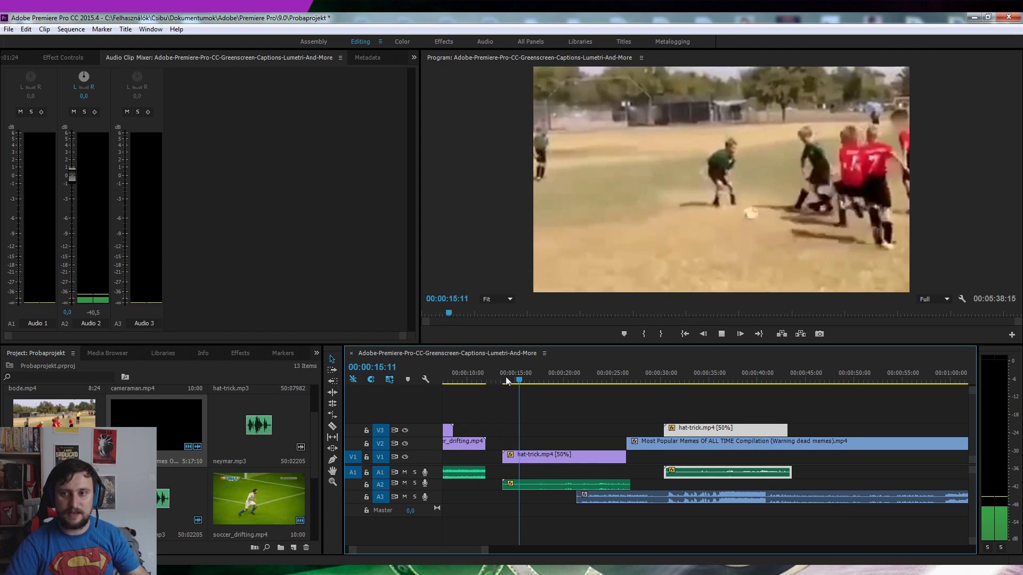
pyautogui.rightClick(539, 455)
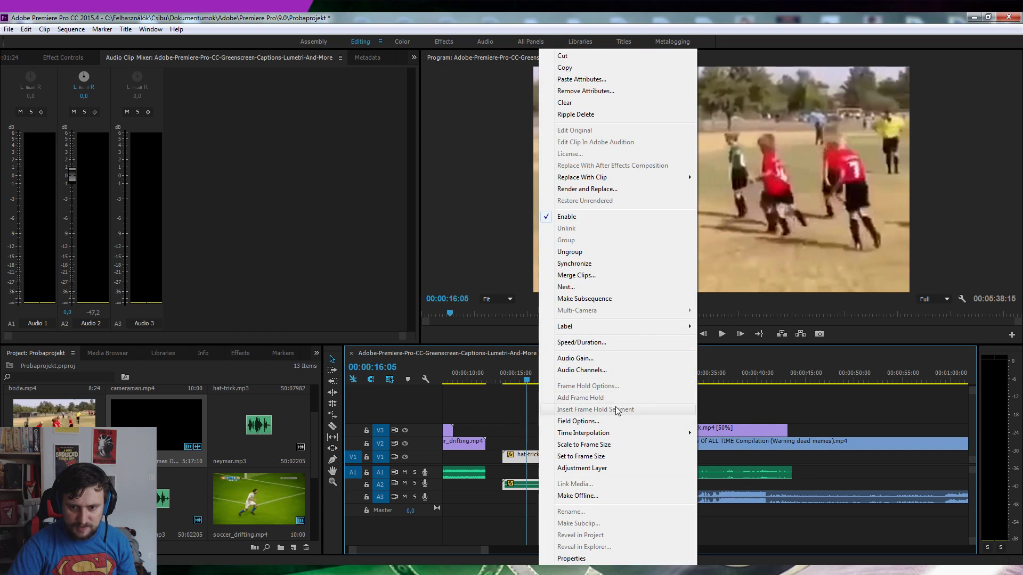
pyautogui.click(784, 525)
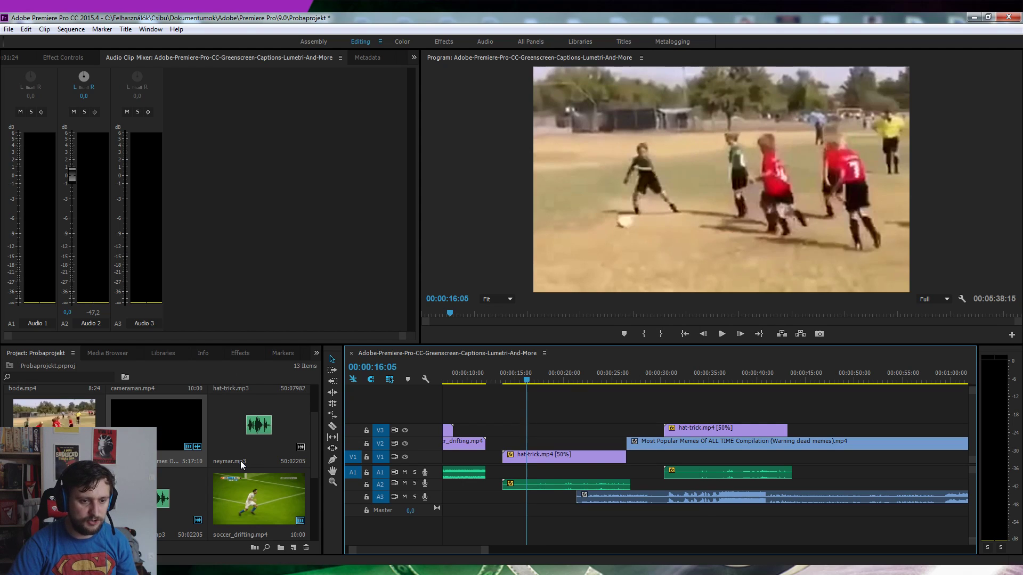
# Switch the Project panel from thumbnails to List View and scroll back to the top.
pyautogui.click(259, 498)
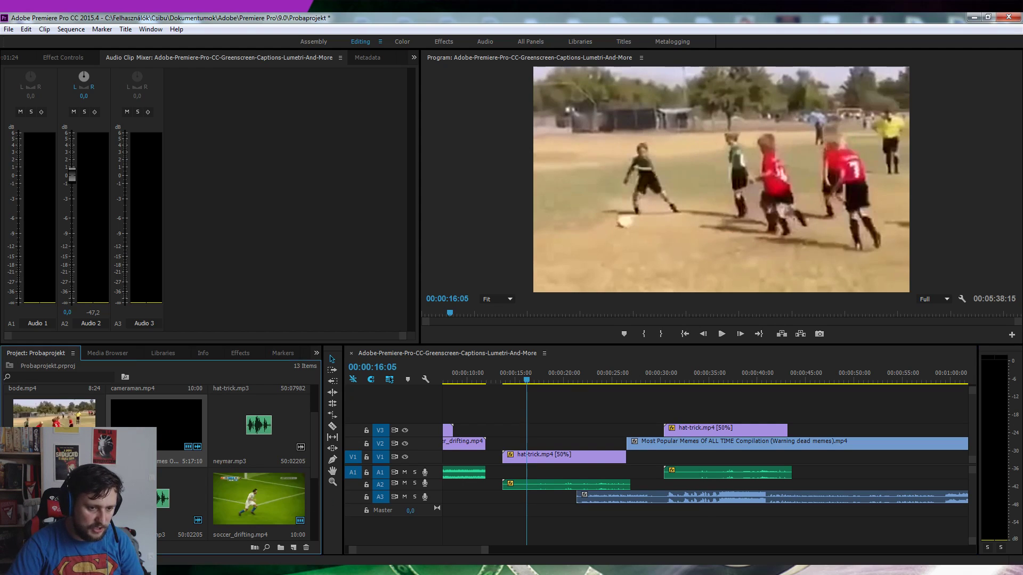
pyautogui.press('=')
pyautogui.press('-')
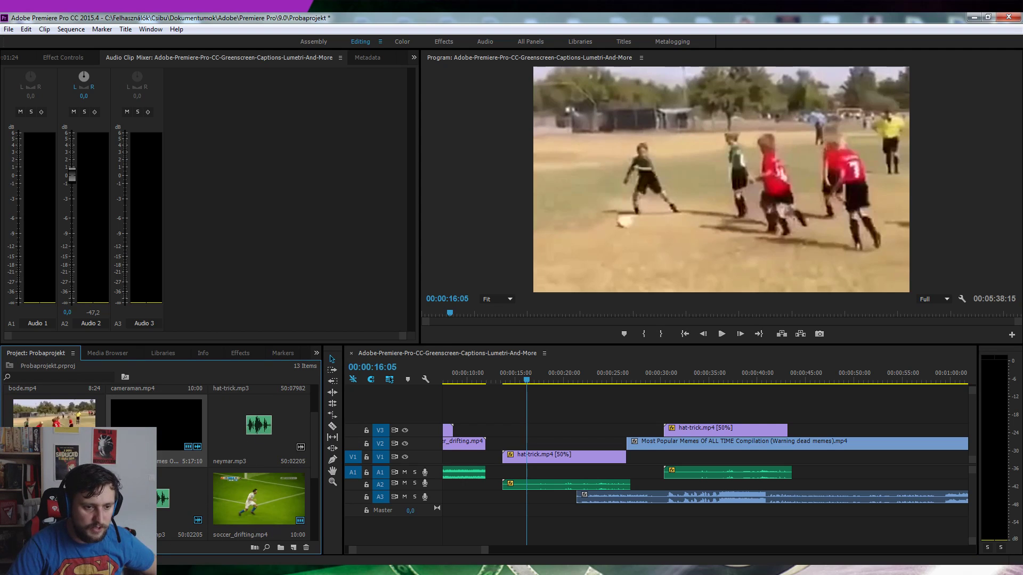
pyautogui.hotkey('ctrl', 'pageup')
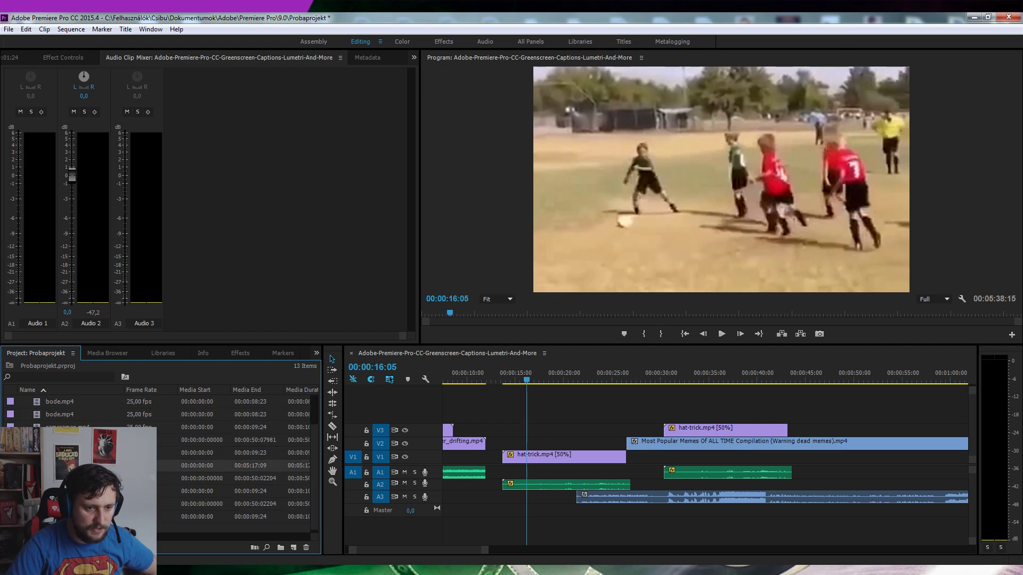
pyautogui.scroll(1, 240, 463)
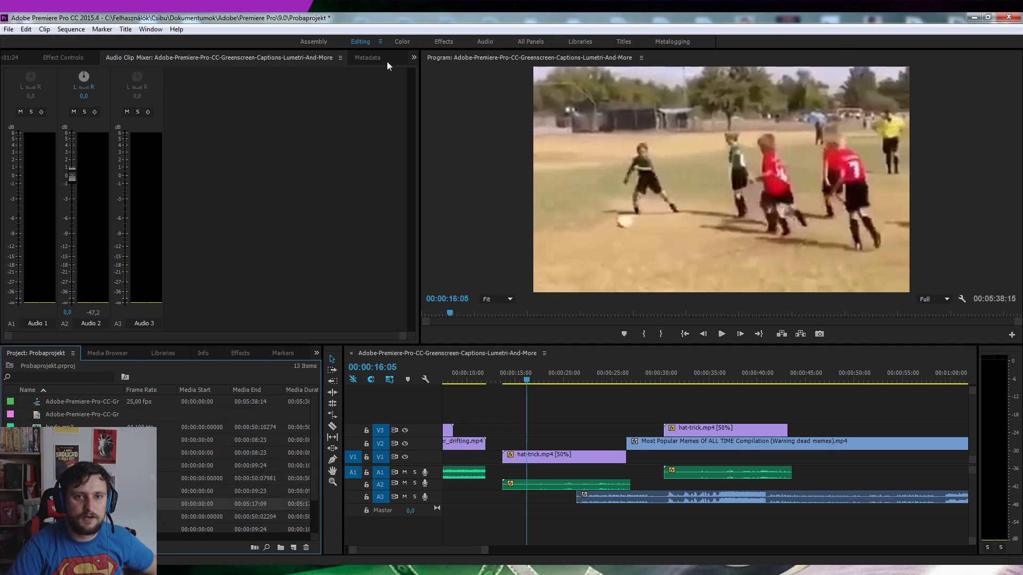
# Switch to the Effects workspace and play the sequence from the intro clip.
pyautogui.click(453, 46)
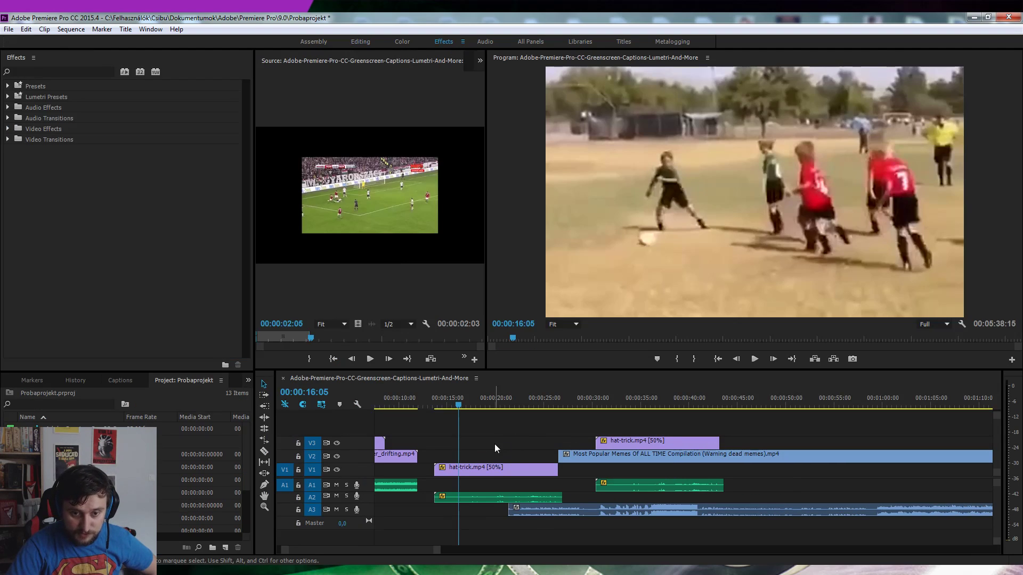
pyautogui.scroll(2, 331, 552)
pyautogui.click(433, 398)
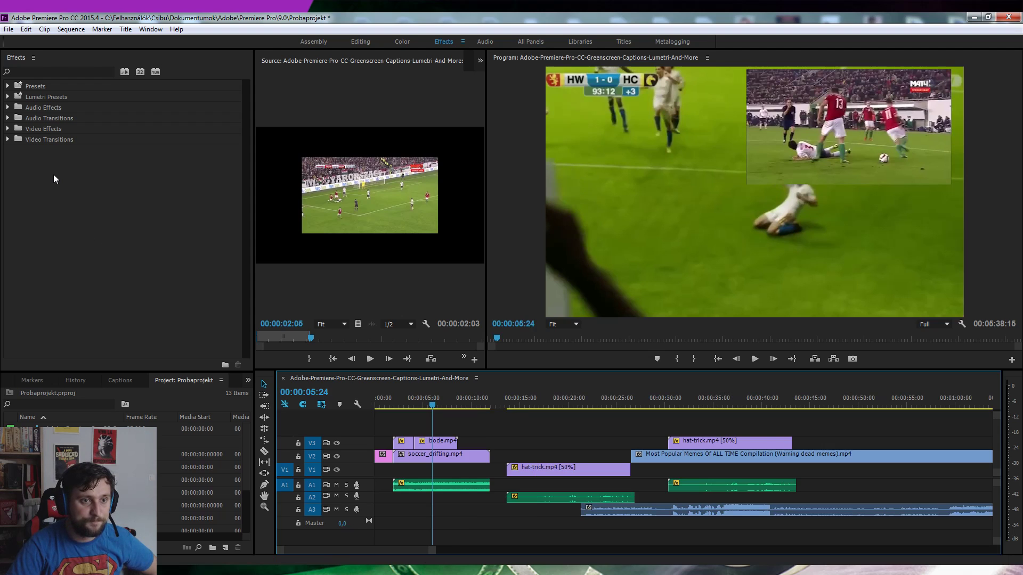
pyautogui.moveTo(404, 401); pyautogui.dragTo(389, 419)
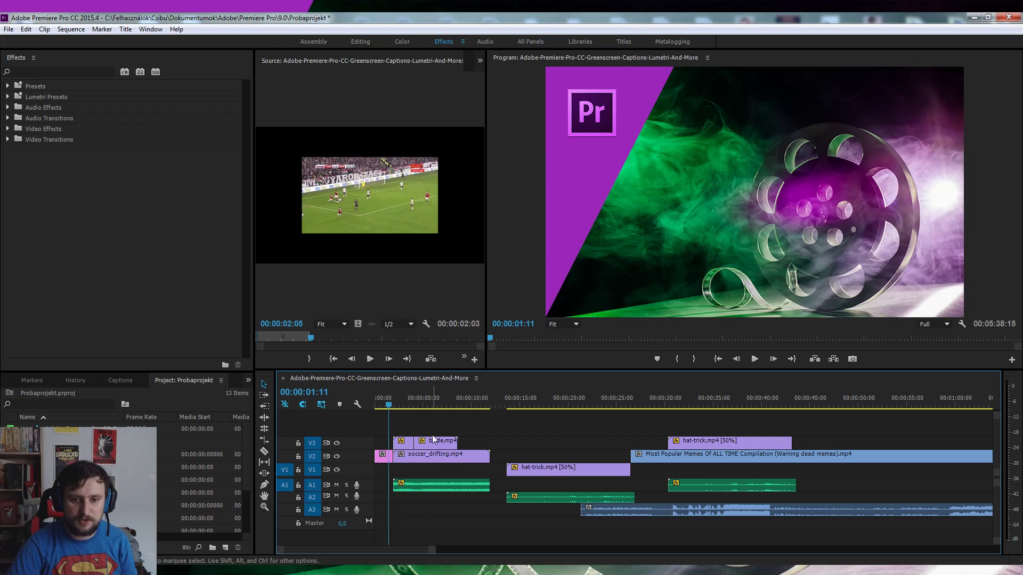
pyautogui.press('space')
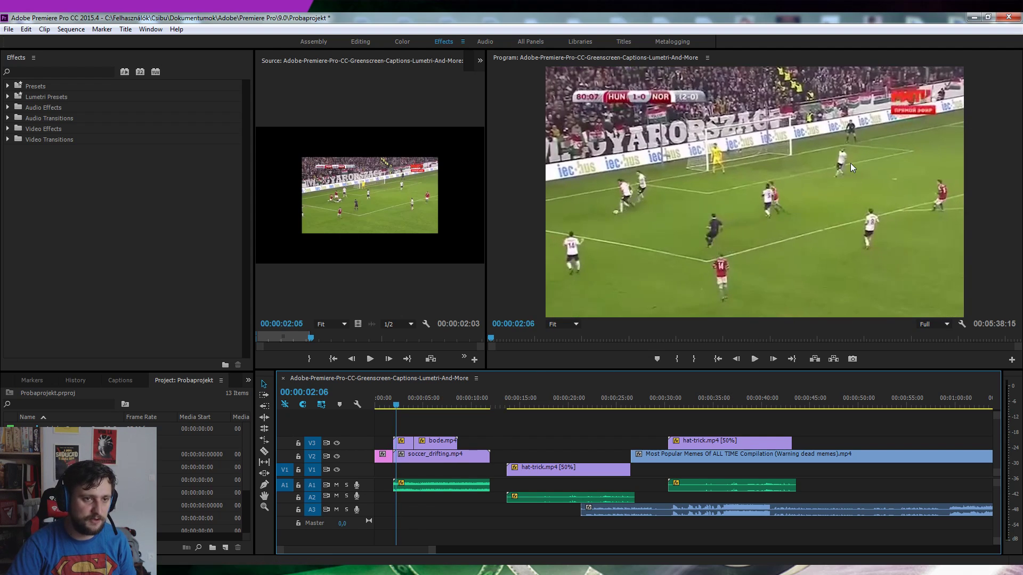
# Browse the Slide and Wipe transitions, then expand Video Effects > Transform to show Crop.
pyautogui.click(8, 140)
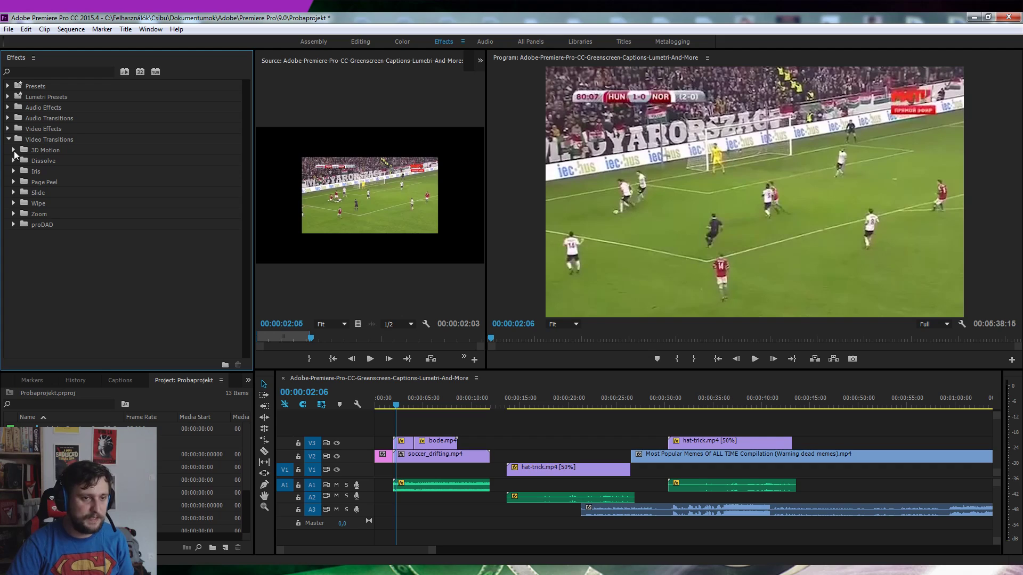
pyautogui.click(14, 193)
pyautogui.click(14, 193)
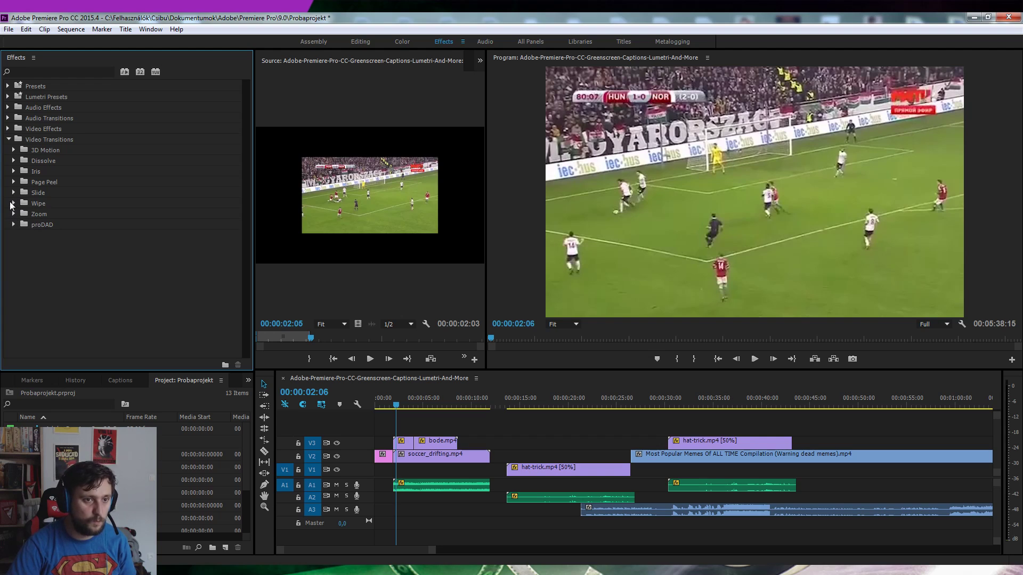
pyautogui.click(12, 204)
pyautogui.click(12, 204)
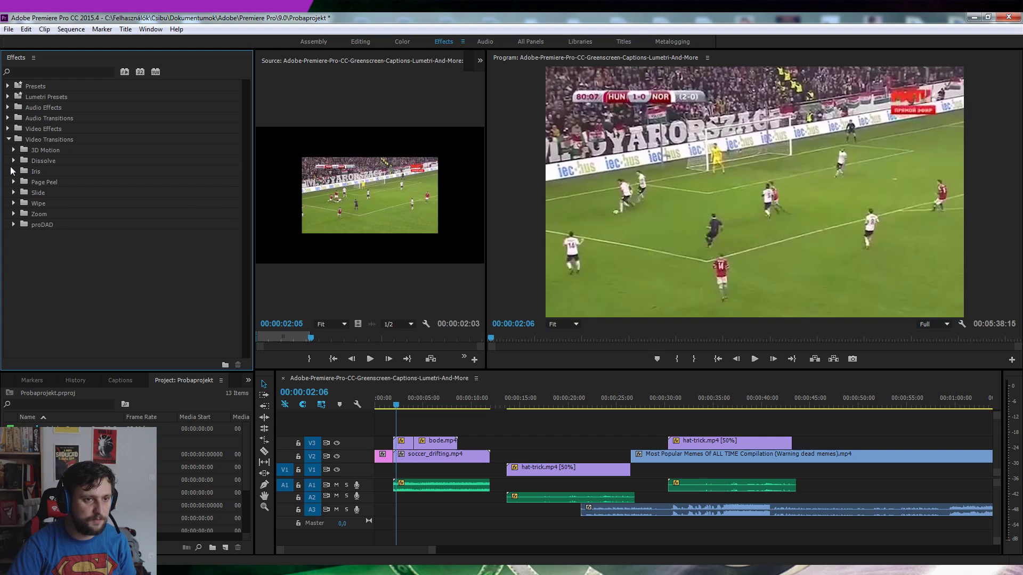
pyautogui.click(8, 129)
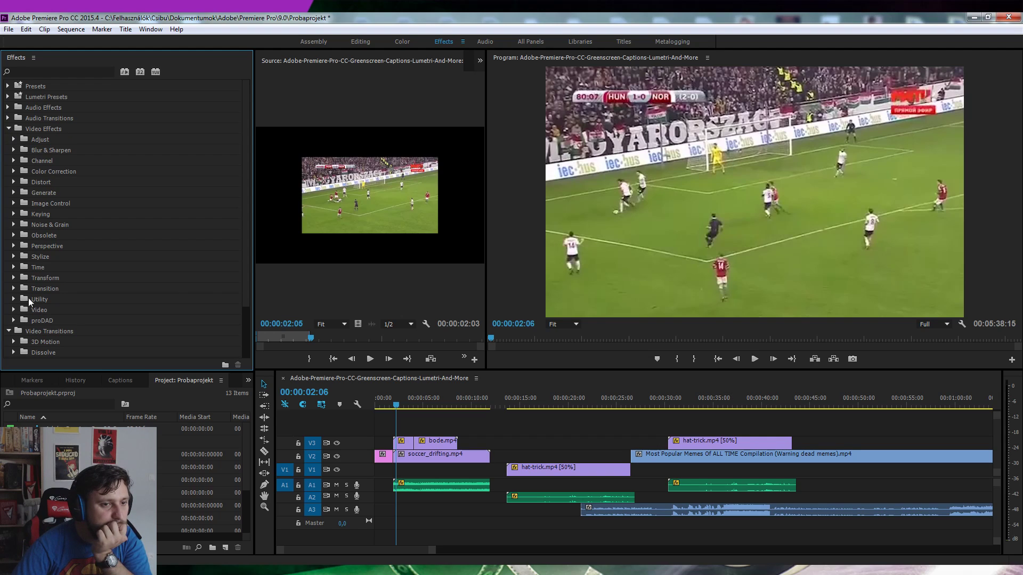
pyautogui.click(14, 278)
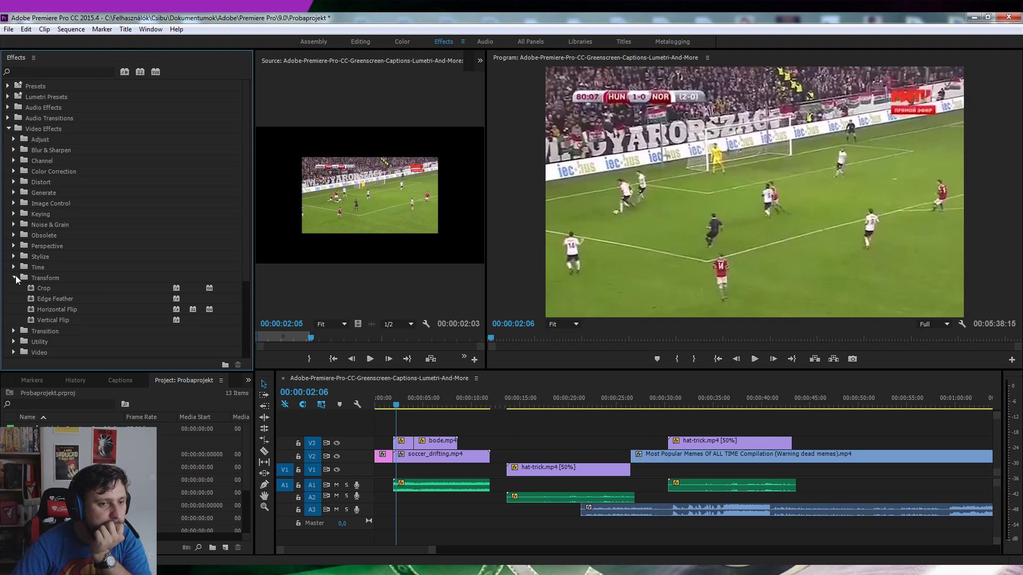
# Apply Gradient Wipe from Video Effects > Transition to bode.mp4 on V3 and preview it.
pyautogui.click(15, 278)
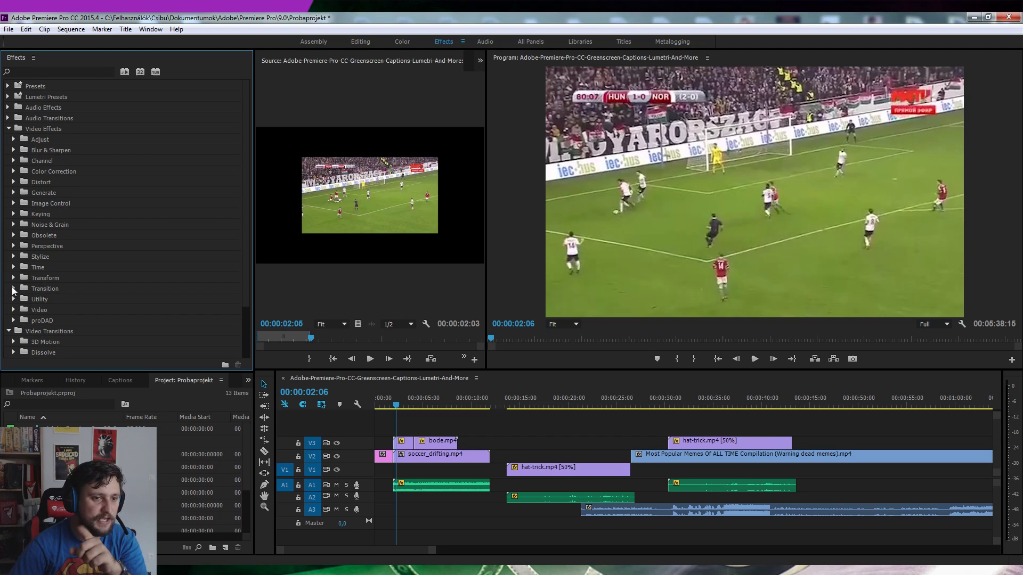
pyautogui.click(13, 288)
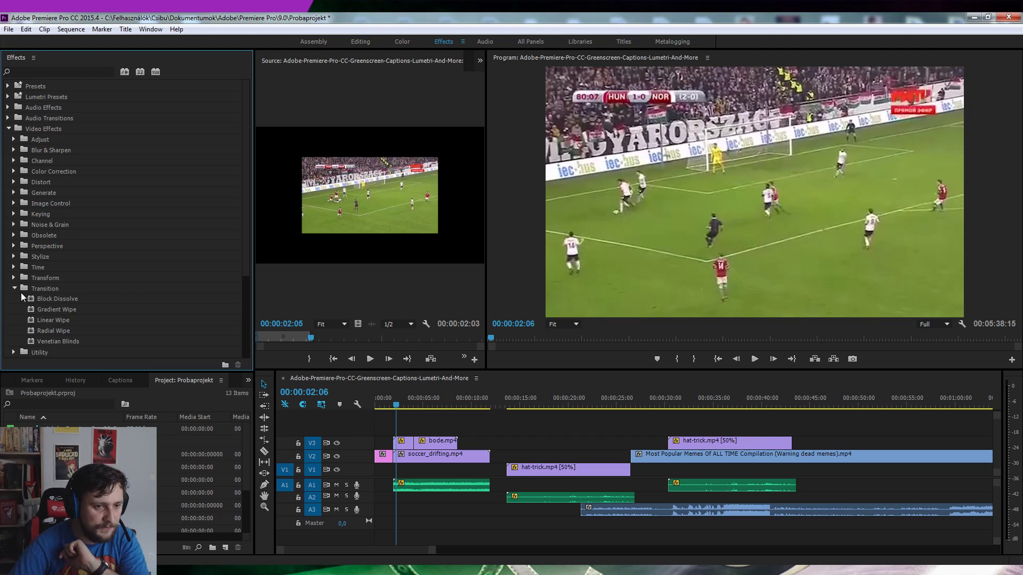
pyautogui.moveTo(67, 312)
pyautogui.mouseDown()
pyautogui.moveTo(398, 437)
pyautogui.moveTo(400, 447)
pyautogui.mouseUp()
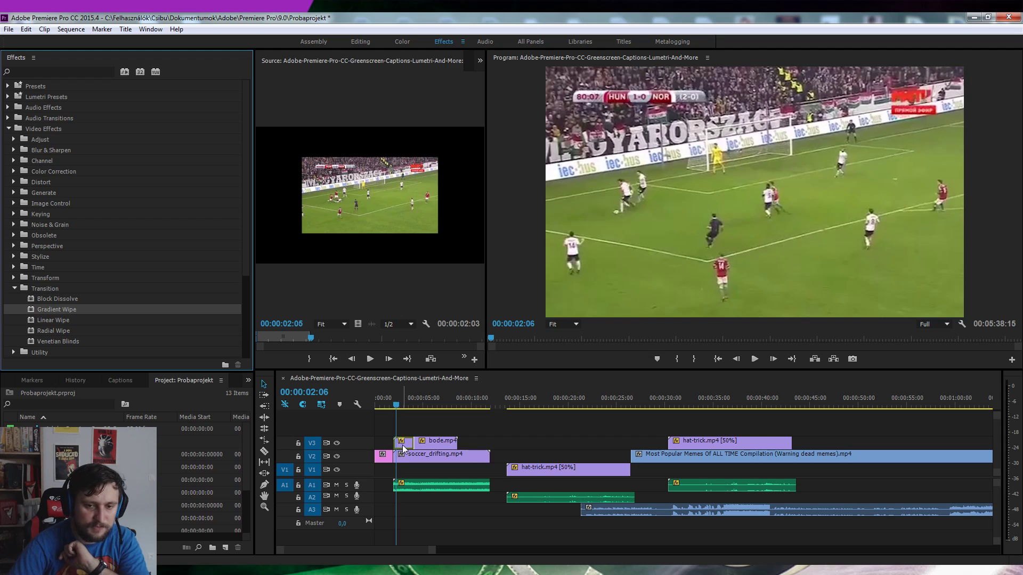
pyautogui.click(388, 404)
pyautogui.press('space')
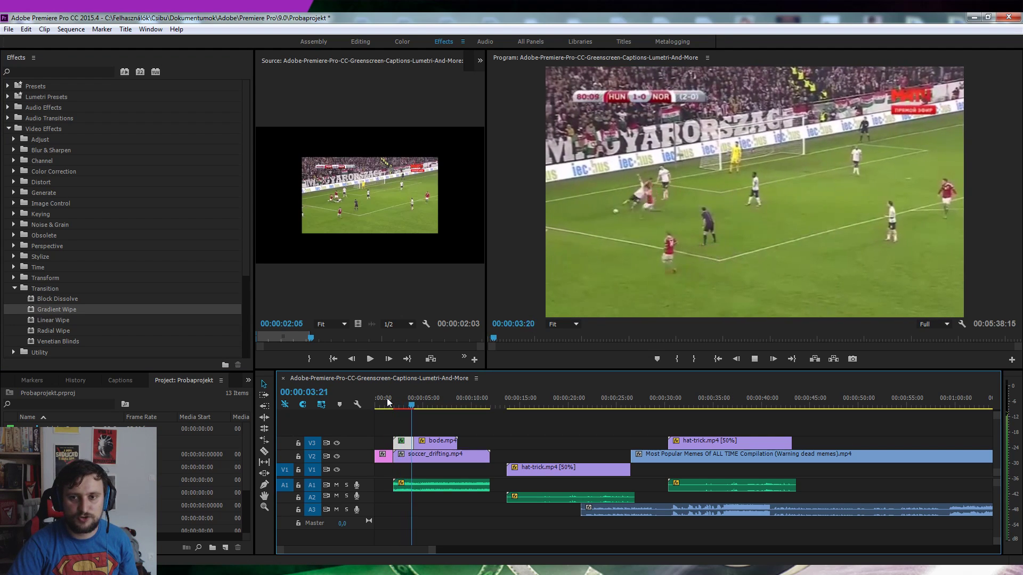
pyautogui.press('space')
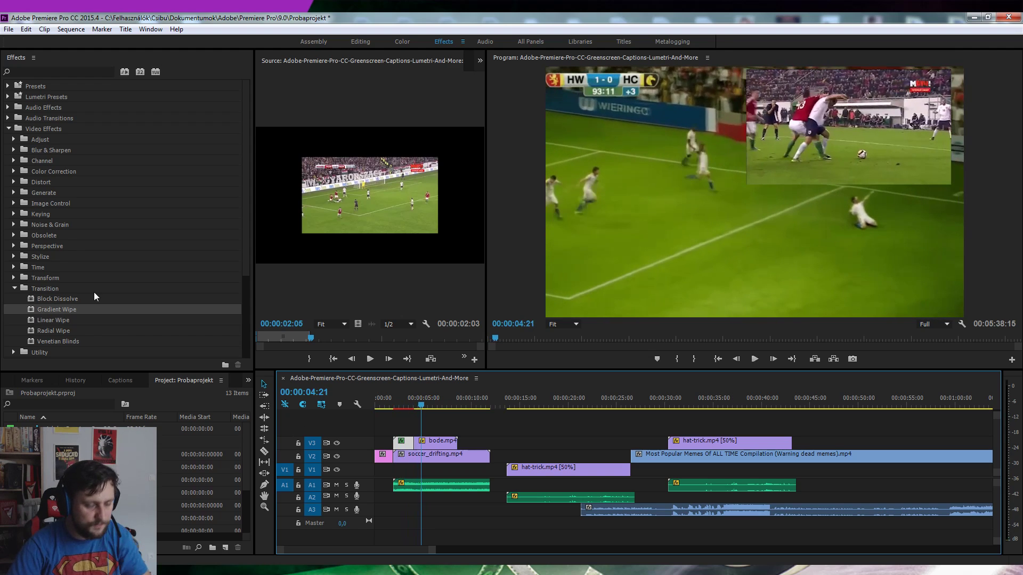
# Scroll the Effects panel and expand the Zoom transitions group.
pyautogui.scroll(-1, 116, 299)
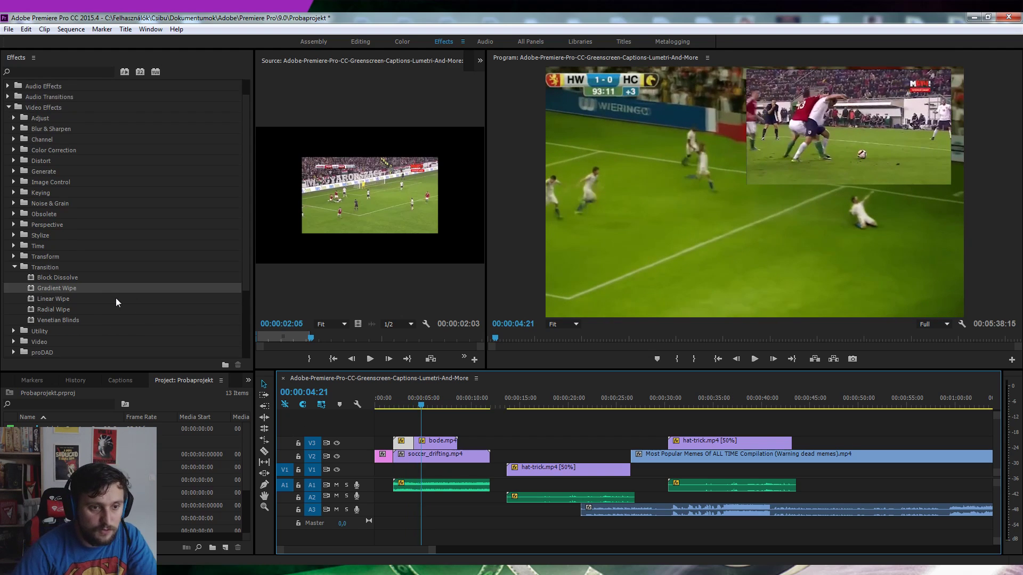
pyautogui.scroll(-2, 117, 299)
pyautogui.scroll(-2, 116, 299)
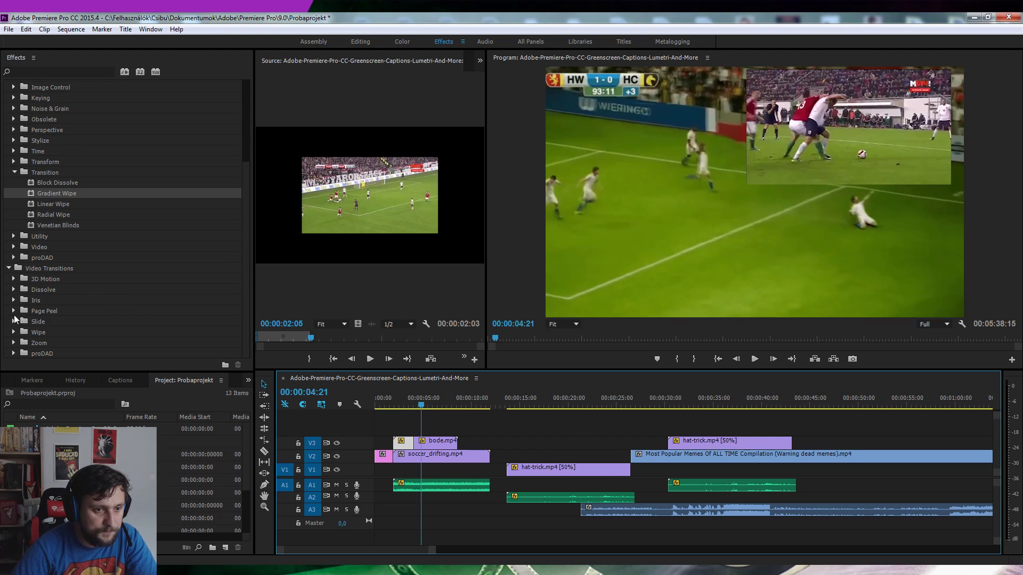
pyautogui.click(13, 343)
# Place a Cross Zoom transition at the start of bode.mp4 on V3 and play it from the beginning.
pyautogui.moveTo(46, 348); pyautogui.dragTo(398, 445)
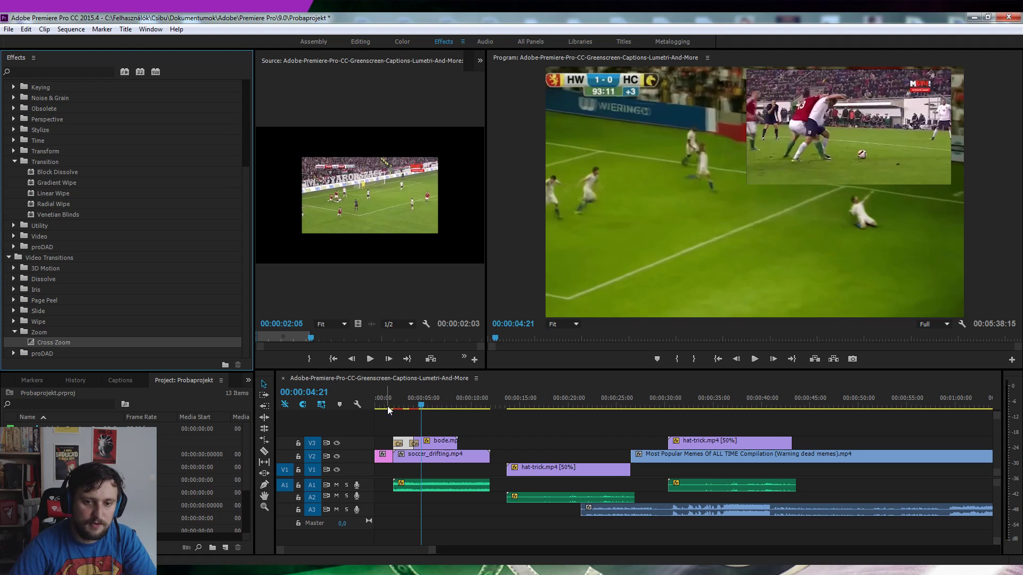
pyautogui.click(418, 477)
pyautogui.press('Home')
pyautogui.press('space')
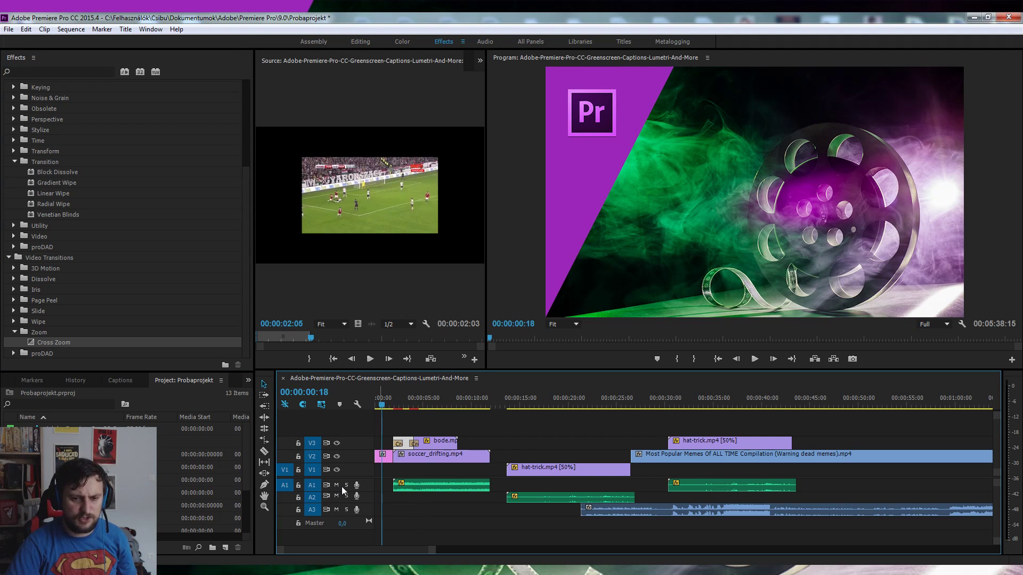
# Mute audio track A1 and replay, stepping frame by frame through the zoom to 00:00:06:01.
pyautogui.click(337, 485)
pyautogui.press('space')
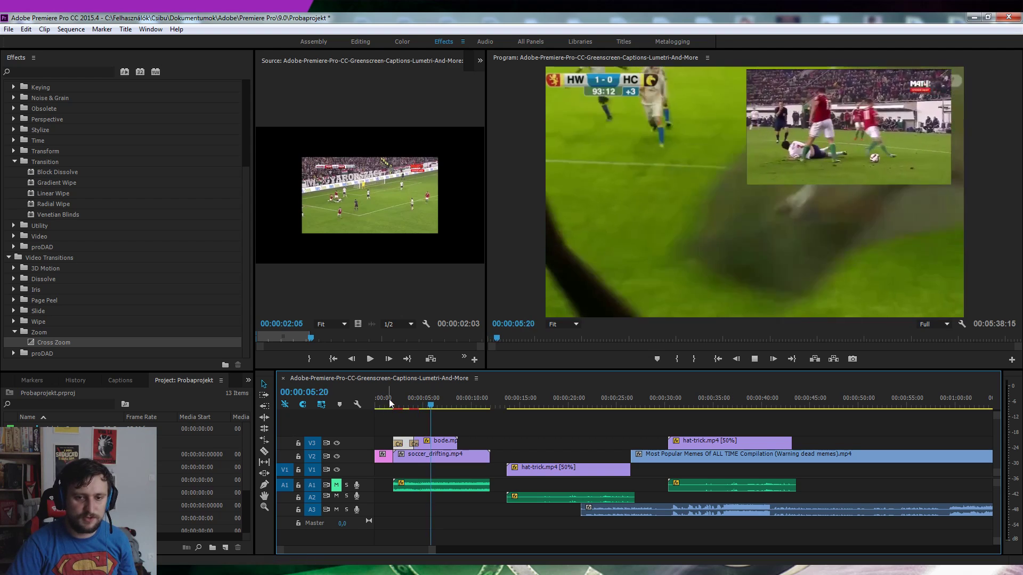
pyautogui.click(385, 398)
pyautogui.press('space')
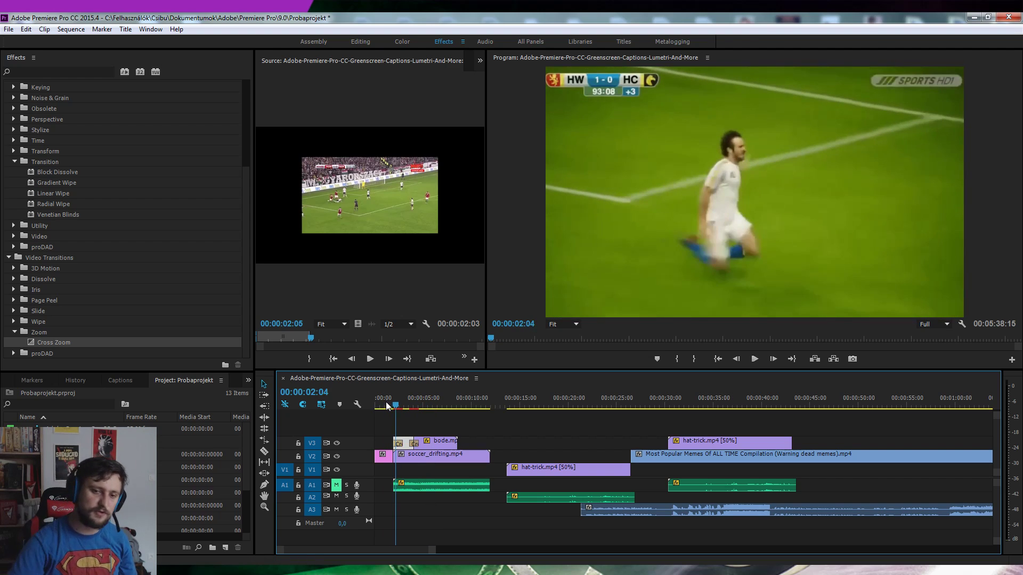
pyautogui.press('Right')
pyautogui.press('Right')
pyautogui.press('Right')
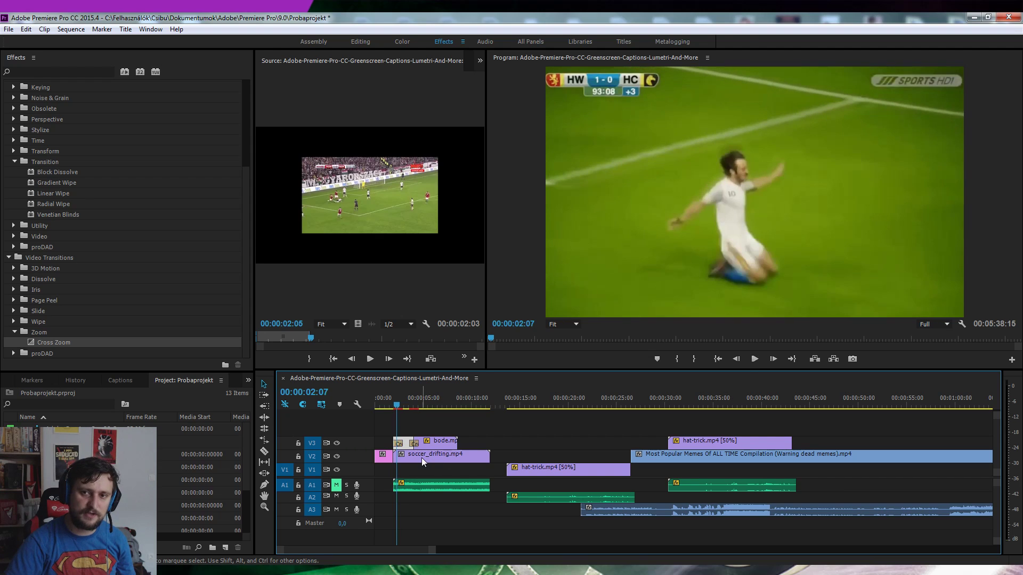
pyautogui.press('Right')
pyautogui.press('Right')
pyautogui.press('Right')
pyautogui.press('Right')
pyautogui.press('Right')
pyautogui.press('Right')
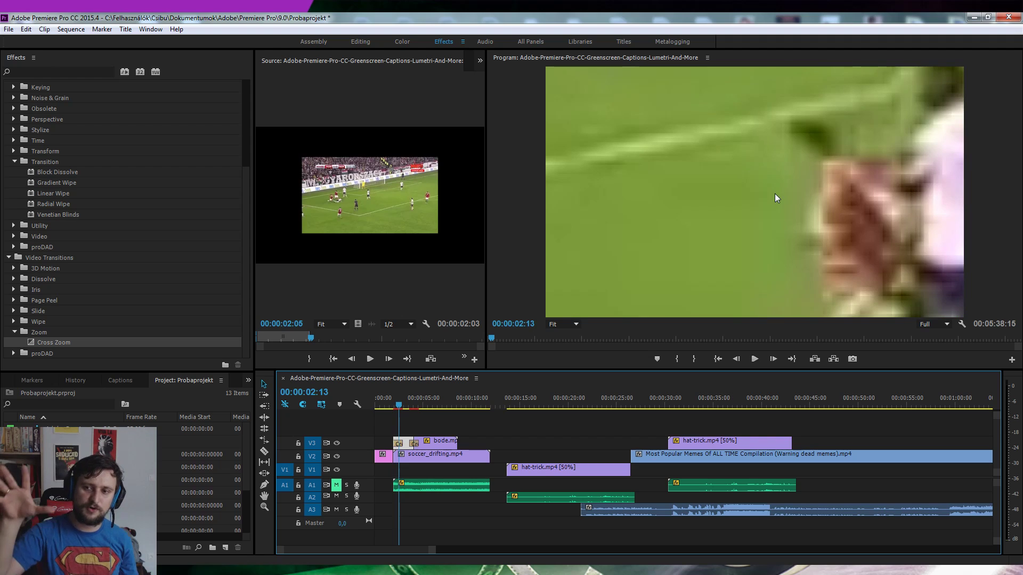
pyautogui.press('Right')
pyautogui.press('Right')
pyautogui.press('Right')
pyautogui.press('Right')
pyautogui.press('Right')
pyautogui.press('Right')
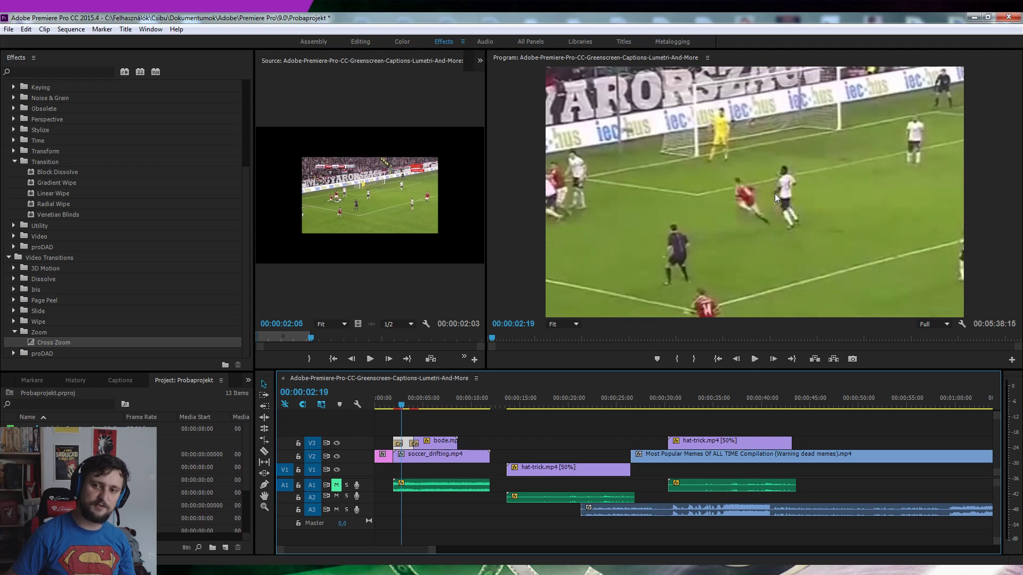
pyautogui.press('Right')
pyautogui.press('Right')
pyautogui.press('Right')
pyautogui.press('Right')
pyautogui.press('Right')
pyautogui.press('Right')
pyautogui.press('space')
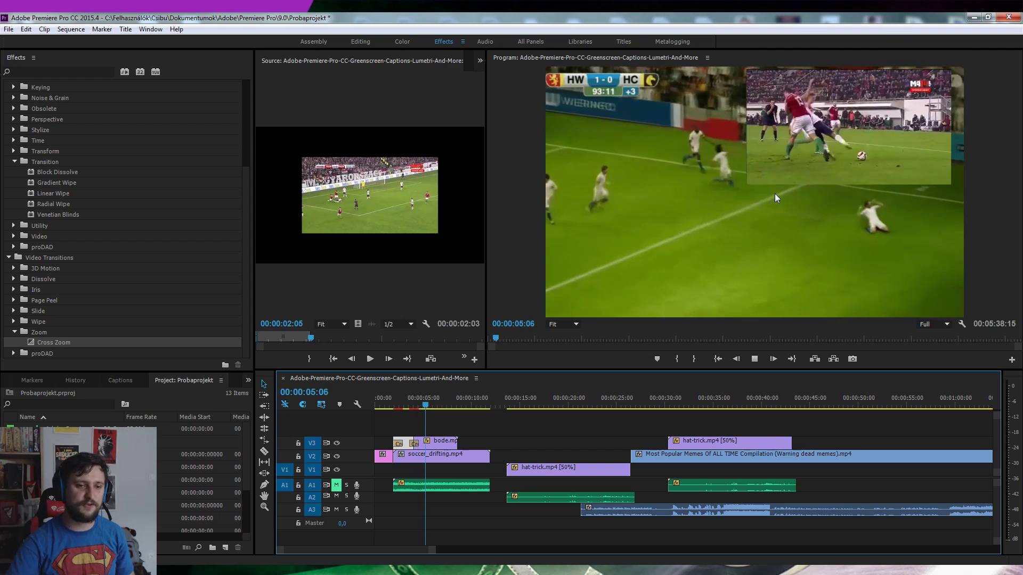
pyautogui.press('space')
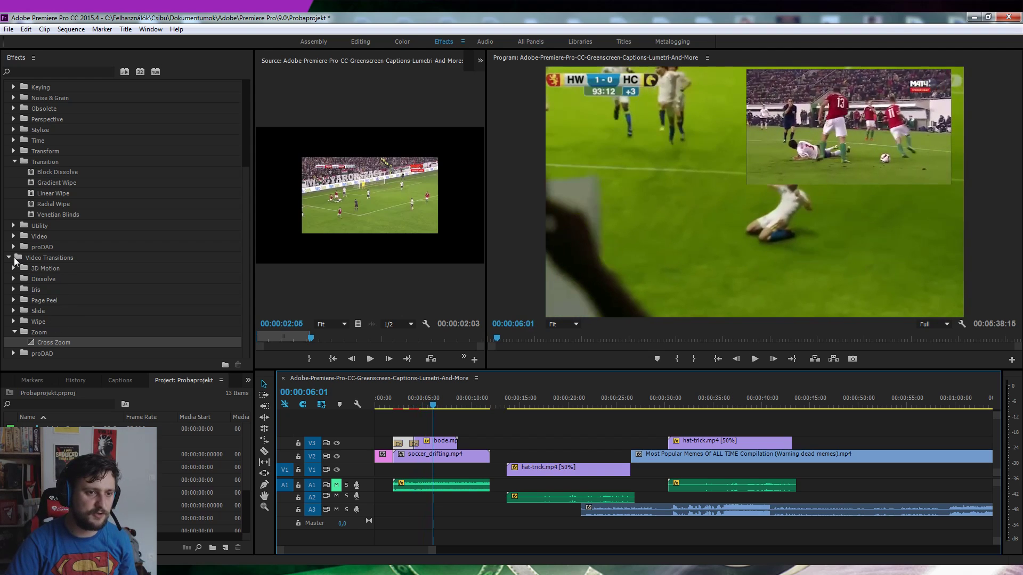
# Apply the Audio Transitions > Crossfade > Exponential Fade to the end of the A1 clip.
pyautogui.click(9, 259)
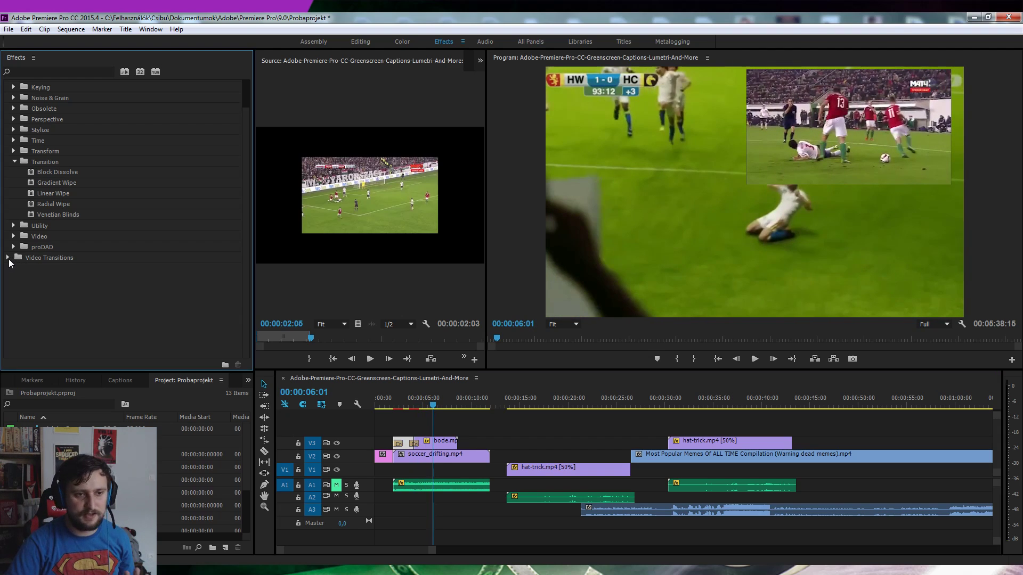
pyautogui.click(14, 162)
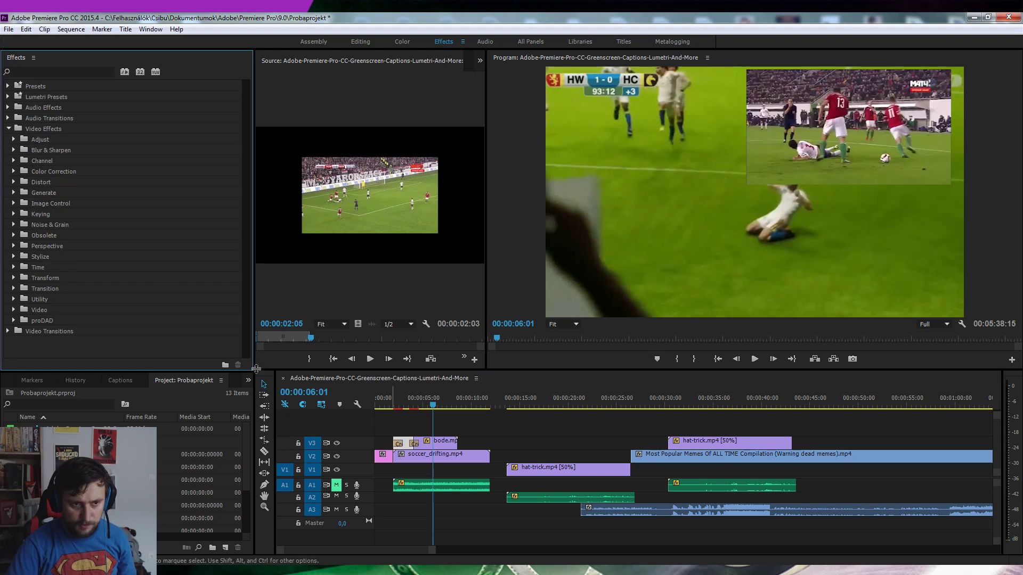
pyautogui.click(8, 118)
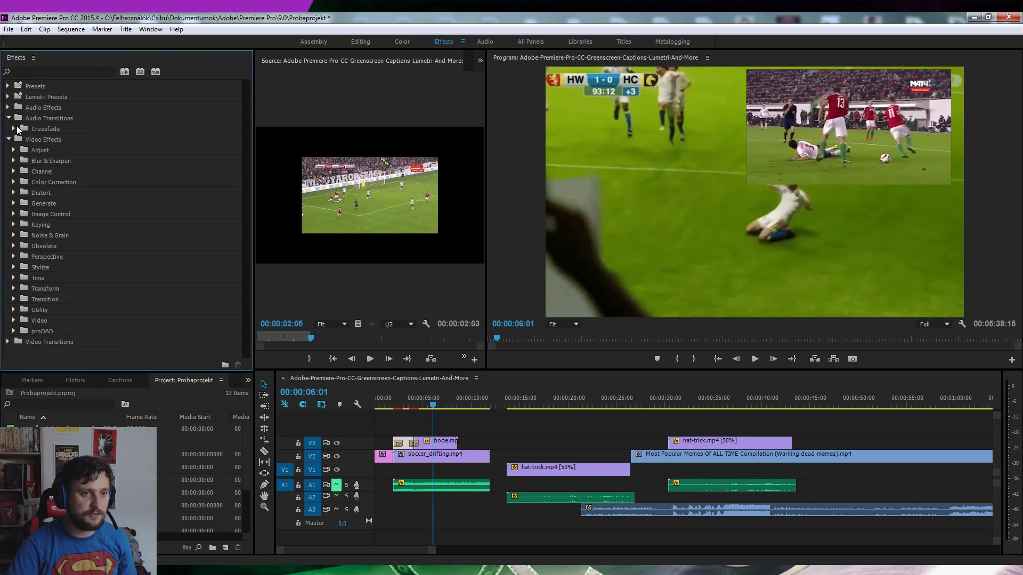
pyautogui.click(14, 129)
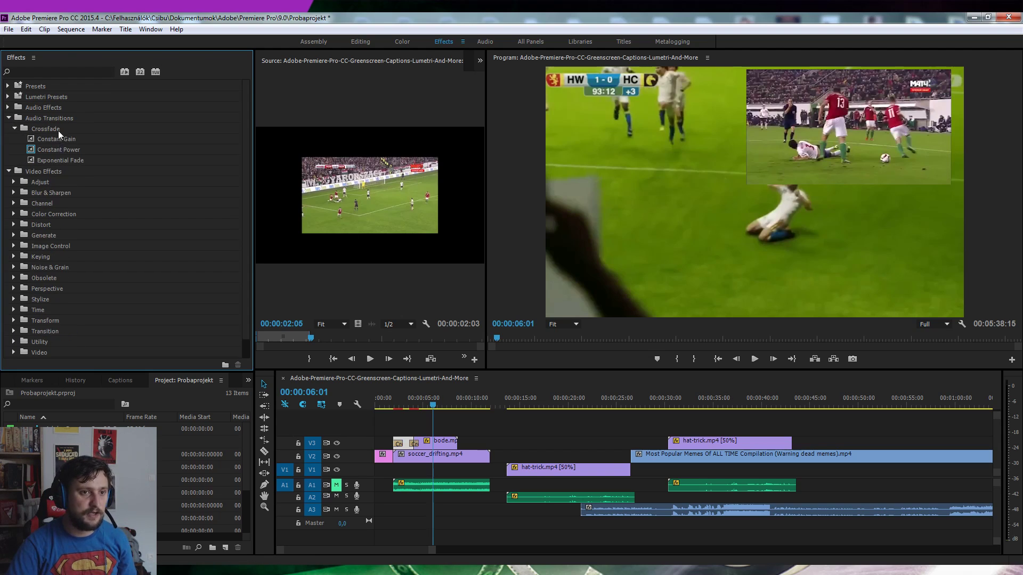
pyautogui.click(65, 161)
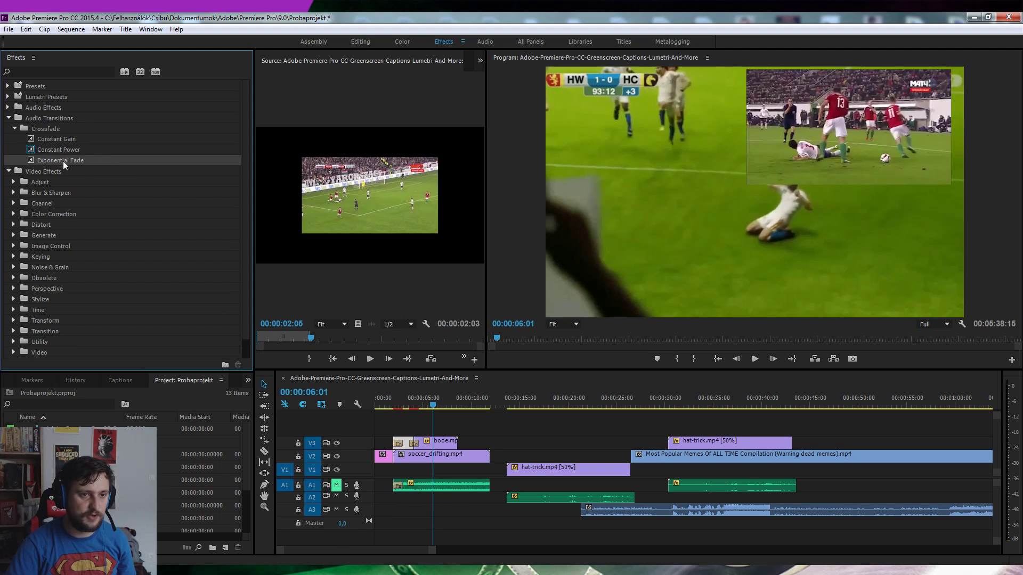
pyautogui.moveTo(486, 488); pyautogui.dragTo(487, 487)
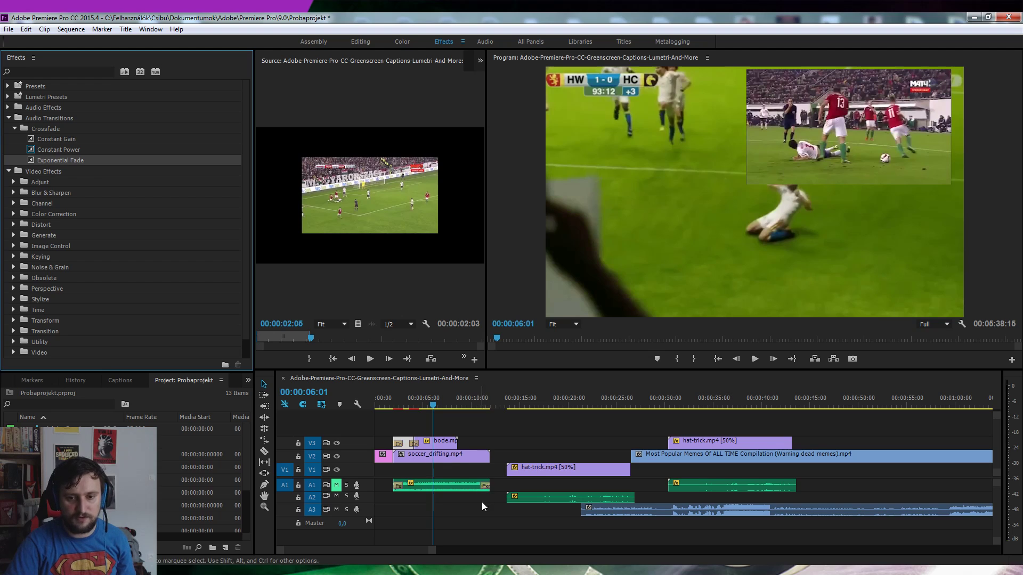
# Play the sequence from near the start and skip ahead to hear the fade out.
pyautogui.click(385, 404)
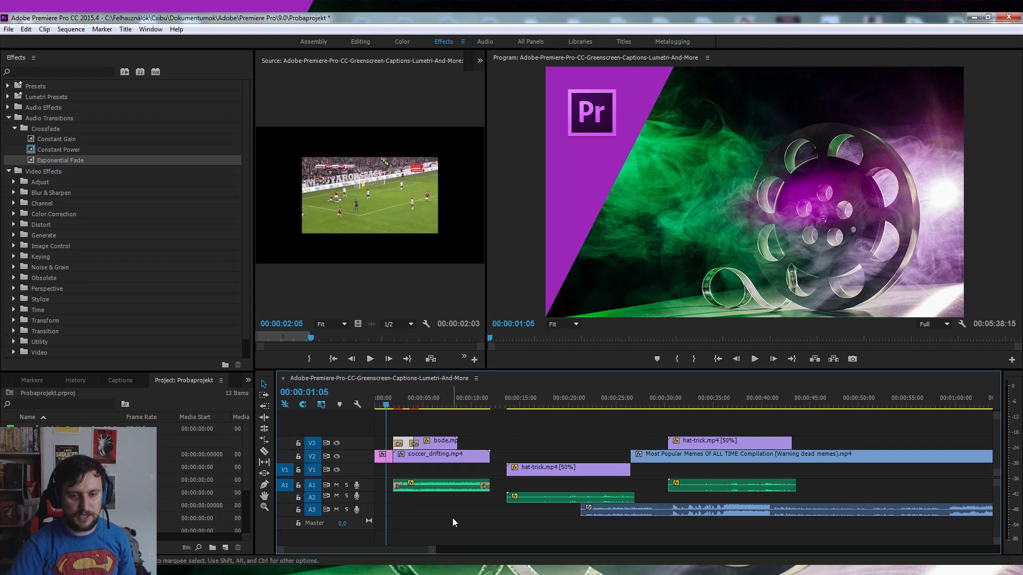
pyautogui.press('space')
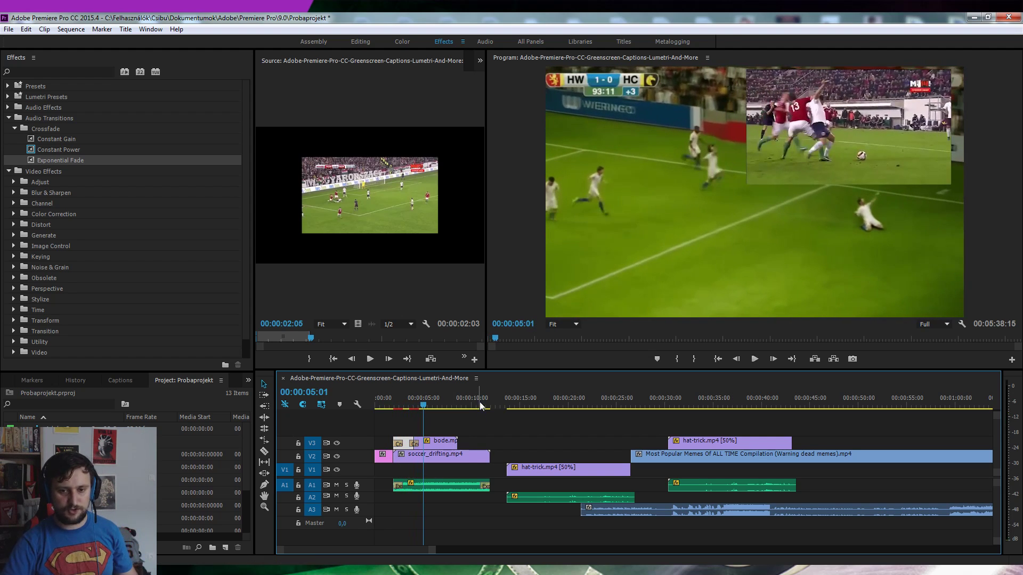
pyautogui.click(469, 401)
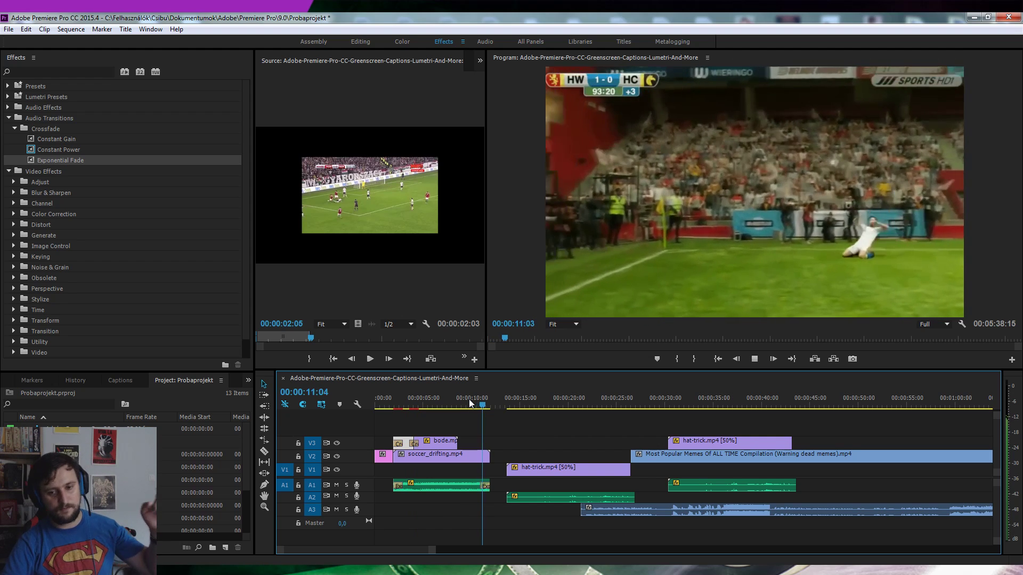
pyautogui.press('space')
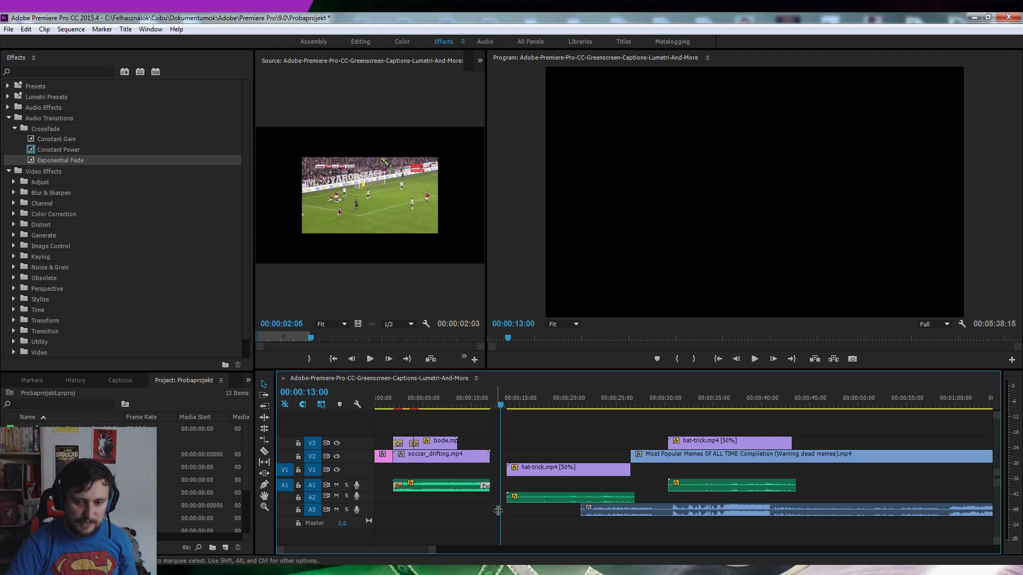
# Zoom into the timeline and lengthen the Exponential Fade on the A1 clip.
pyautogui.scroll(2, 481, 501)
pyautogui.scroll(2, 472, 491)
pyautogui.scroll(2, 472, 491)
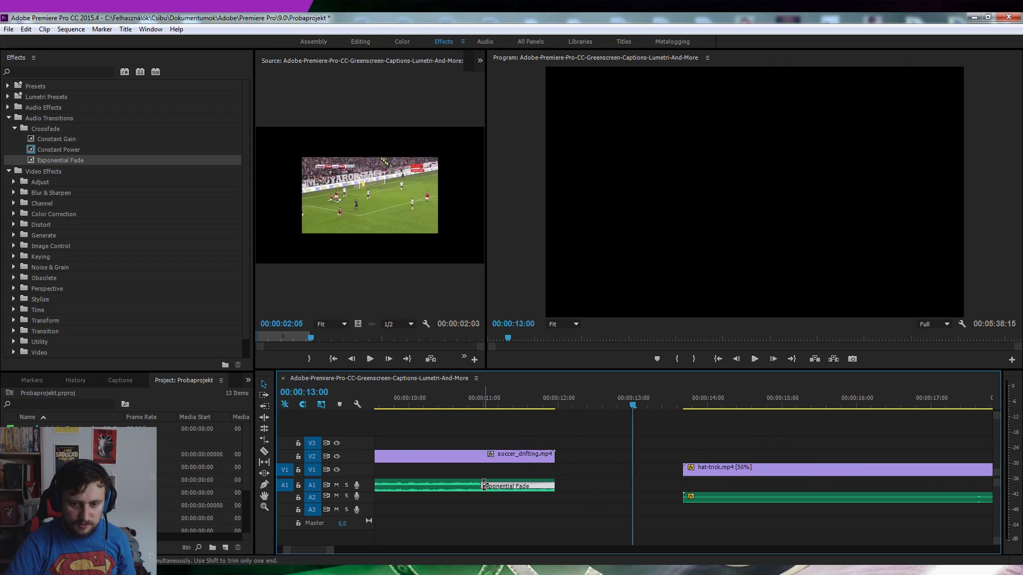
pyautogui.moveTo(485, 487)
pyautogui.mouseDown()
pyautogui.moveTo(396, 486)
pyautogui.moveTo(535, 486)
pyautogui.mouseUp()
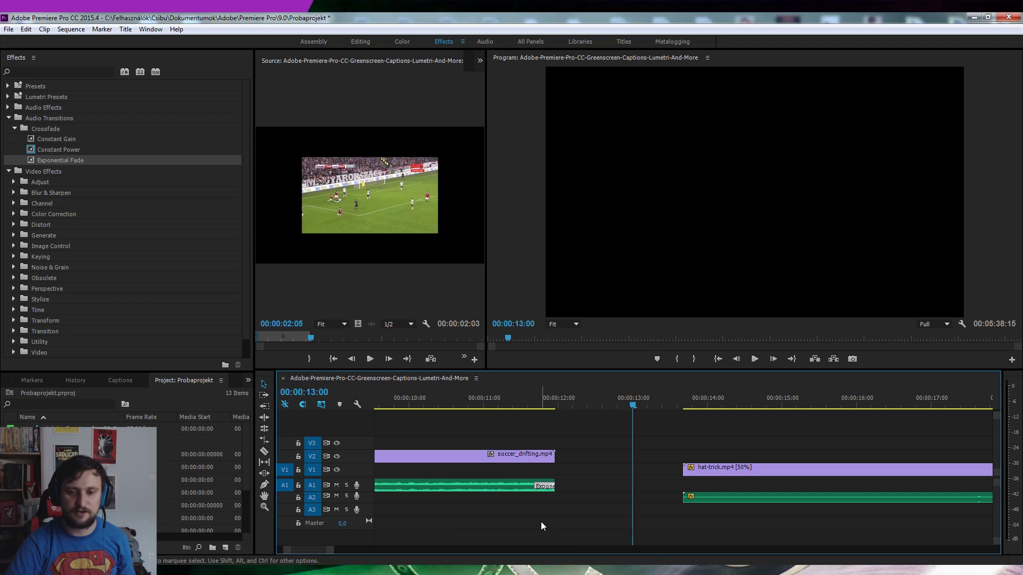
# Collapse the Audio Transitions group and expand Video Effects > Transform in the Effects panel.
pyautogui.scroll(-2, 435, 516)
pyautogui.scroll(-2, 319, 546)
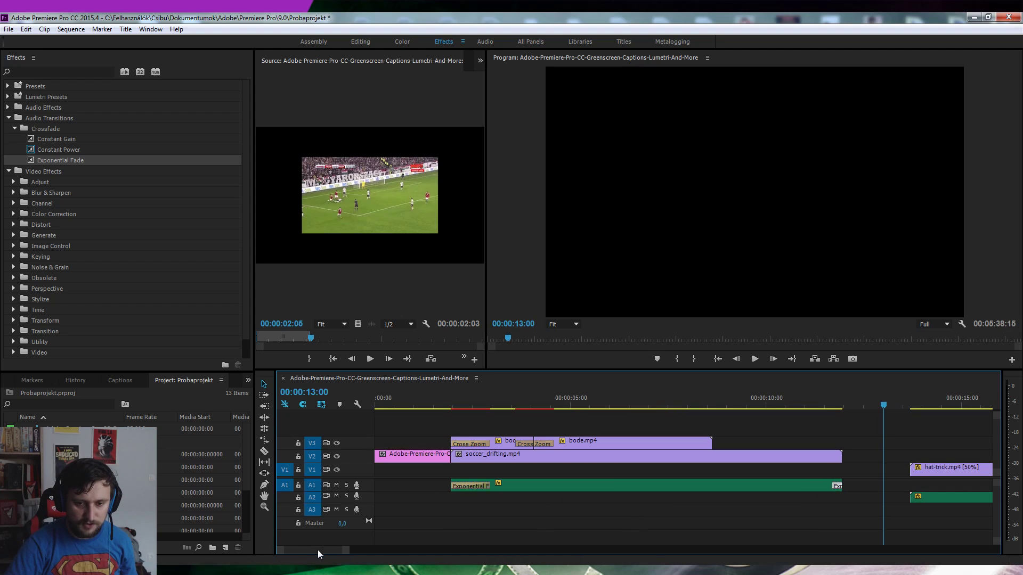
pyautogui.scroll(-1, 442, 517)
pyautogui.scroll(-1, 442, 516)
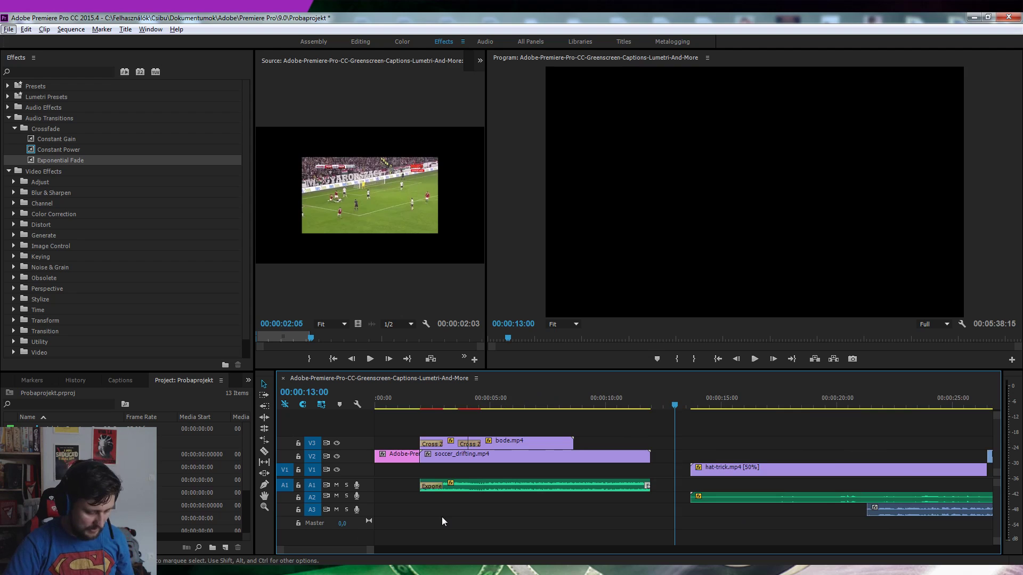
pyautogui.scroll(-2, 443, 517)
pyautogui.scroll(-1, 442, 516)
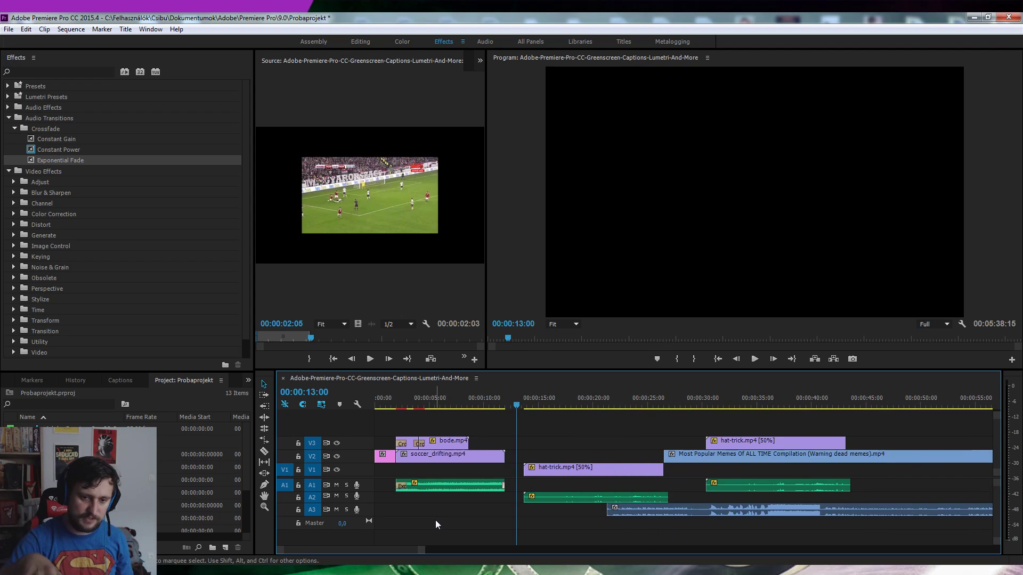
pyautogui.scroll(-1, 436, 520)
pyautogui.scroll(-1, 435, 520)
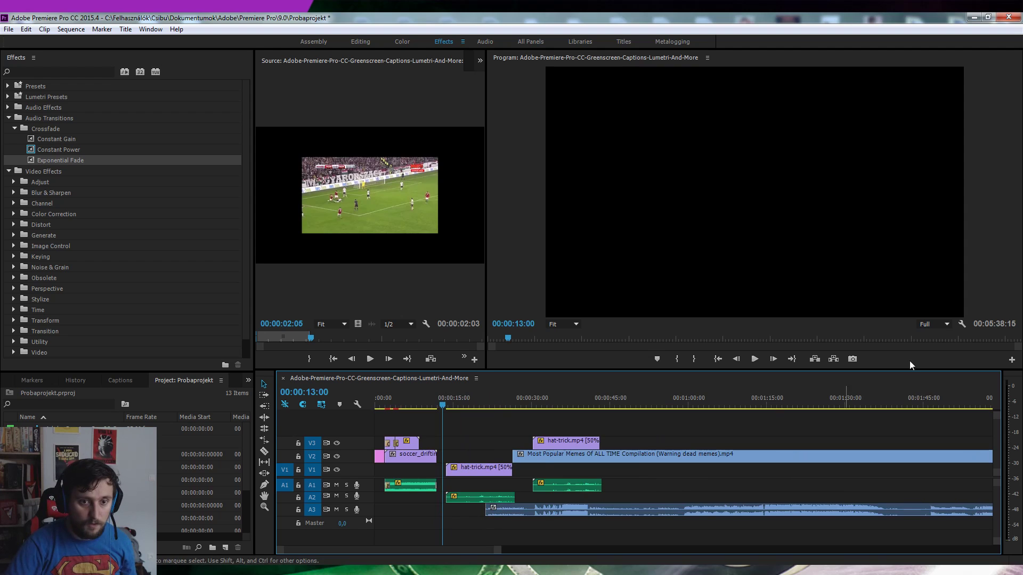
pyautogui.click(10, 120)
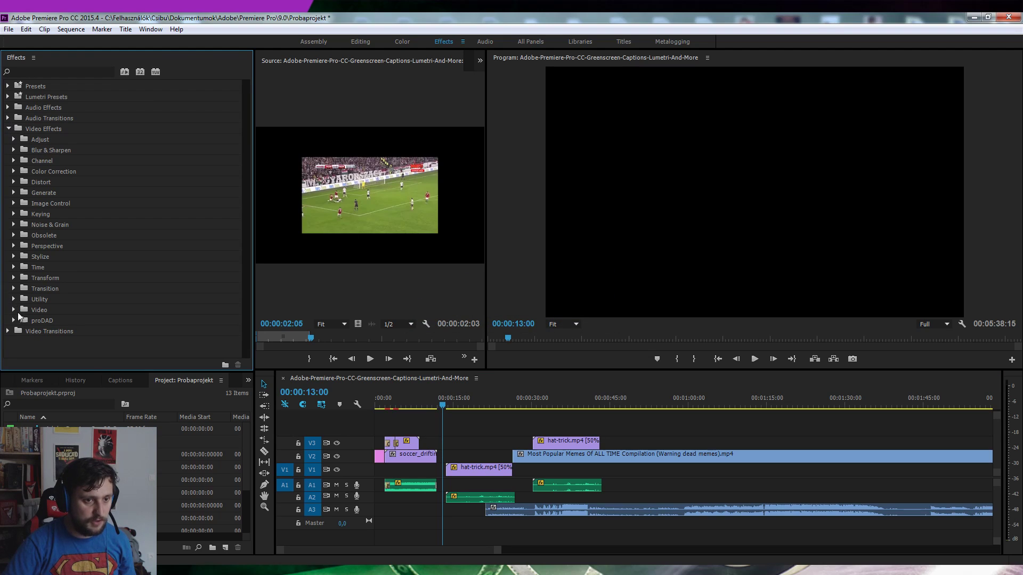
pyautogui.click(13, 279)
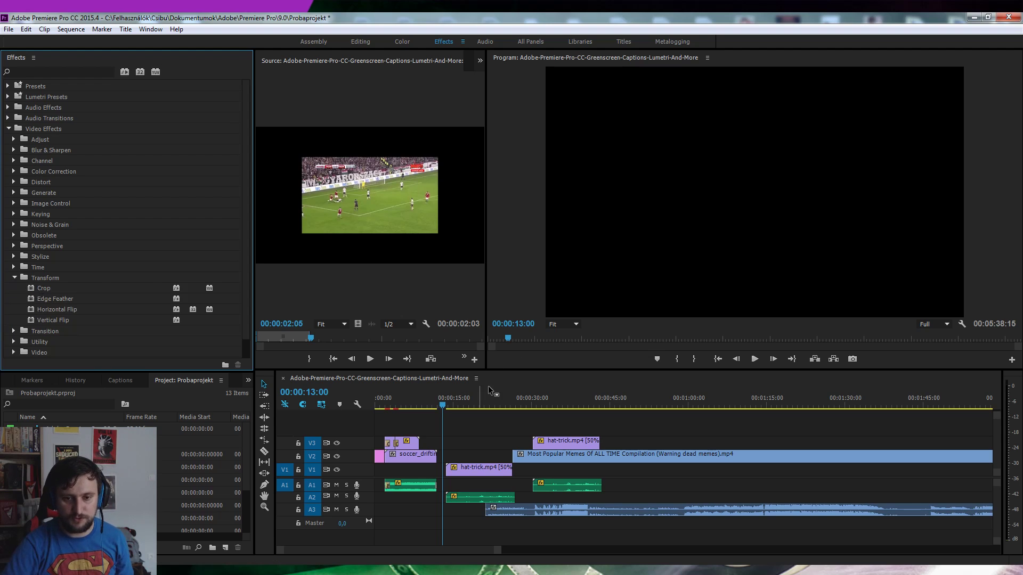
# Move the playhead to 00:00:17:01, shift the A3 clip later, and marquee-select the football clips.
pyautogui.moveTo(417, 406); pyautogui.dragTo(466, 399)
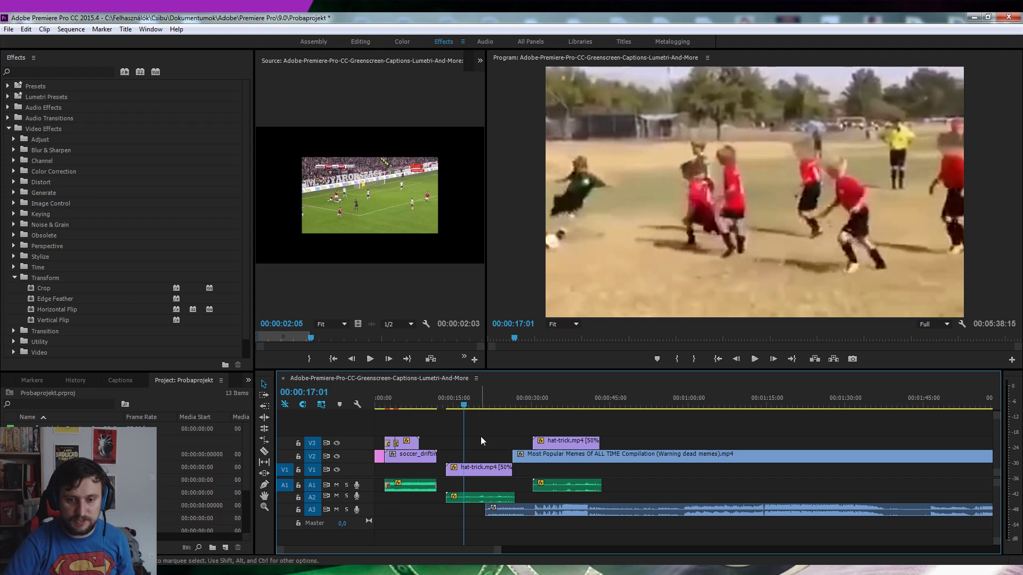
pyautogui.moveTo(540, 516); pyautogui.dragTo(580, 515)
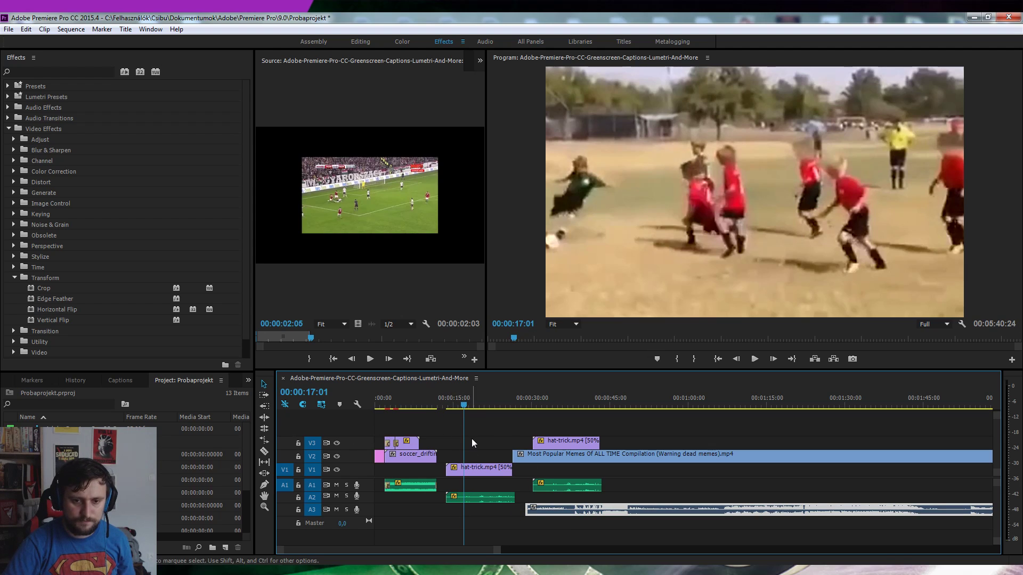
pyautogui.moveTo(389, 425); pyautogui.dragTo(576, 508)
# Delete the selected football clips and place neymar.mp4 at the start of V1.
pyautogui.press('Delete')
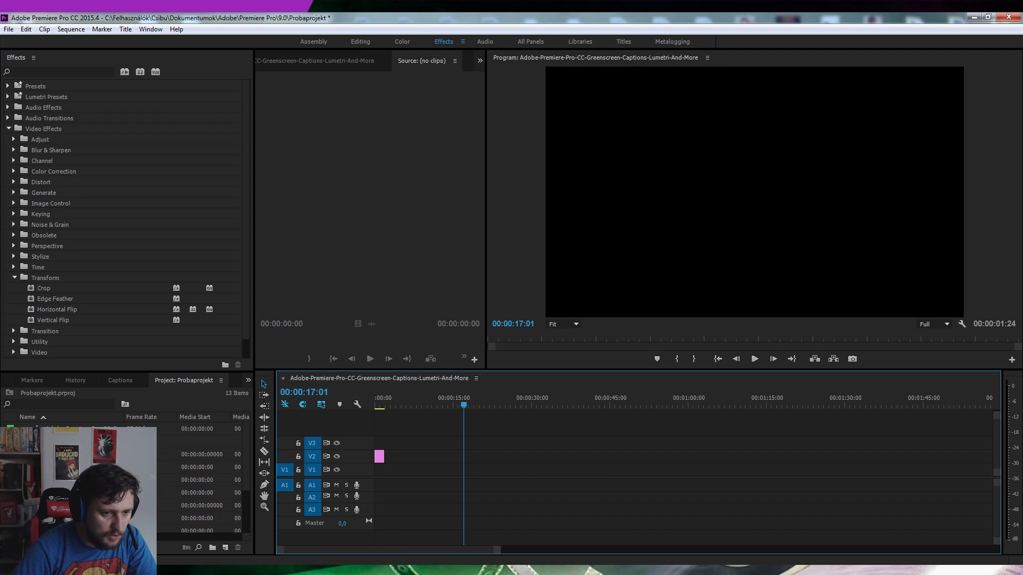
pyautogui.moveTo(176, 505)
pyautogui.mouseDown()
pyautogui.moveTo(395, 492)
pyautogui.moveTo(498, 465)
pyautogui.mouseUp()
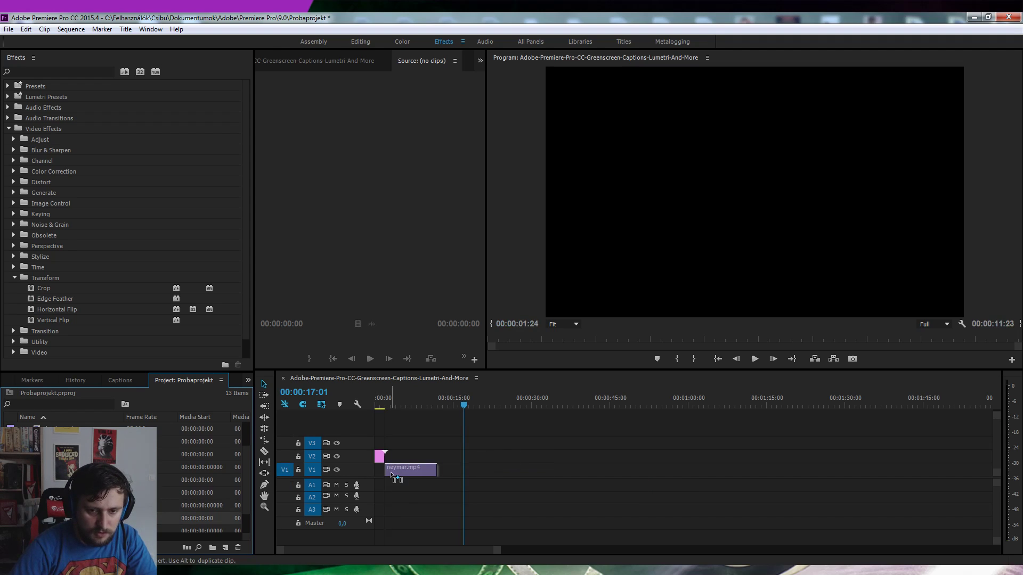
pyautogui.moveTo(498, 465); pyautogui.dragTo(386, 468)
# Play back neymar.mp4 from the sequence start, then park the playhead at 00:00:01:16.
pyautogui.click(387, 405)
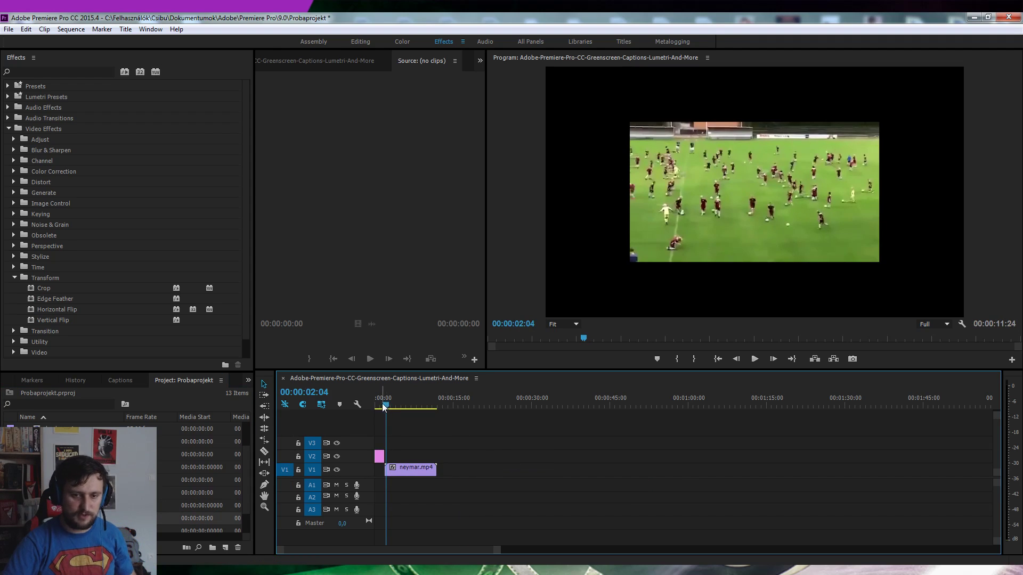
pyautogui.click(379, 406)
pyautogui.press('space')
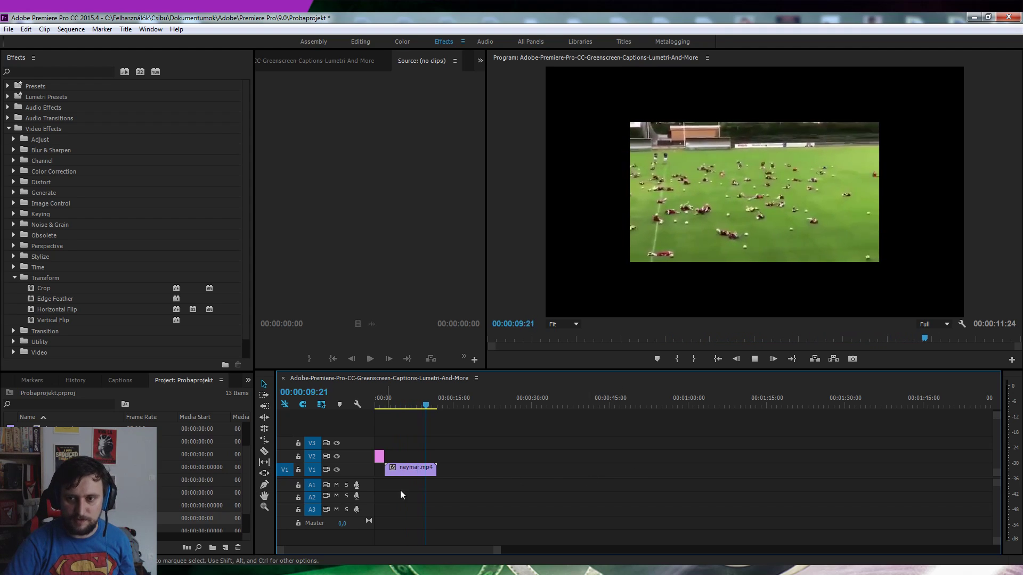
pyautogui.press('space')
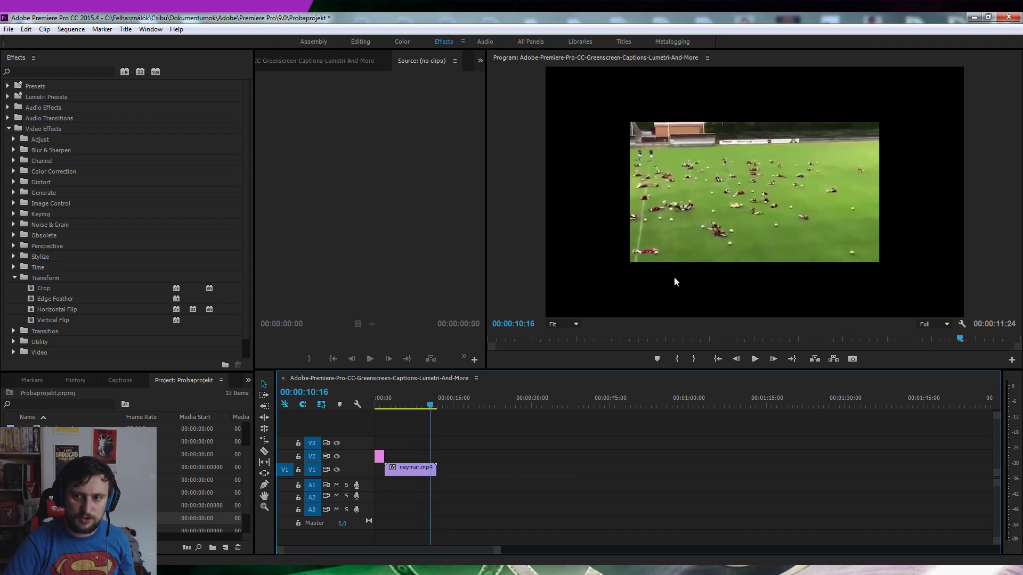
pyautogui.click(383, 410)
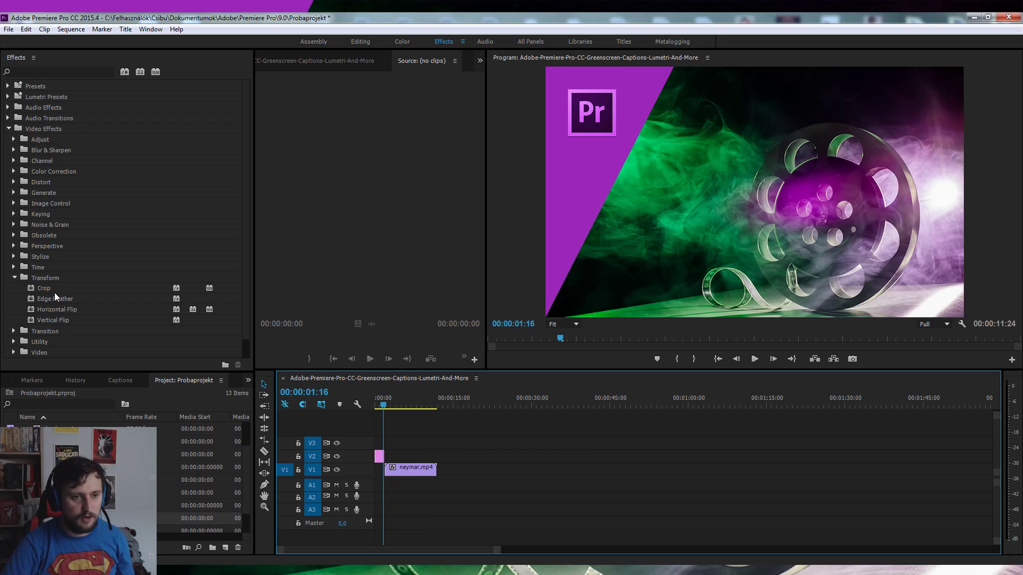
# Apply Transform > Crop to neymar.mp4 and view its 0% crop values in Effect Controls.
pyautogui.moveTo(53, 288)
pyautogui.mouseDown()
pyautogui.moveTo(147, 301)
pyautogui.moveTo(392, 444)
pyautogui.moveTo(406, 475)
pyautogui.mouseUp()
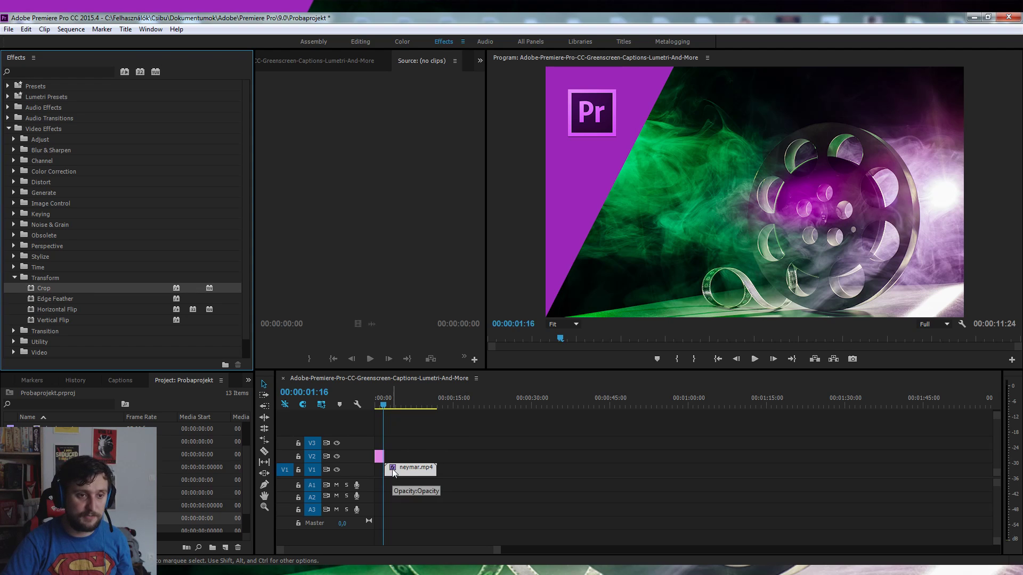
pyautogui.click(480, 61)
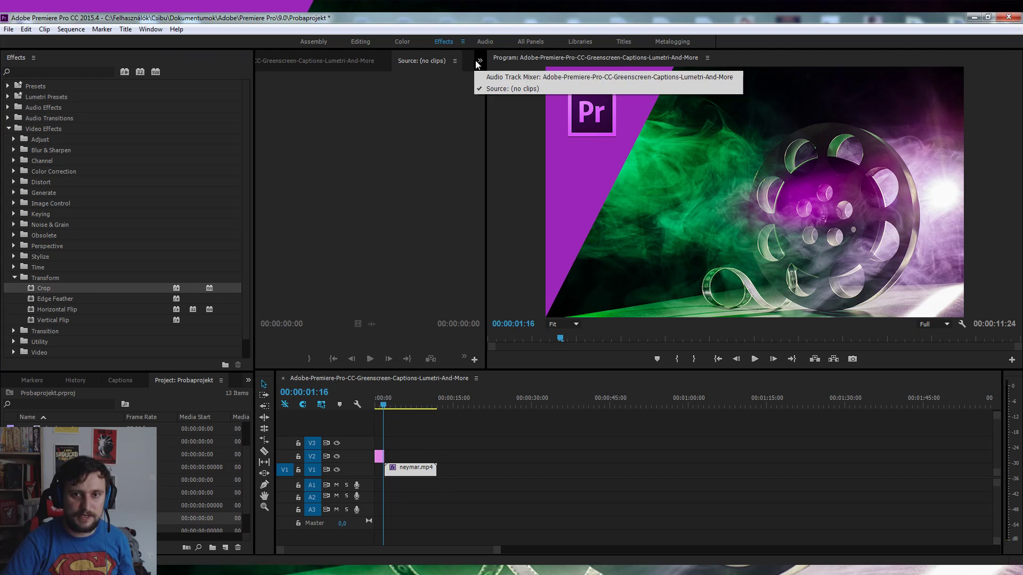
pyautogui.click(432, 134)
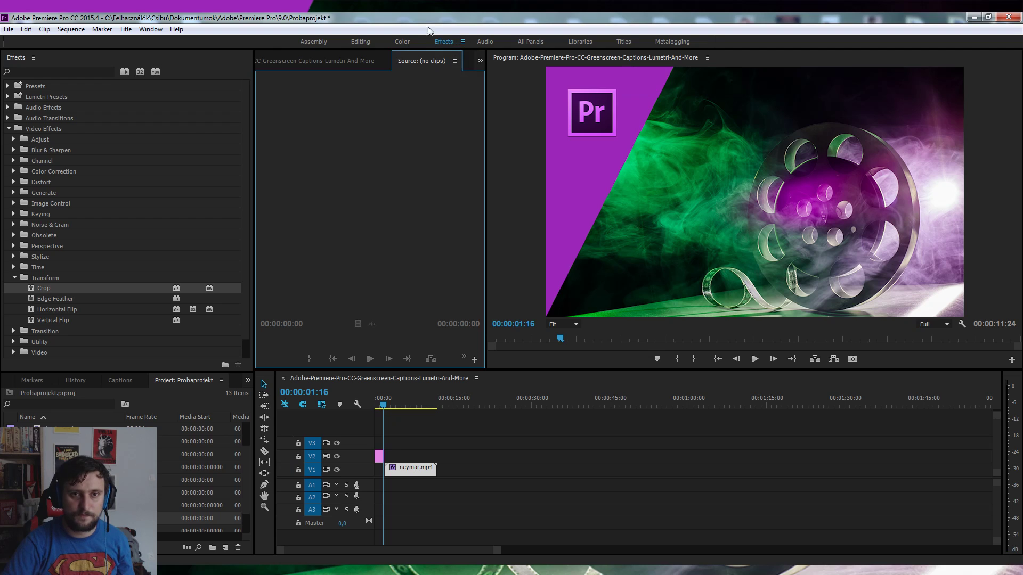
pyautogui.click(360, 42)
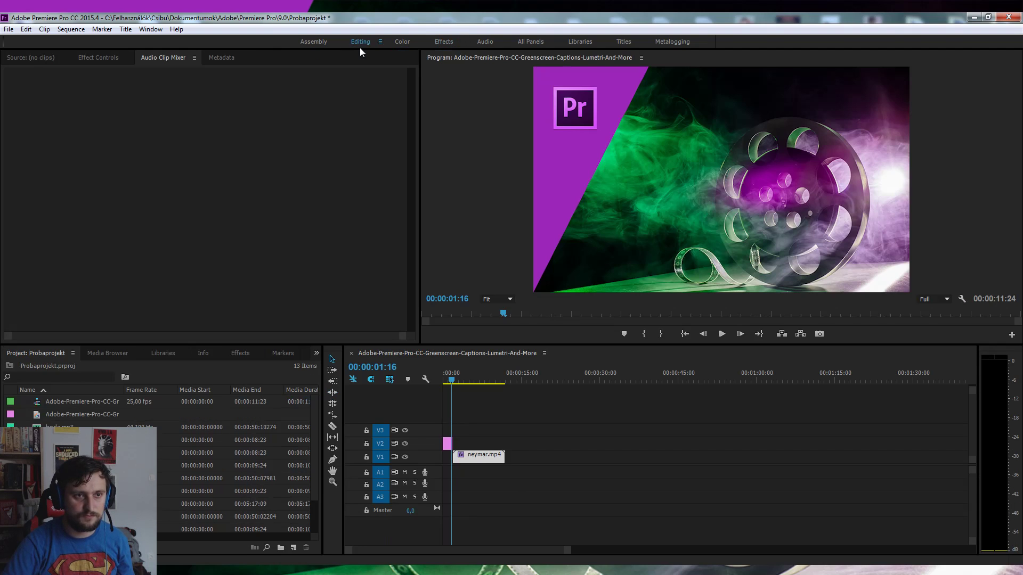
pyautogui.click(99, 57)
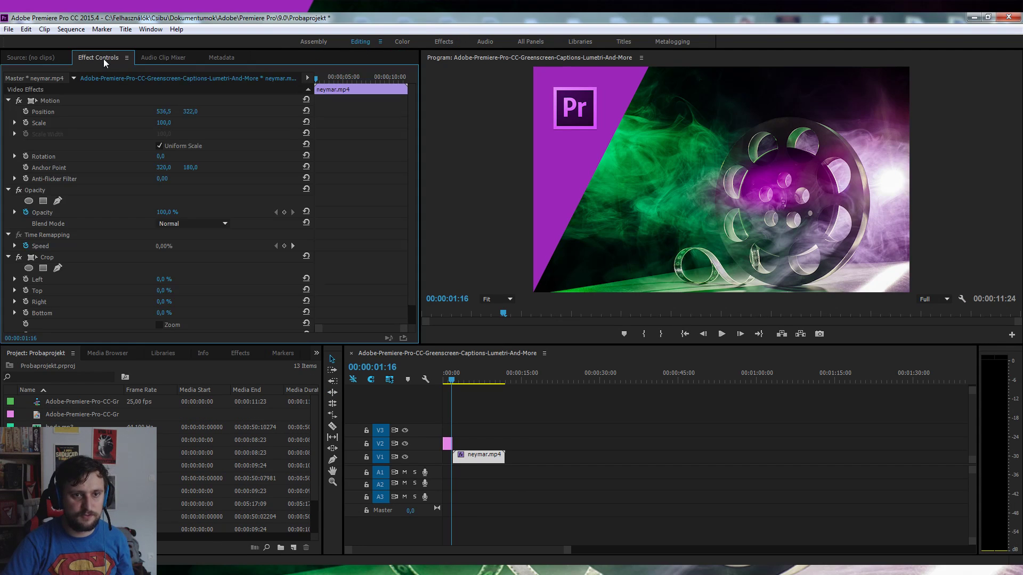
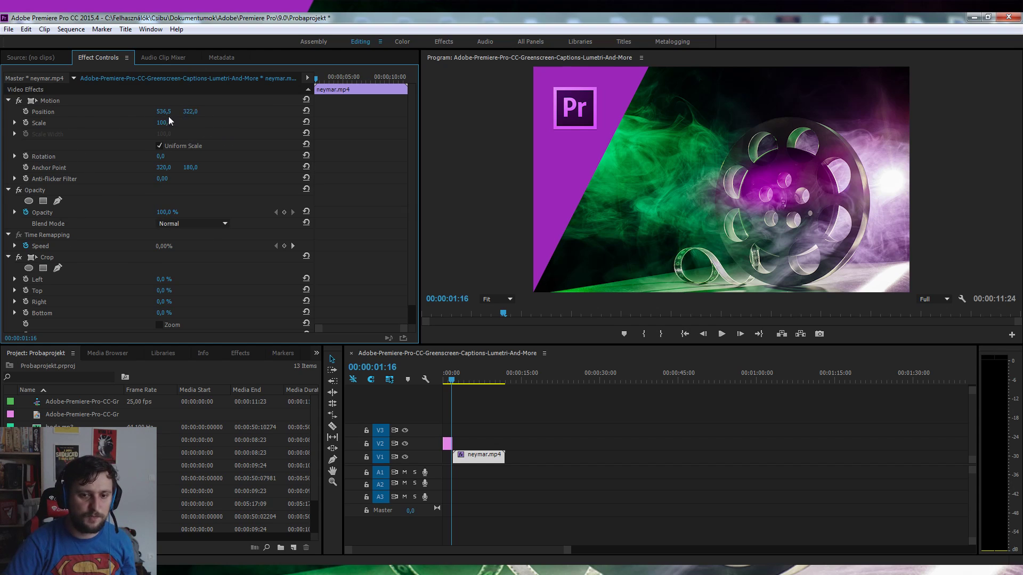
# Preview the neymar clip in the sequence and bring up its effect settings.
pyautogui.click(463, 376)
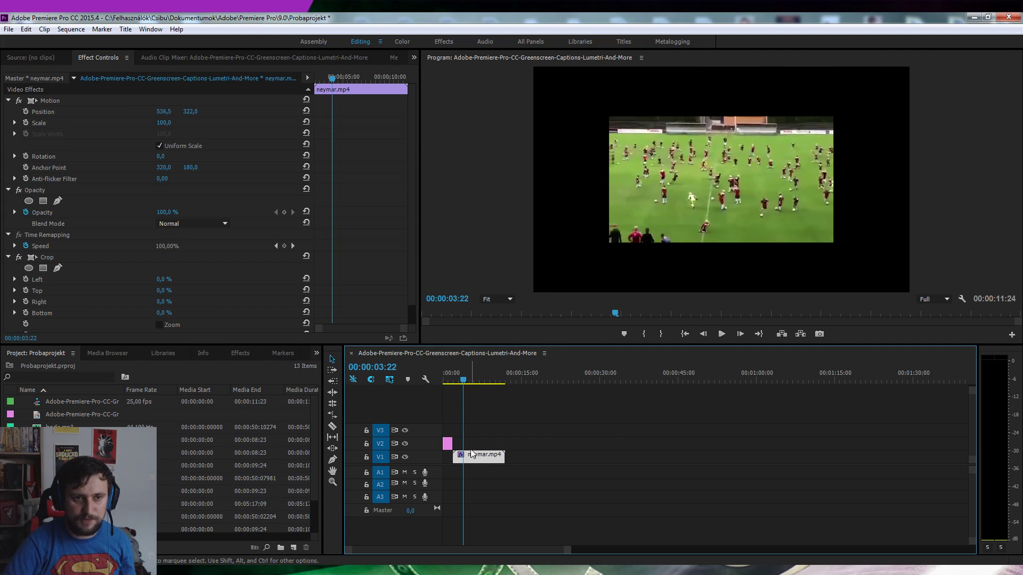
pyautogui.moveTo(450, 379); pyautogui.dragTo(477, 381)
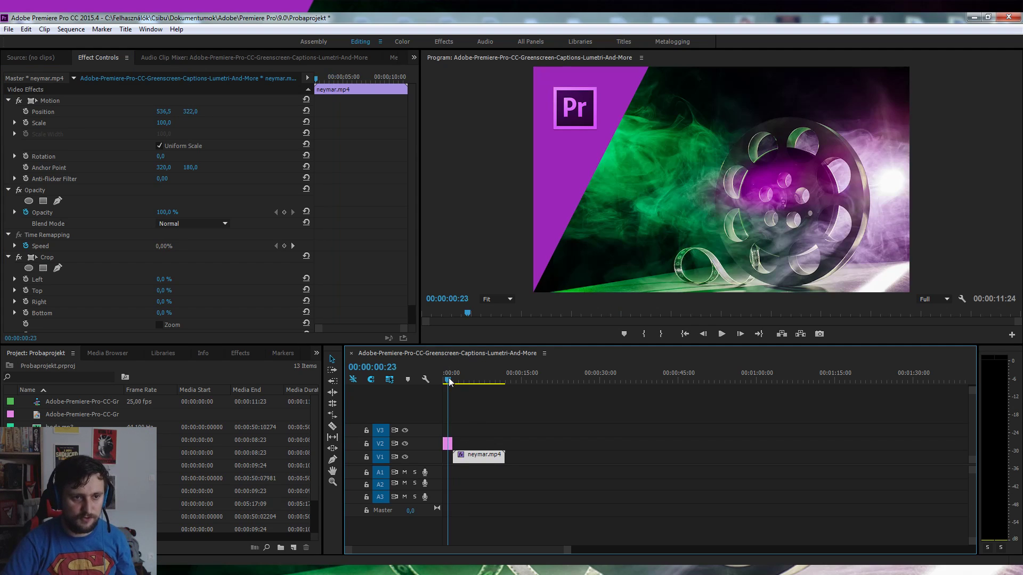
pyautogui.moveTo(477, 381); pyautogui.dragTo(462, 379)
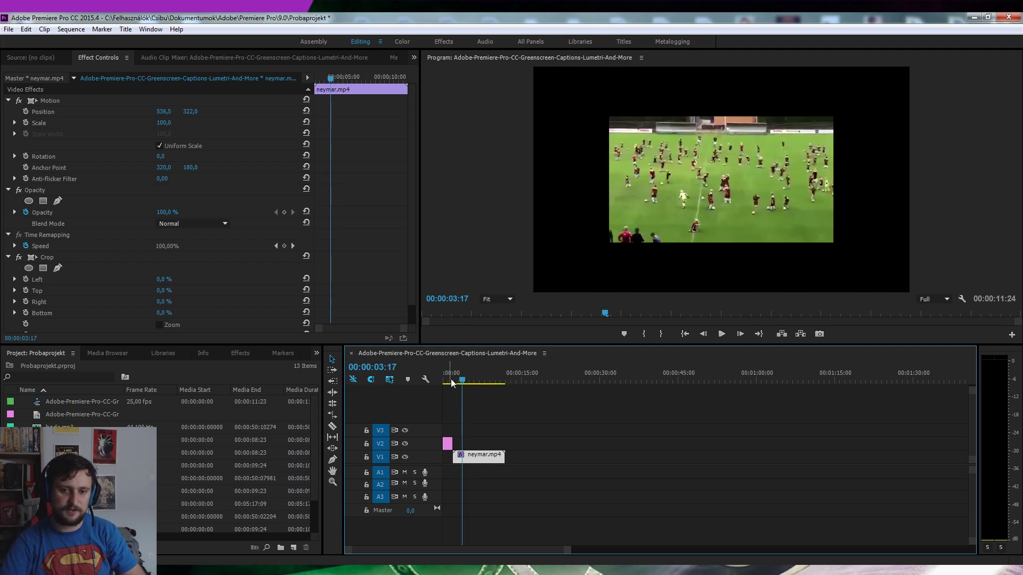
pyautogui.click(446, 380)
pyautogui.click(485, 381)
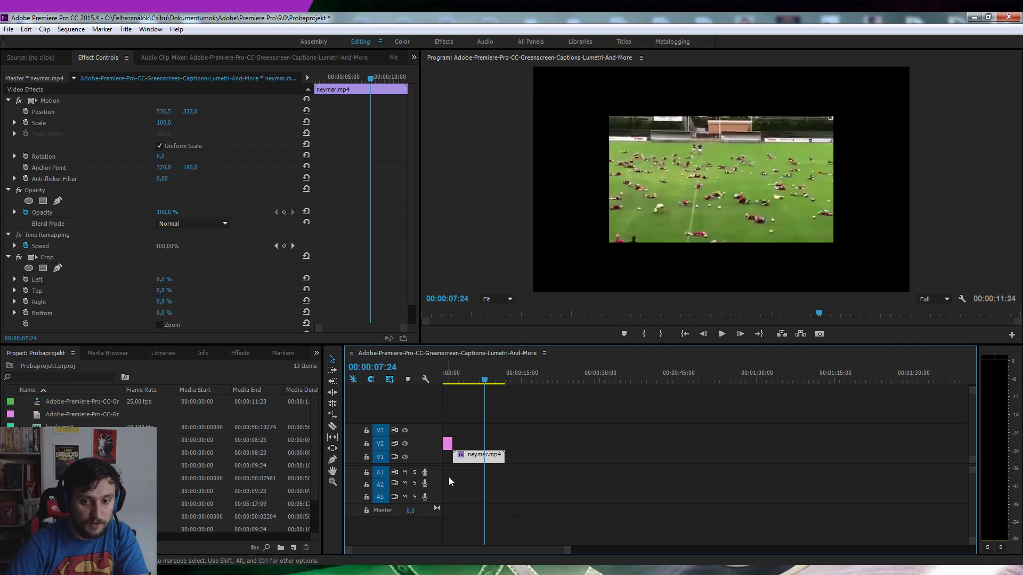
pyautogui.doubleClick(463, 459)
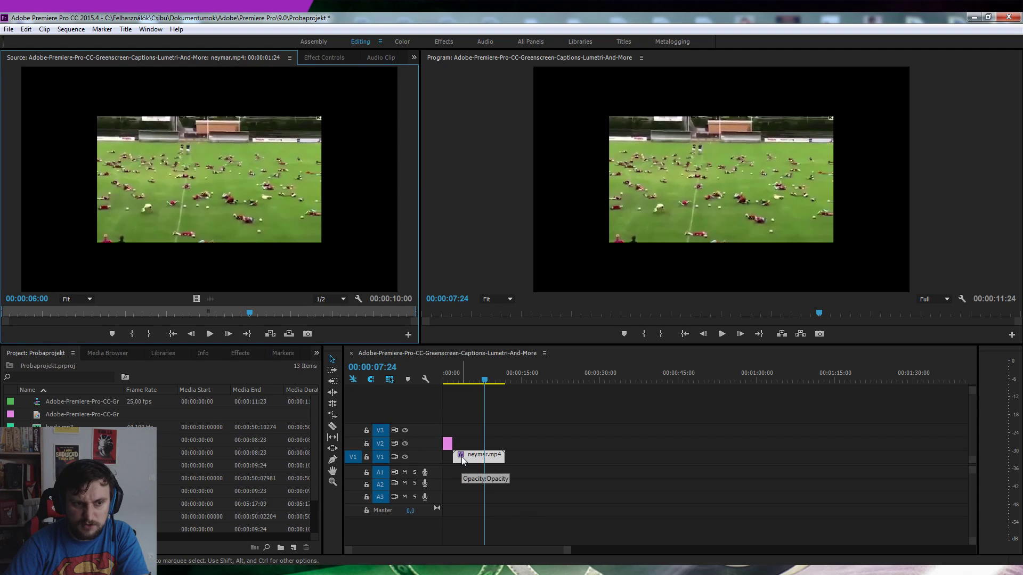
pyautogui.click(333, 61)
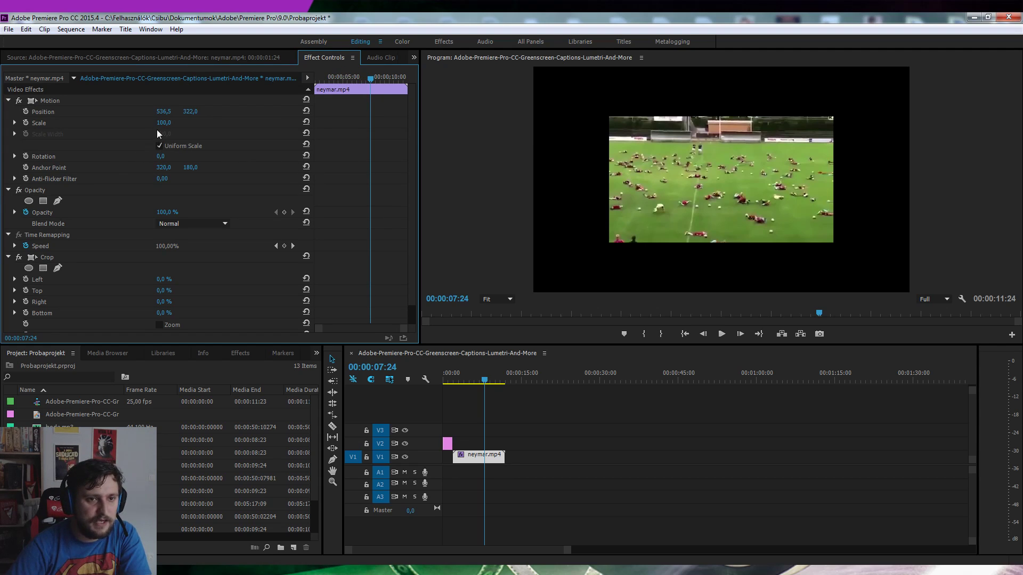
# Scale neymar to 113%, rotation 0, opacity 42%, and add bode.mp4 on V2 beneath it.
pyautogui.moveTo(164, 123)
pyautogui.mouseDown()
pyautogui.moveTo(178, 123)
pyautogui.moveTo(154, 114)
pyautogui.moveTo(191, 111)
pyautogui.mouseUp()
pyautogui.moveTo(160, 156); pyautogui.dragTo(159, 158)
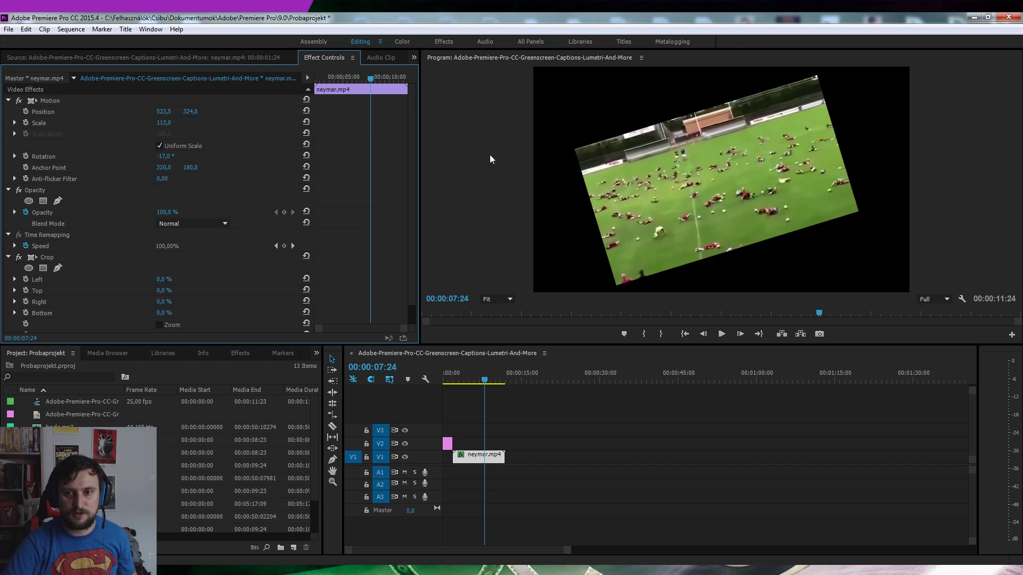
pyautogui.click(622, 191)
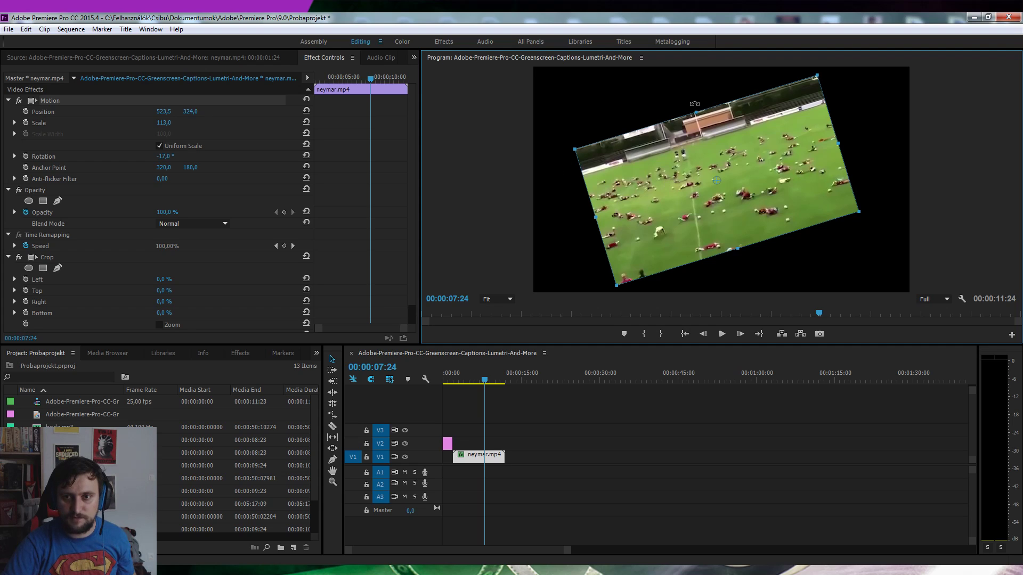
pyautogui.moveTo(694, 103); pyautogui.dragTo(716, 96)
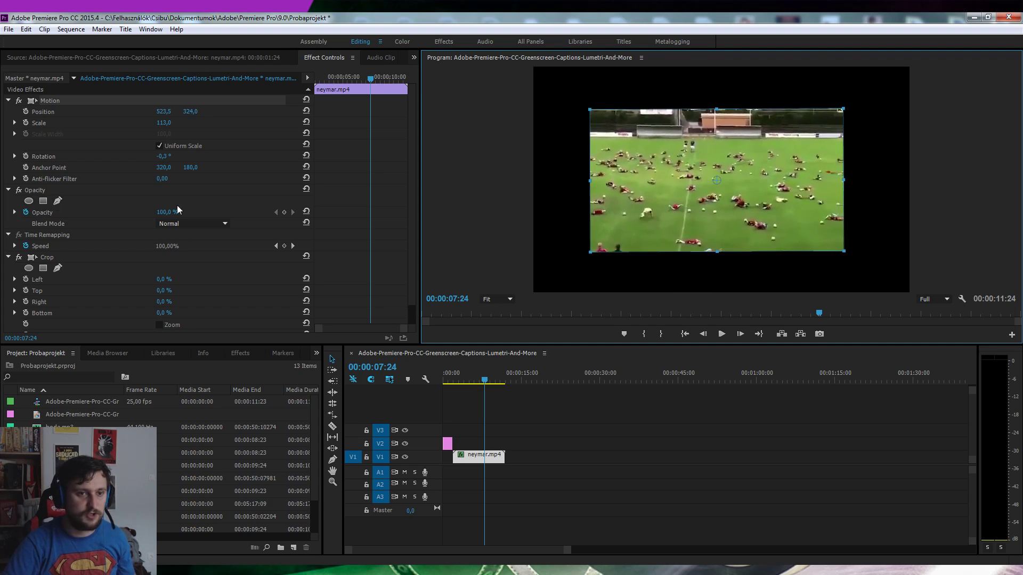
pyautogui.click(173, 154)
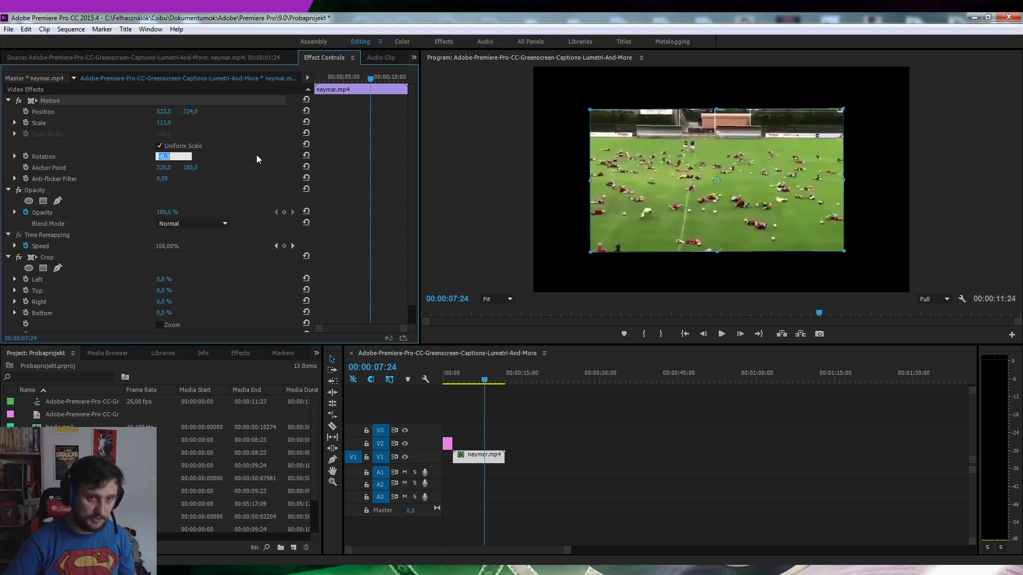
pyautogui.write('0')
pyautogui.press('Return')
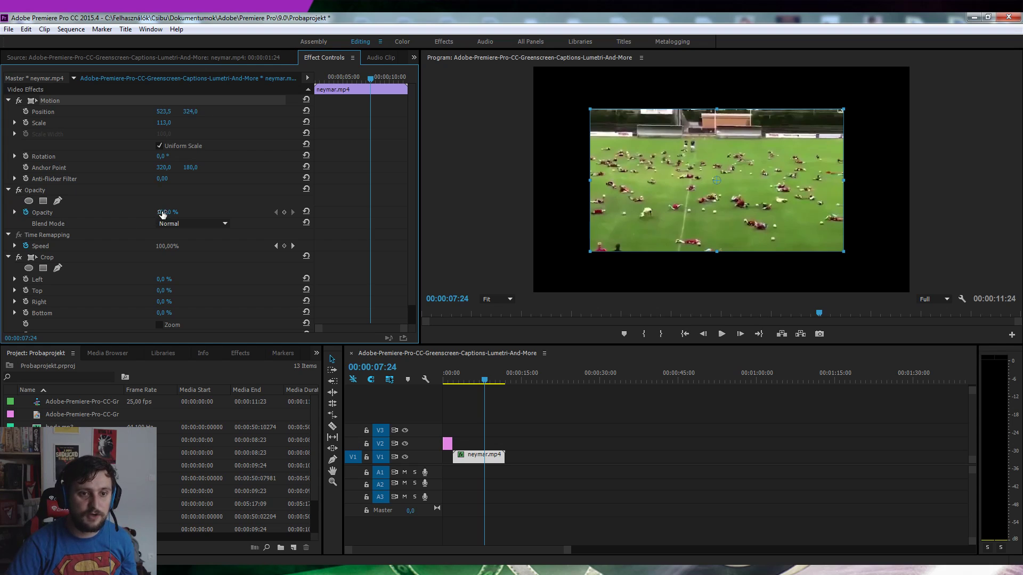
pyautogui.moveTo(163, 213); pyautogui.dragTo(129, 217)
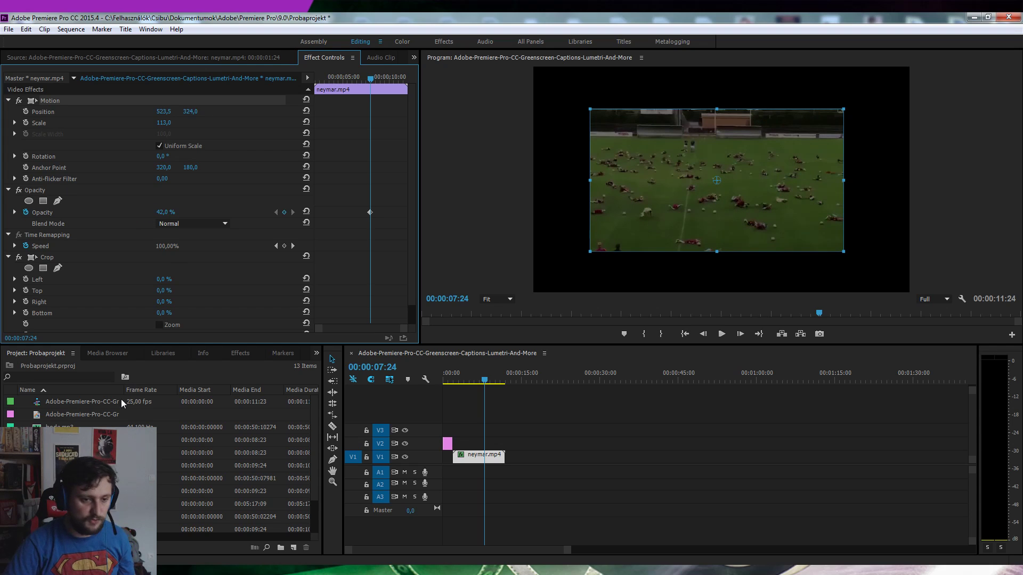
pyautogui.moveTo(133, 453)
pyautogui.mouseDown()
pyautogui.moveTo(471, 462)
pyautogui.moveTo(457, 448)
pyautogui.moveTo(478, 449)
pyautogui.mouseUp()
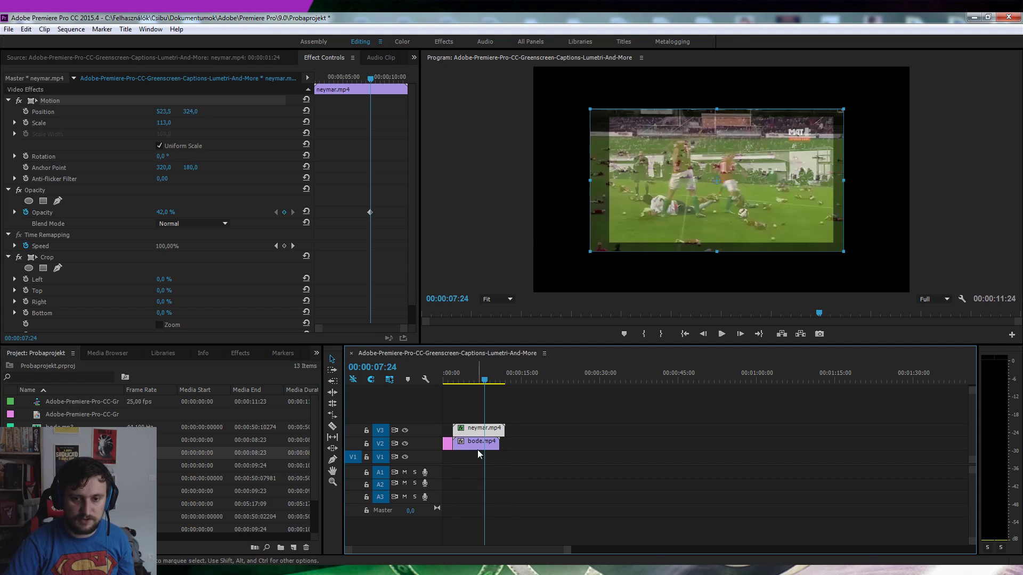
# Hide the V2 bode track and bring the neymar clip's opacity back to 100%.
pyautogui.moveTo(452, 380); pyautogui.dragTo(479, 379)
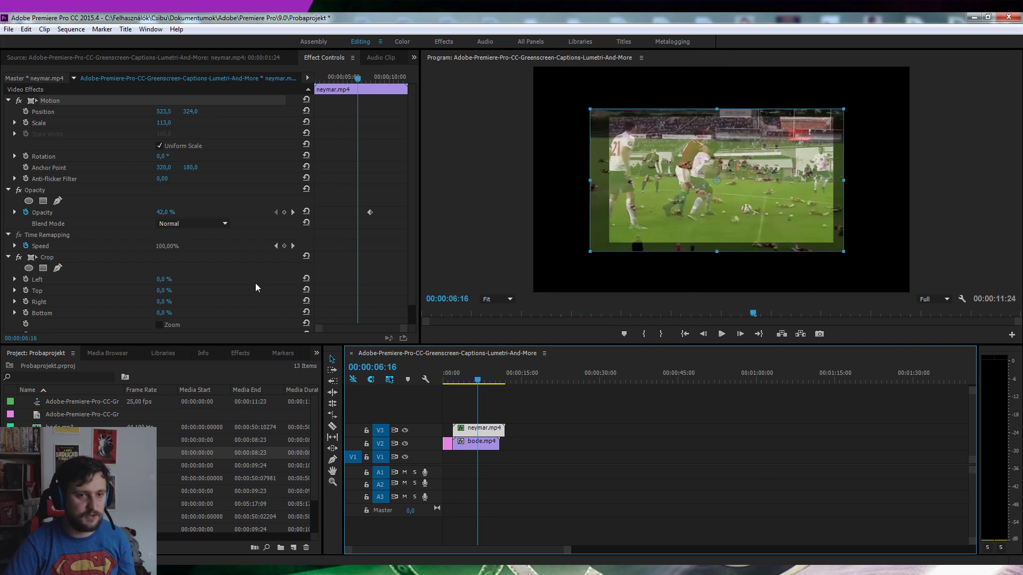
pyautogui.click(405, 444)
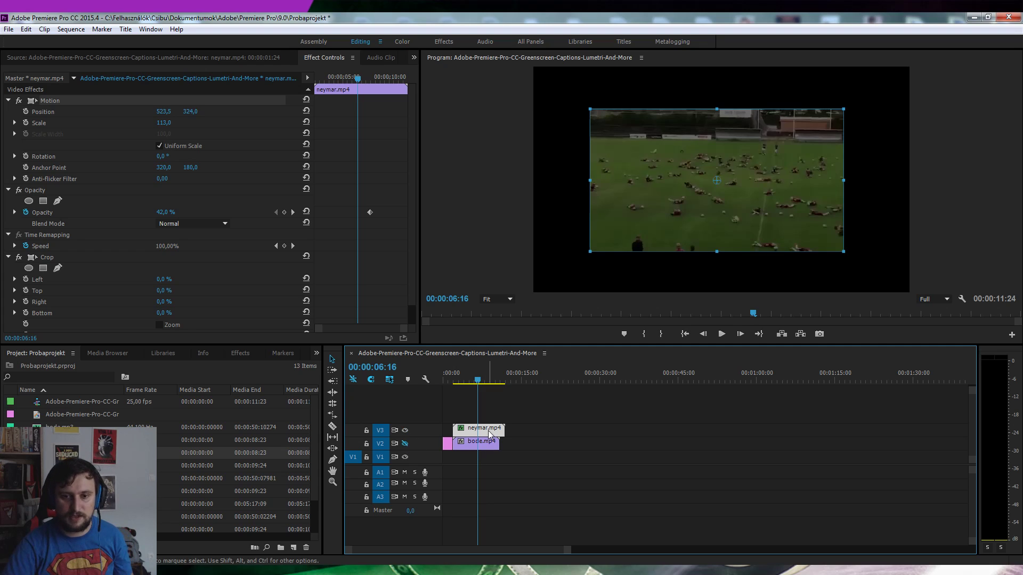
pyautogui.moveTo(167, 212); pyautogui.dragTo(185, 218)
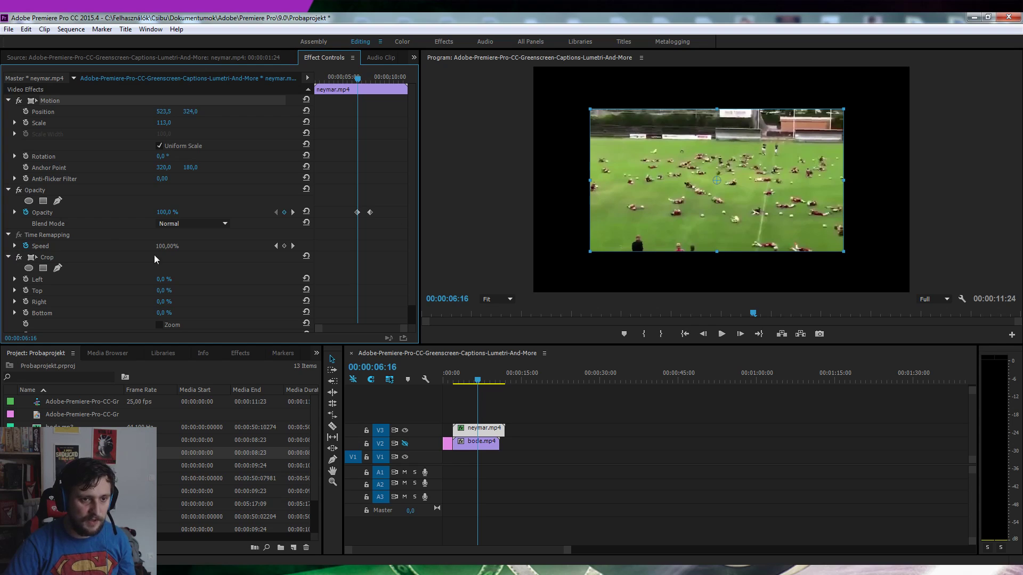
# Try a left crop on neymar, reset Crop Left to 0%, and collapse Crop.
pyautogui.scroll(-1, 106, 254)
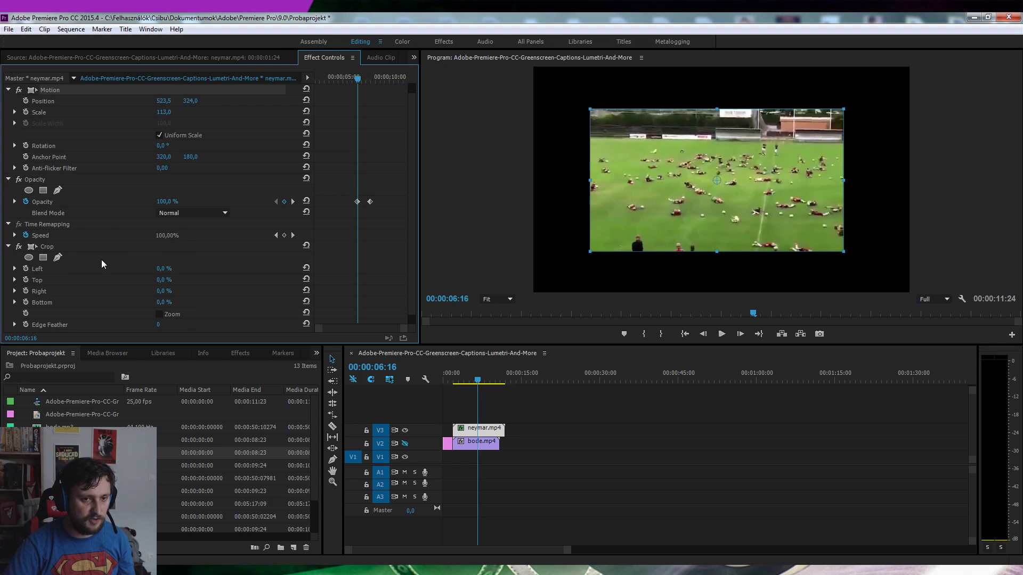
pyautogui.scroll(-1, 102, 261)
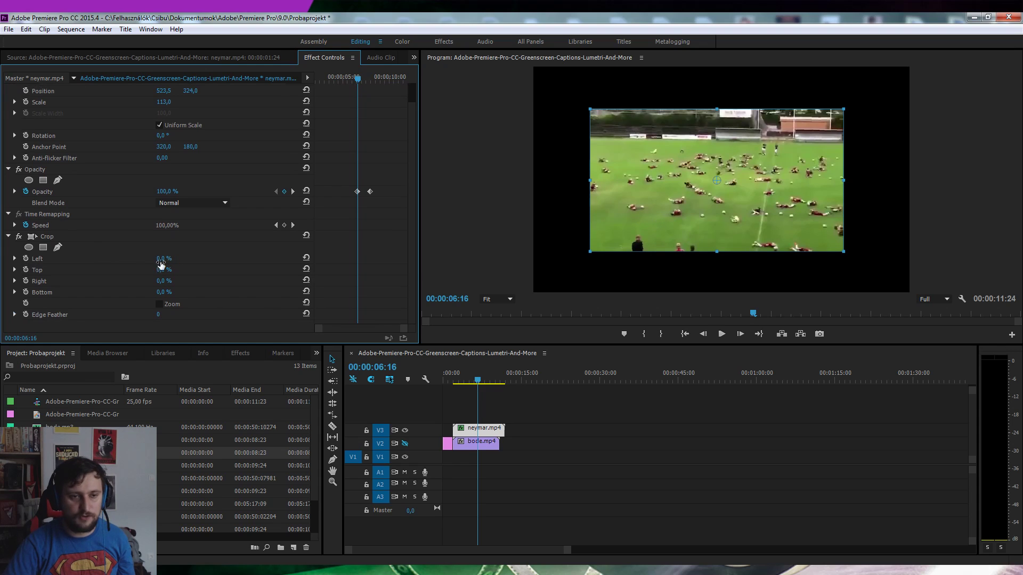
pyautogui.moveTo(165, 259)
pyautogui.mouseDown()
pyautogui.moveTo(183, 259)
pyautogui.moveTo(173, 274)
pyautogui.moveTo(103, 266)
pyautogui.mouseUp()
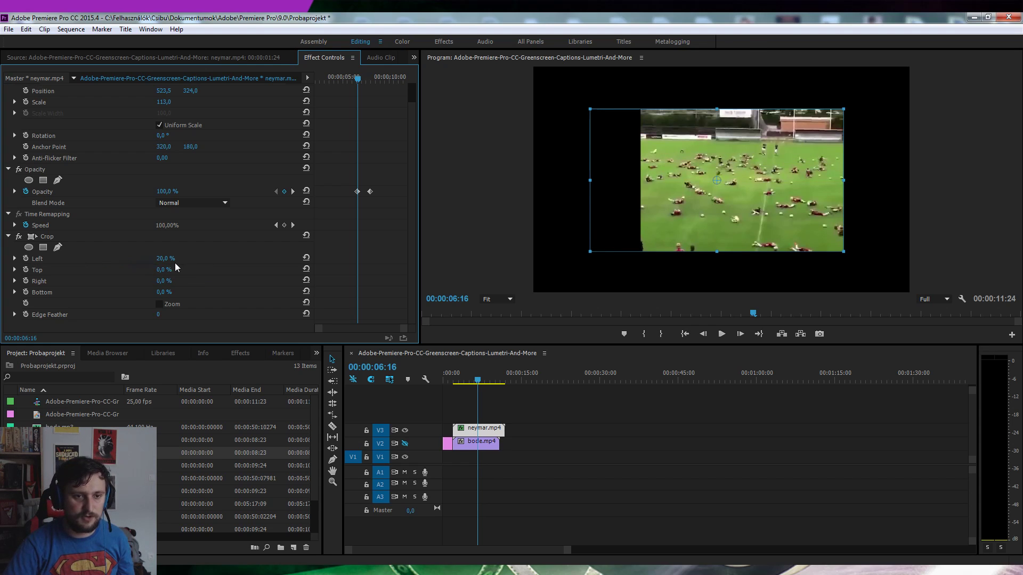
pyautogui.moveTo(173, 262); pyautogui.dragTo(171, 259)
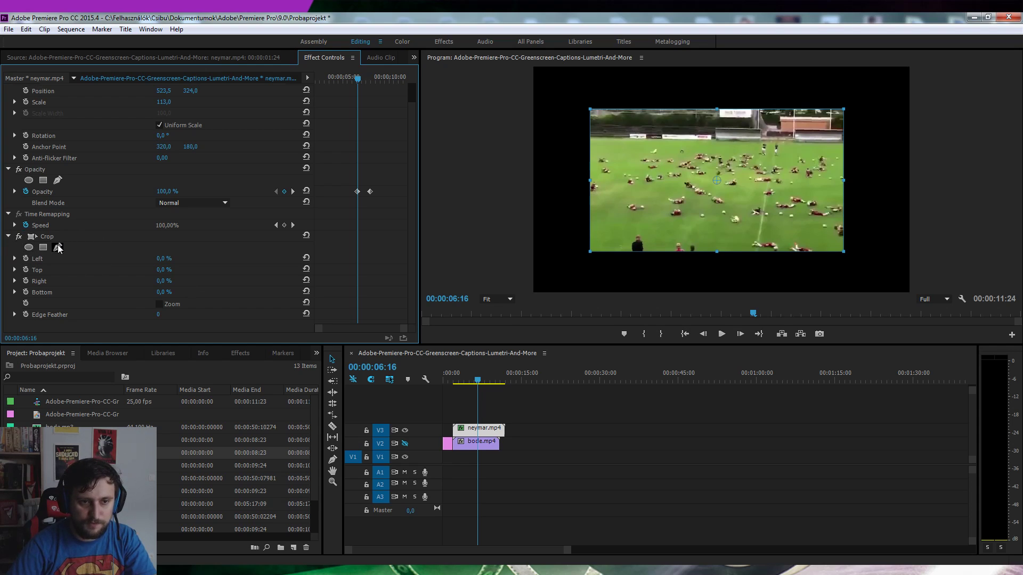
pyautogui.click(9, 238)
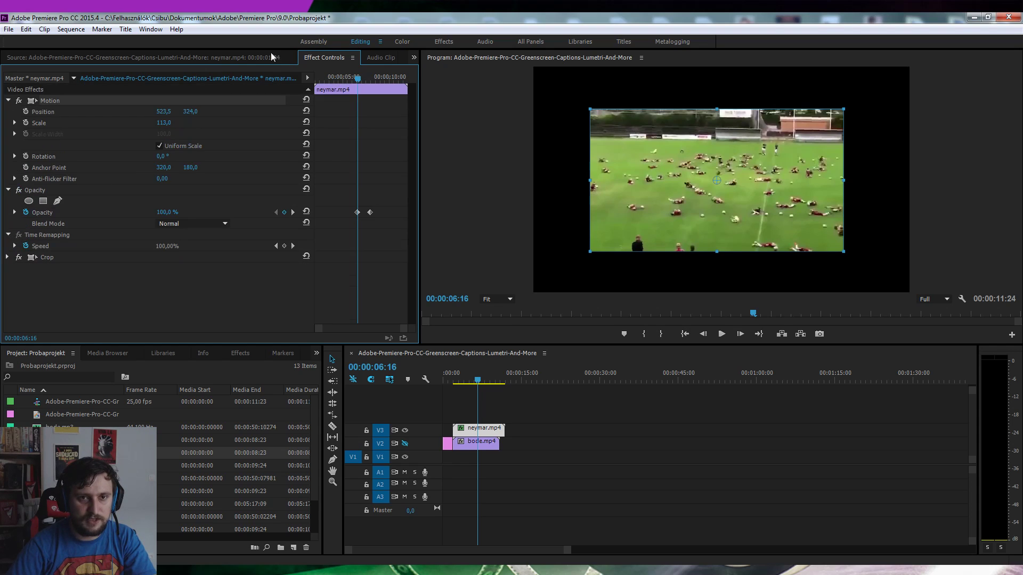
# Apply the Horizontal Flip effect to the neymar clip from the Effects workspace.
pyautogui.click(241, 57)
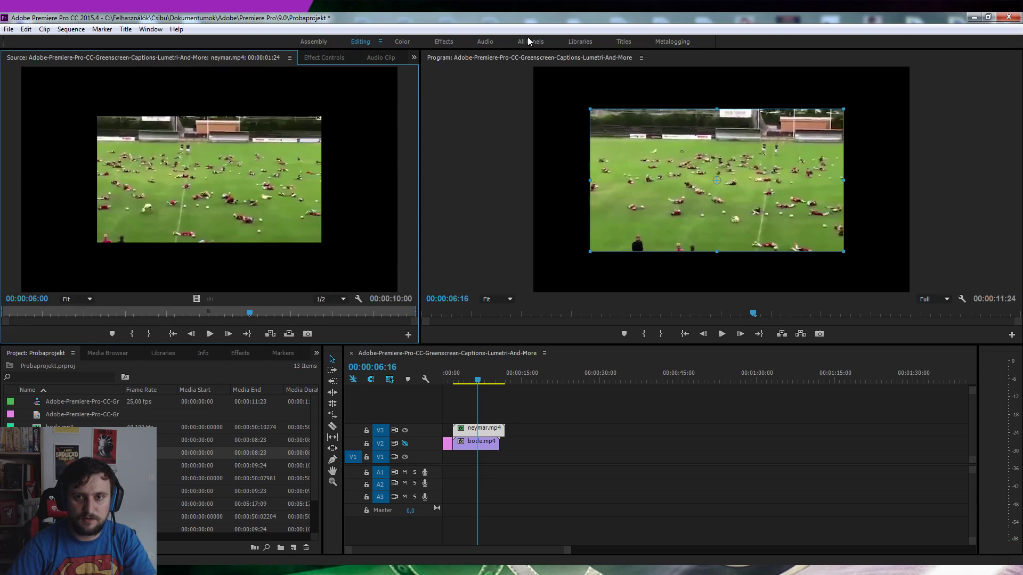
pyautogui.click(455, 42)
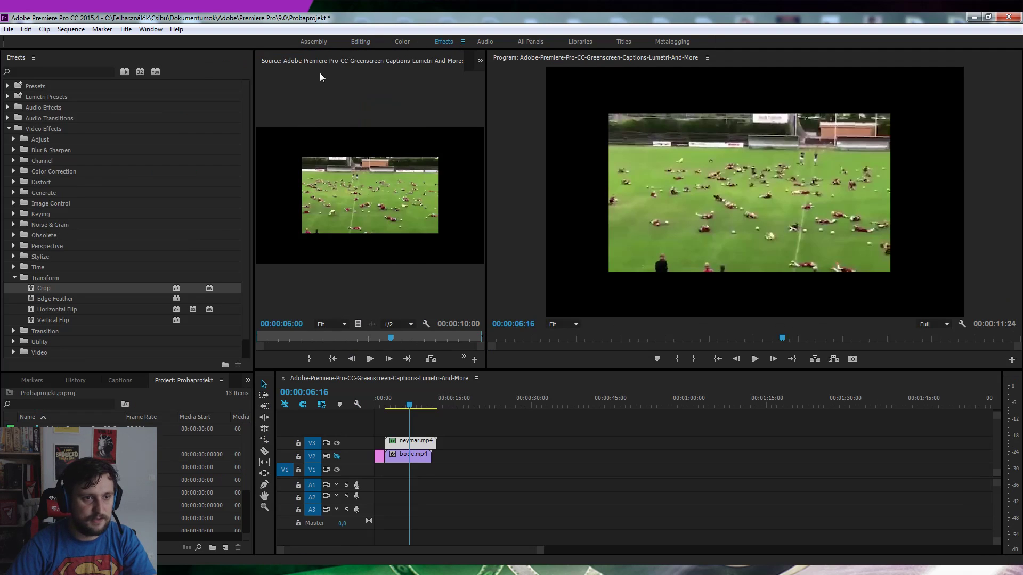
pyautogui.click(58, 288)
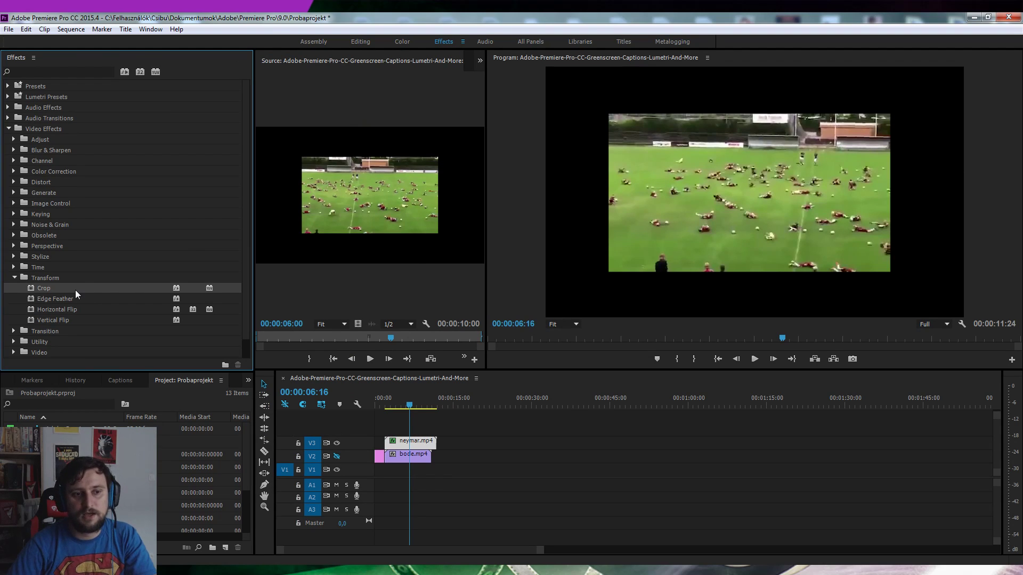
pyautogui.moveTo(59, 310); pyautogui.dragTo(407, 442)
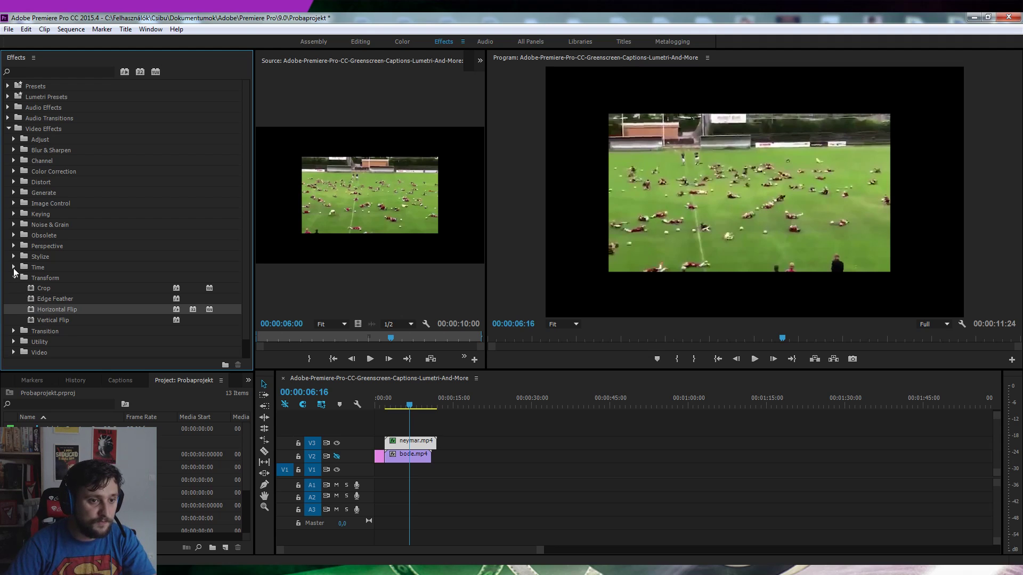
# Browse Image Control to Black & White, then return to neymar's effect settings.
pyautogui.click(14, 203)
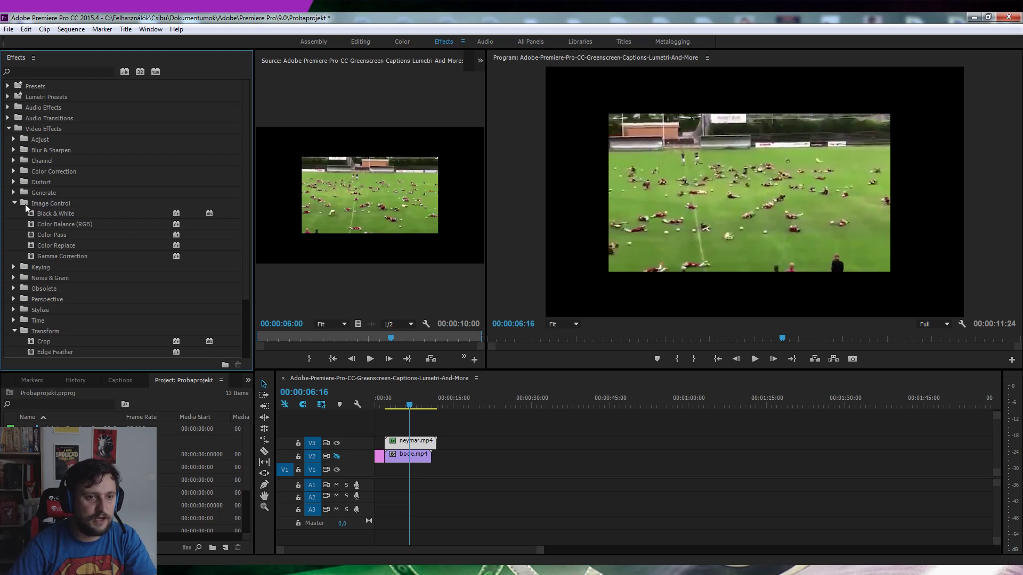
pyautogui.click(176, 216)
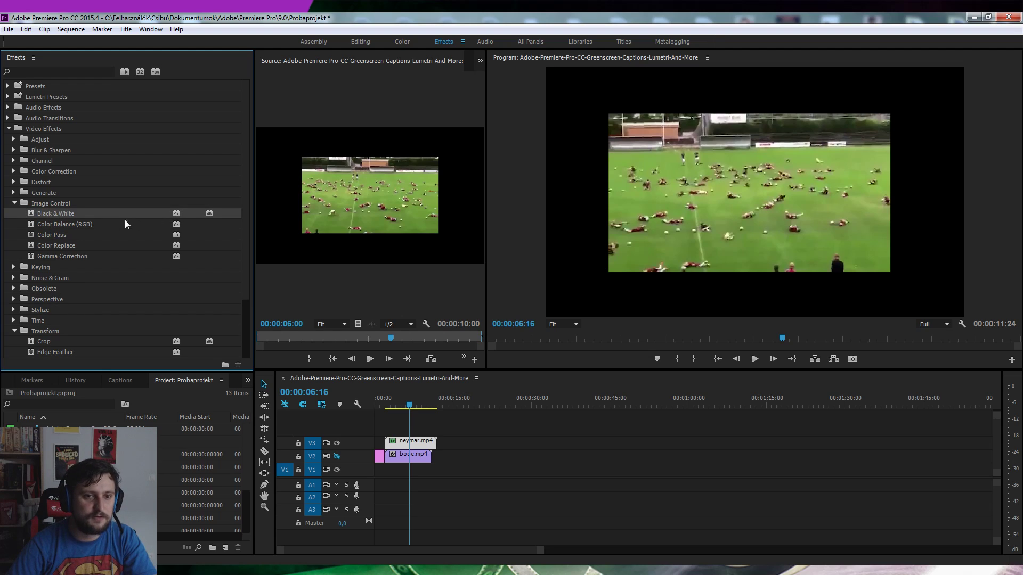
pyautogui.click(366, 42)
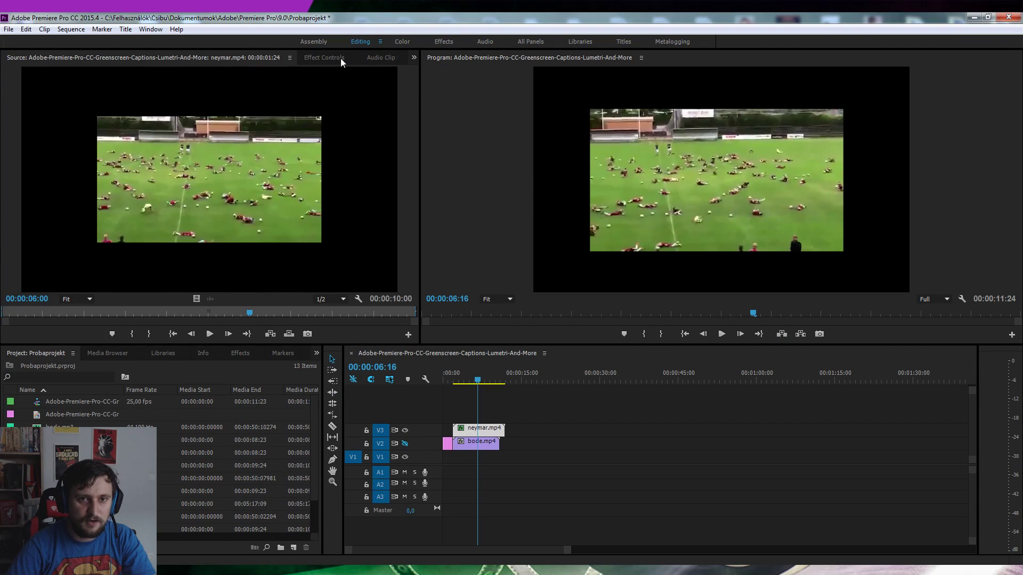
pyautogui.click(341, 60)
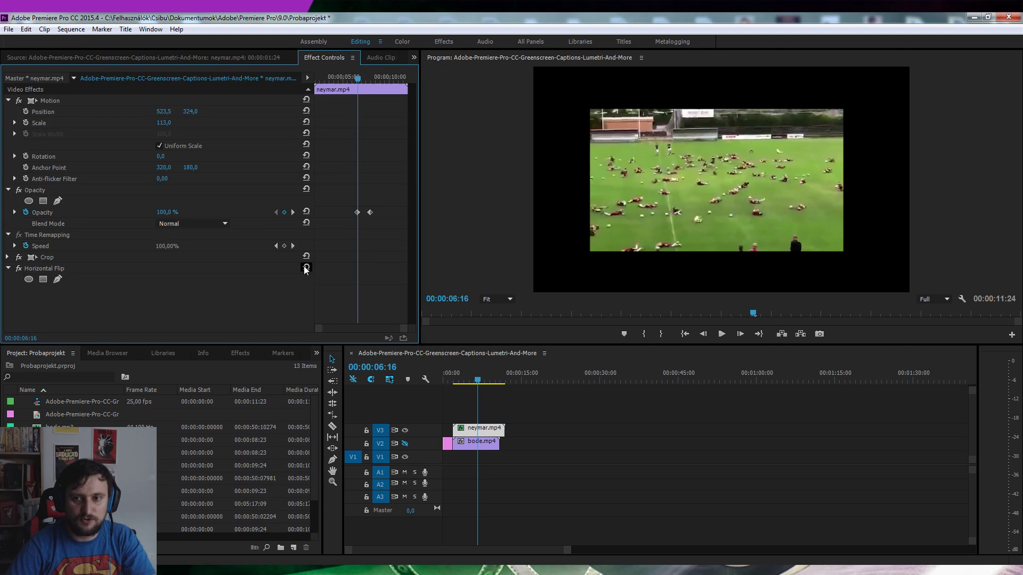
# Give Horizontal Flip a rectangle mask and switch to the Assembly workspace.
pyautogui.click(44, 280)
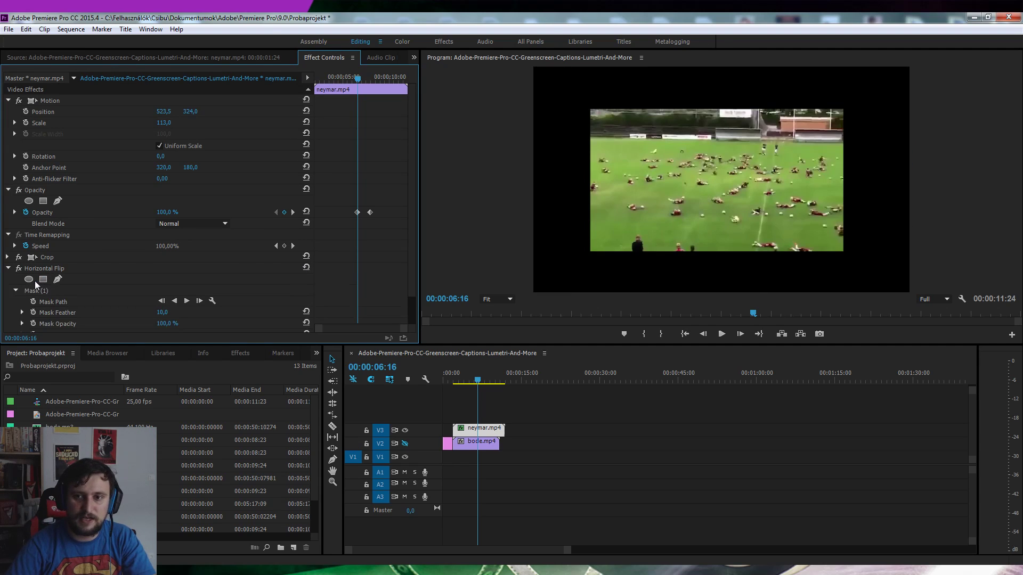
pyautogui.scroll(-1, 123, 233)
pyautogui.scroll(-1, 123, 233)
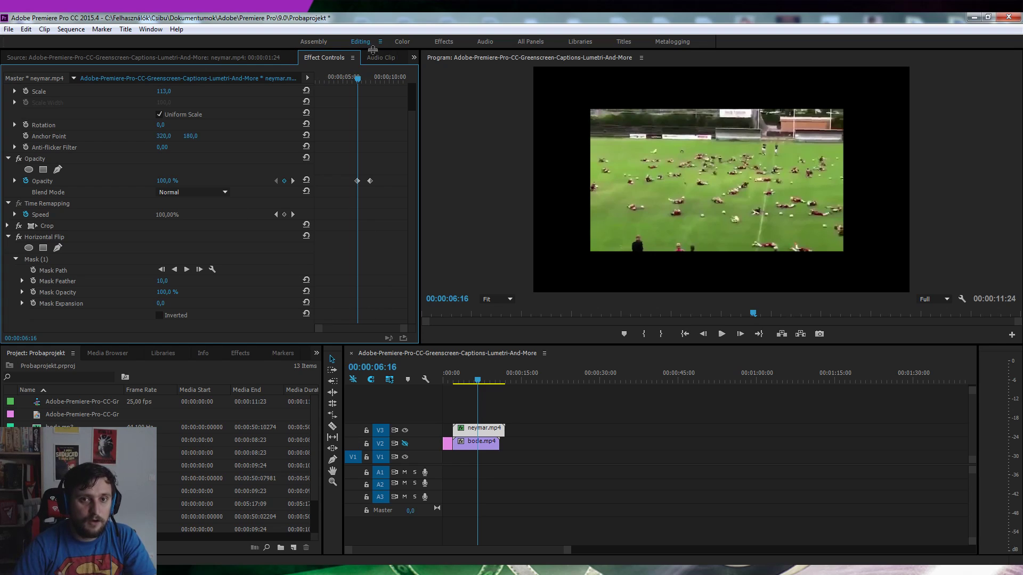
pyautogui.click(313, 43)
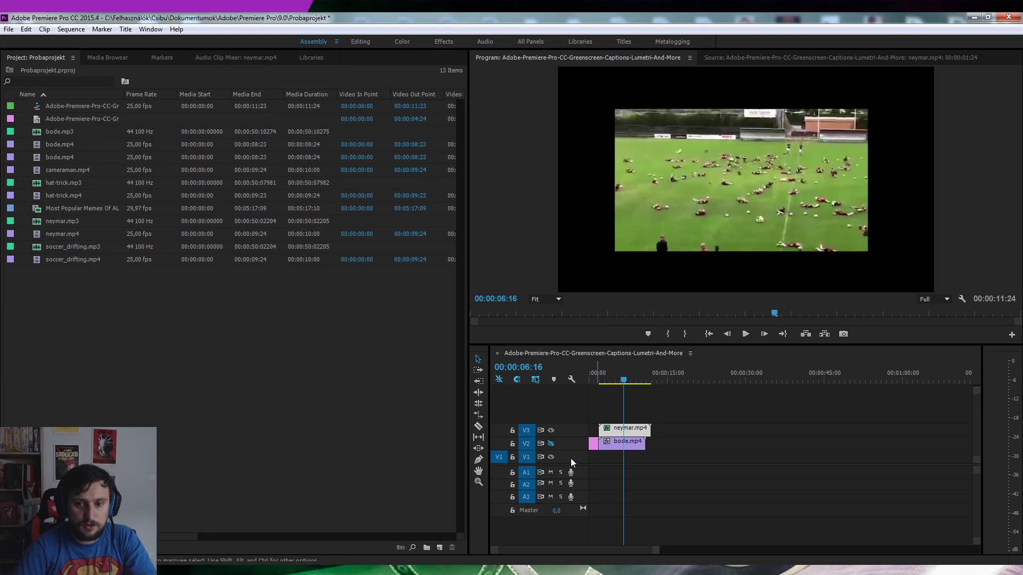
# In the Titles workspace, start a new title: Title 01, 1073×644 at 25 fps.
pyautogui.click(623, 43)
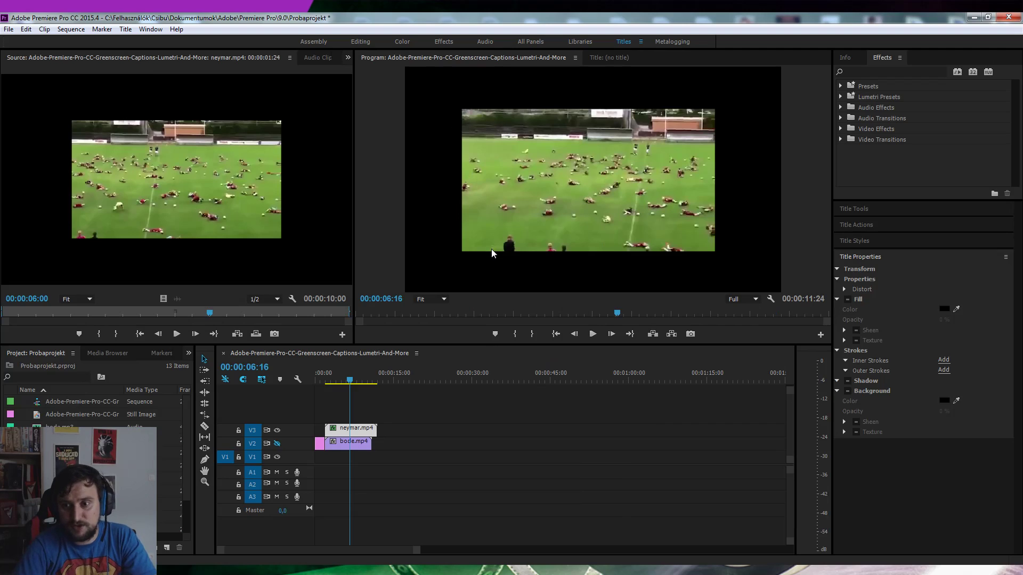
pyautogui.click(597, 59)
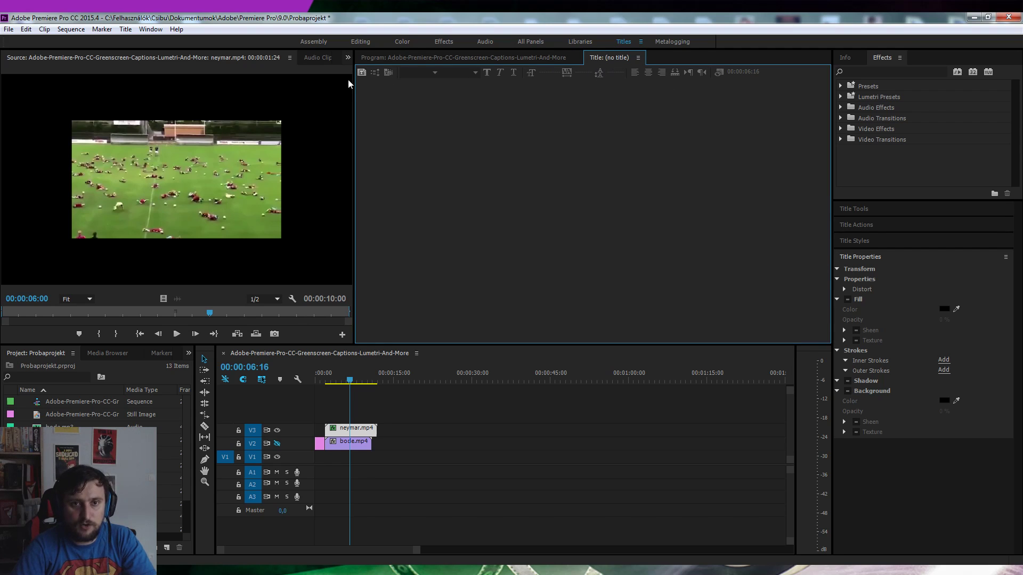
pyautogui.click(361, 73)
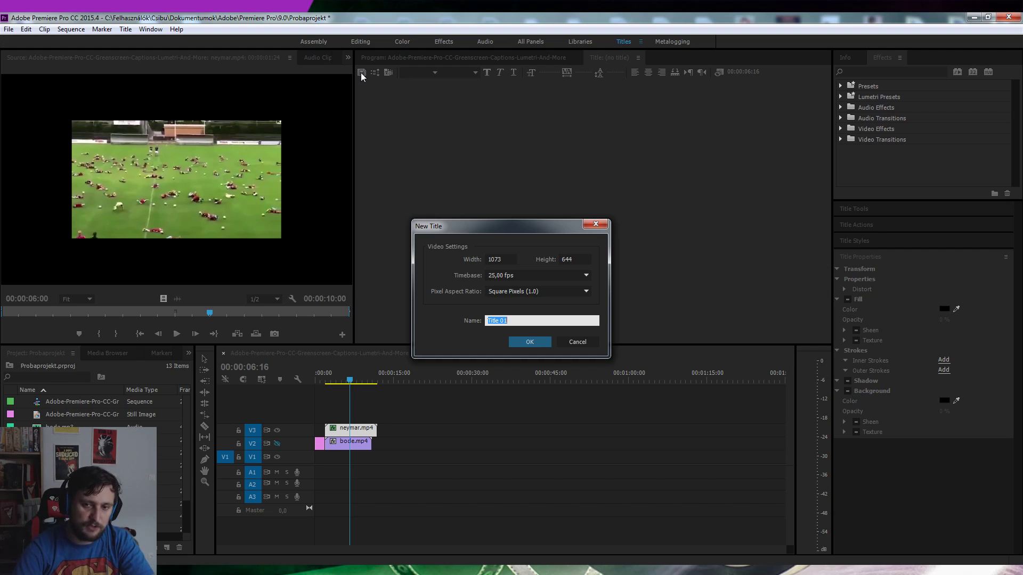
# Create Title 01 with the text 'Neymar videó' and move it to the frame centre.
pyautogui.click(525, 344)
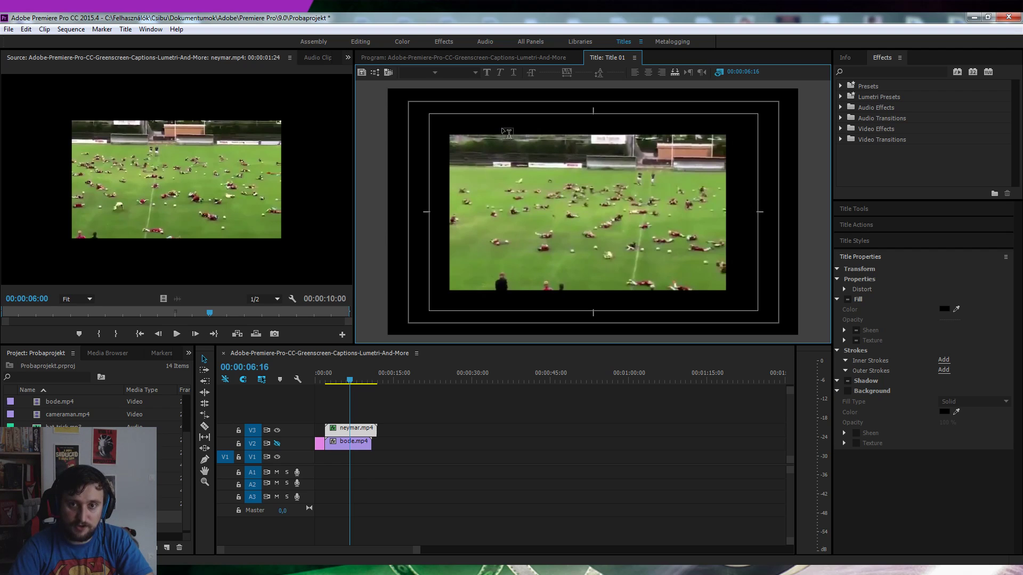
pyautogui.click(492, 129)
pyautogui.write('N')
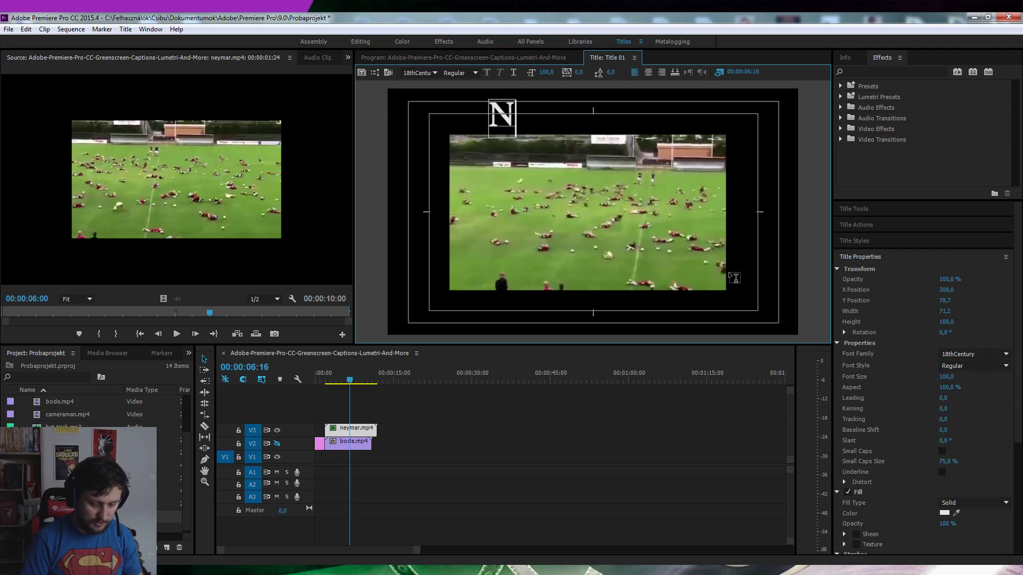
pyautogui.write('eymar vide')
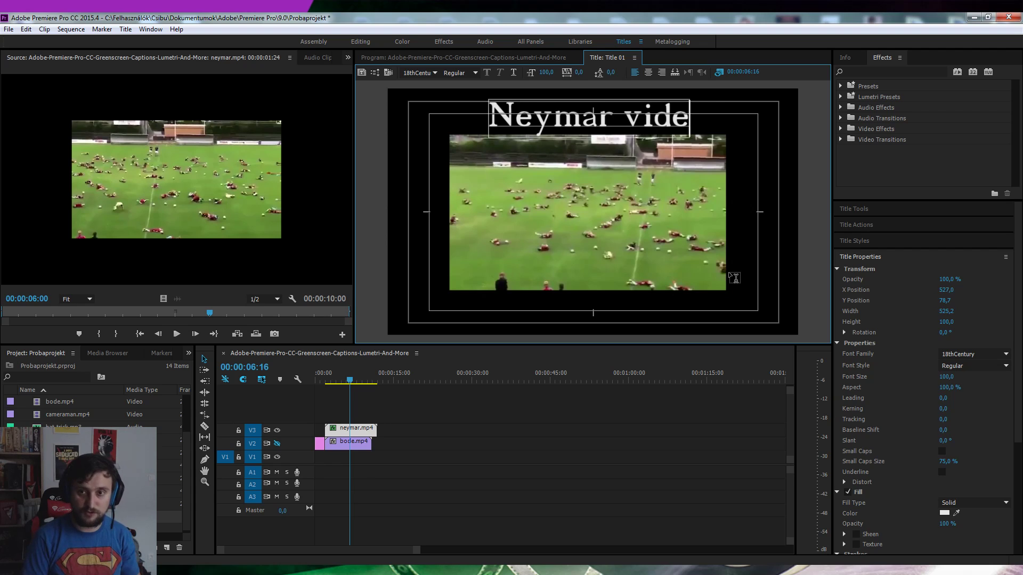
pyautogui.write('ó')
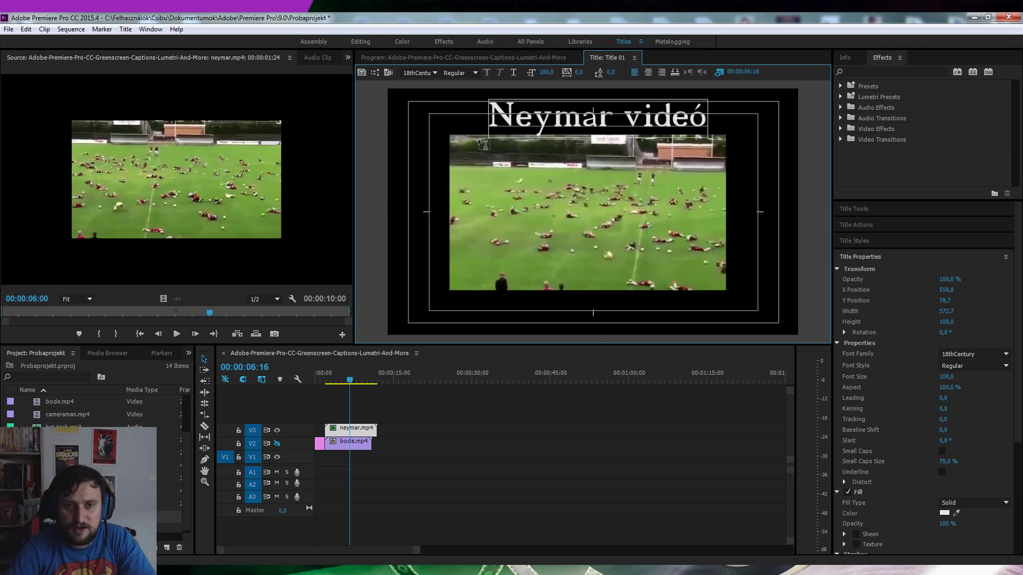
pyautogui.press('Escape')
pyautogui.moveTo(509, 127); pyautogui.dragTo(510, 215)
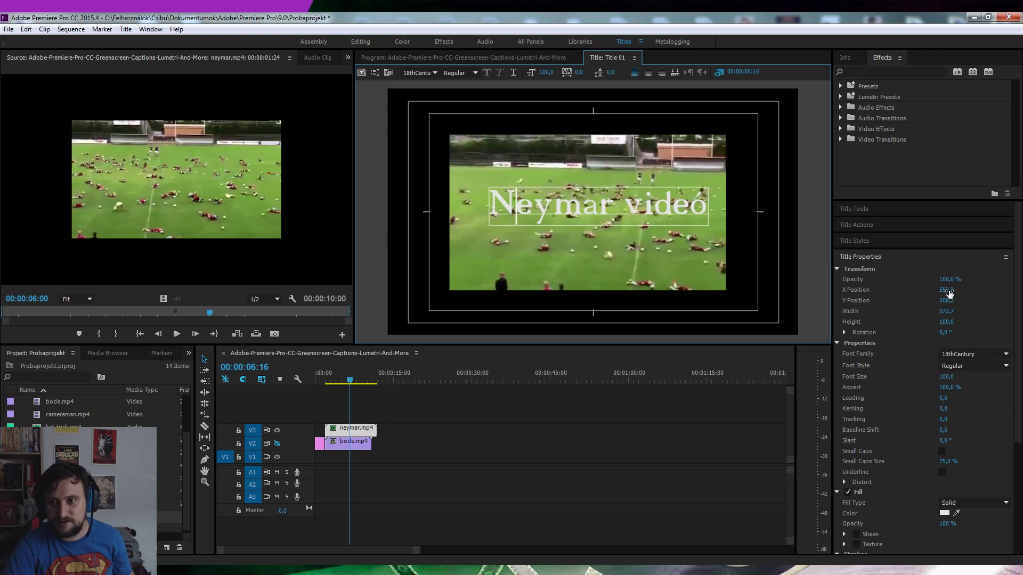
# Set the title's font family to BN Jinx.
pyautogui.click(951, 292)
pyautogui.click(951, 290)
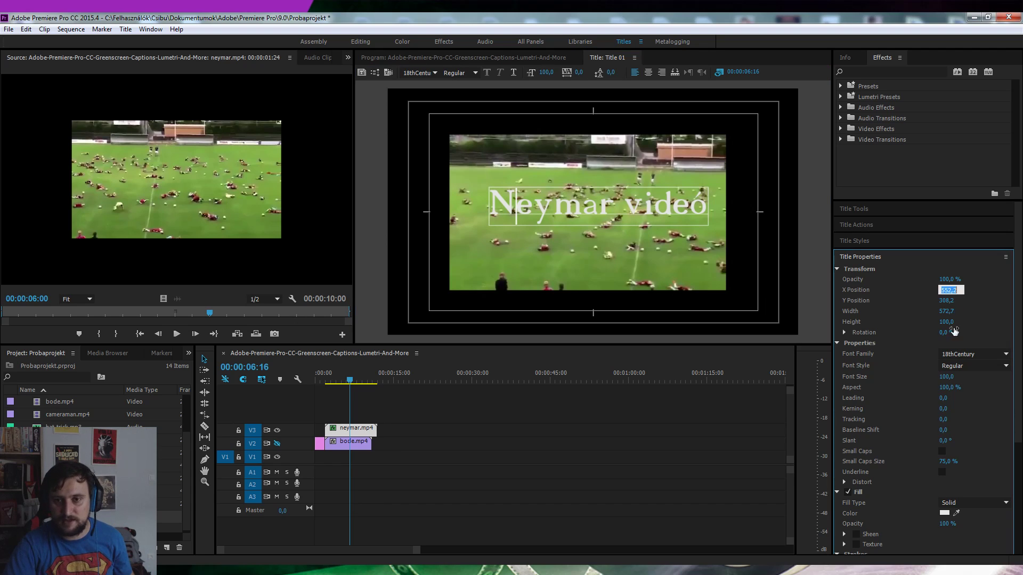
pyautogui.click(1006, 355)
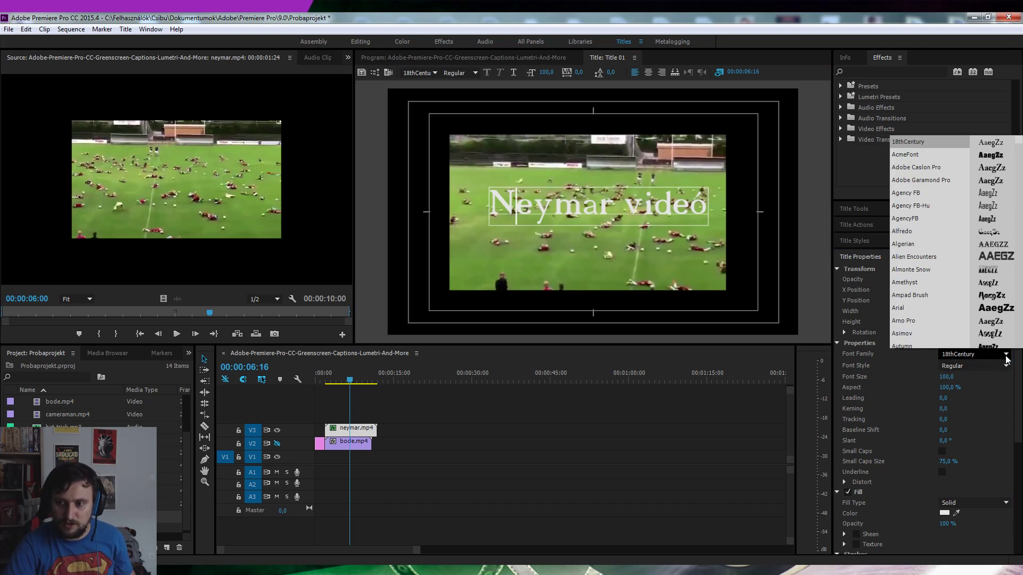
pyautogui.scroll(-1, 951, 264)
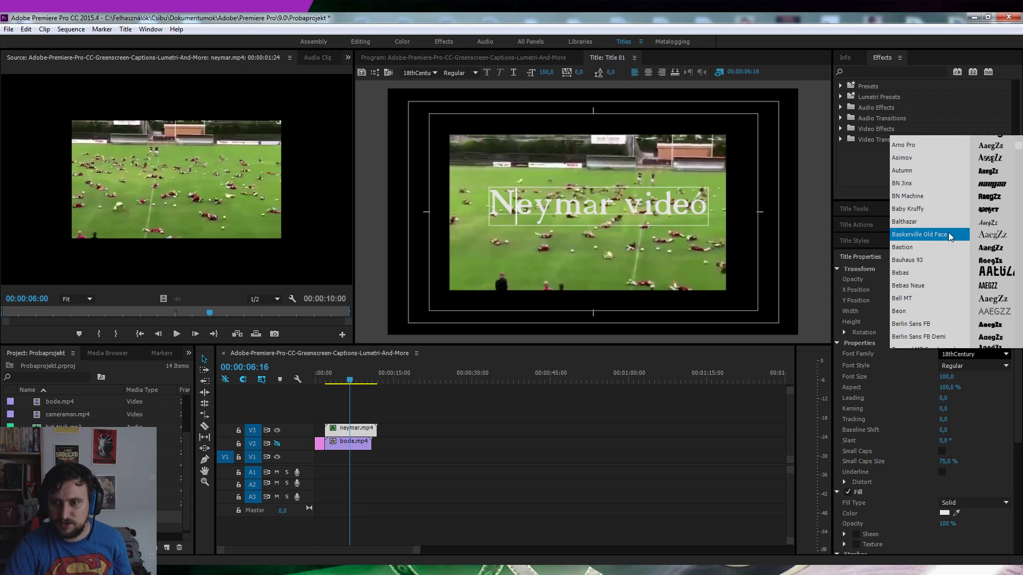
pyautogui.click(931, 185)
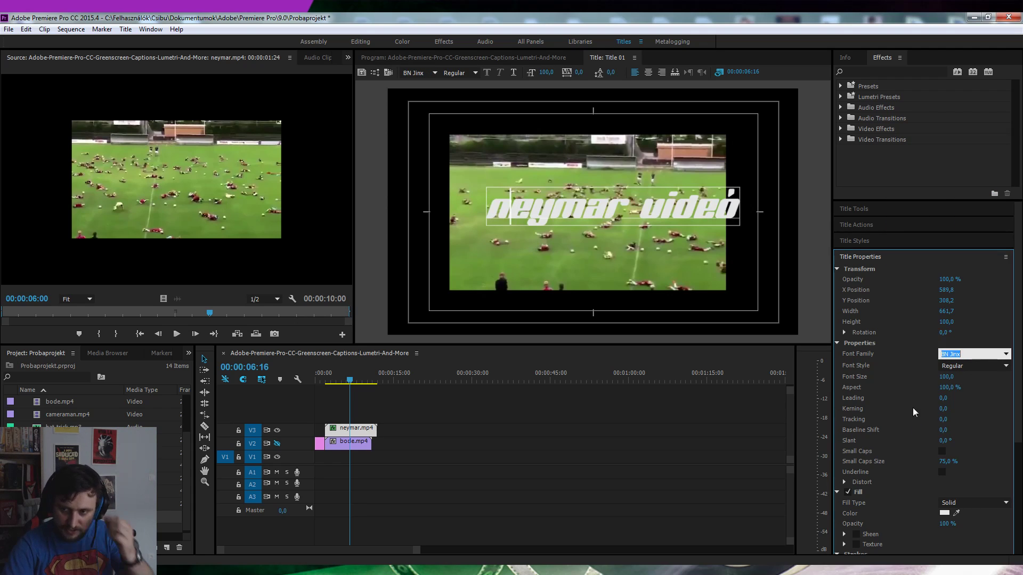
# Switch the title font to BolsterBold Bold and scrub the font size to 71.
pyautogui.click(972, 354)
pyautogui.scroll(-5, 968, 341)
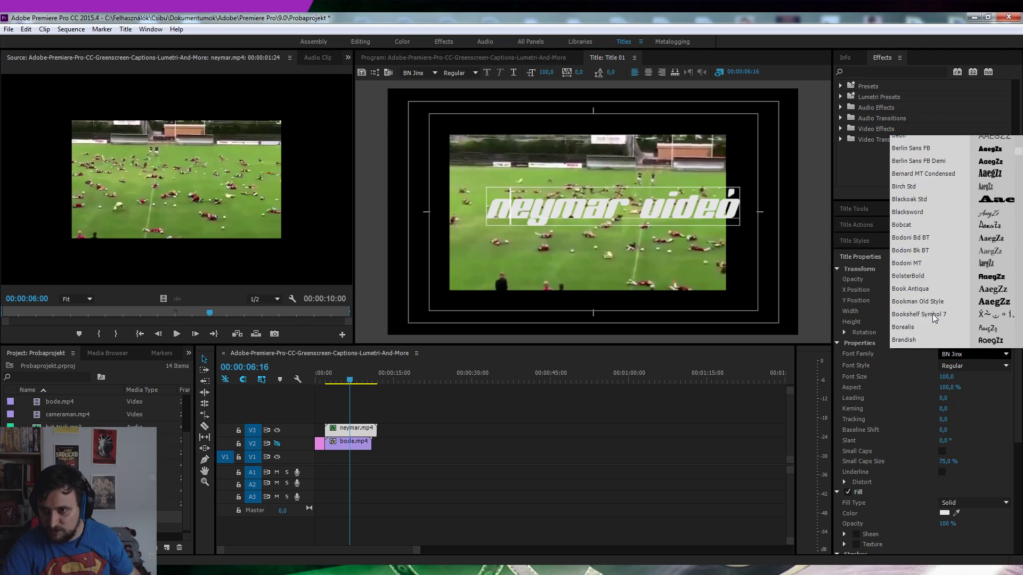
pyautogui.click(936, 277)
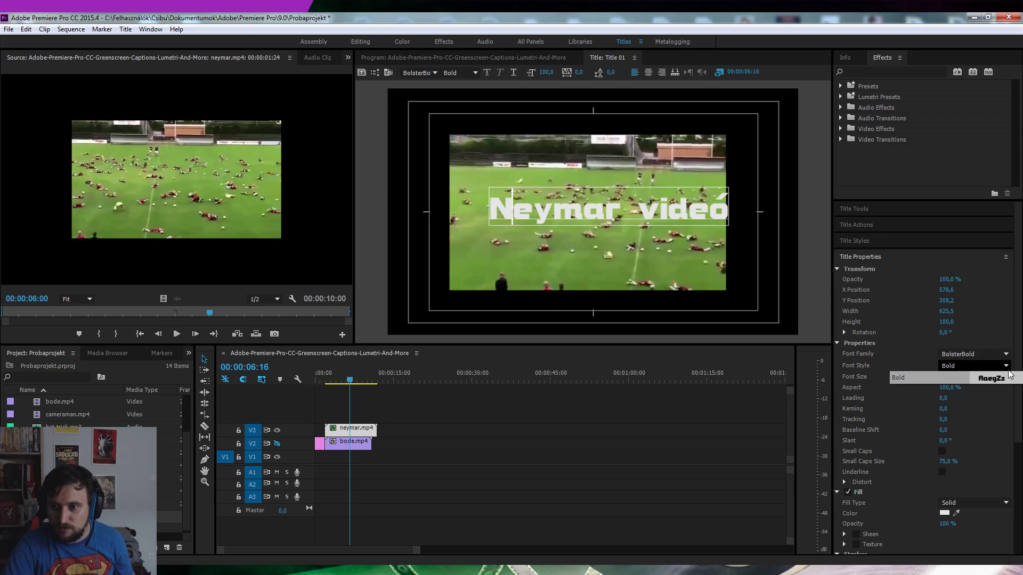
pyautogui.moveTo(944, 377)
pyautogui.mouseDown()
pyautogui.moveTo(934, 389)
pyautogui.moveTo(966, 382)
pyautogui.moveTo(989, 420)
pyautogui.mouseUp()
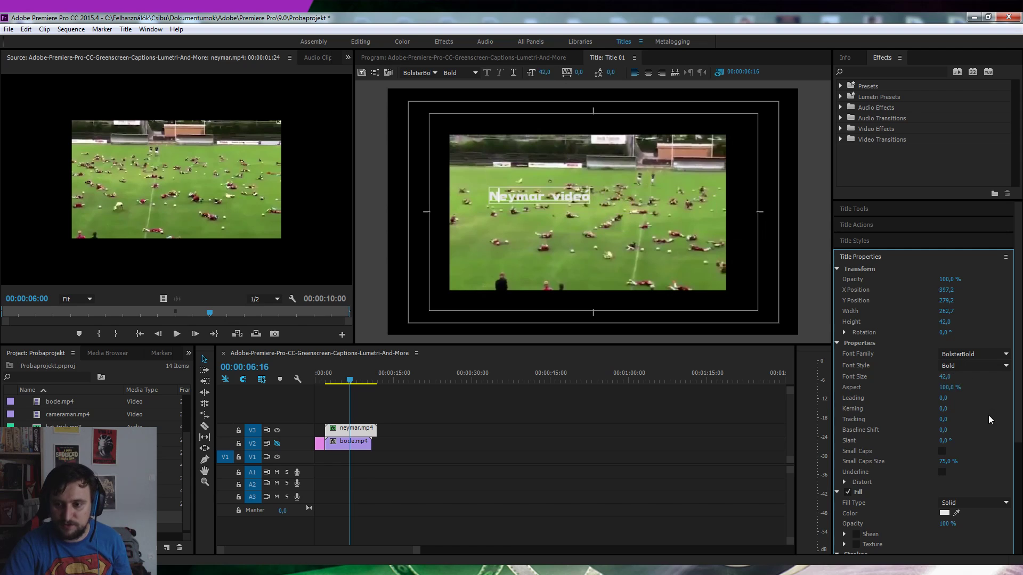
pyautogui.moveTo(951, 381); pyautogui.dragTo(950, 377)
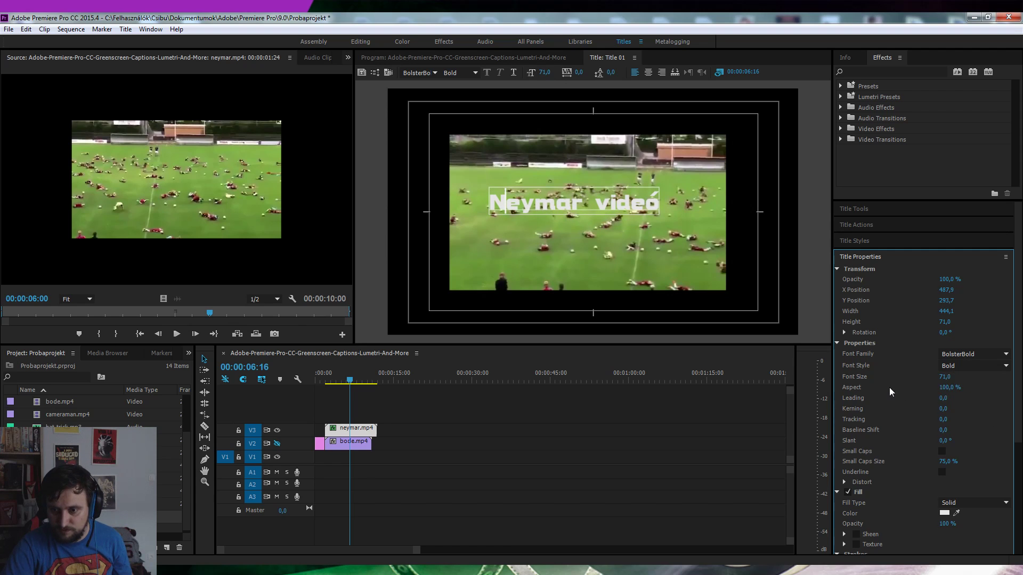
pyautogui.scroll(-5, 889, 388)
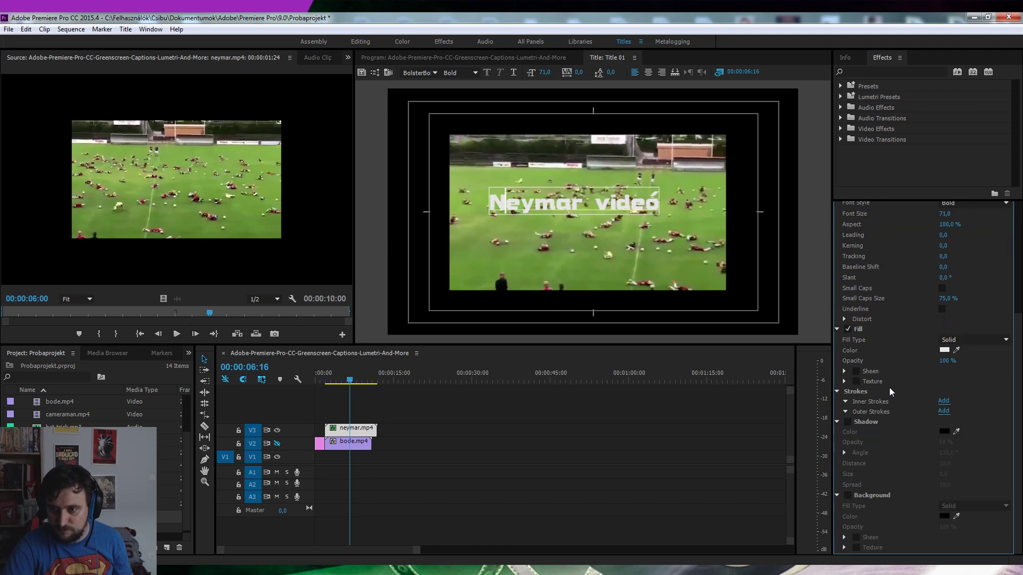
# Fill the 'Neymar videó' text with red.
pyautogui.click(942, 351)
pyautogui.moveTo(486, 296); pyautogui.dragTo(527, 337)
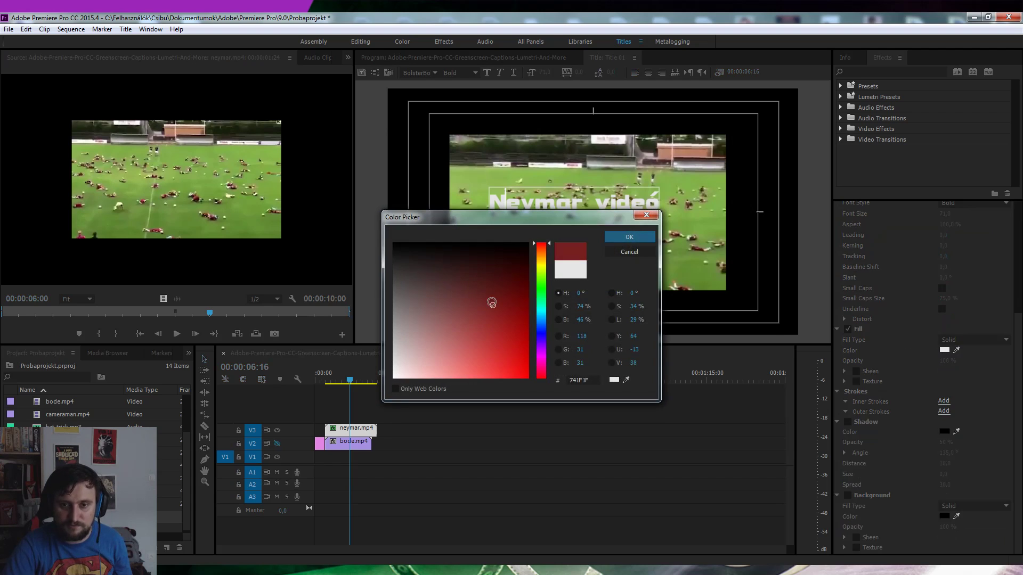
pyautogui.click(628, 237)
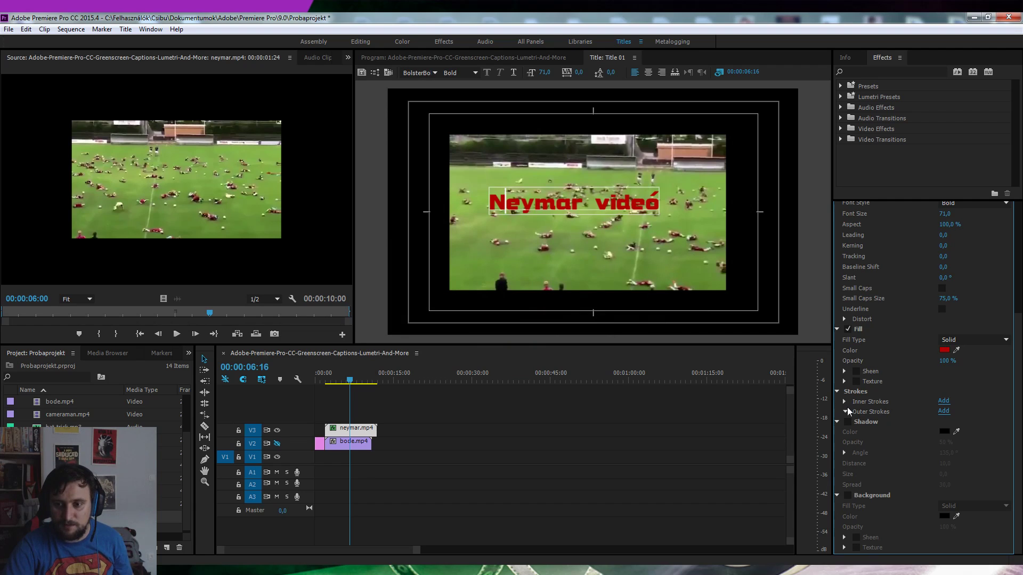
# Add a white outer stroke of size about 76, leaving the drop shadow off.
pyautogui.click(943, 411)
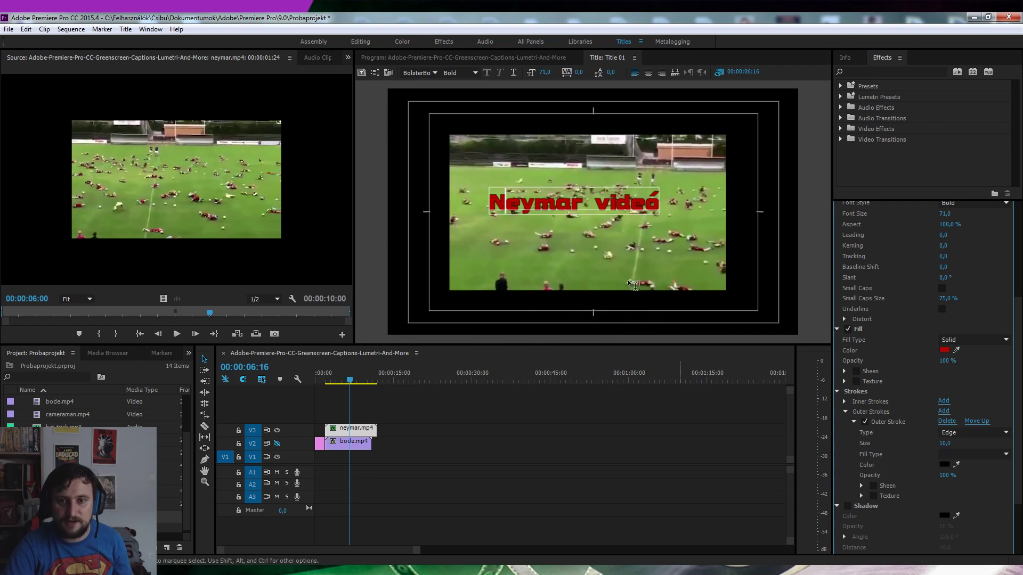
pyautogui.click(943, 465)
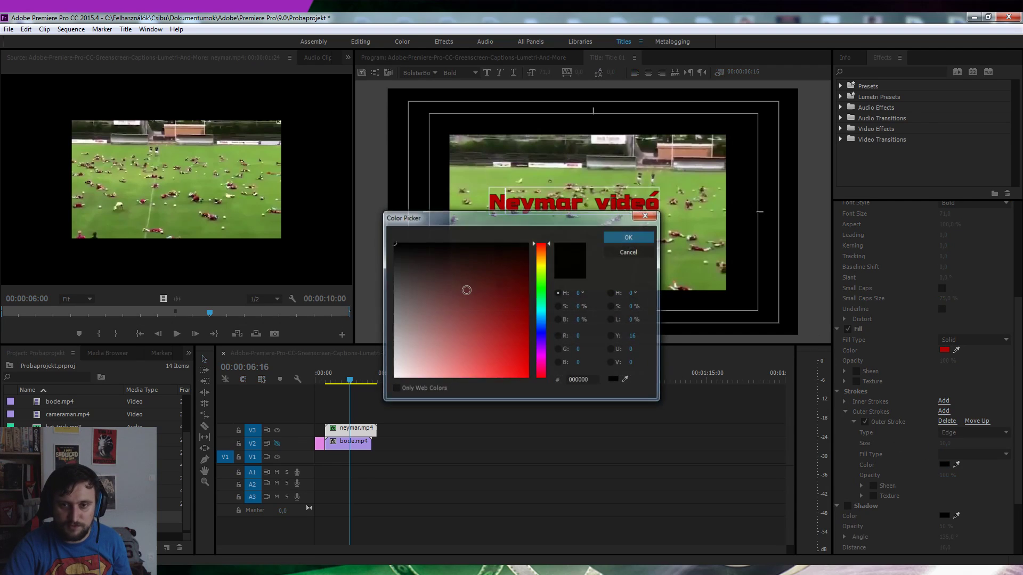
pyautogui.moveTo(468, 290); pyautogui.dragTo(393, 243)
pyautogui.click(628, 238)
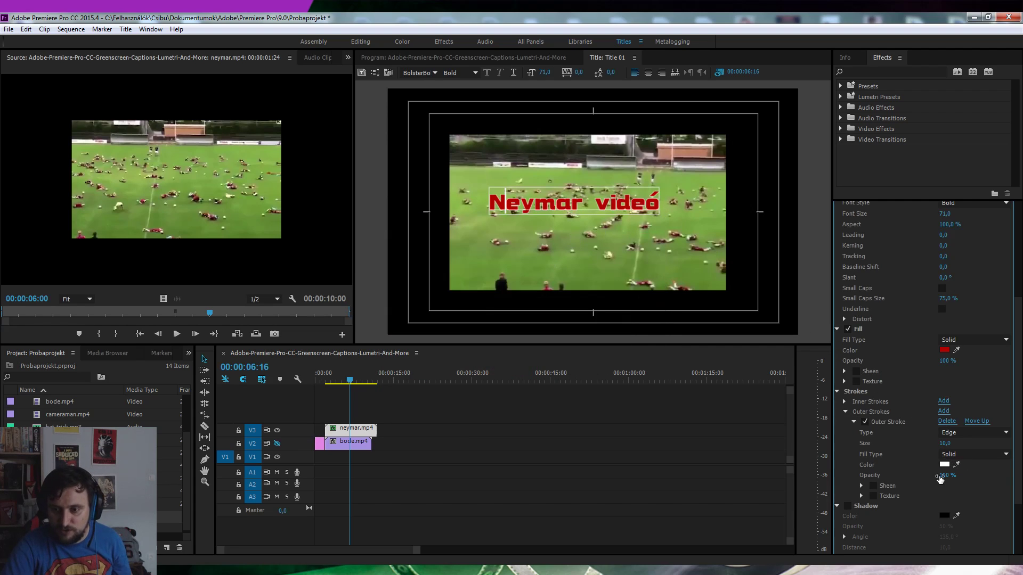
pyautogui.moveTo(944, 444); pyautogui.dragTo(959, 446)
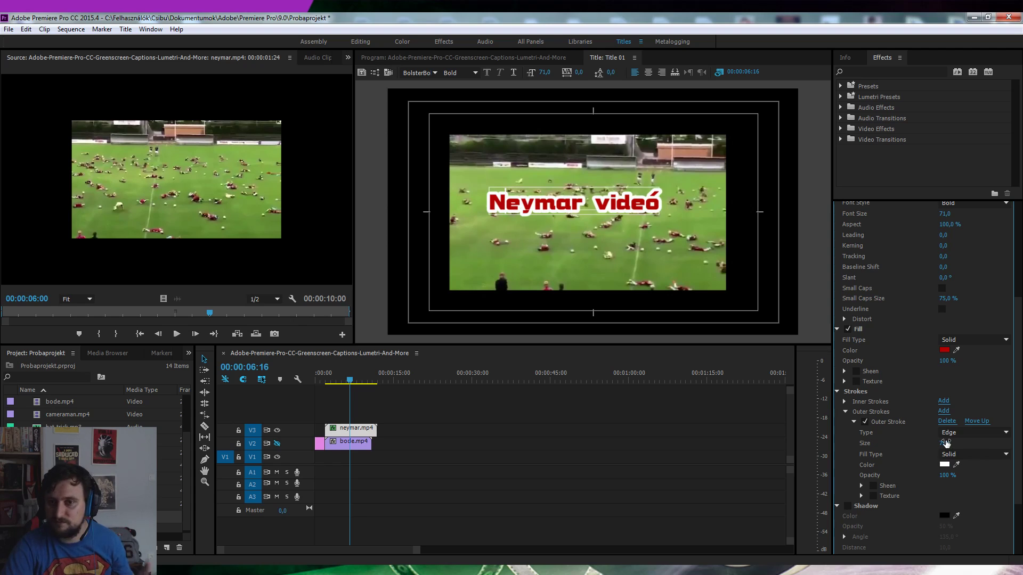
pyautogui.scroll(-3, 932, 448)
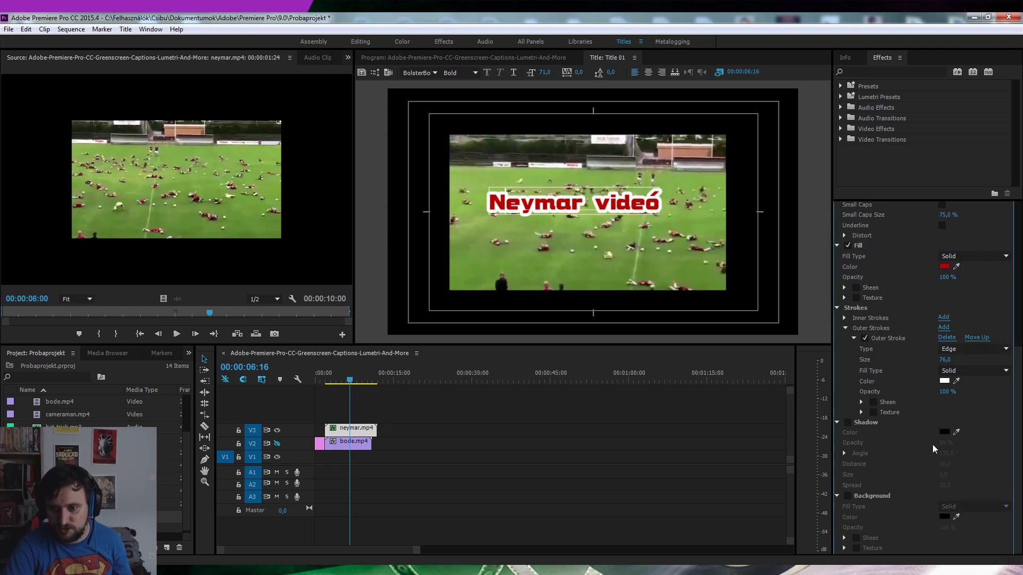
pyautogui.click(848, 422)
pyautogui.click(847, 423)
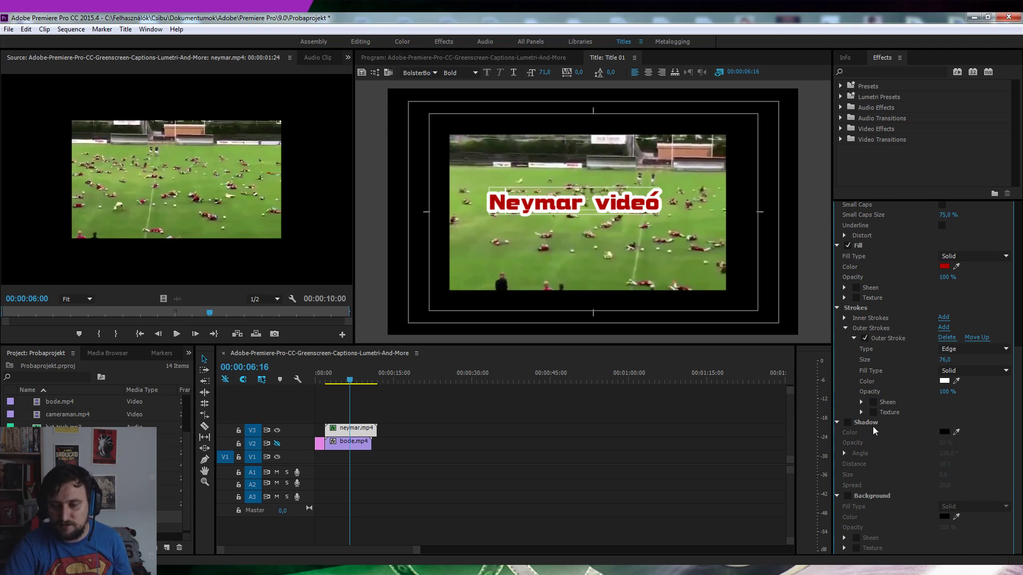
pyautogui.scroll(5, 874, 427)
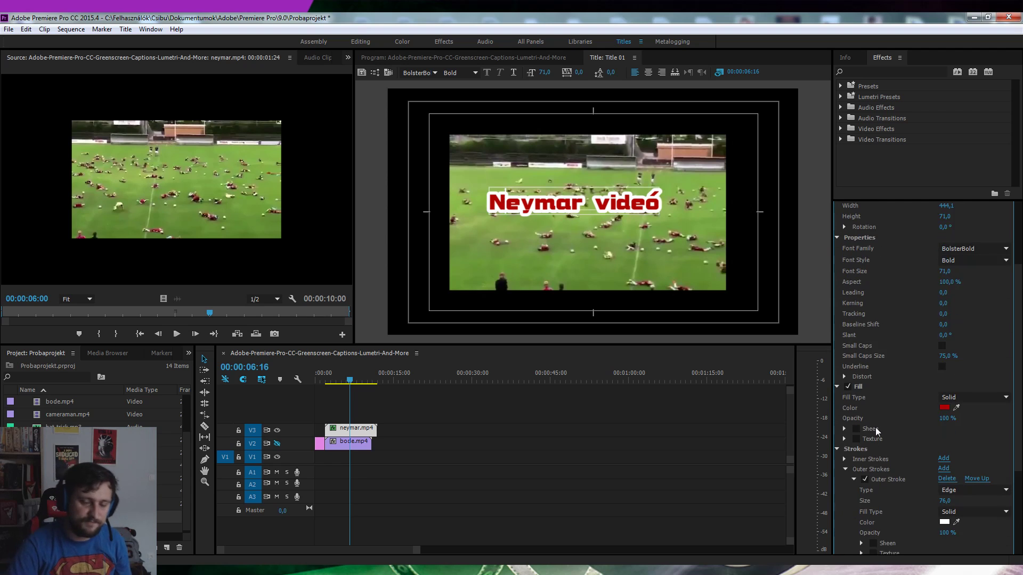
pyautogui.scroll(4, 906, 293)
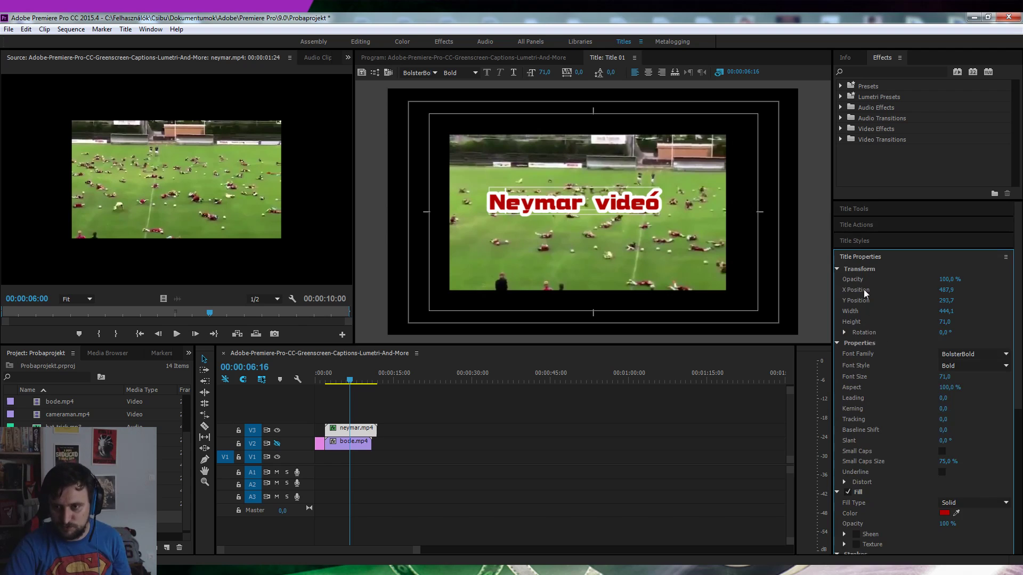
# Apply the black Birch Std preset title style to the text.
pyautogui.click(866, 243)
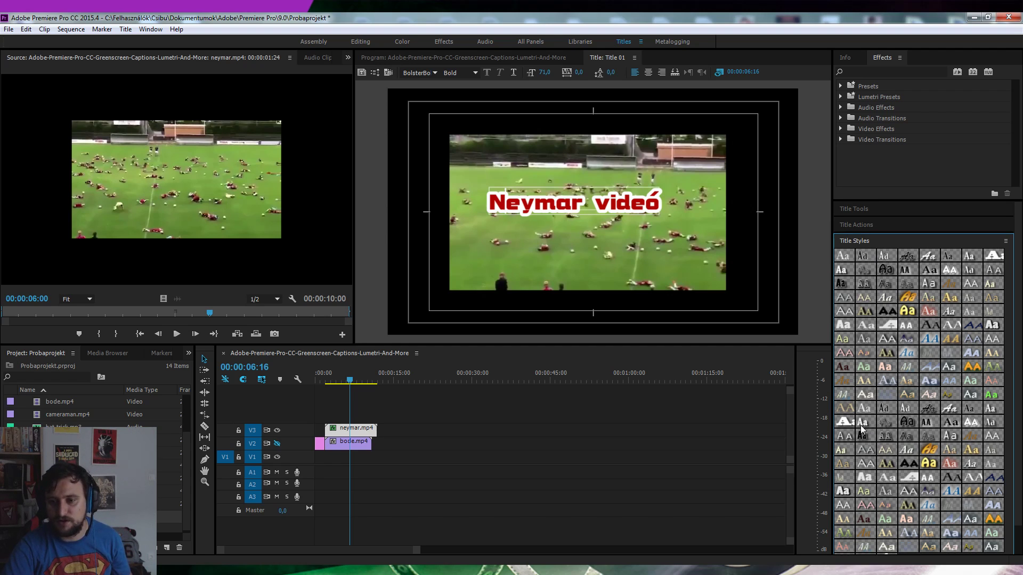
pyautogui.click(908, 464)
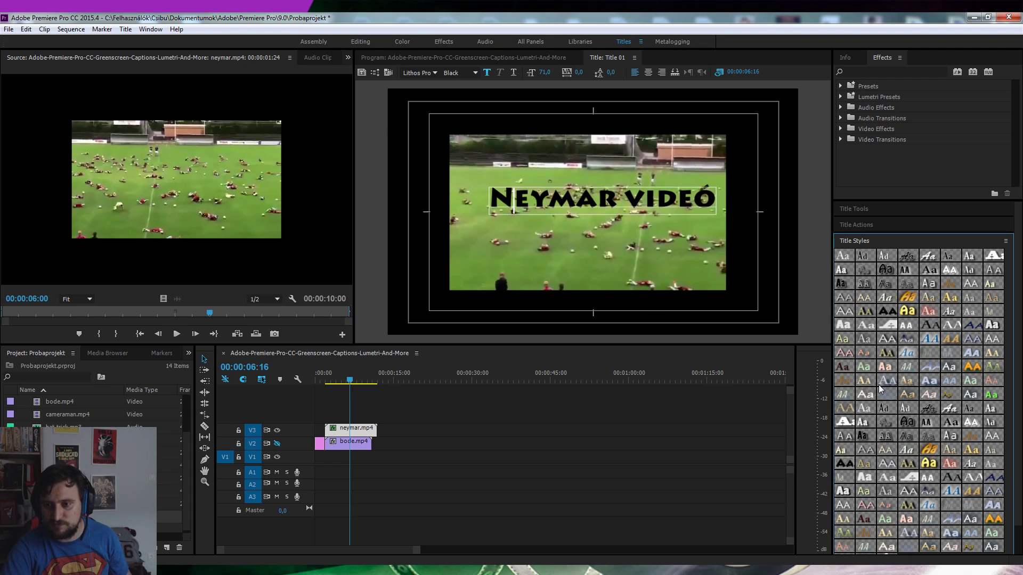
pyautogui.scroll(-1, 871, 451)
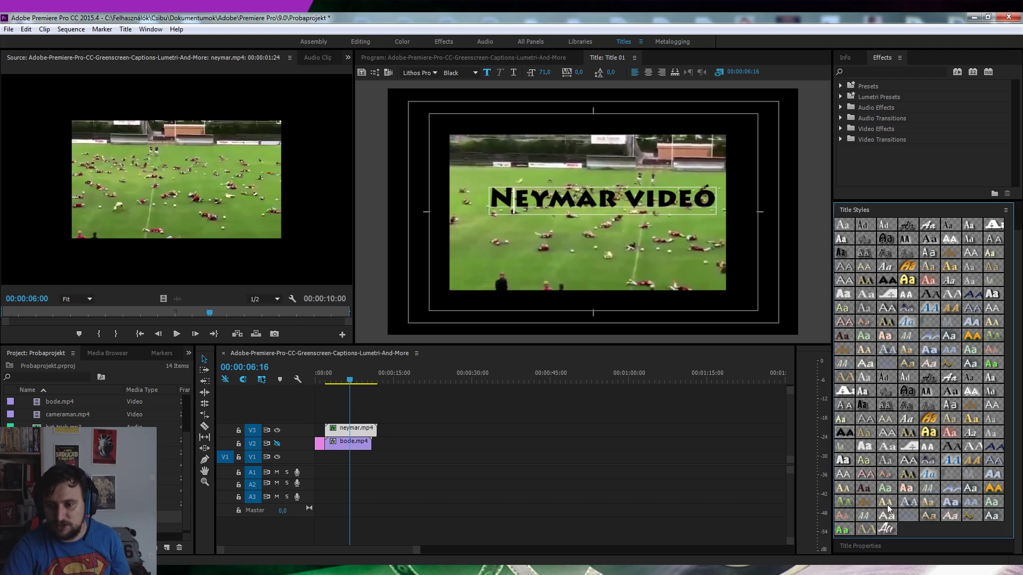
pyautogui.scroll(1, 938, 386)
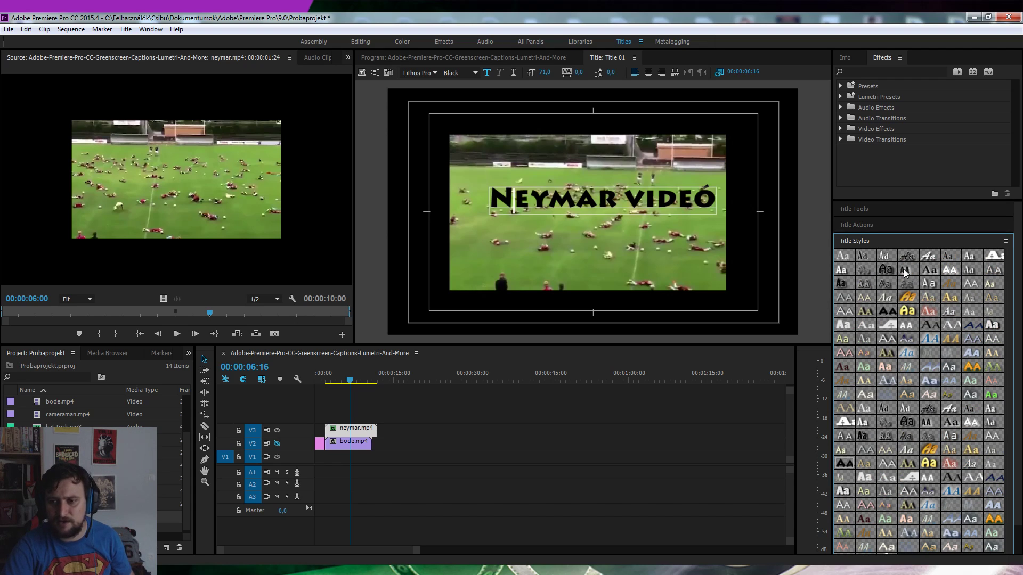
pyautogui.click(889, 259)
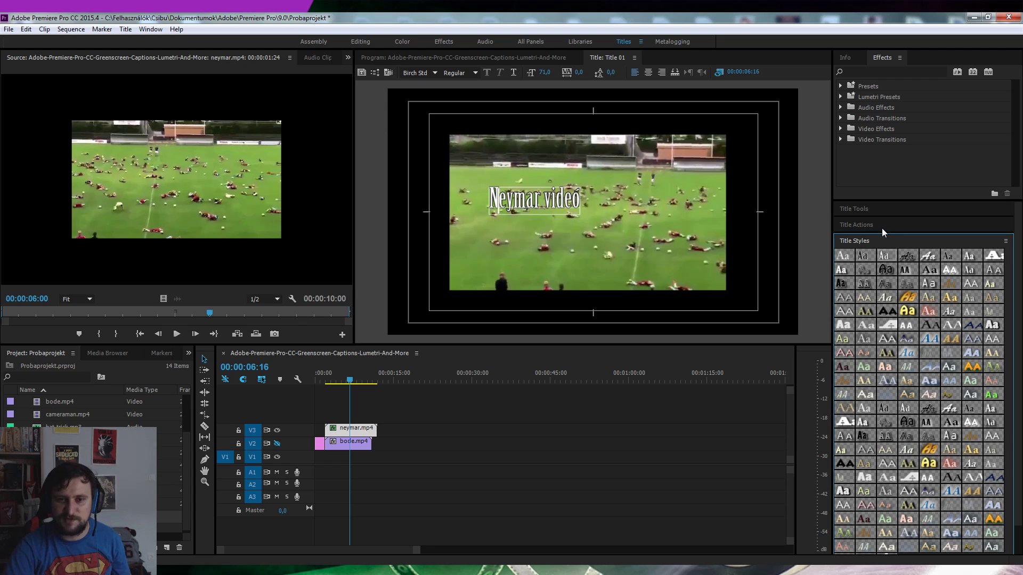
pyautogui.click(869, 259)
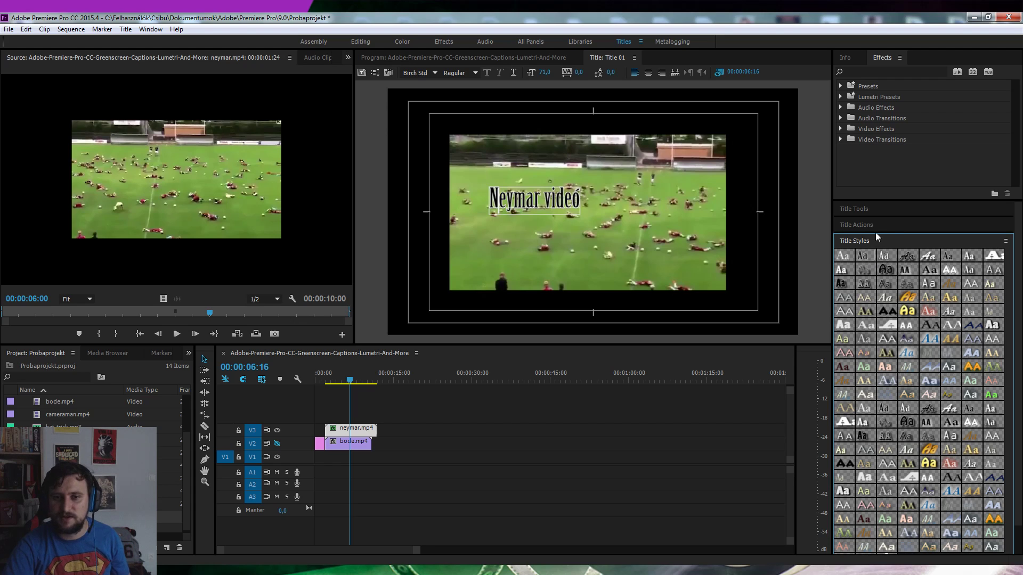
# Place Title 01 on a new V4 track above neymar.mp4.
pyautogui.click(879, 226)
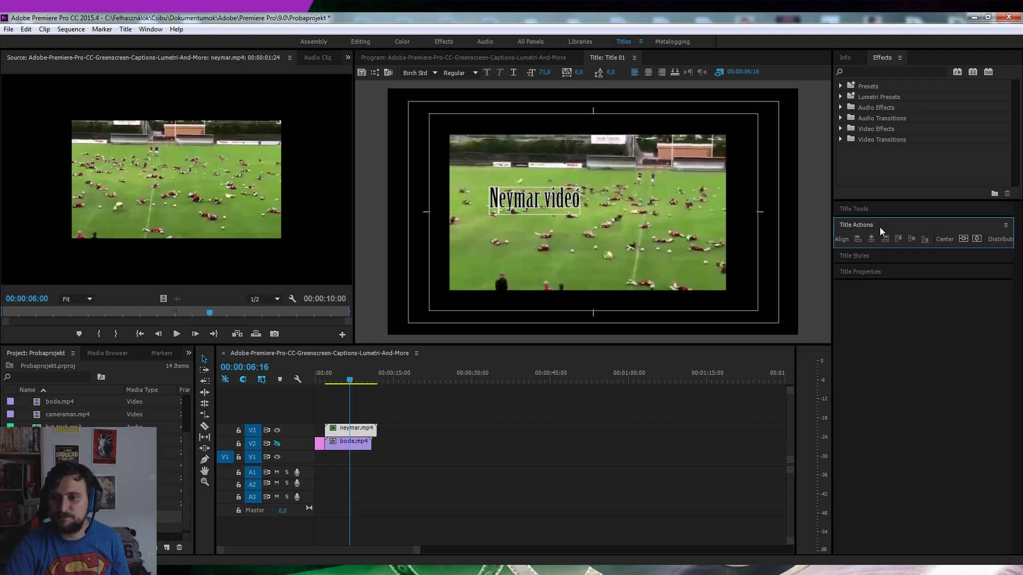
pyautogui.click(894, 208)
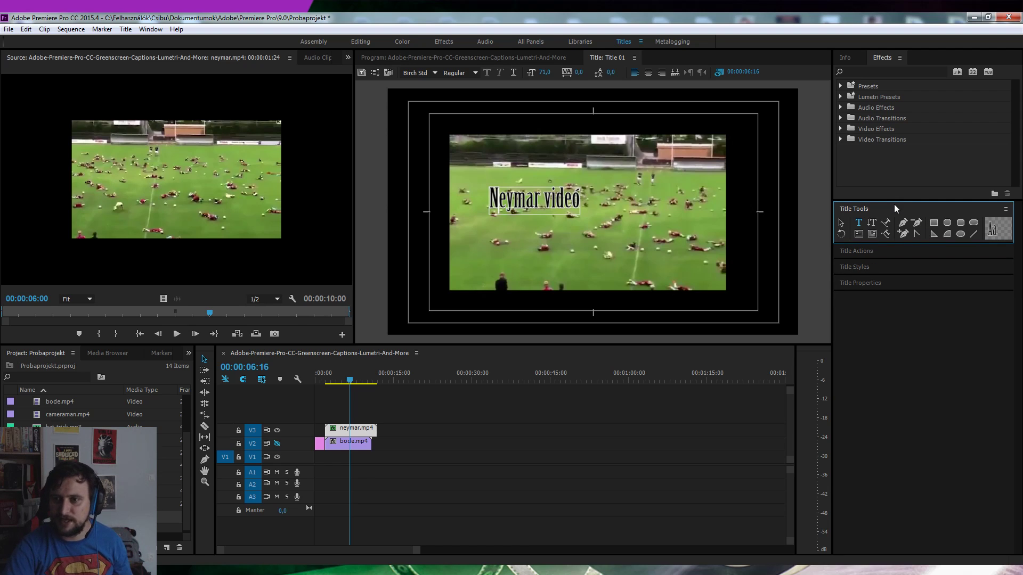
pyautogui.click(887, 283)
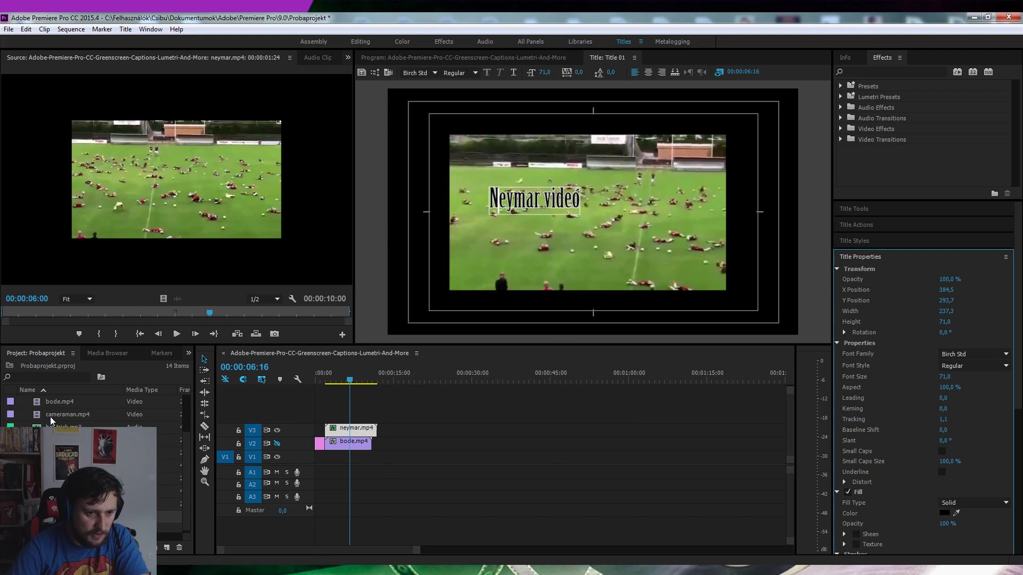
pyautogui.scroll(1, 96, 410)
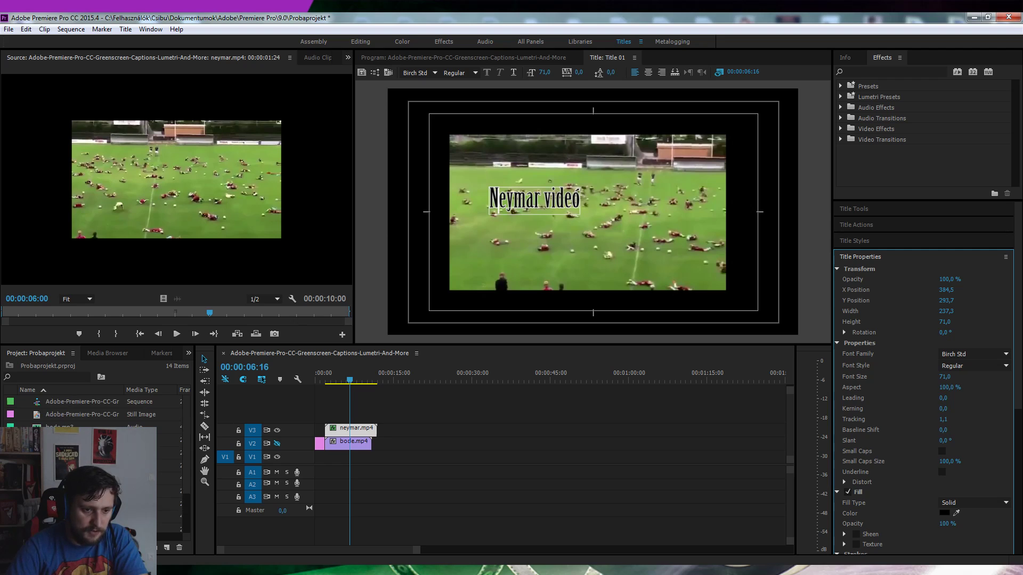
pyautogui.scroll(-1, 96, 410)
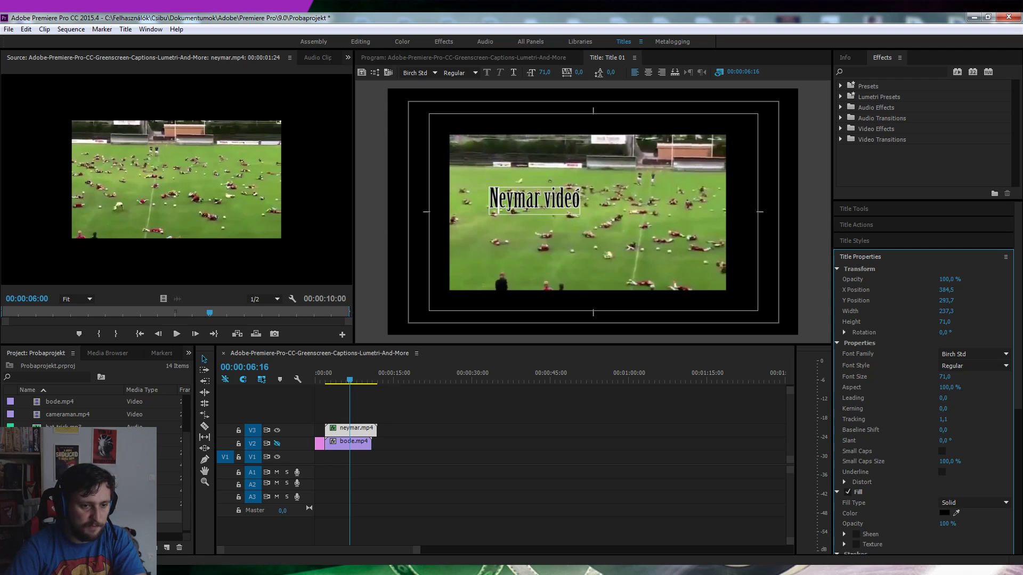
pyautogui.moveTo(171, 518)
pyautogui.mouseDown()
pyautogui.moveTo(339, 432)
pyautogui.moveTo(323, 380)
pyautogui.mouseUp()
# Position the title near the top at X 401.5, Y 181.7.
pyautogui.press('space')
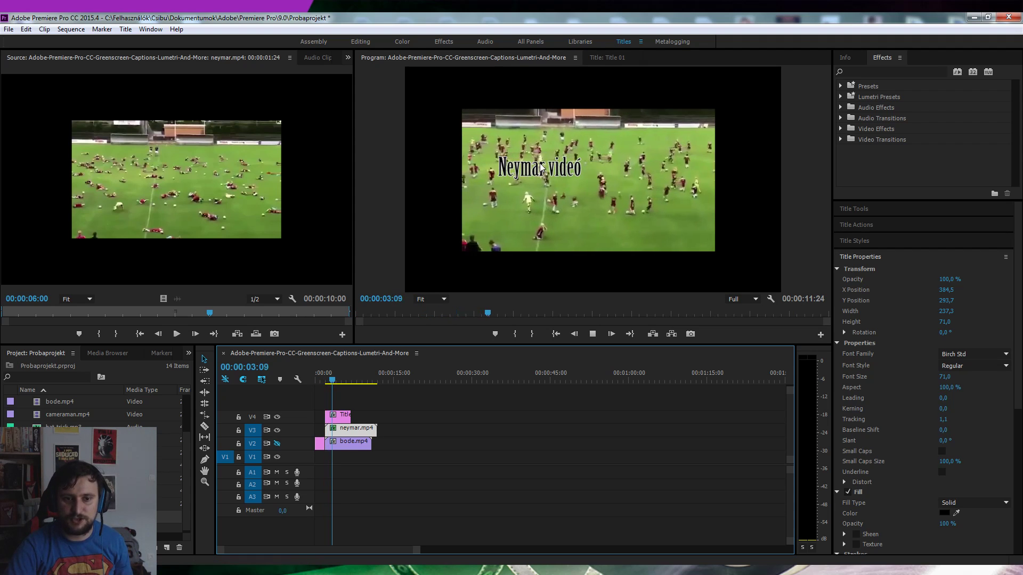
pyautogui.press('space')
pyautogui.click(344, 418)
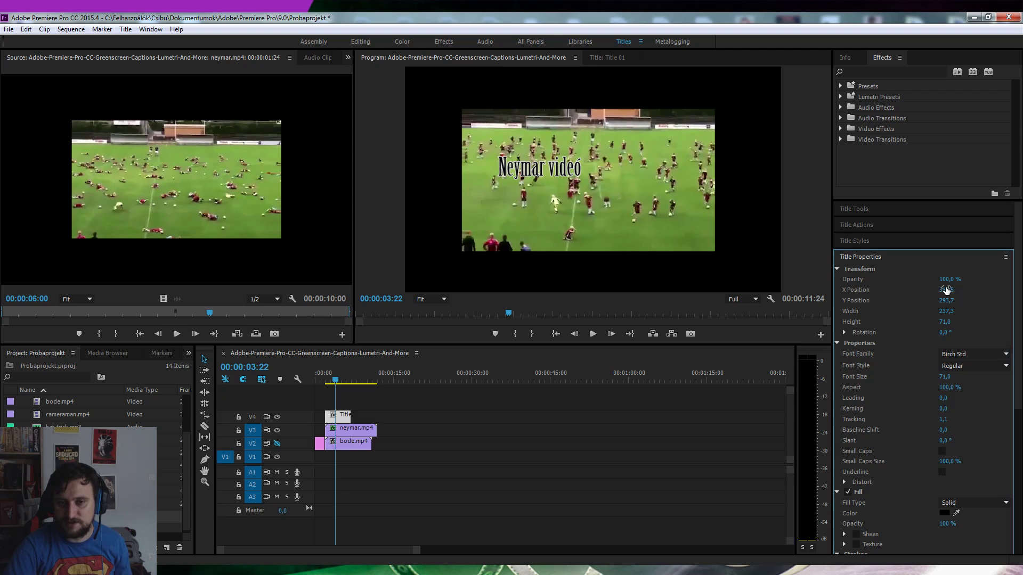
pyautogui.moveTo(940, 287)
pyautogui.mouseDown()
pyautogui.moveTo(967, 292)
pyautogui.moveTo(883, 312)
pyautogui.mouseUp()
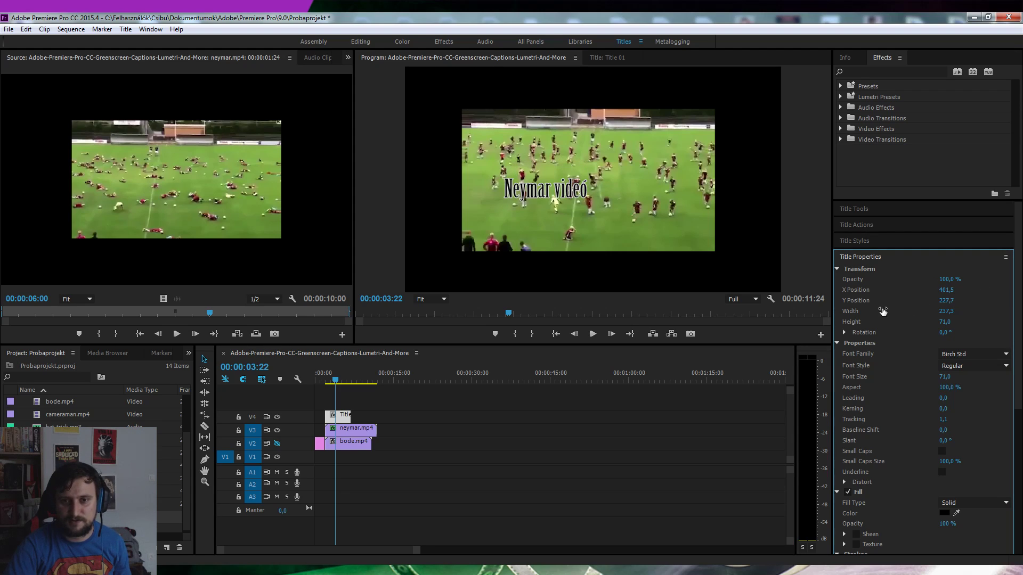
pyautogui.moveTo(948, 301); pyautogui.dragTo(923, 302)
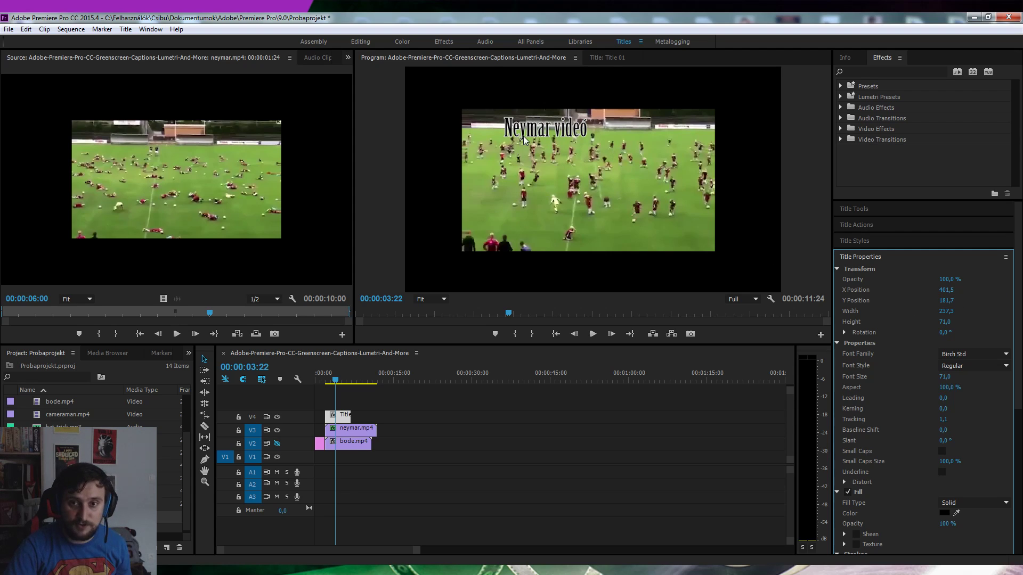
# Duplicate Title 01 in the Project panel by pasting a copy.
pyautogui.click(550, 155)
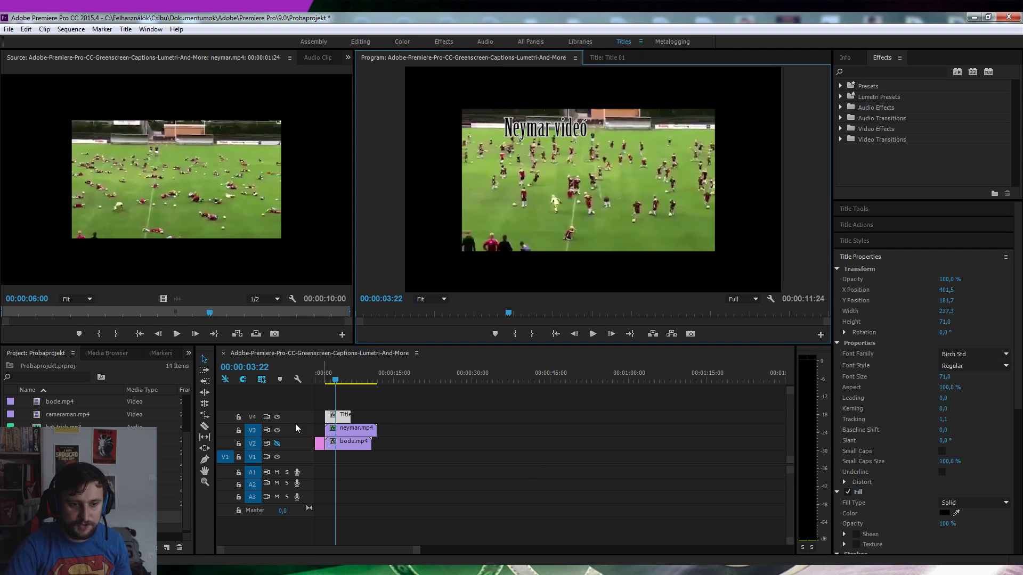
pyautogui.hotkey('shift', '1')
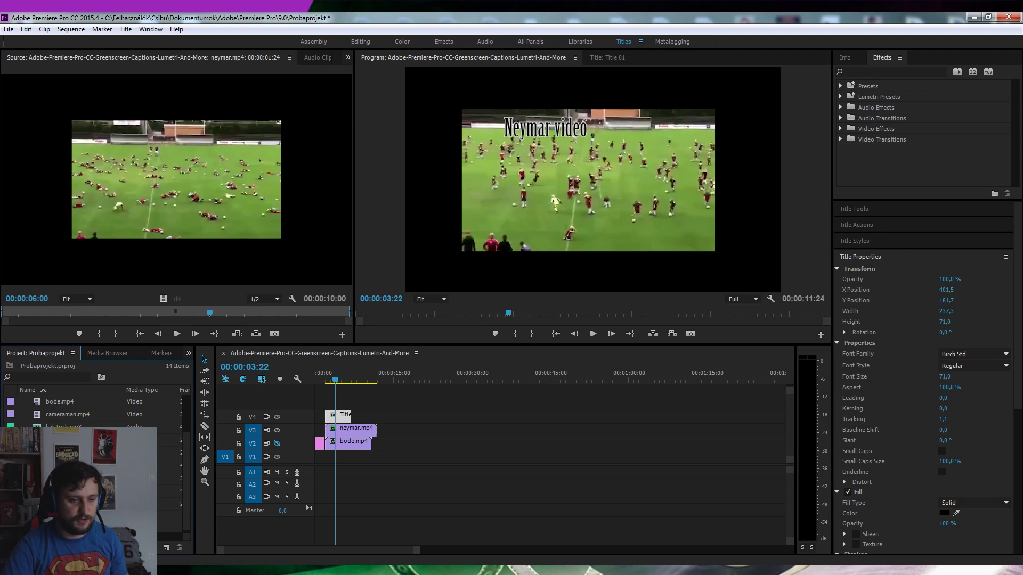
pyautogui.hotkey('ctrl', 'v')
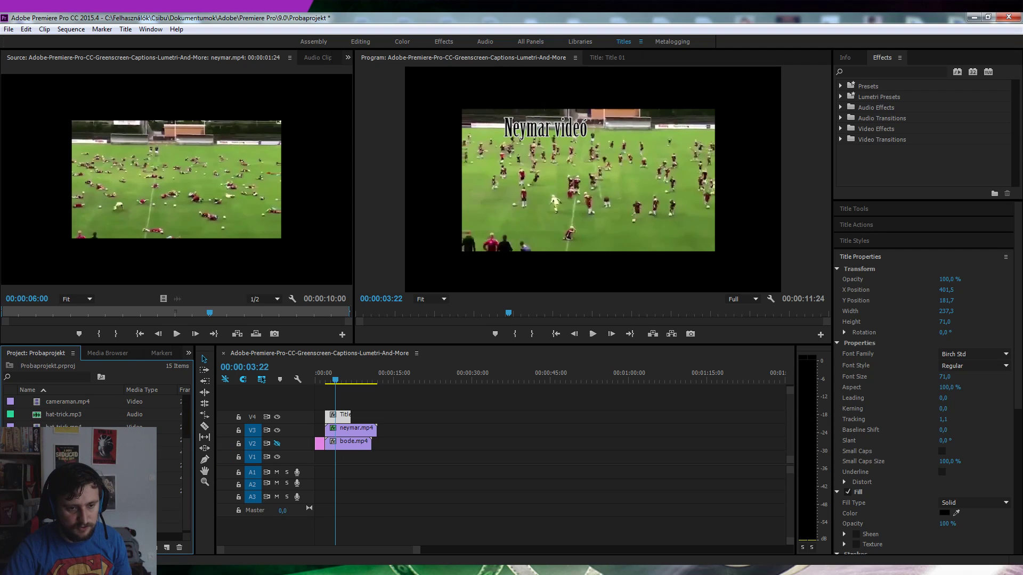
# Place Title 02 after Title 01 on V4, reading 'Második szöveg' in white Brush Script.
pyautogui.moveTo(70, 516); pyautogui.dragTo(360, 421)
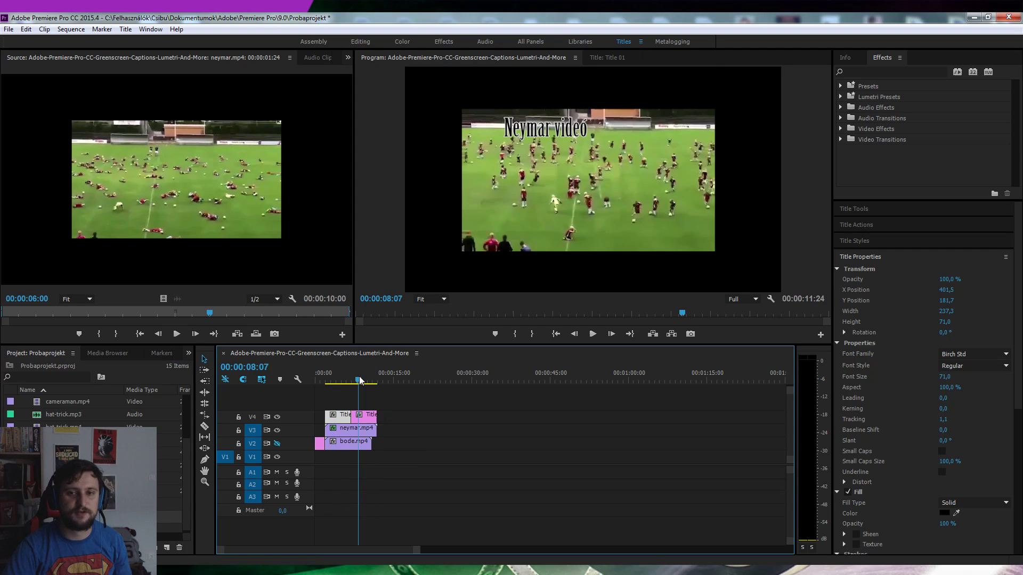
pyautogui.doubleClick(363, 418)
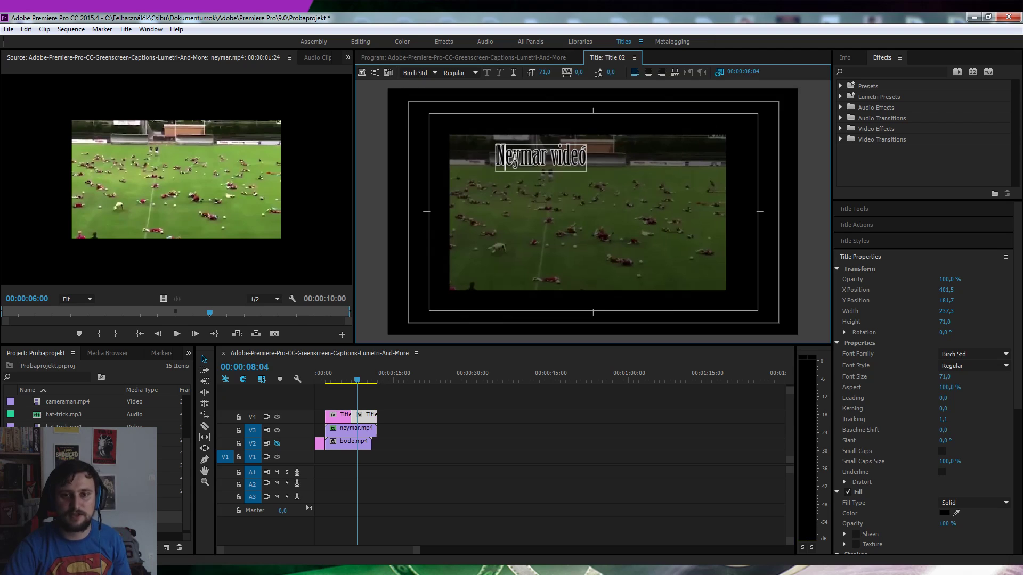
pyautogui.hotkey('ctrl', 'a')
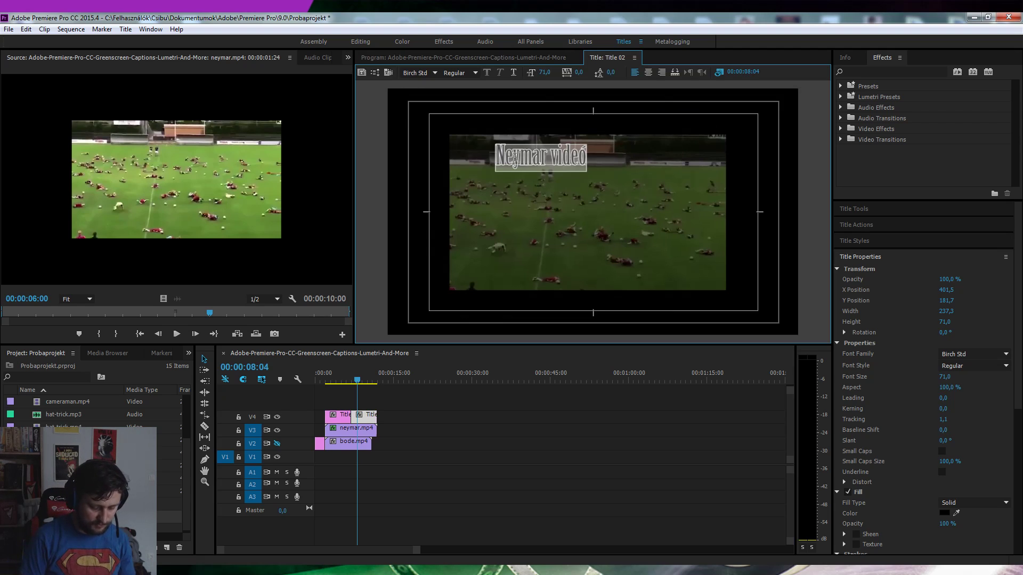
pyautogui.write('Második szöeg')
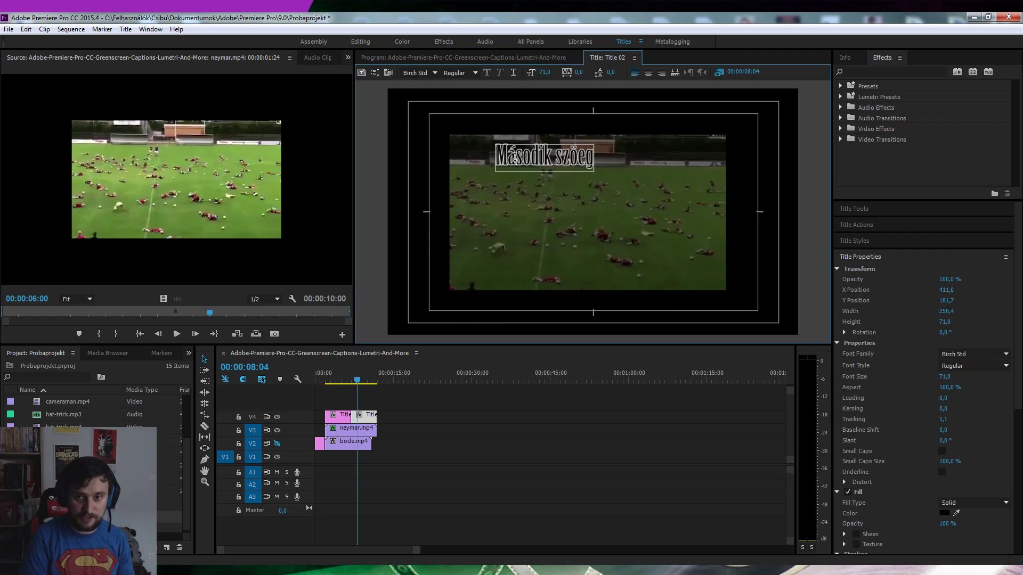
pyautogui.press('BackSpace')
pyautogui.press('BackSpace')
pyautogui.write('veg')
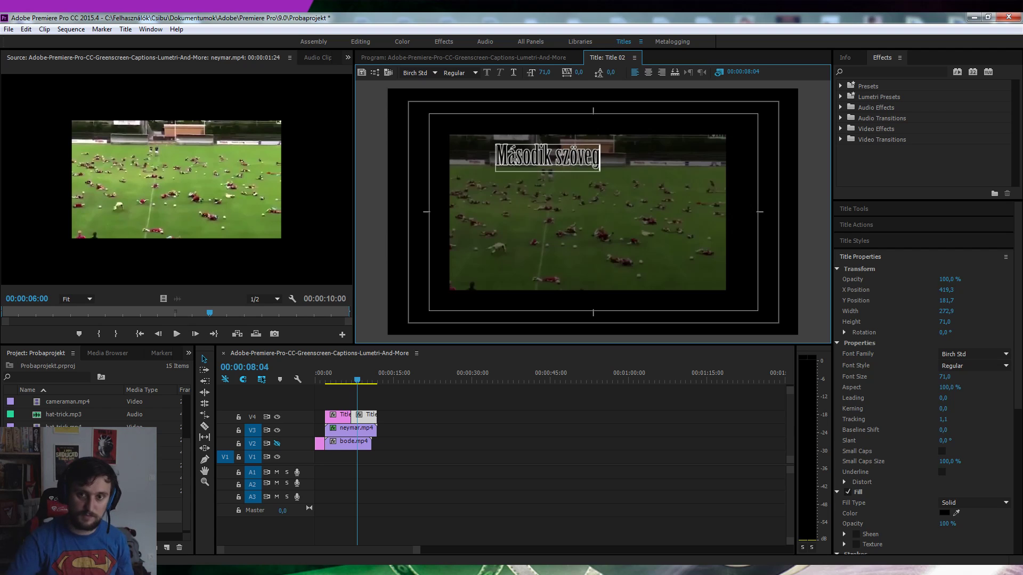
pyautogui.click(902, 243)
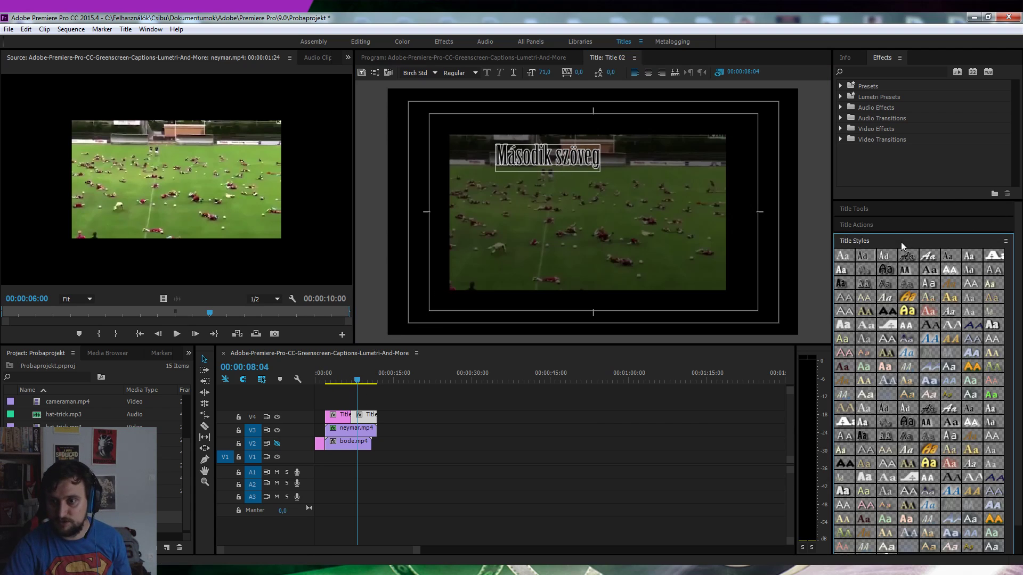
pyautogui.click(950, 410)
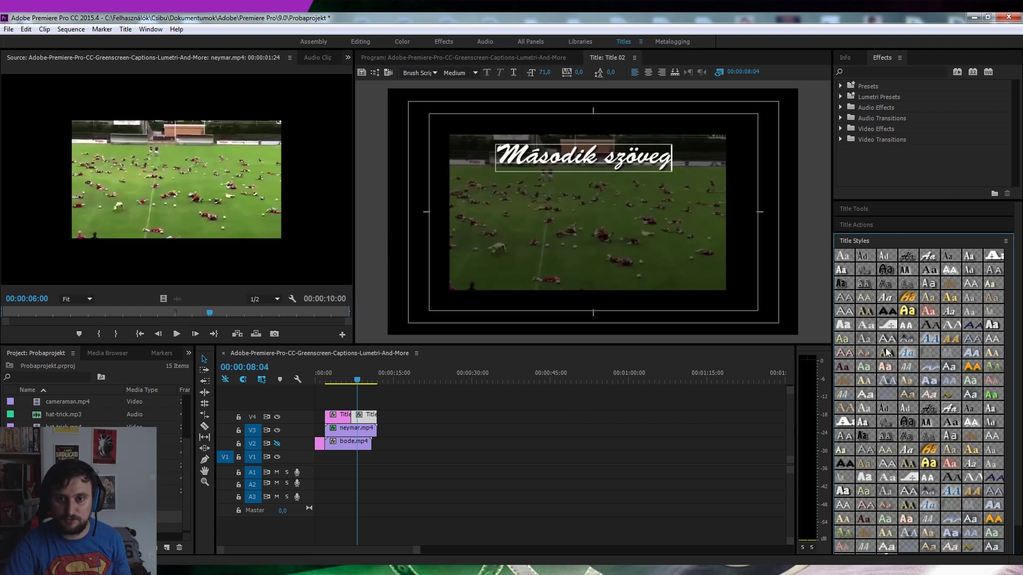
# Play back both titles, then switch to the Assembly workspace.
pyautogui.click(341, 378)
pyautogui.press('space')
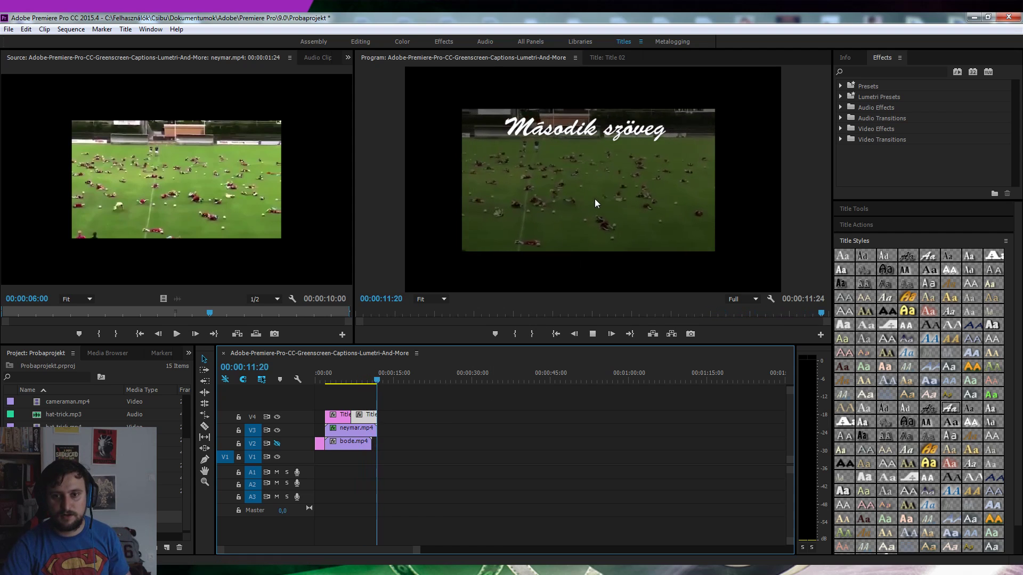
pyautogui.click(327, 380)
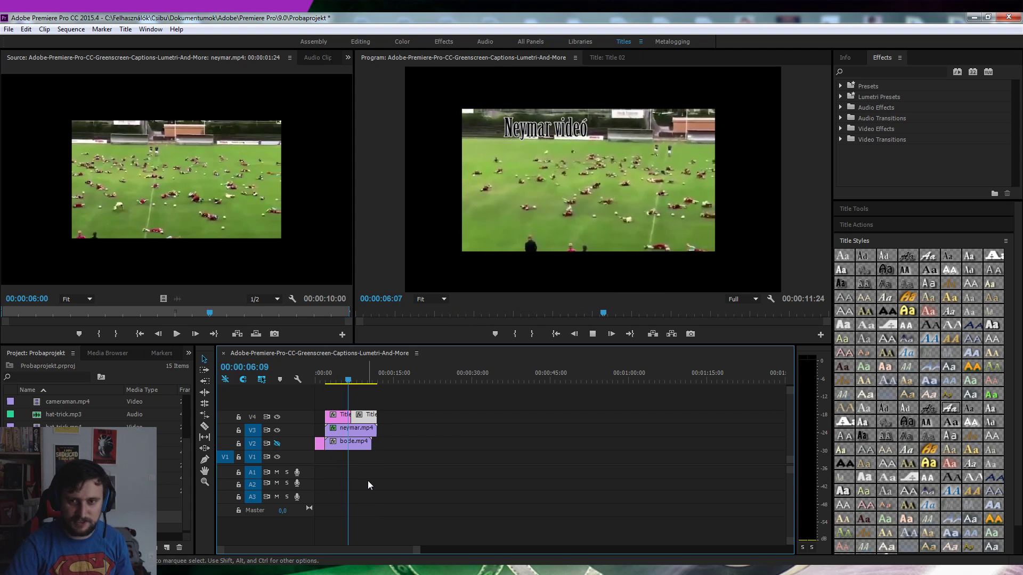
pyautogui.press('space')
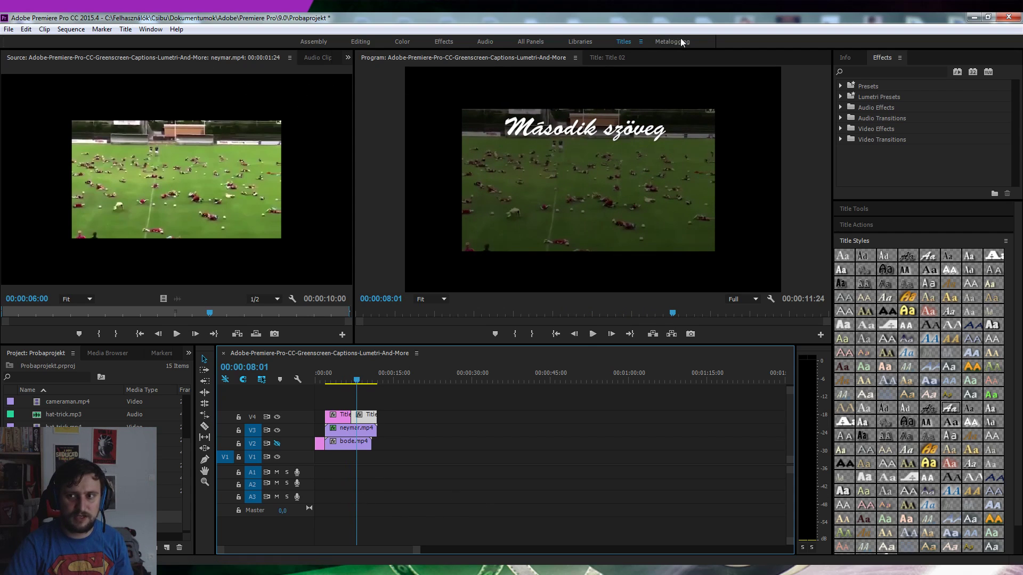
pyautogui.click(318, 40)
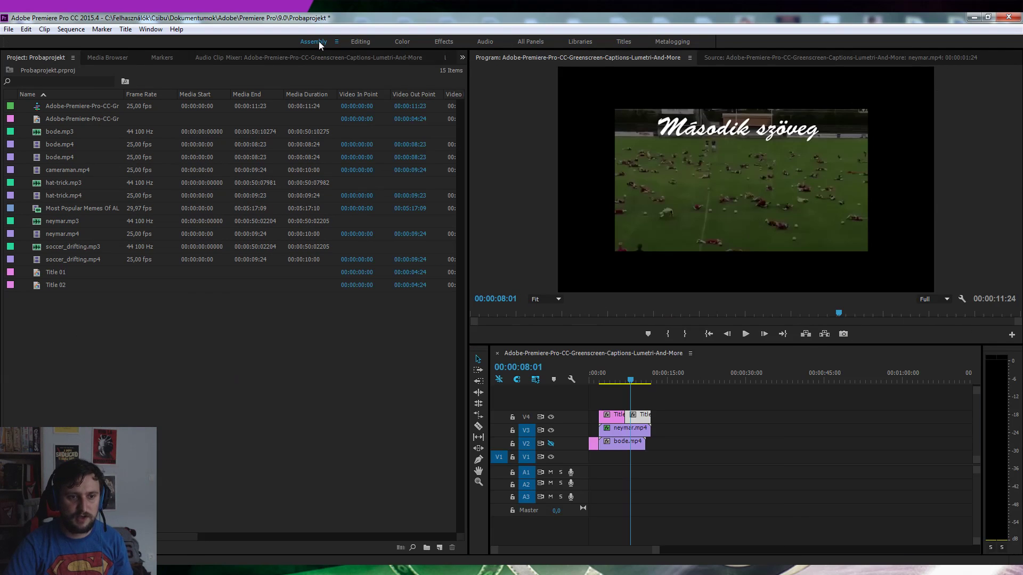
# In the Editing workspace with the audio mixer showing, delete every clip from the timeline.
pyautogui.click(364, 41)
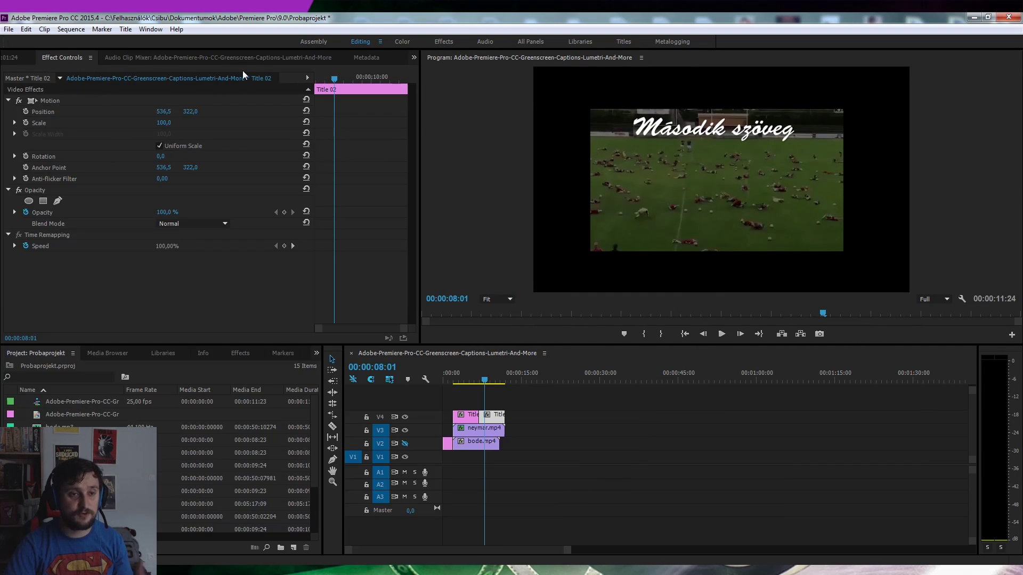
pyautogui.click(156, 60)
pyautogui.moveTo(580, 401); pyautogui.dragTo(474, 474)
pyautogui.press('Delete')
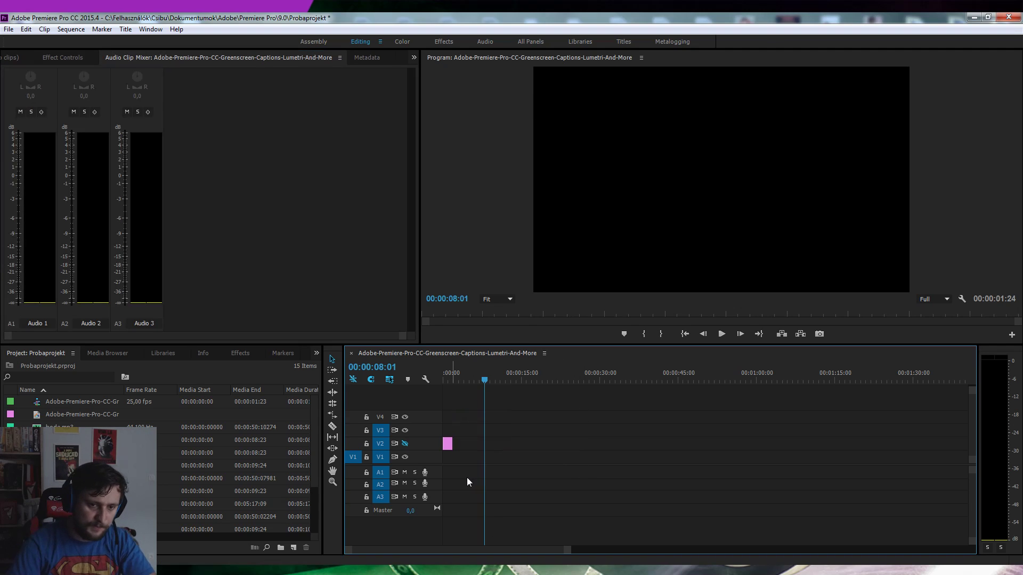
# Add bode.mp4, bode.mp3 trimmed to the video's length on A1, and a shortened music clip on A2.
pyautogui.moveTo(96, 440); pyautogui.dragTo(454, 468)
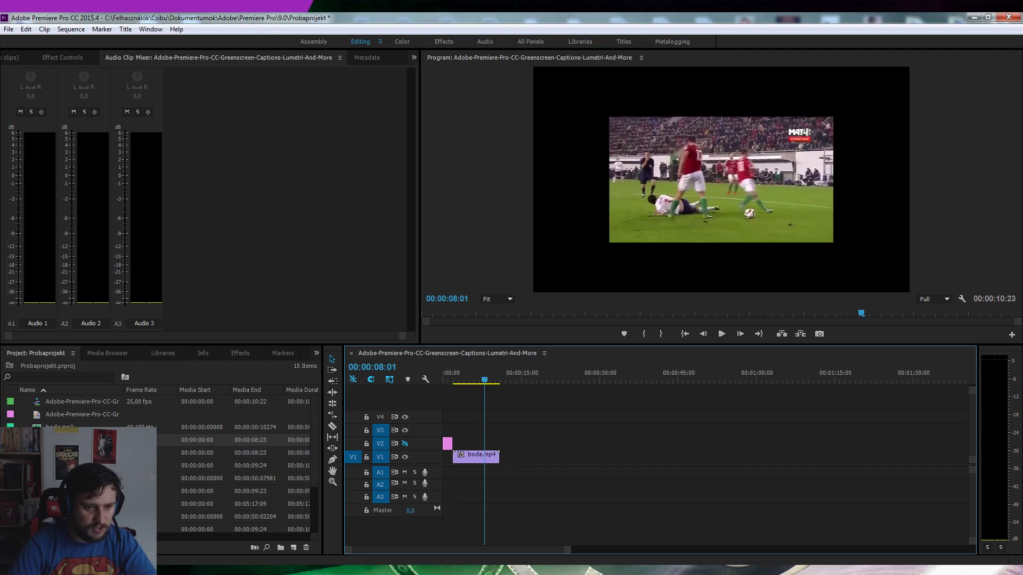
pyautogui.moveTo(58, 427); pyautogui.dragTo(456, 472)
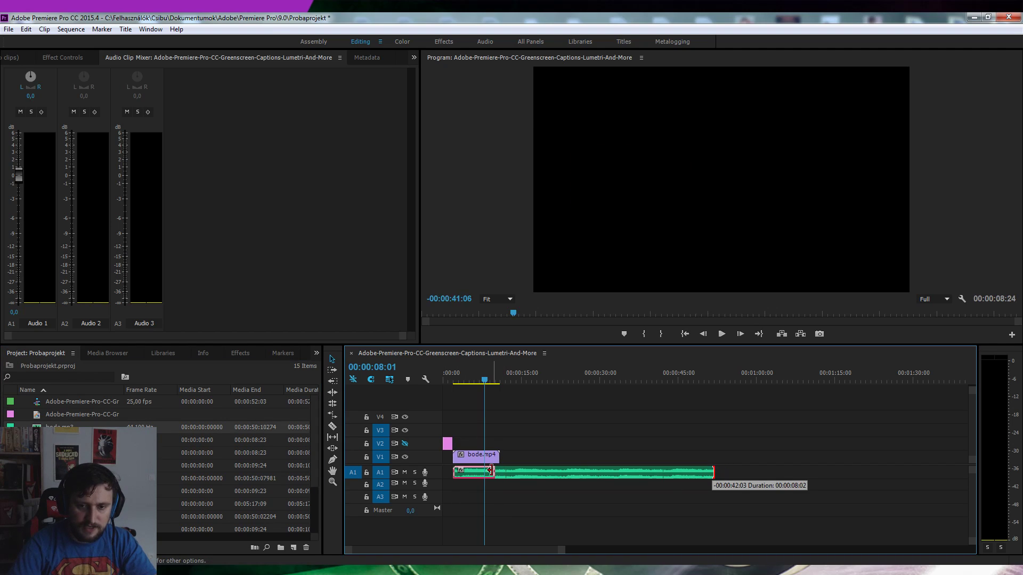
pyautogui.moveTo(709, 472); pyautogui.dragTo(500, 472)
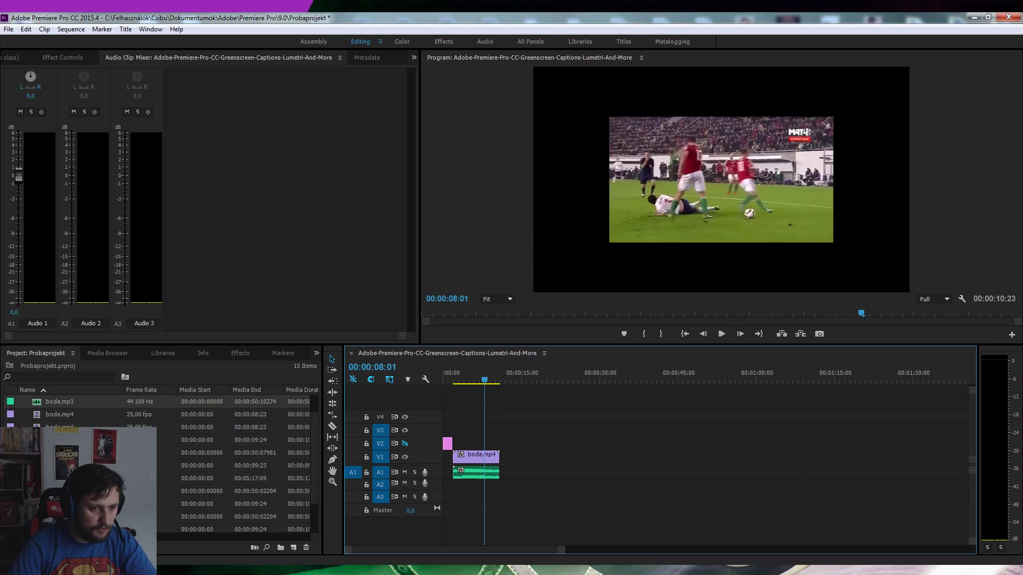
pyautogui.click(235, 453)
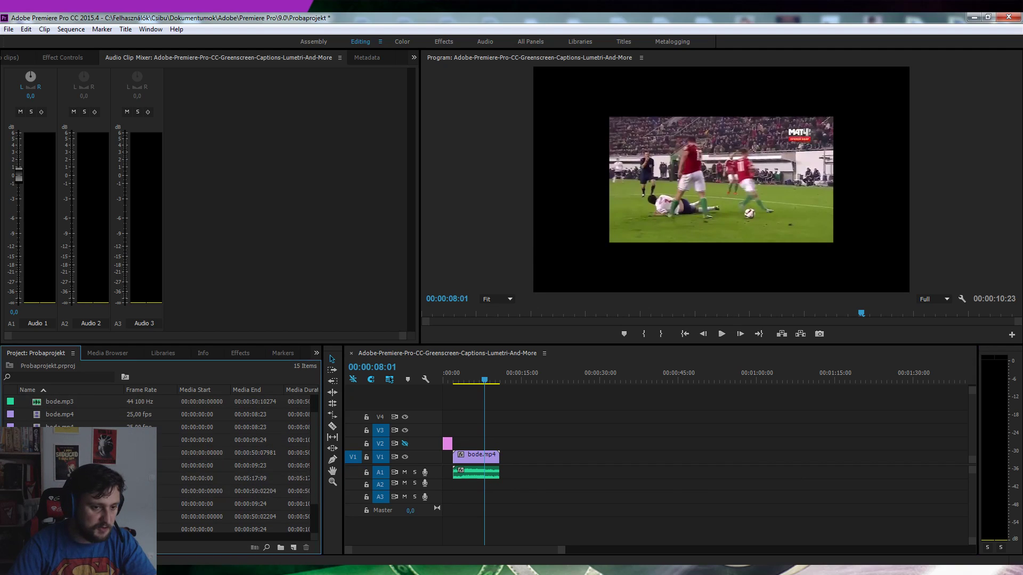
pyautogui.moveTo(235, 453); pyautogui.dragTo(455, 485)
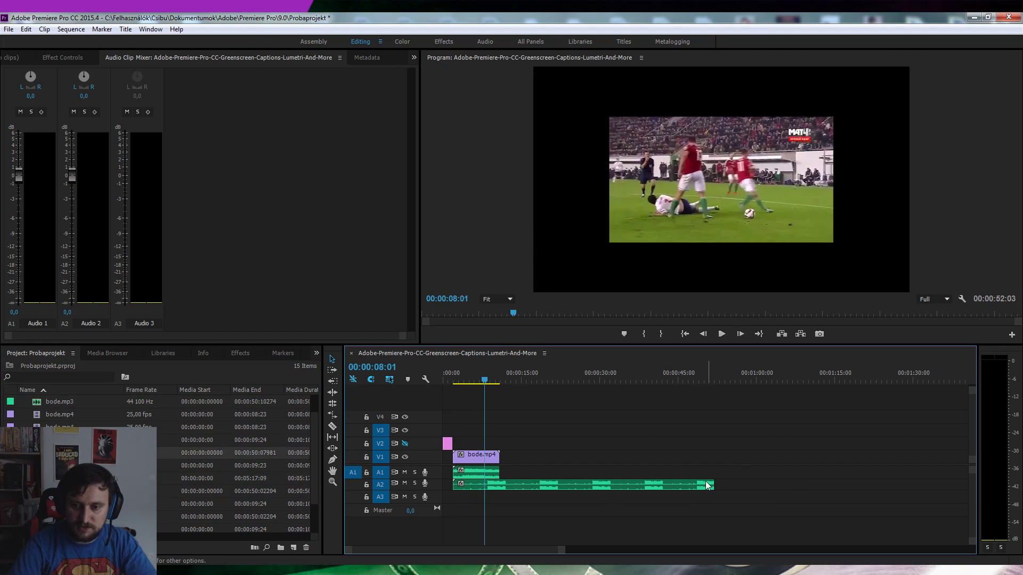
pyautogui.moveTo(708, 485); pyautogui.dragTo(530, 485)
# Move bode.mp4 up to V2 and place the meme compilation on V1 starting at 00:00:00.
pyautogui.moveTo(479, 457); pyautogui.dragTo(479, 445)
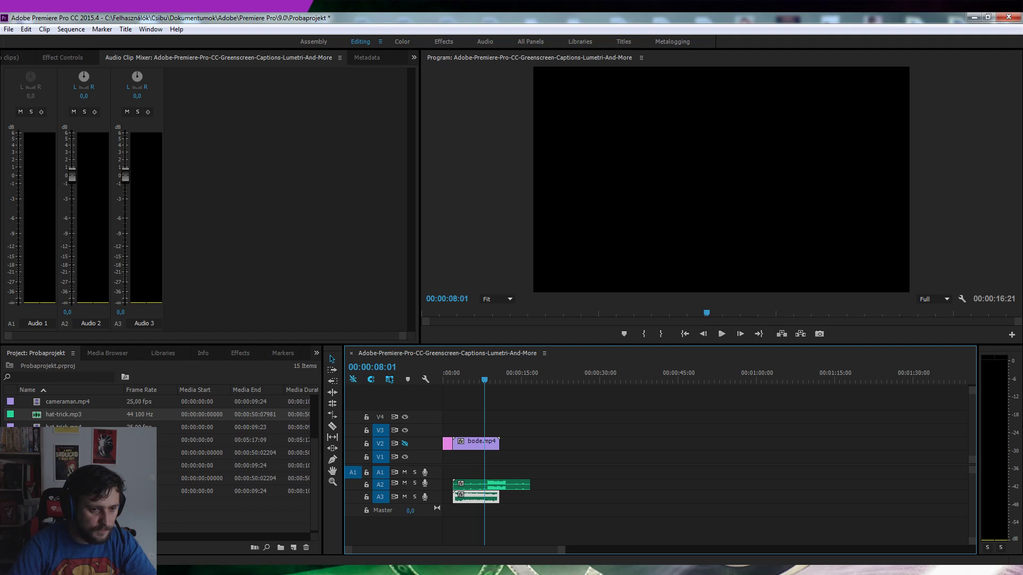
pyautogui.moveTo(203, 440); pyautogui.dragTo(480, 458)
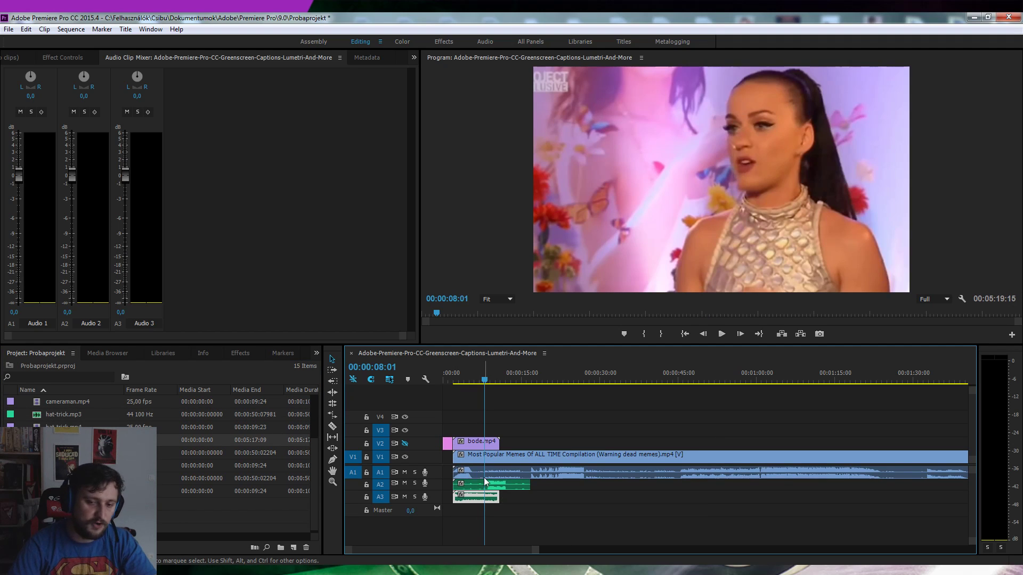
pyautogui.moveTo(608, 460); pyautogui.dragTo(719, 460)
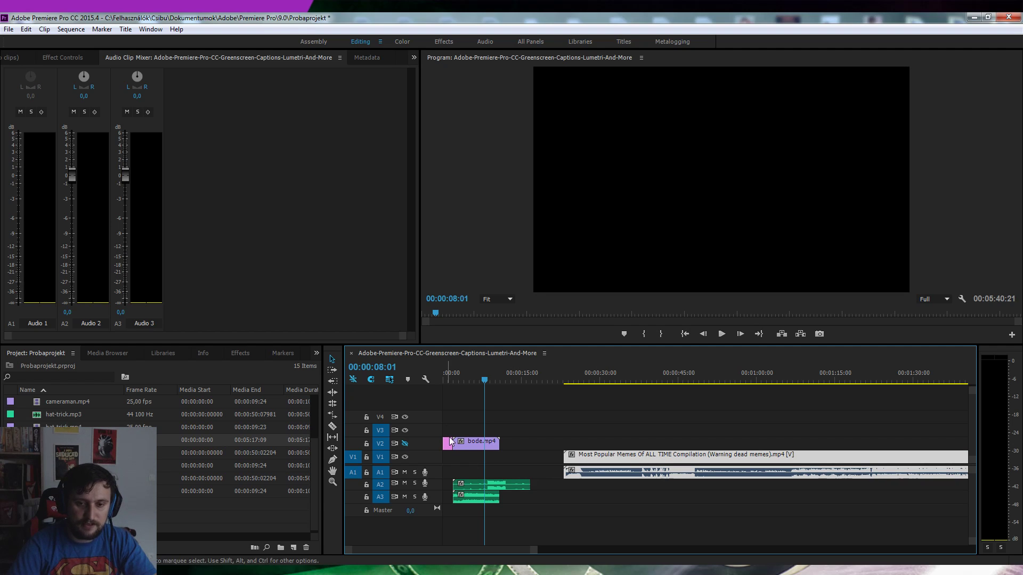
pyautogui.moveTo(674, 456); pyautogui.dragTo(563, 463)
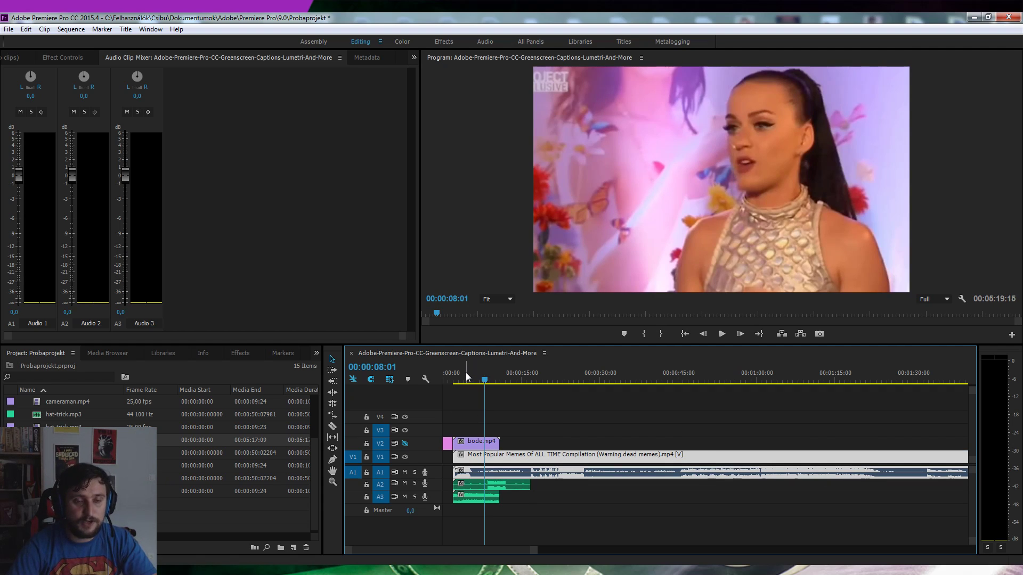
# Select the A3, A2 and meme compilation clips and put the playhead at 00:00:02:09.
pyautogui.click(469, 499)
pyautogui.click(477, 490)
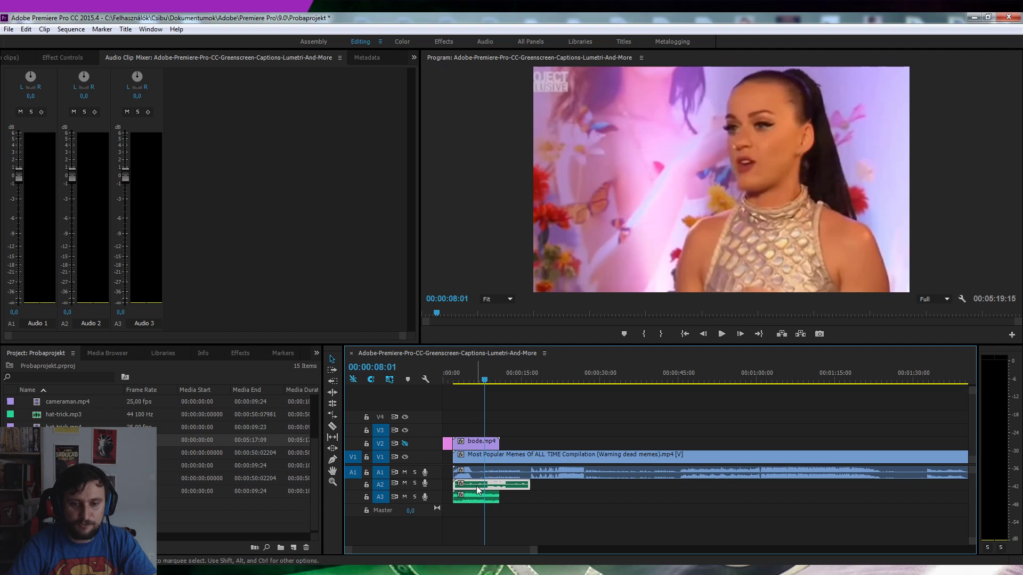
pyautogui.click(503, 478)
pyautogui.click(456, 380)
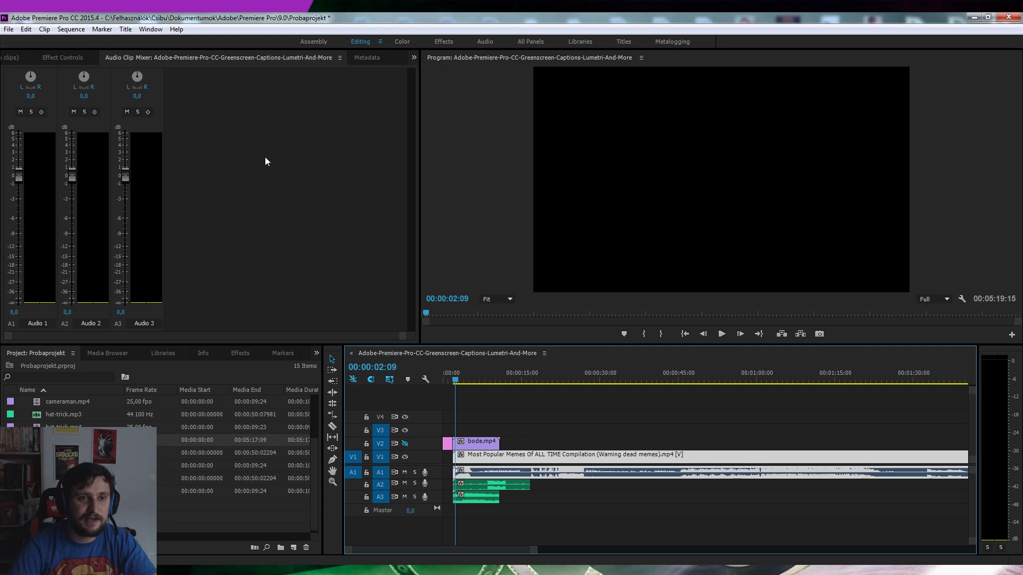
# Show Effect Controls, then the Audio Clip Mixer, and bring up the Audio workspace.
pyautogui.click(482, 42)
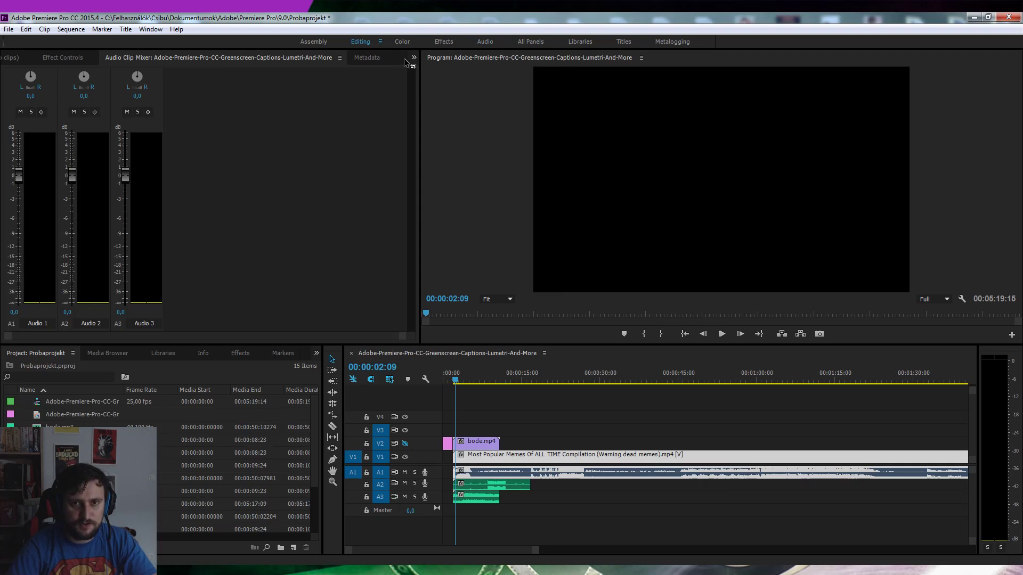
pyautogui.click(413, 57)
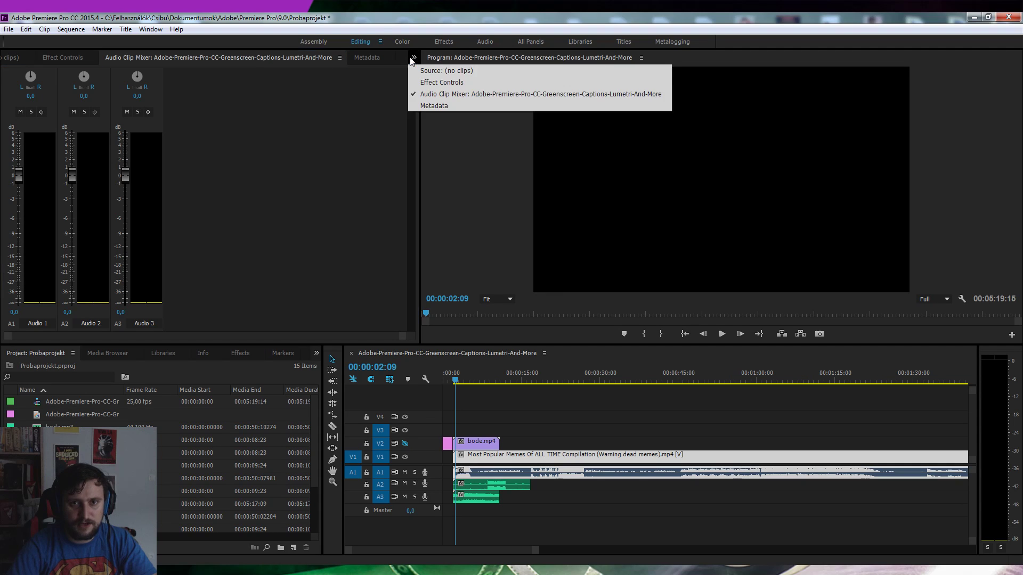
pyautogui.click(450, 82)
pyautogui.click(414, 58)
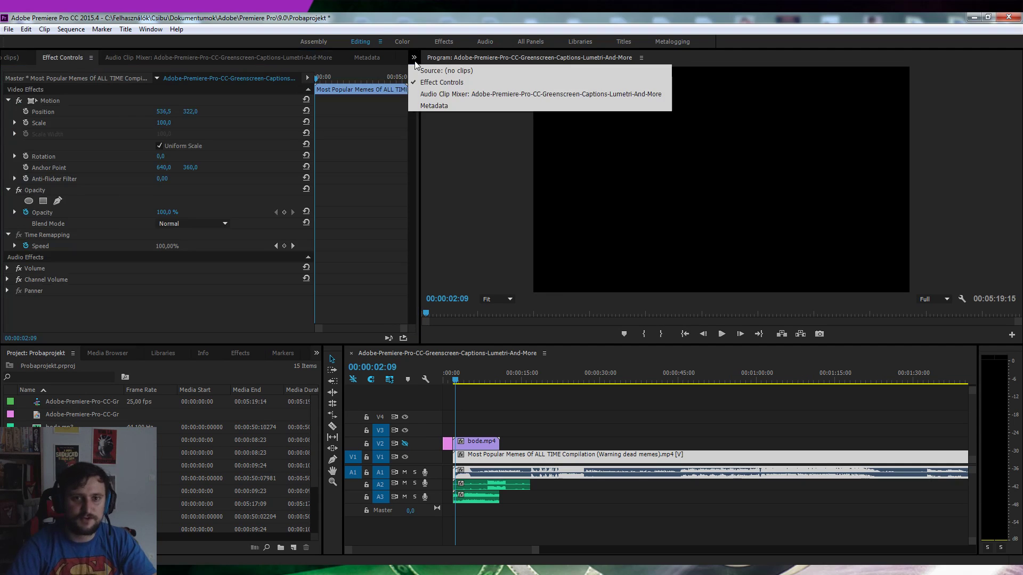
pyautogui.click(493, 94)
pyautogui.click(483, 41)
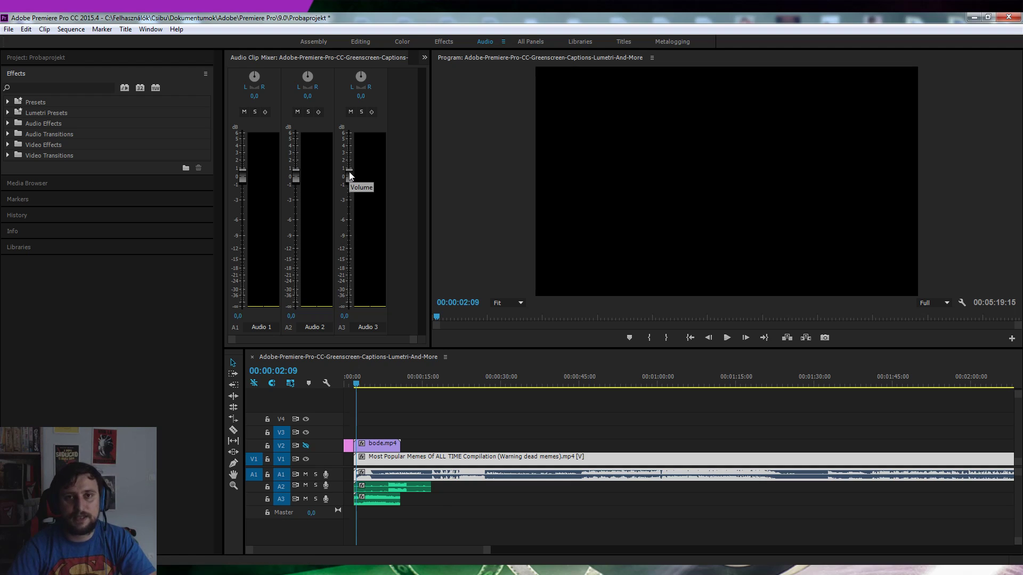
# Lower Audio 3 to -18,1 dB and Audio 2 to -9,2 dB in the Audio Clip Mixer.
pyautogui.moveTo(349, 178); pyautogui.dragTo(352, 262)
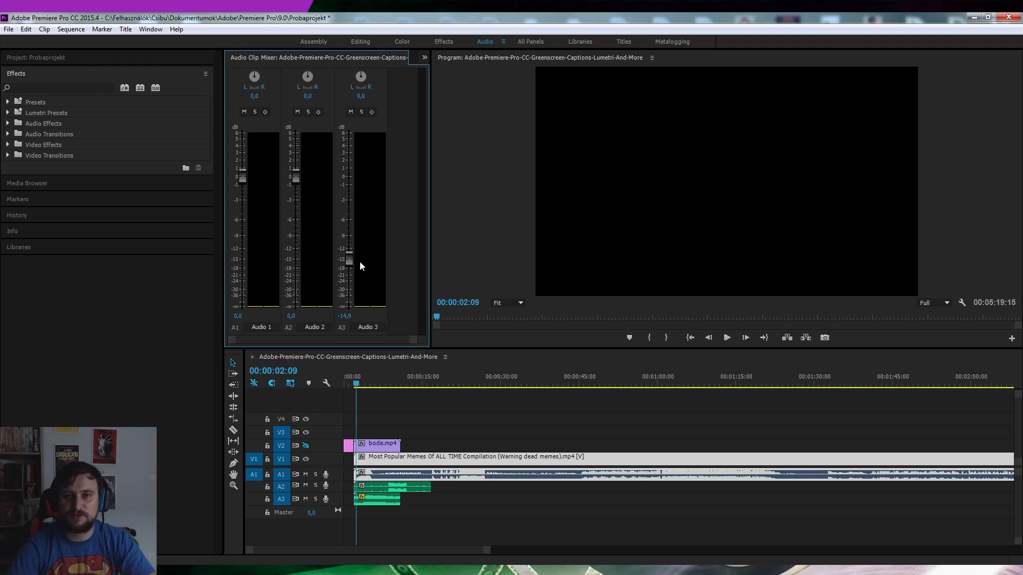
pyautogui.moveTo(352, 260); pyautogui.dragTo(352, 270)
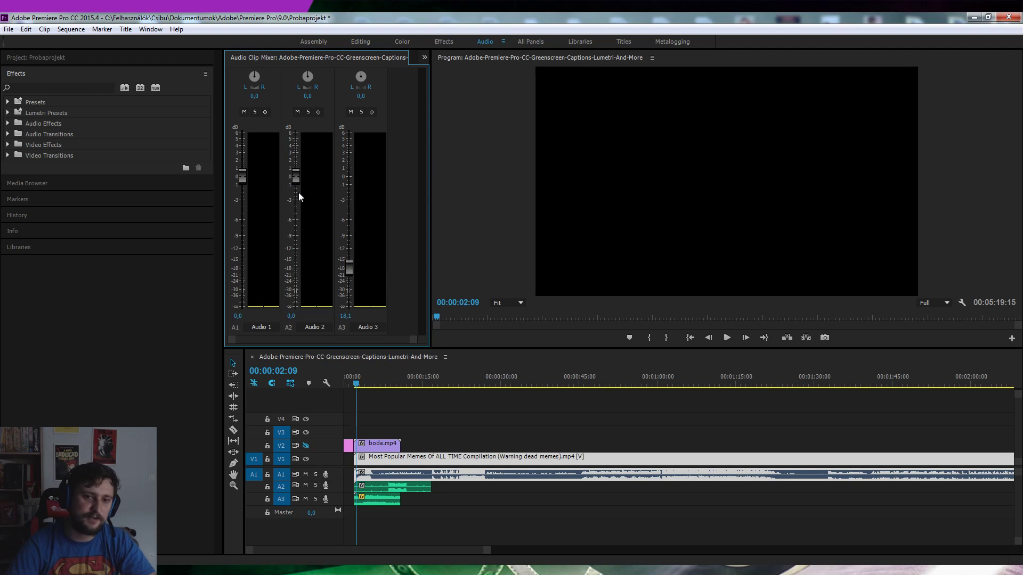
pyautogui.click(378, 500)
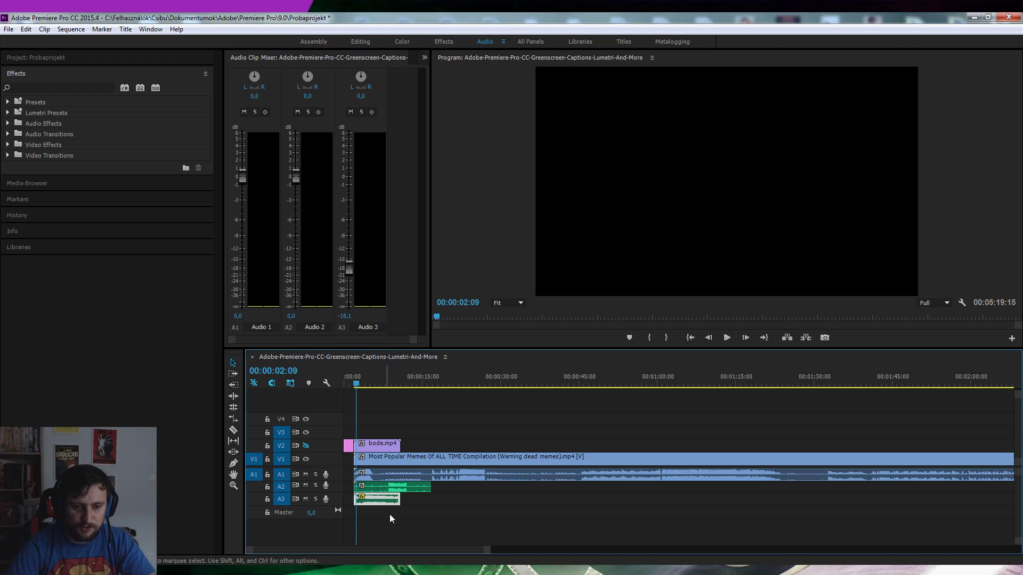
pyautogui.moveTo(297, 178); pyautogui.dragTo(295, 238)
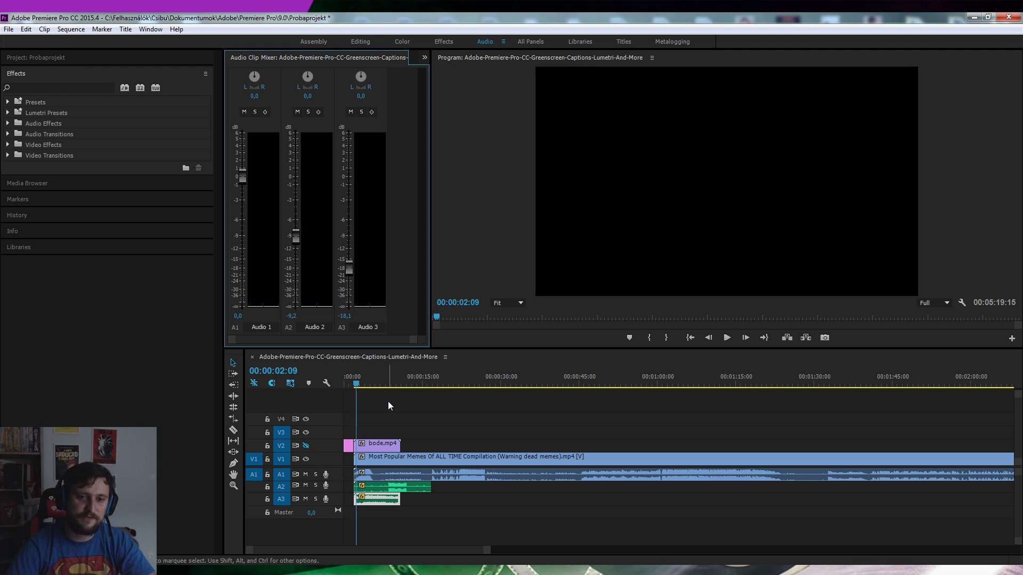
# Play from the start, lower Audio 1 to -5,4 dB, and shift the A3 clip later.
pyautogui.moveTo(356, 386); pyautogui.dragTo(348, 378)
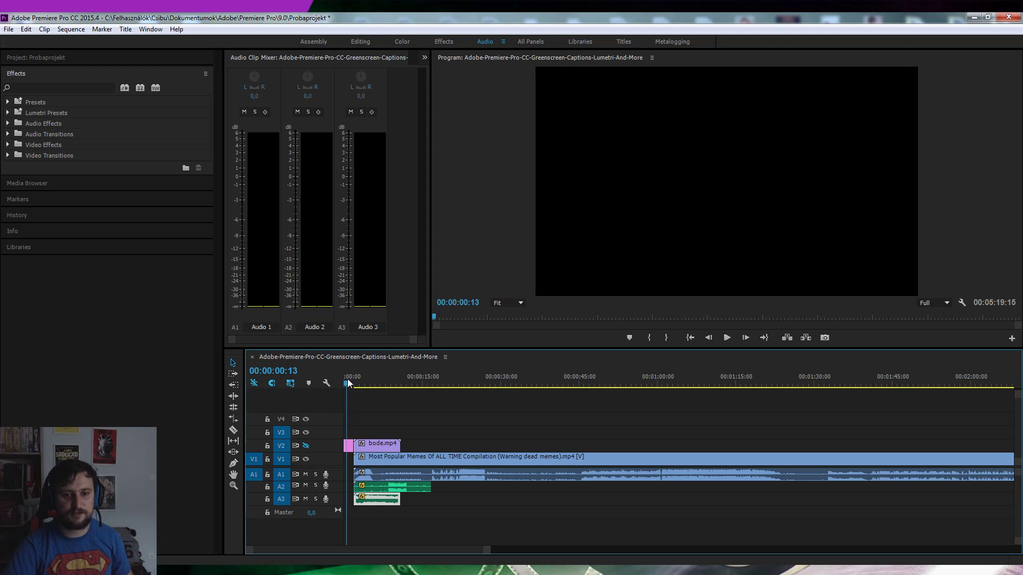
pyautogui.press('space')
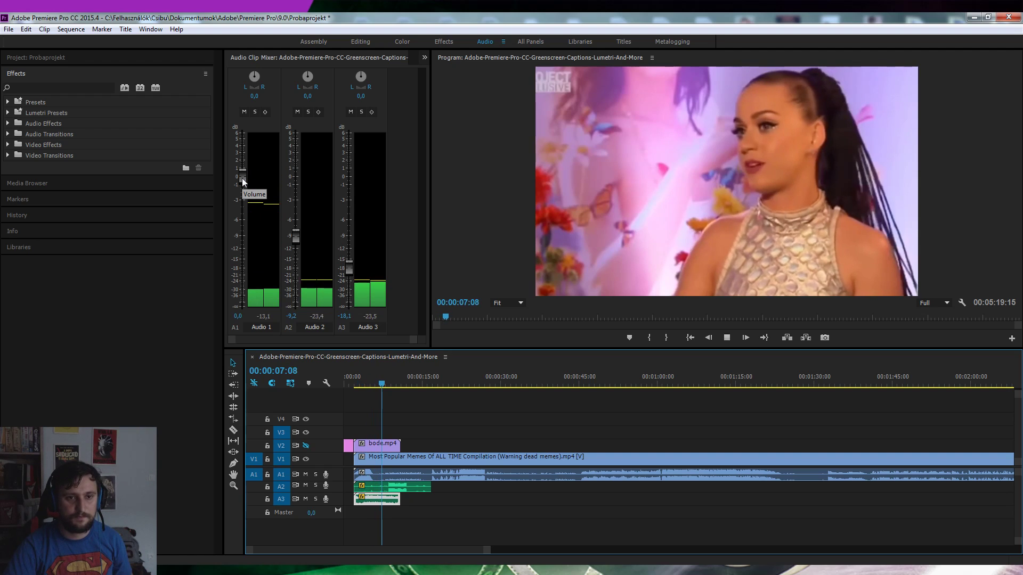
pyautogui.moveTo(243, 181); pyautogui.dragTo(288, 229)
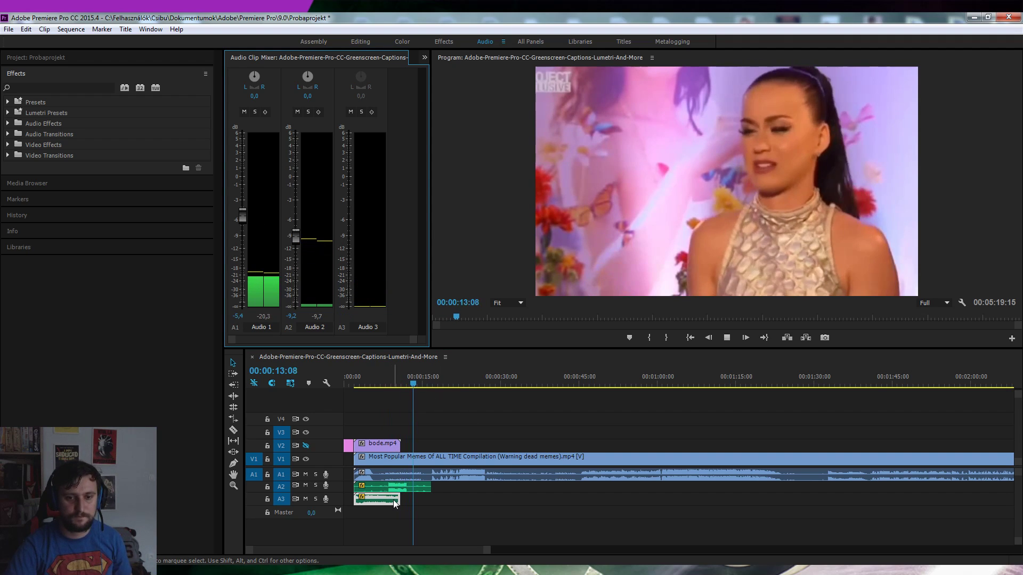
pyautogui.moveTo(379, 499); pyautogui.dragTo(425, 499)
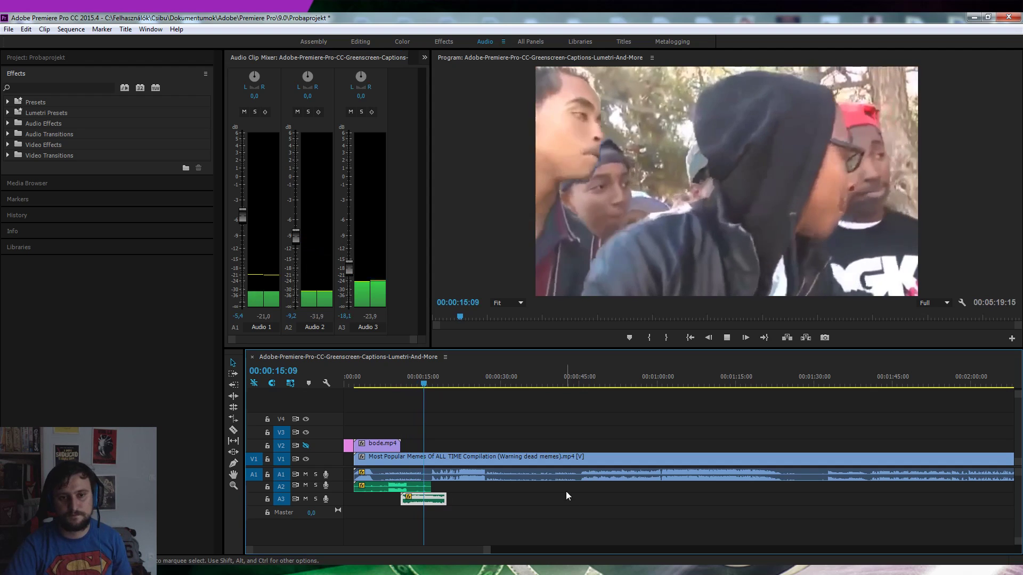
pyautogui.press('space')
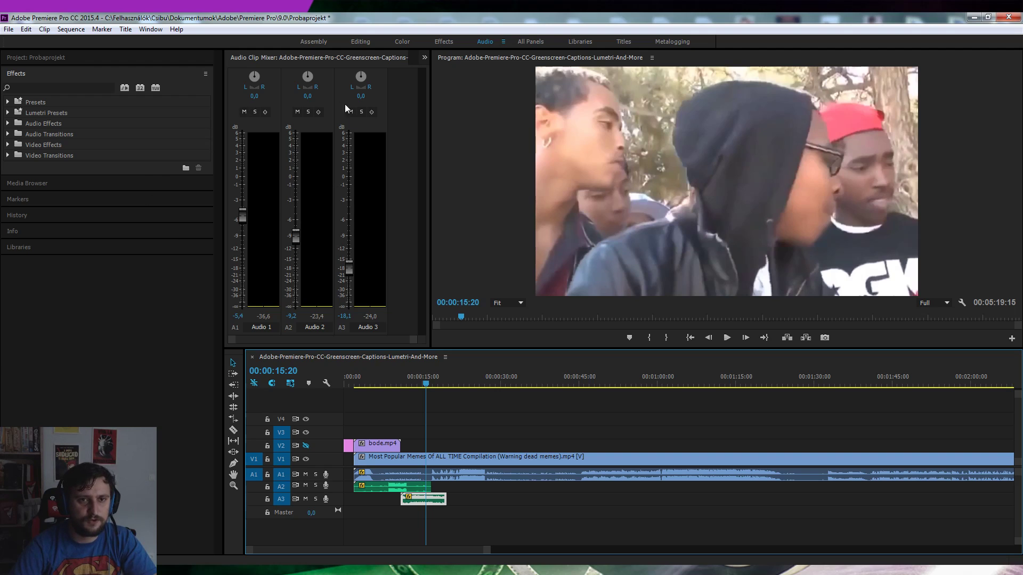
# Try the All Panels and Metalogging workspaces, return to Editing, and scroll to the meme clip's end.
pyautogui.click(542, 43)
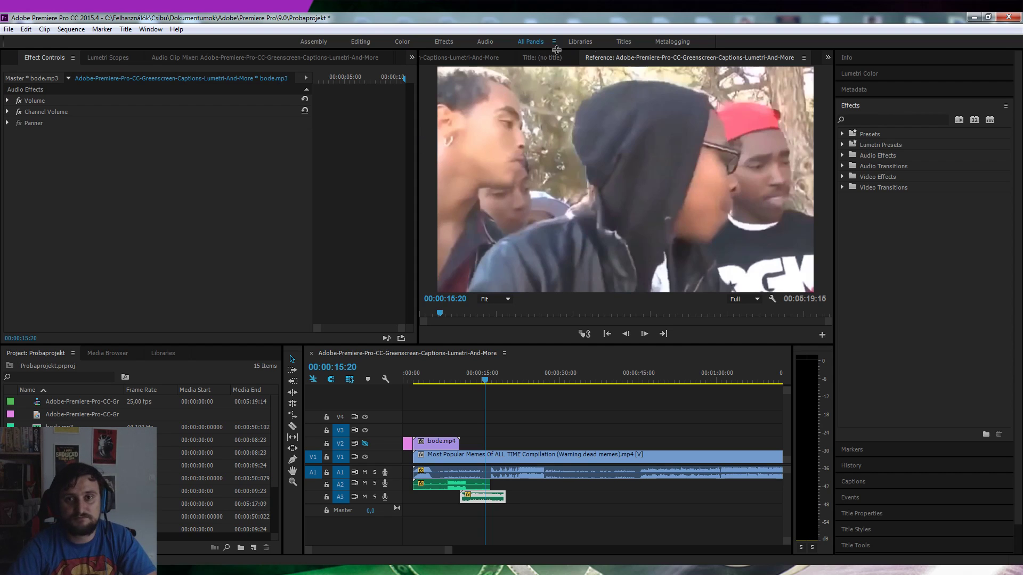
pyautogui.click(593, 43)
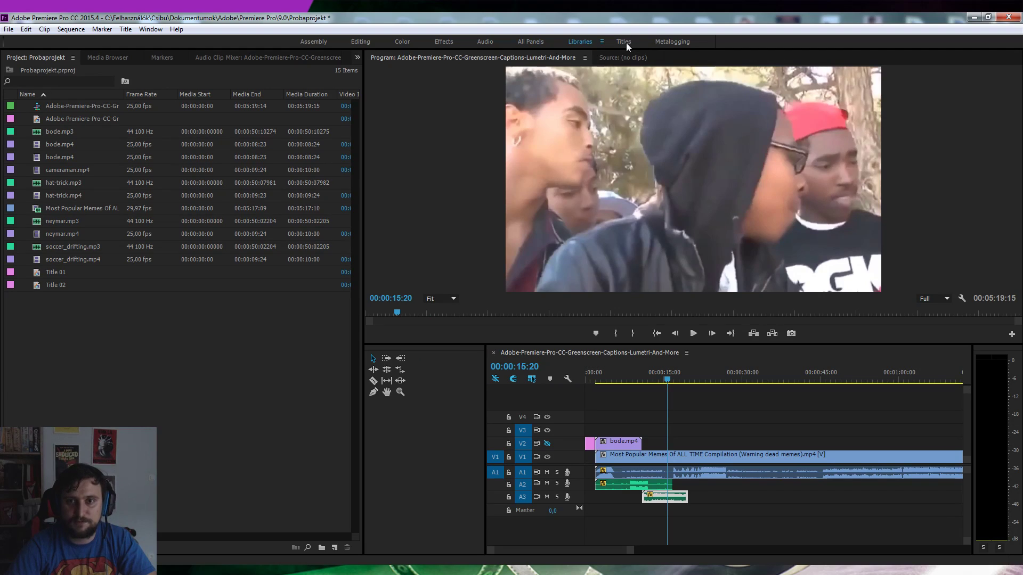
pyautogui.click(625, 59)
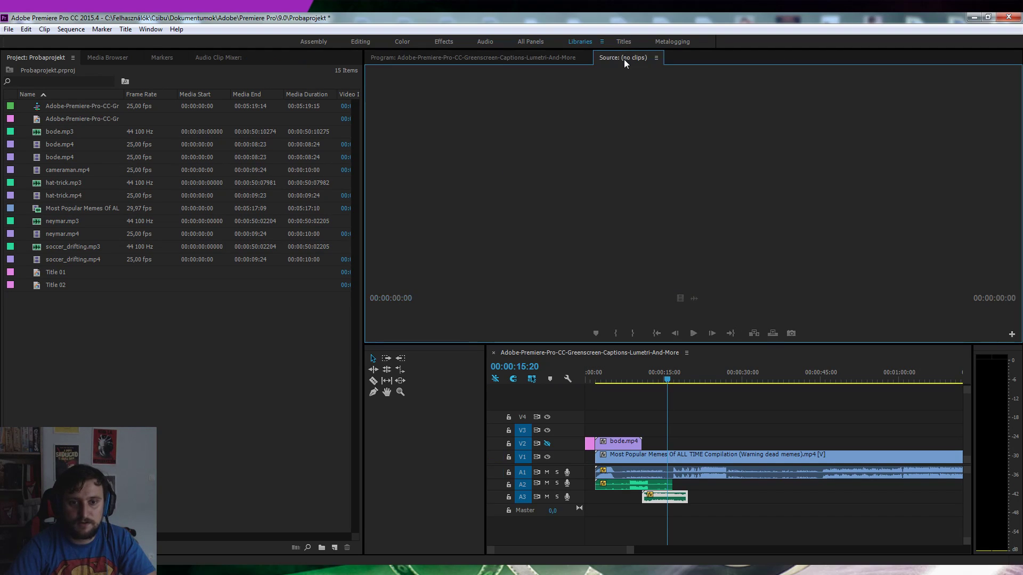
pyautogui.click(673, 43)
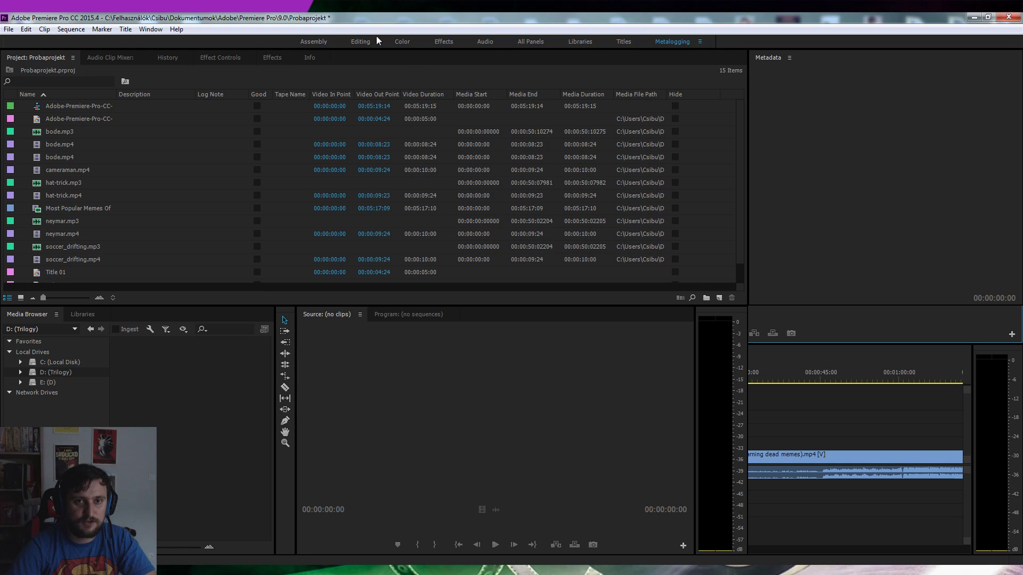
pyautogui.click(358, 42)
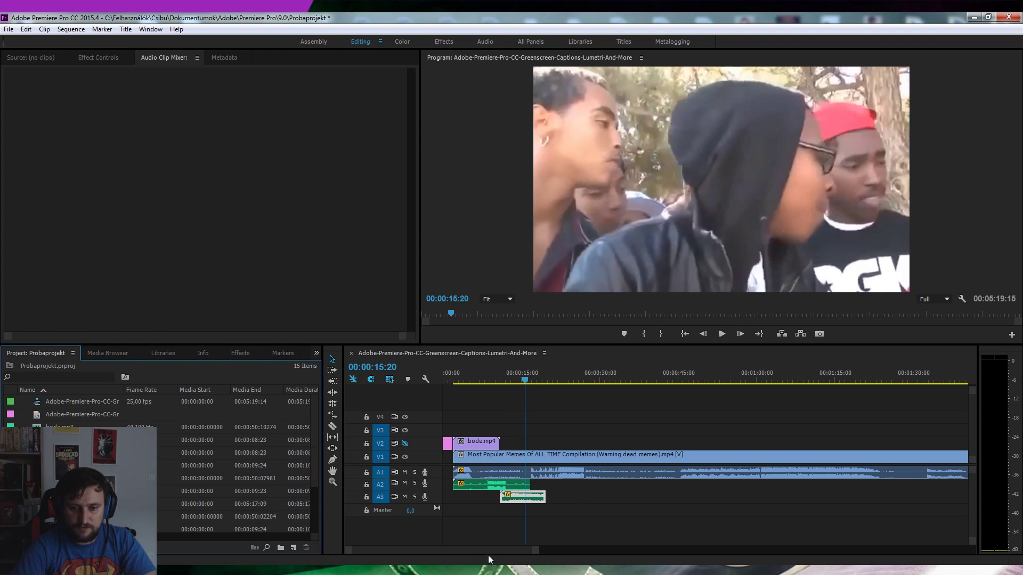
pyautogui.click(589, 550)
# Trim the meme compilation's end to about 00:00:19 and rewind the playhead to 00:00:00:00.
pyautogui.moveTo(673, 471); pyautogui.dragTo(192, 458)
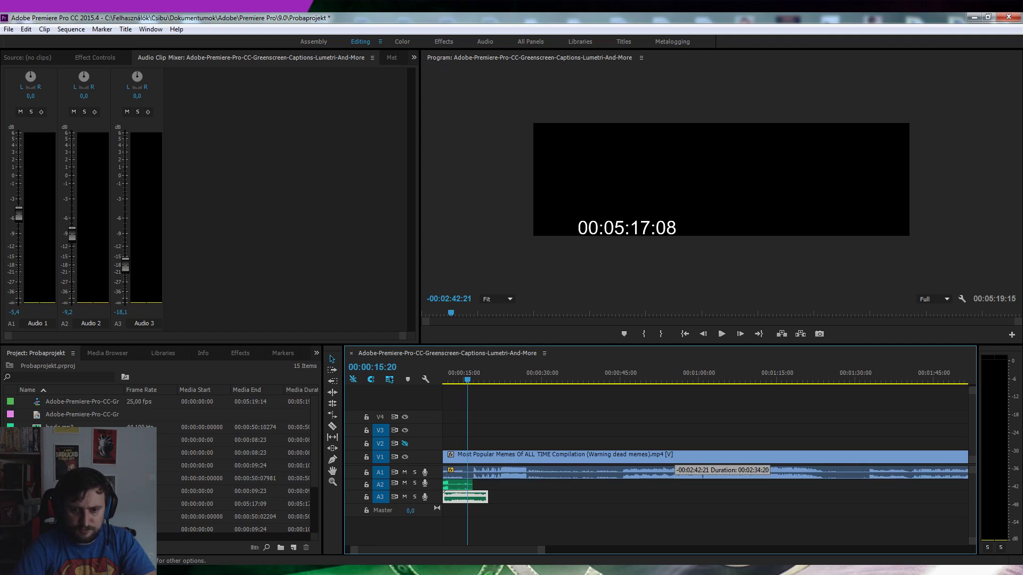
pyautogui.moveTo(192, 458); pyautogui.dragTo(549, 462)
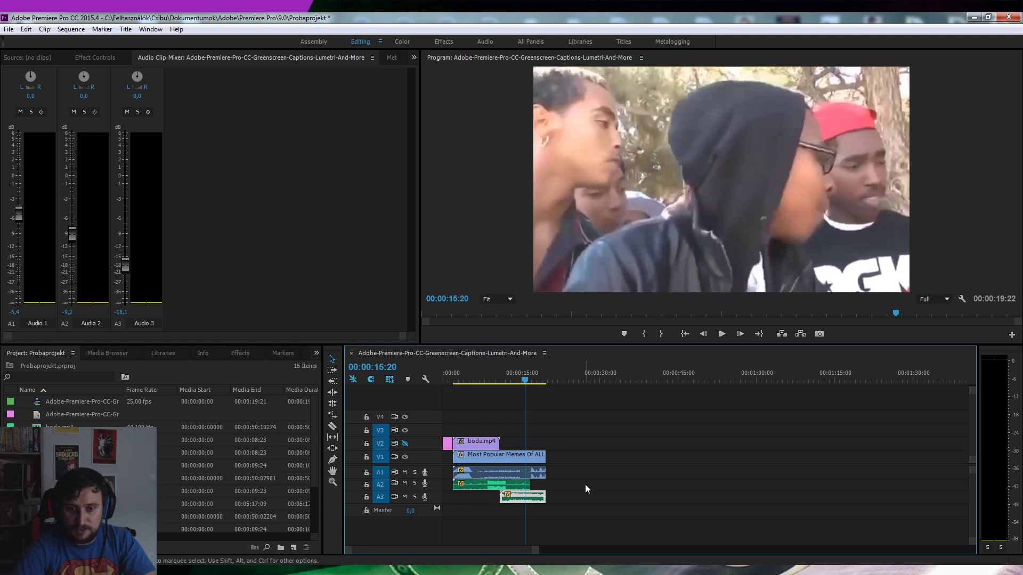
pyautogui.click(542, 380)
pyautogui.moveTo(542, 380); pyautogui.dragTo(445, 381)
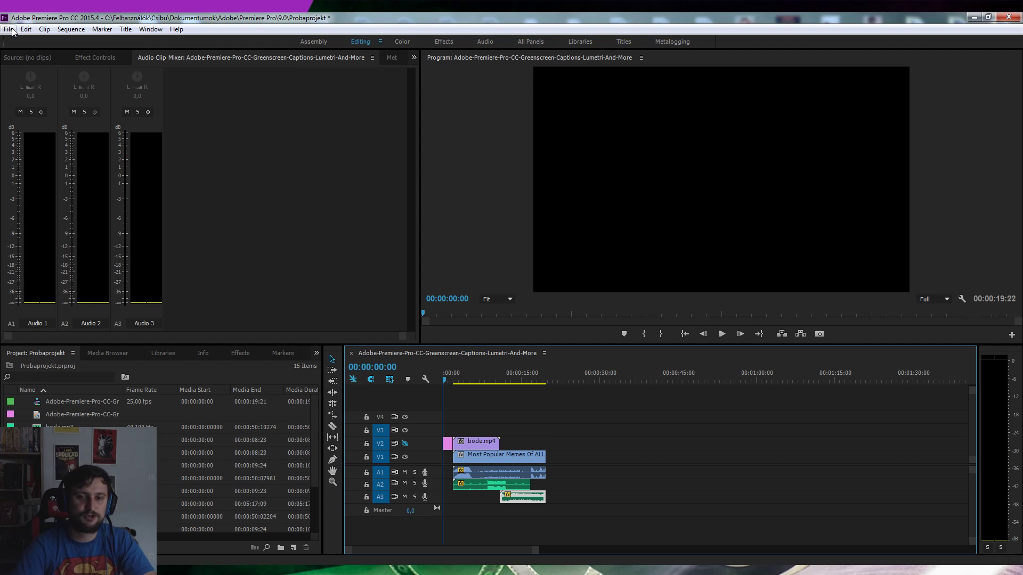
# Choose File > Export > Media for the 00:00:19:22 sequence.
pyautogui.click(9, 30)
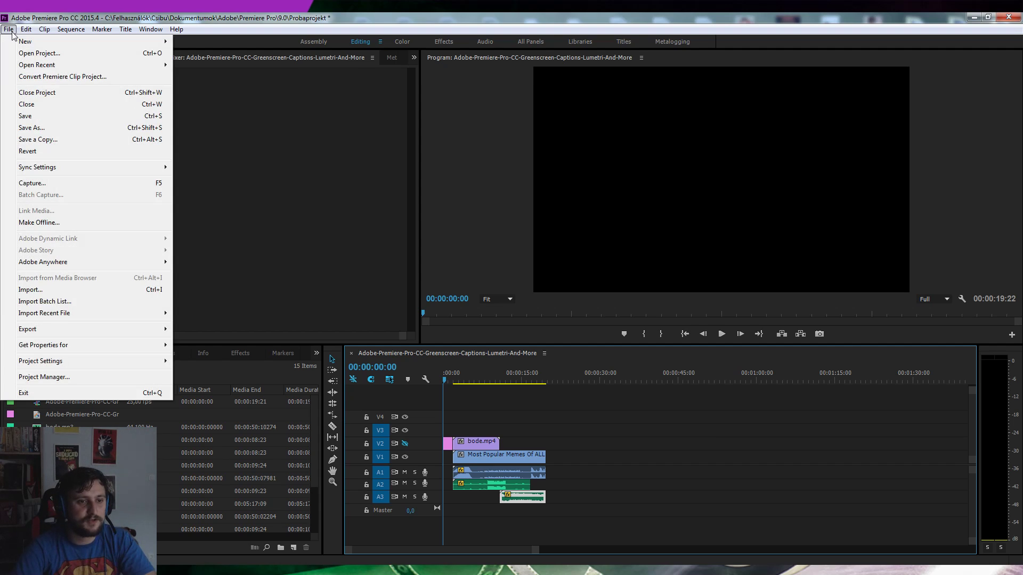
pyautogui.moveTo(126, 331)
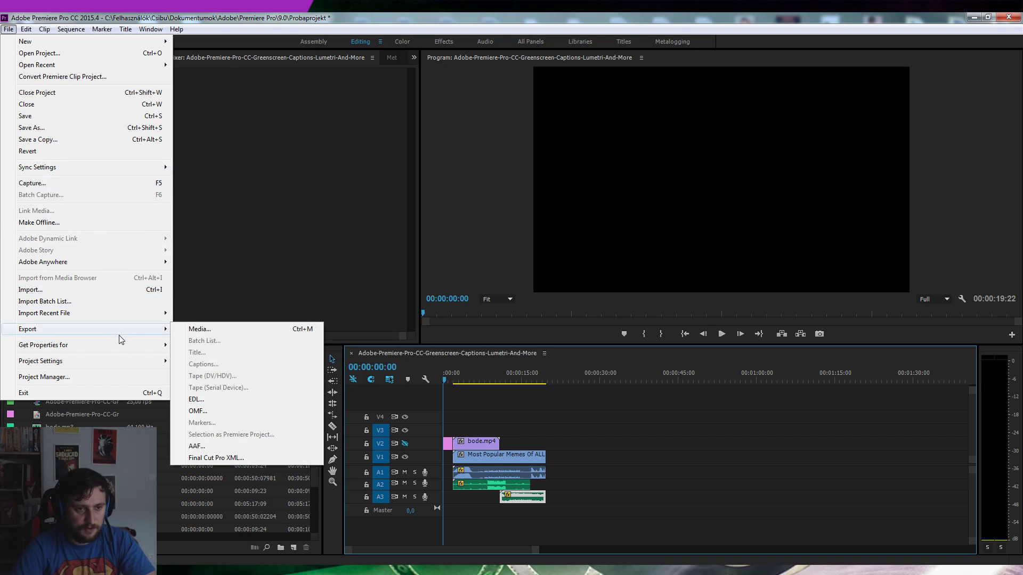
pyautogui.click(223, 329)
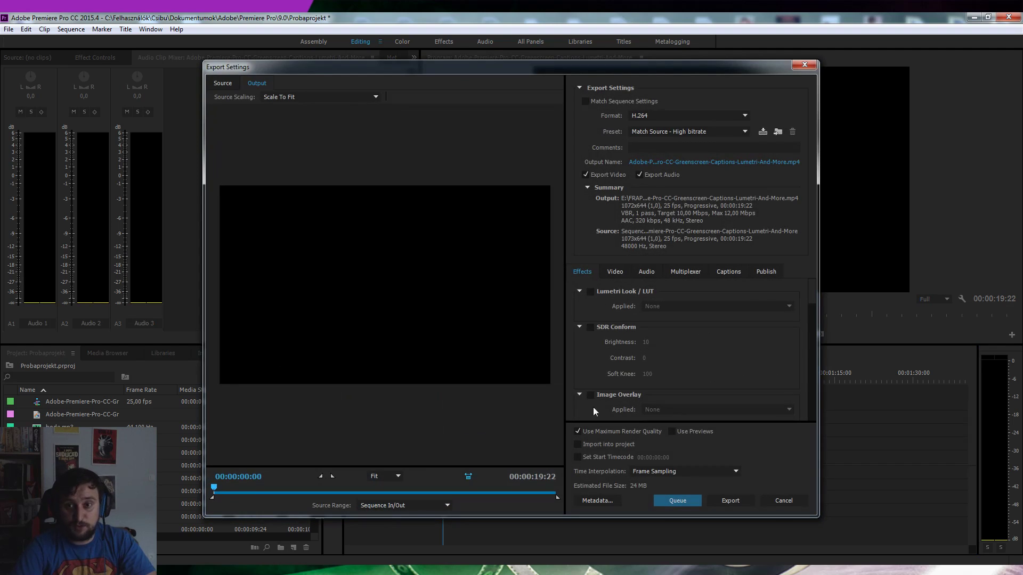
# Keep H.264 as the export format and glance over the preset list.
pyautogui.click(746, 116)
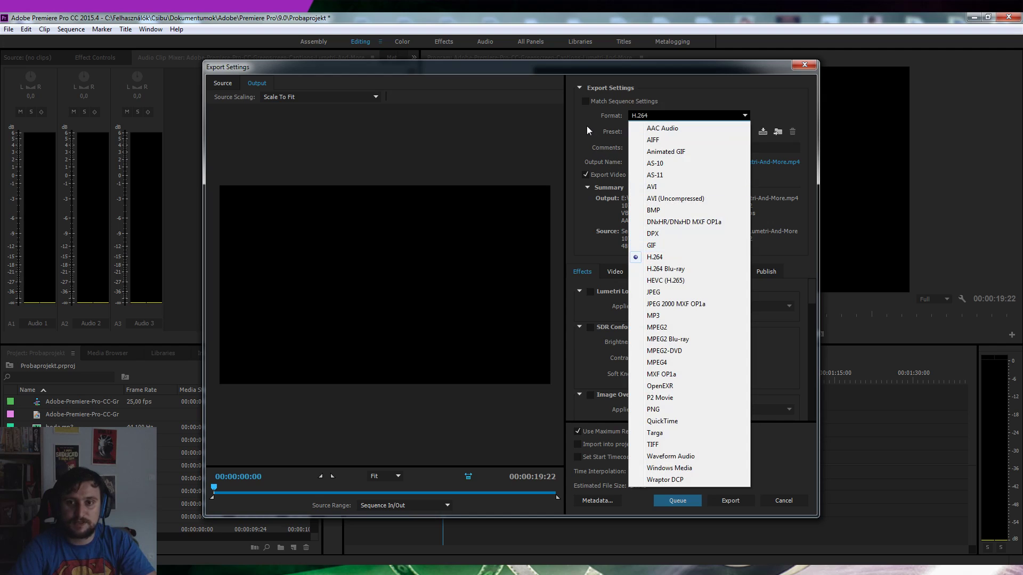
pyautogui.click(555, 121)
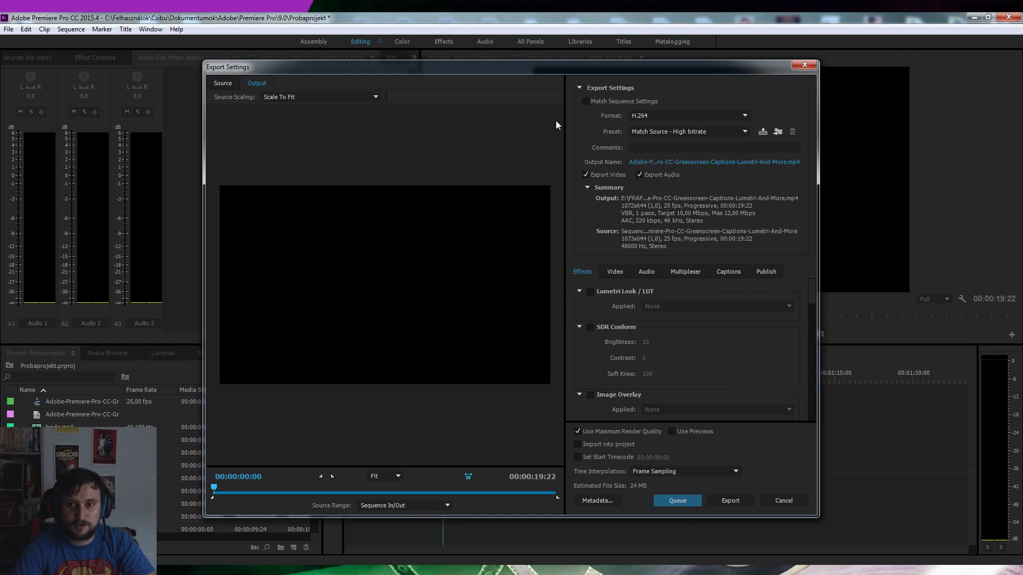
pyautogui.click(696, 132)
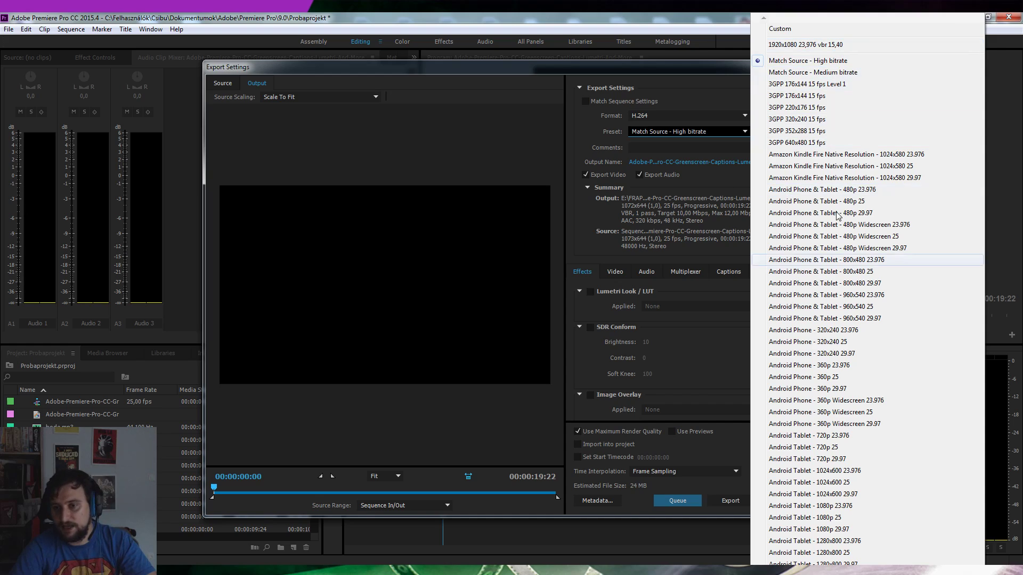
pyautogui.click(519, 133)
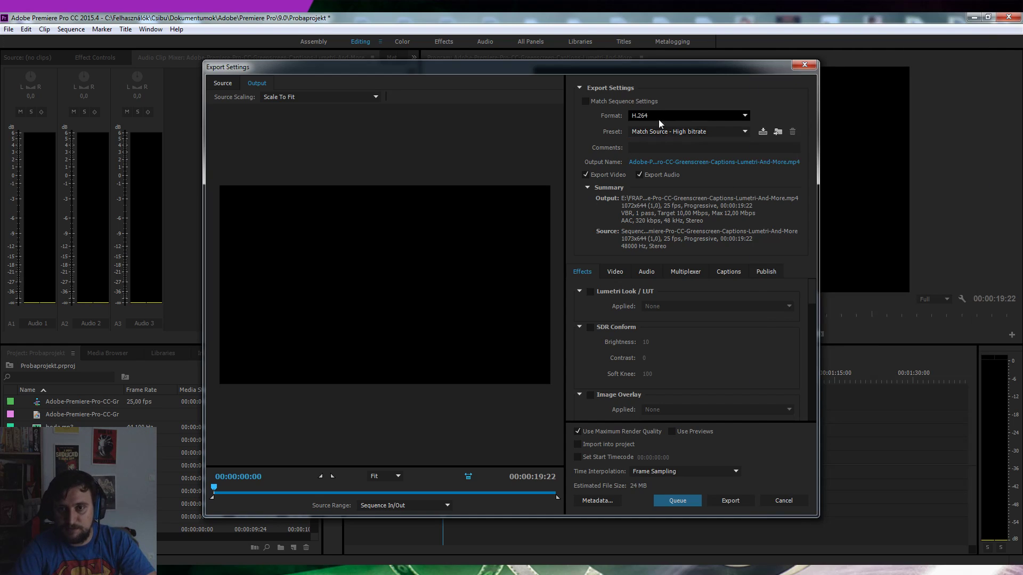
# Scroll through the export preset list without changing the Match Source - High bitrate preset.
pyautogui.click(744, 132)
pyautogui.scroll(-2, 868, 562)
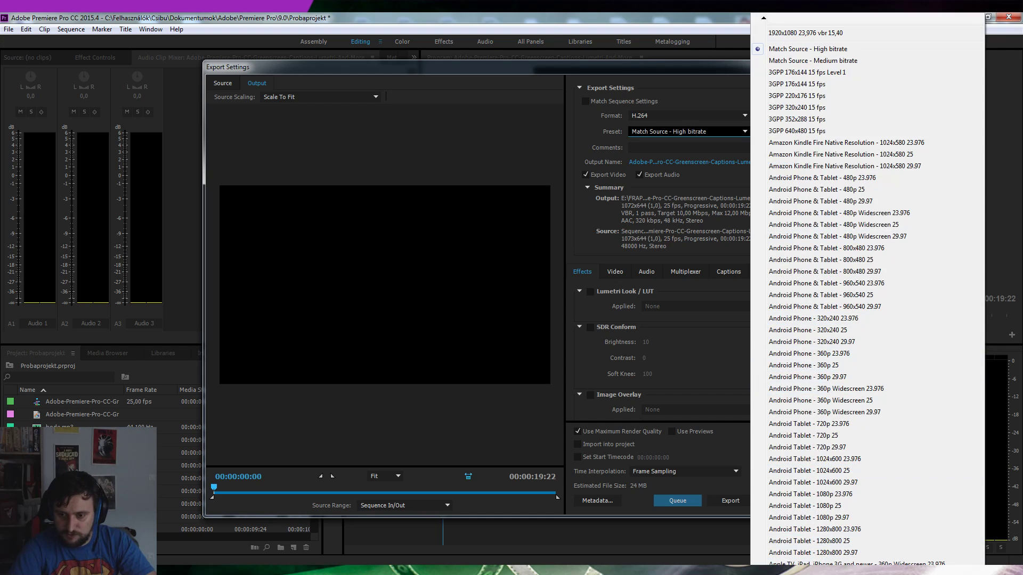
pyautogui.scroll(-5, 868, 554)
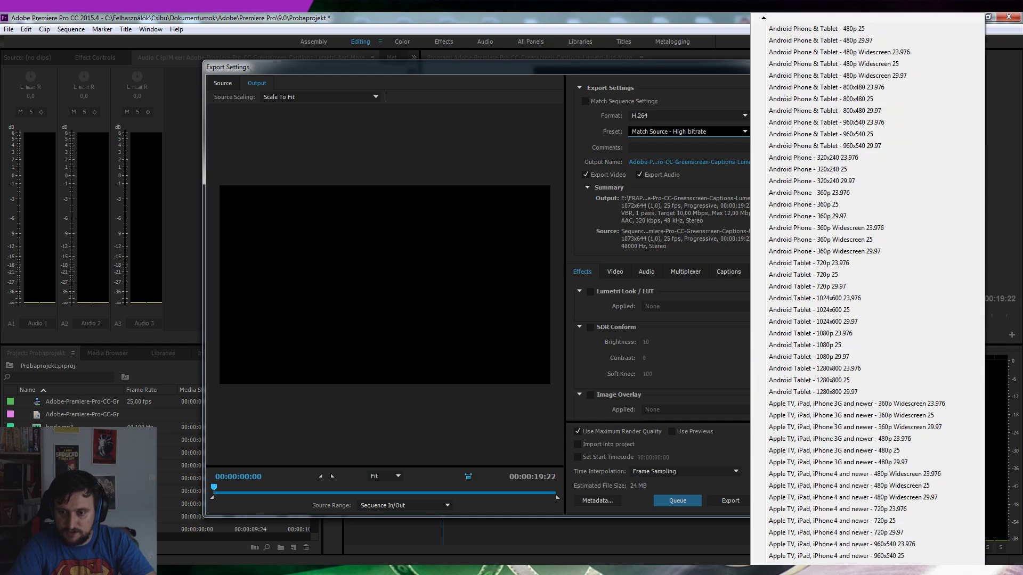
pyautogui.scroll(-2, 868, 554)
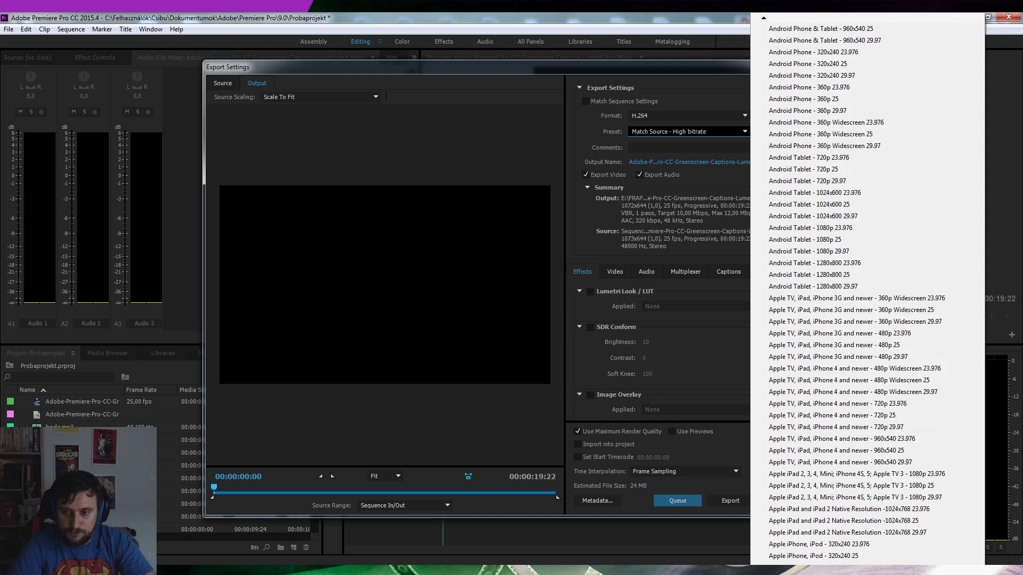
pyautogui.scroll(-3, 868, 554)
pyautogui.scroll(-2, 783, 560)
pyautogui.scroll(-2, 783, 559)
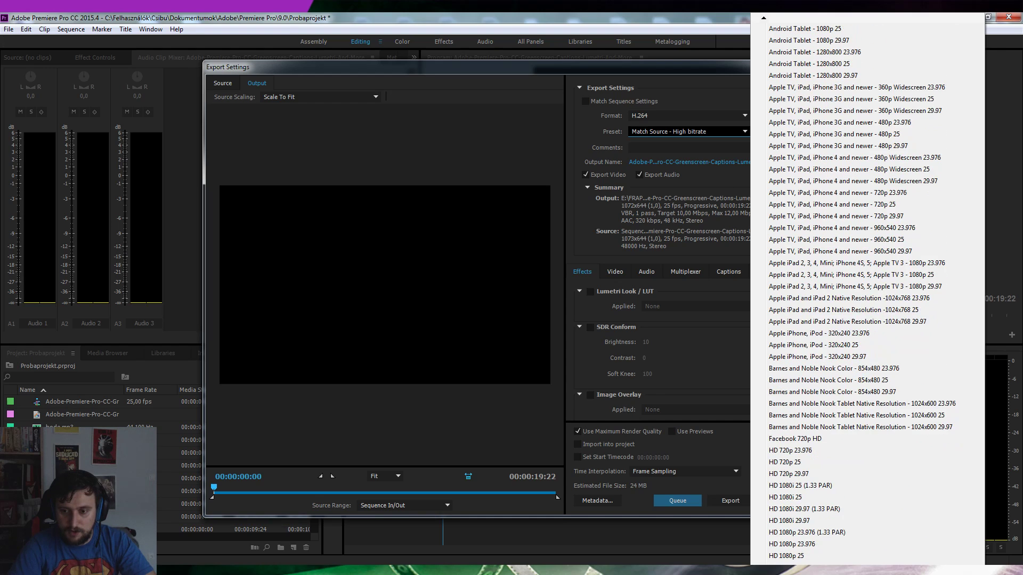
pyautogui.scroll(-3, 783, 560)
pyautogui.scroll(-2, 784, 560)
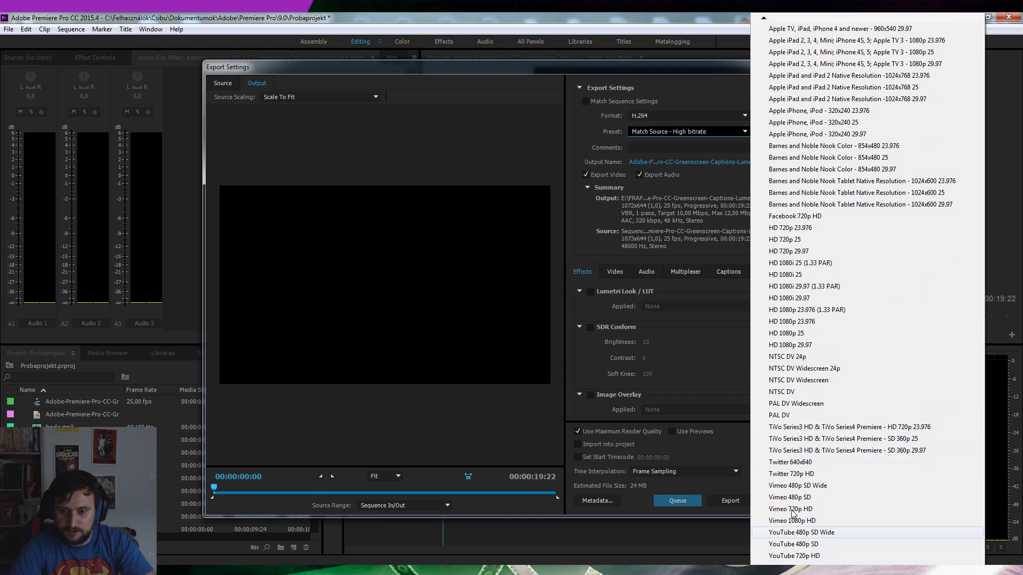
pyautogui.scroll(-1, 804, 560)
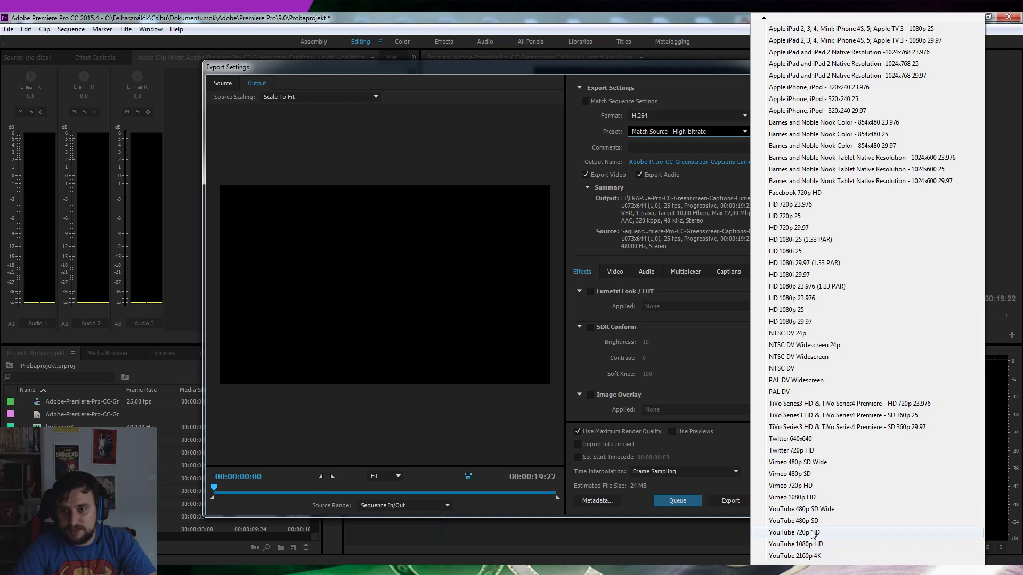
pyautogui.click(596, 127)
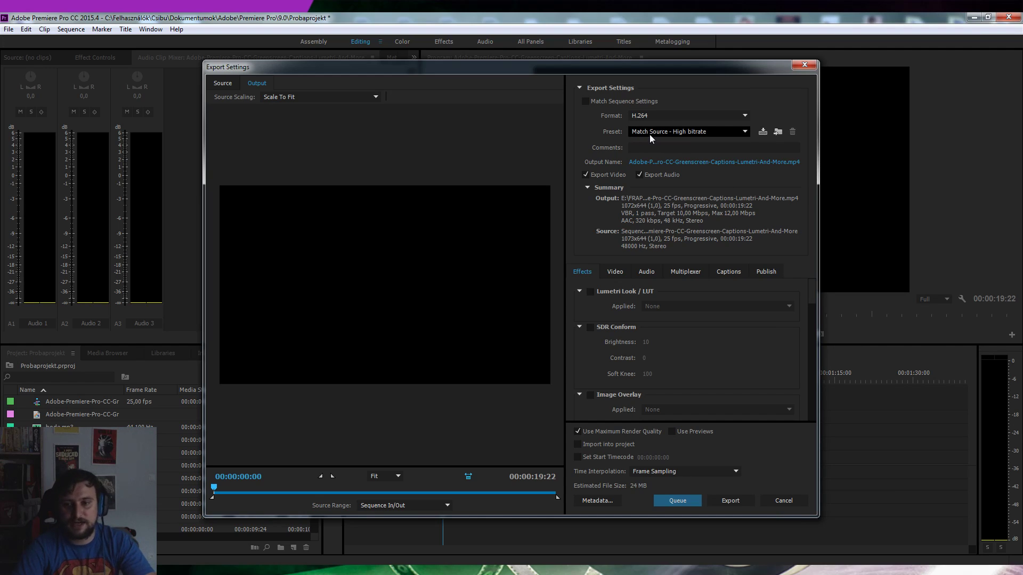
pyautogui.moveTo(650, 134)
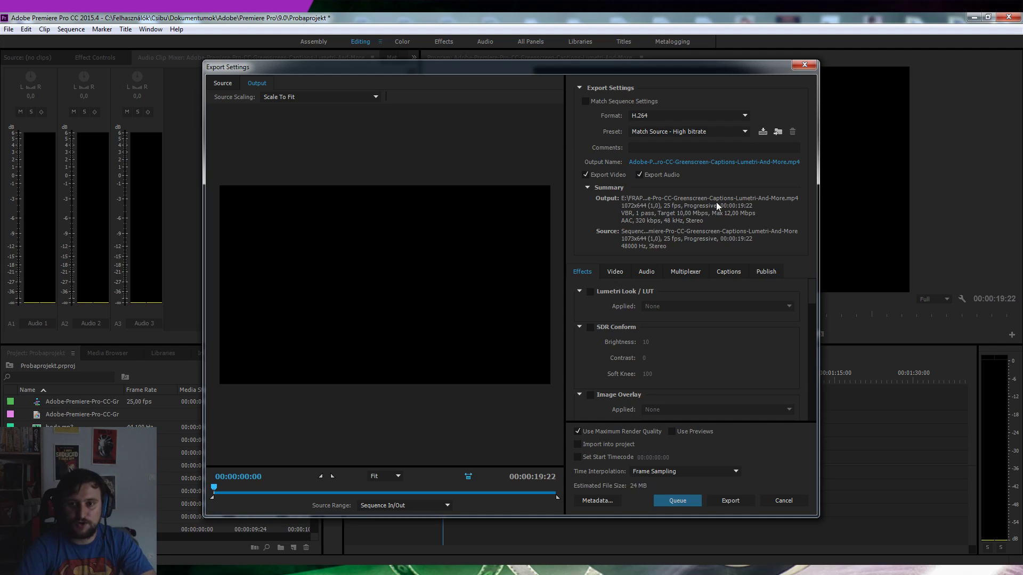
pyautogui.click(734, 133)
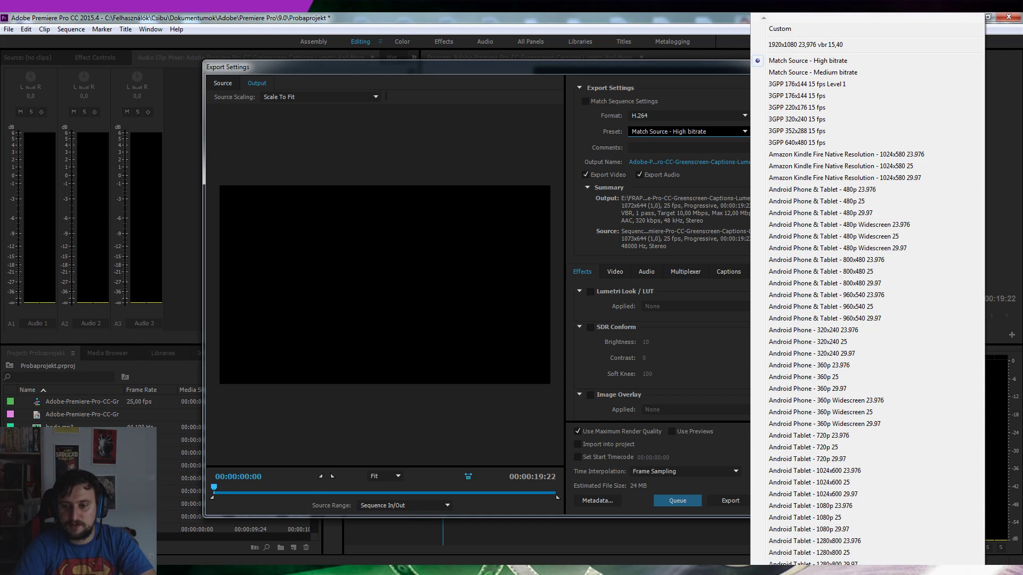
pyautogui.scroll(-1, 848, 295)
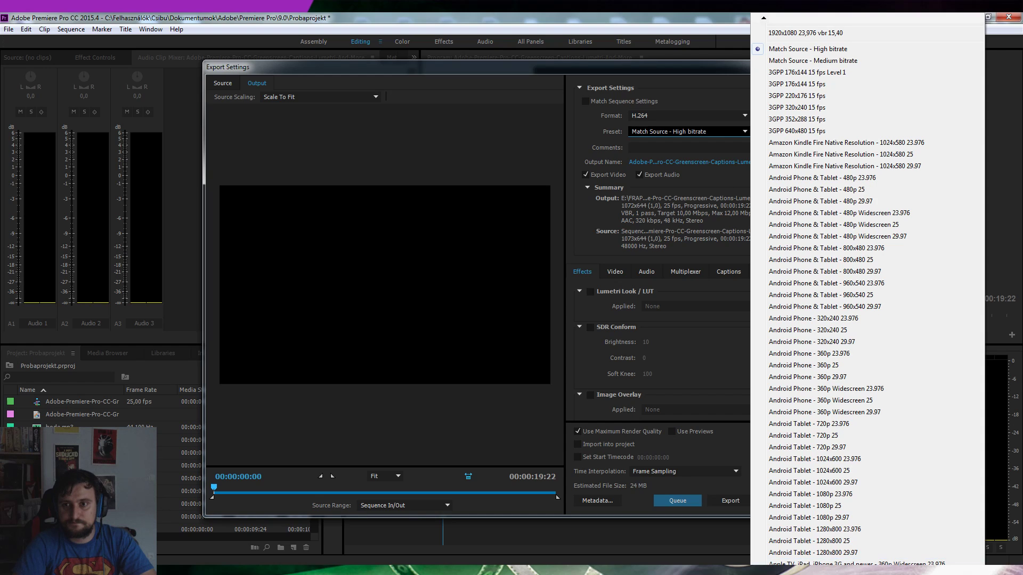
pyautogui.click(524, 139)
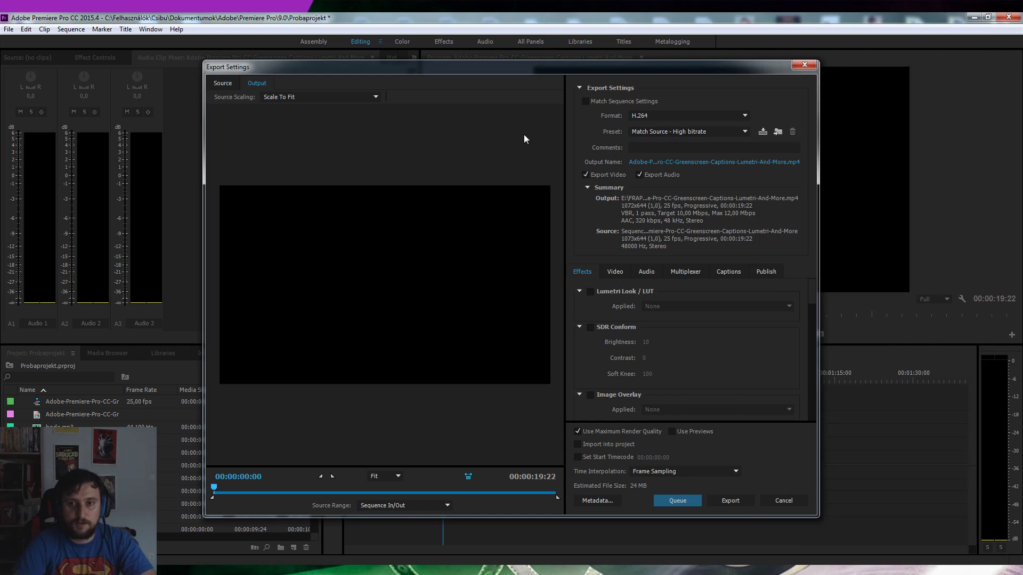
# Scroll to the bottom of the preset list and pick YouTube 1080p HD.
pyautogui.click(744, 132)
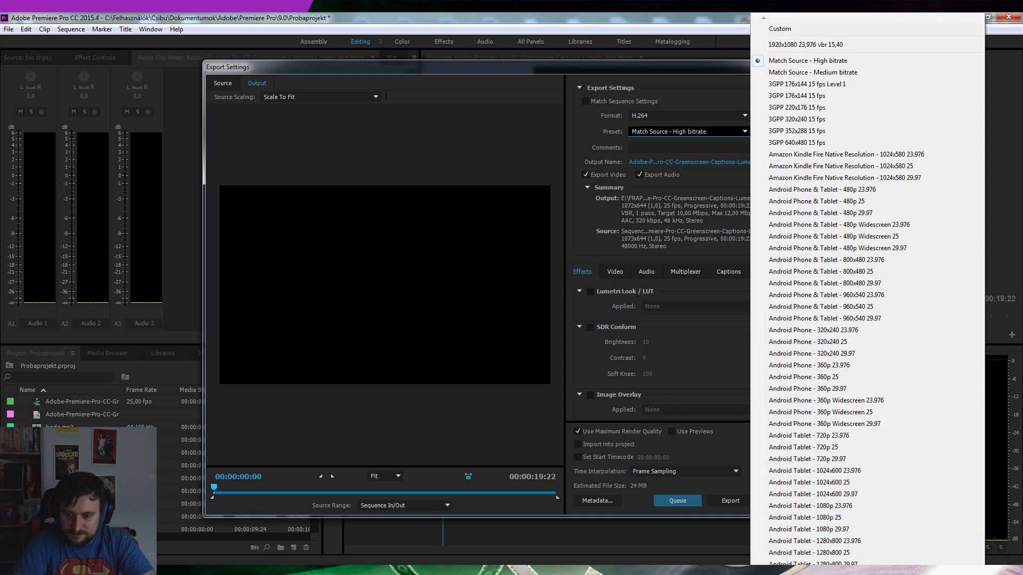
pyautogui.scroll(-1, 868, 293)
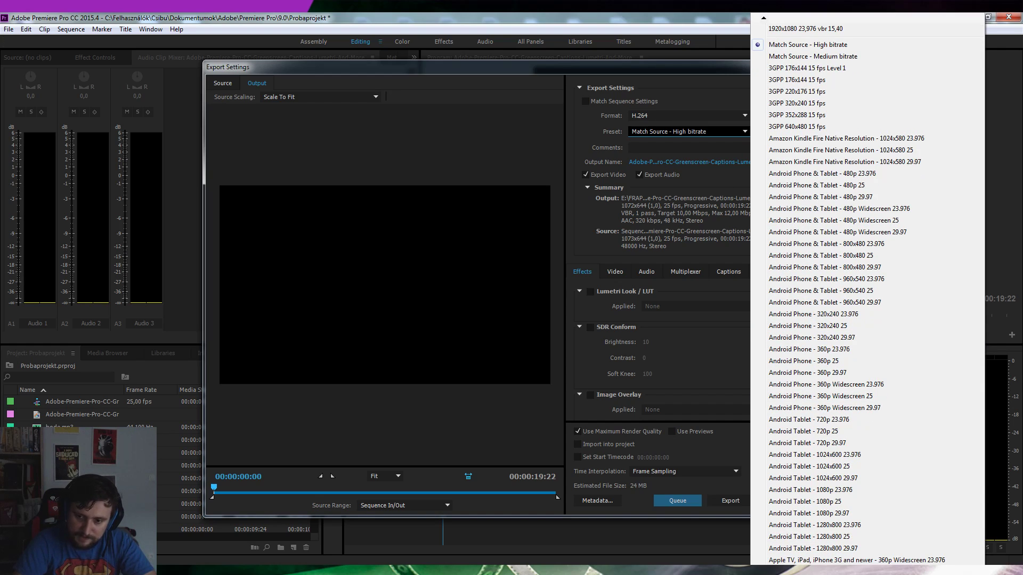
pyautogui.scroll(-1, 868, 293)
pyautogui.scroll(-2, 868, 293)
pyautogui.scroll(-2, 868, 293)
pyautogui.scroll(-2, 869, 294)
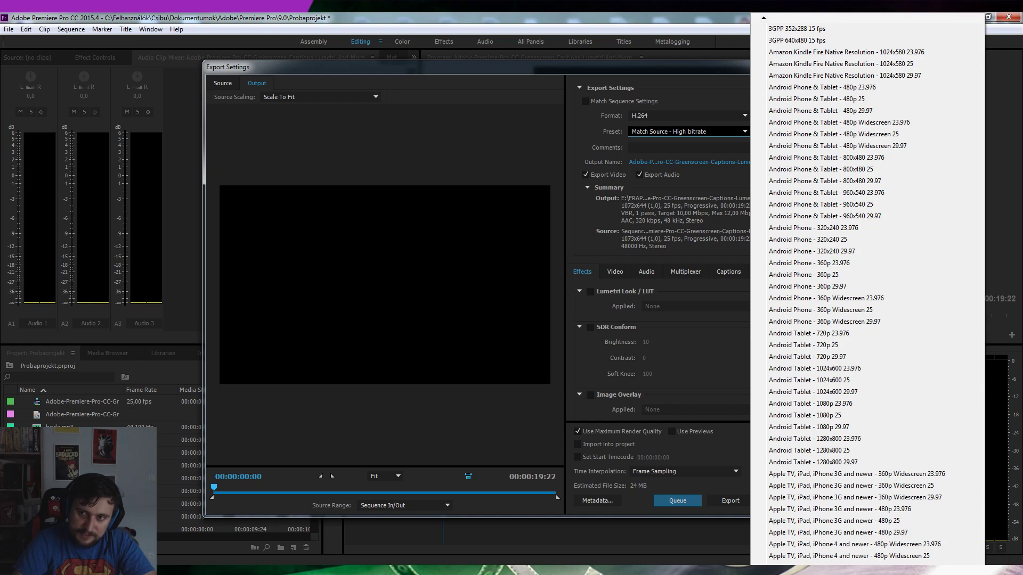
pyautogui.scroll(-2, 868, 293)
pyautogui.scroll(-3, 869, 293)
pyautogui.scroll(-3, 868, 293)
pyautogui.scroll(-3, 869, 293)
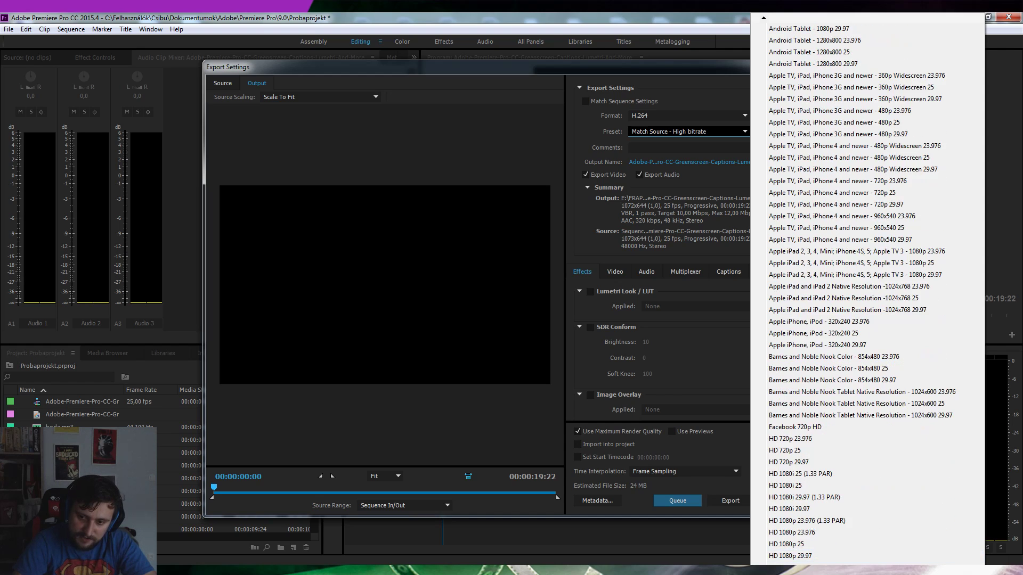
pyautogui.scroll(-2, 869, 293)
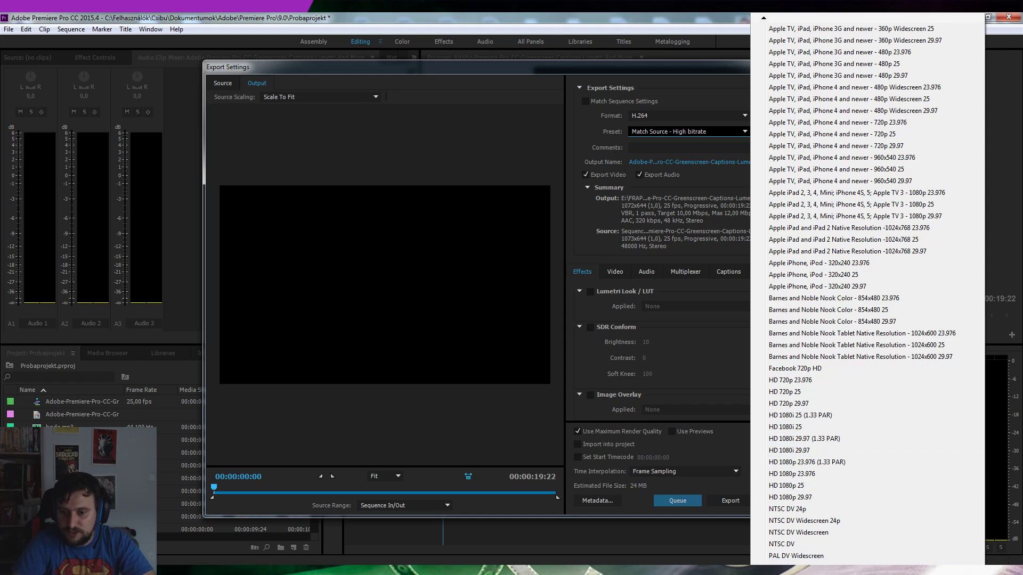
pyautogui.scroll(-3, 834, 496)
pyautogui.scroll(-3, 830, 533)
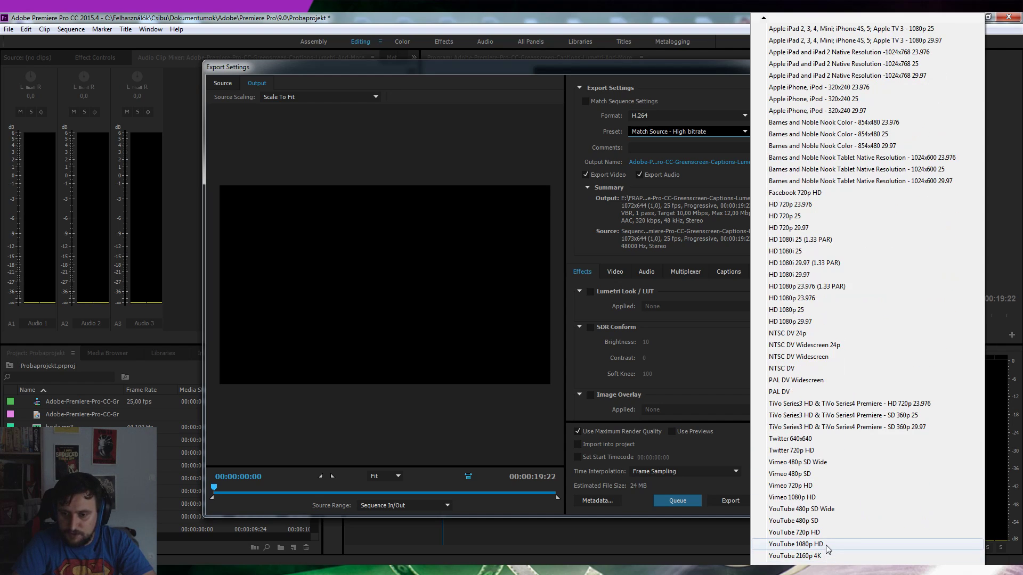
pyautogui.click(826, 544)
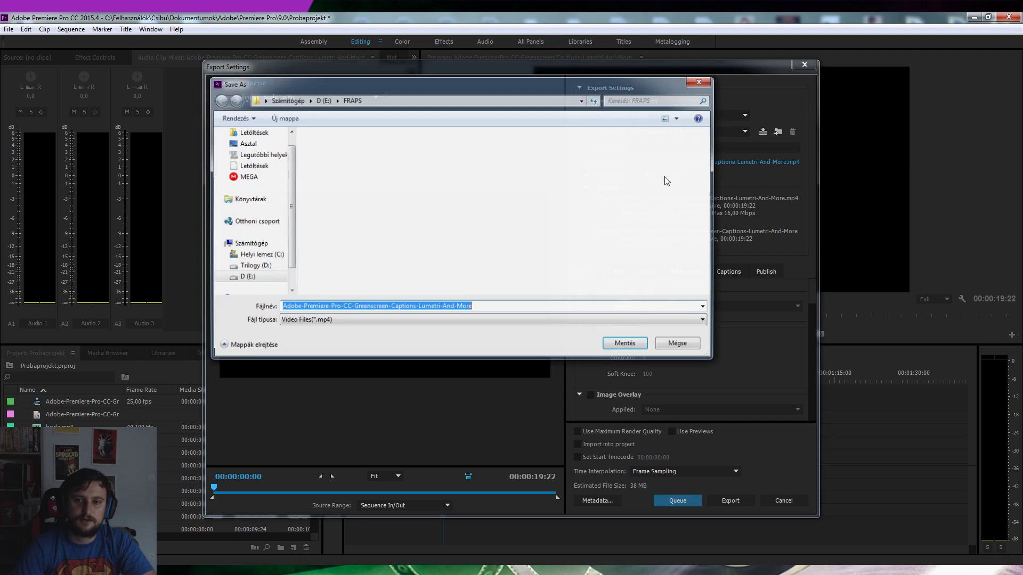
# Enter probapremiere as the output file name in the FRAPS folder and confirm.
pyautogui.write('proba')
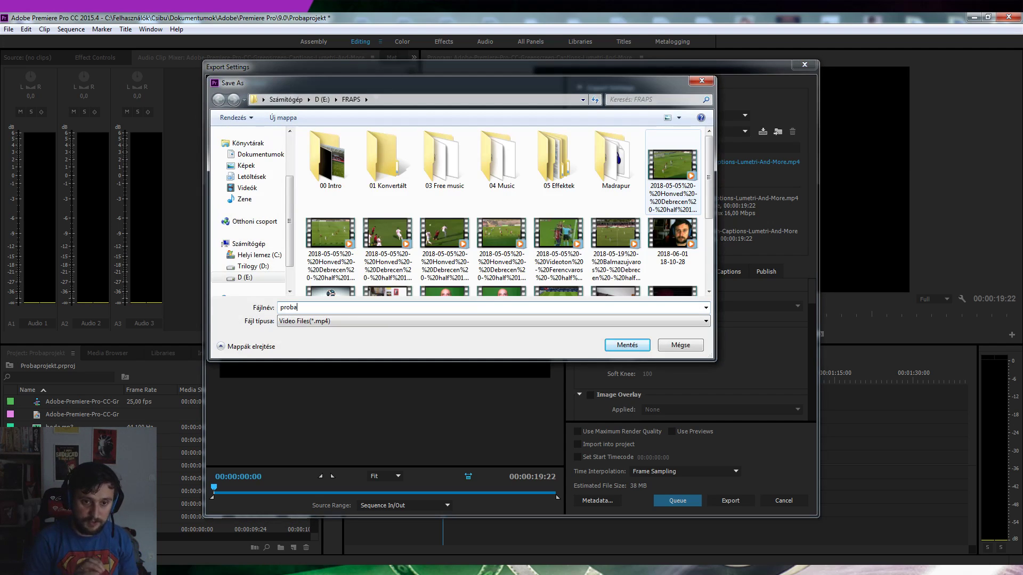
pyautogui.write('premiere')
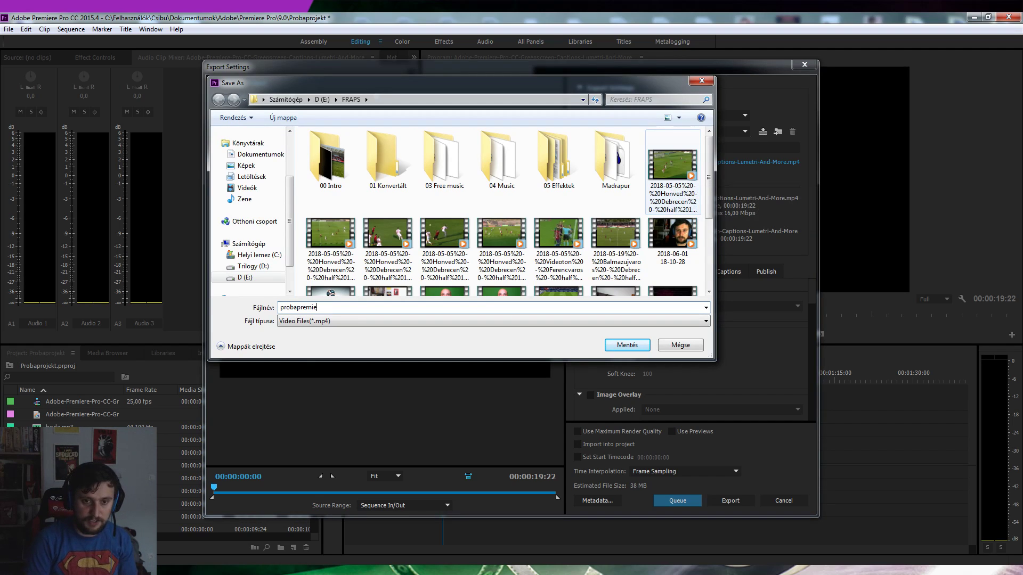
pyautogui.press('Return')
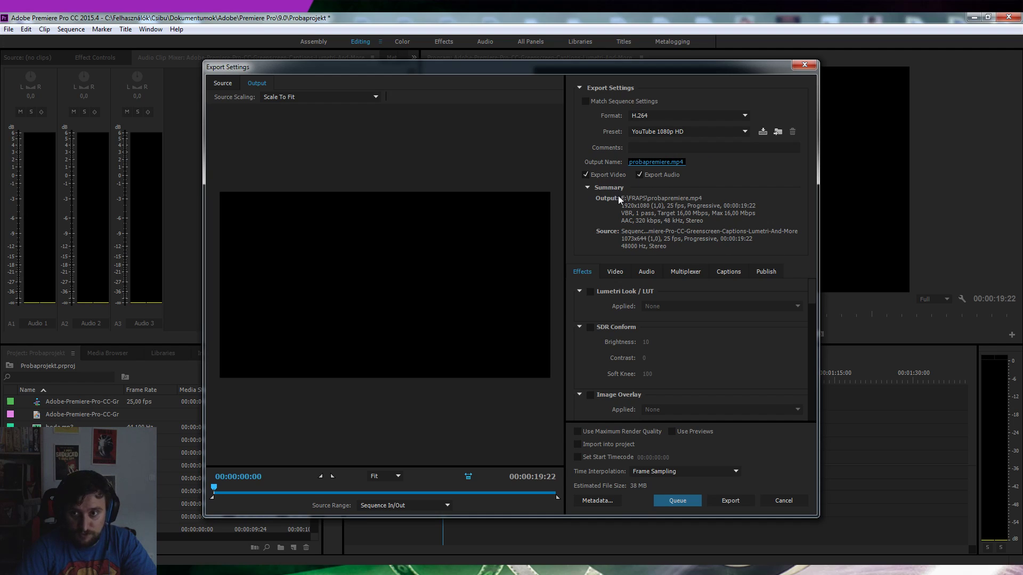
# Review the export's Video and Audio settings, leaving the YouTube 1080p HD preset unchanged.
pyautogui.click(744, 131)
pyautogui.click(745, 132)
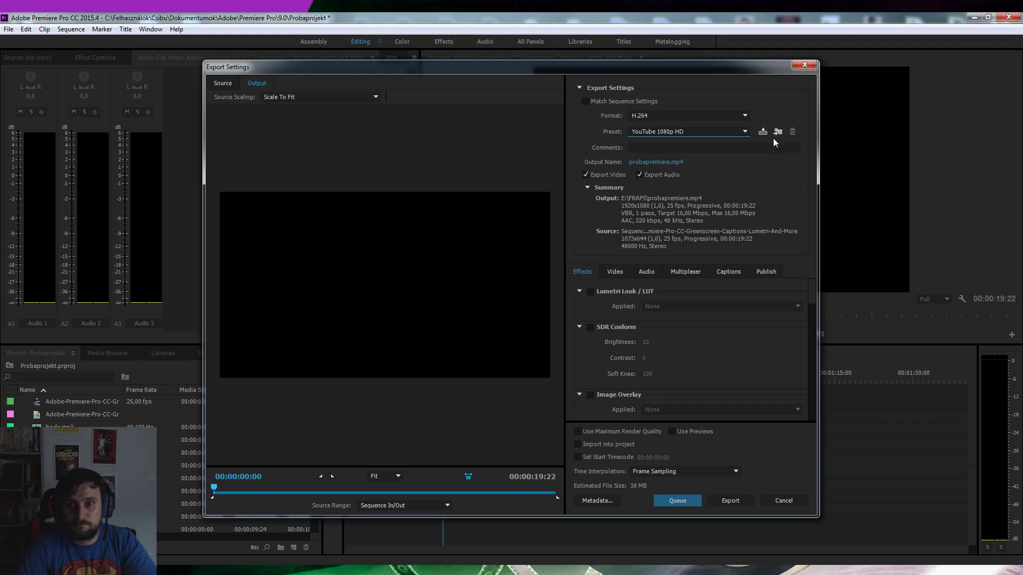
pyautogui.click(612, 272)
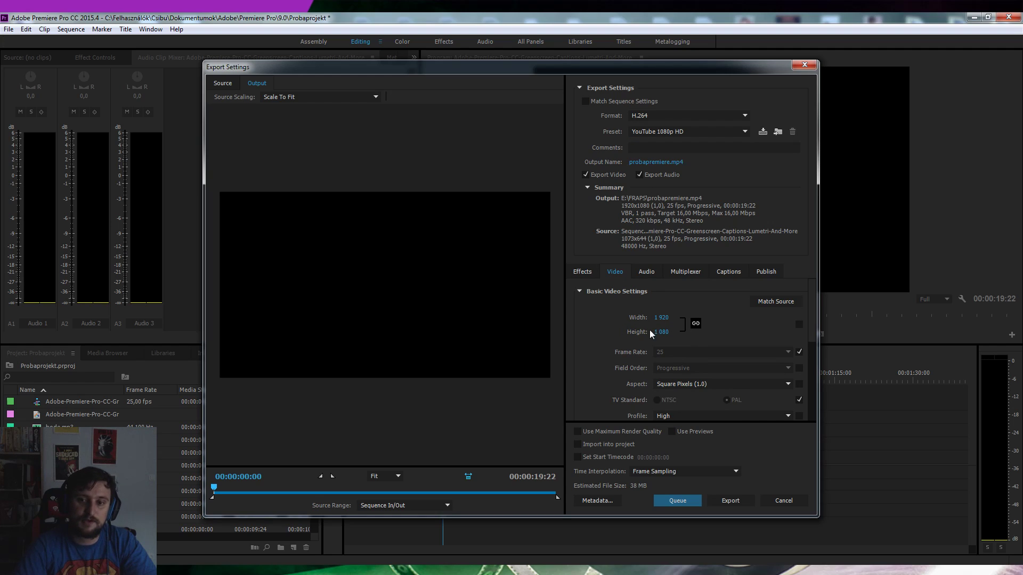
pyautogui.scroll(-3, 587, 376)
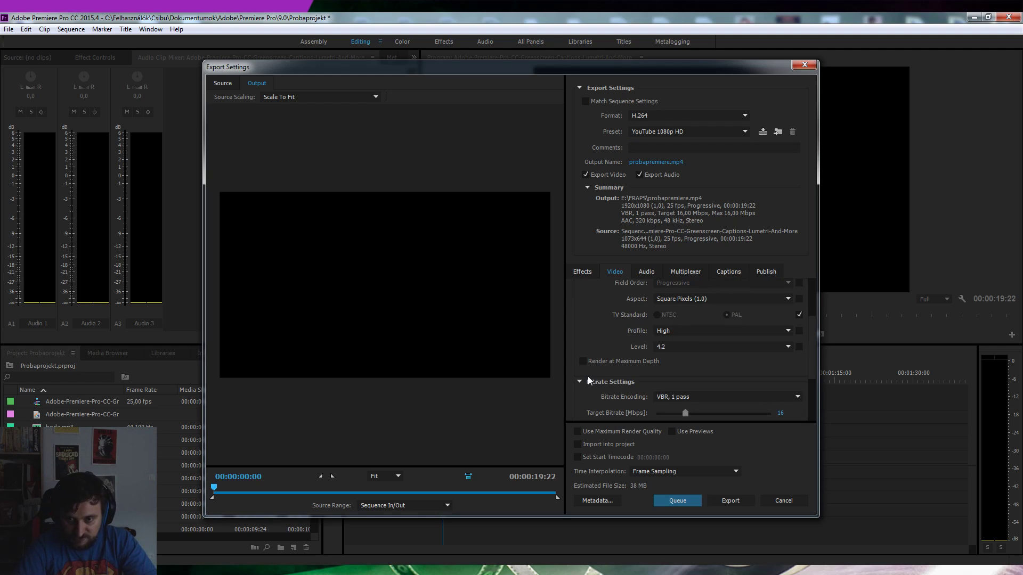
pyautogui.scroll(-3, 756, 380)
pyautogui.scroll(5, 736, 385)
pyautogui.click(646, 271)
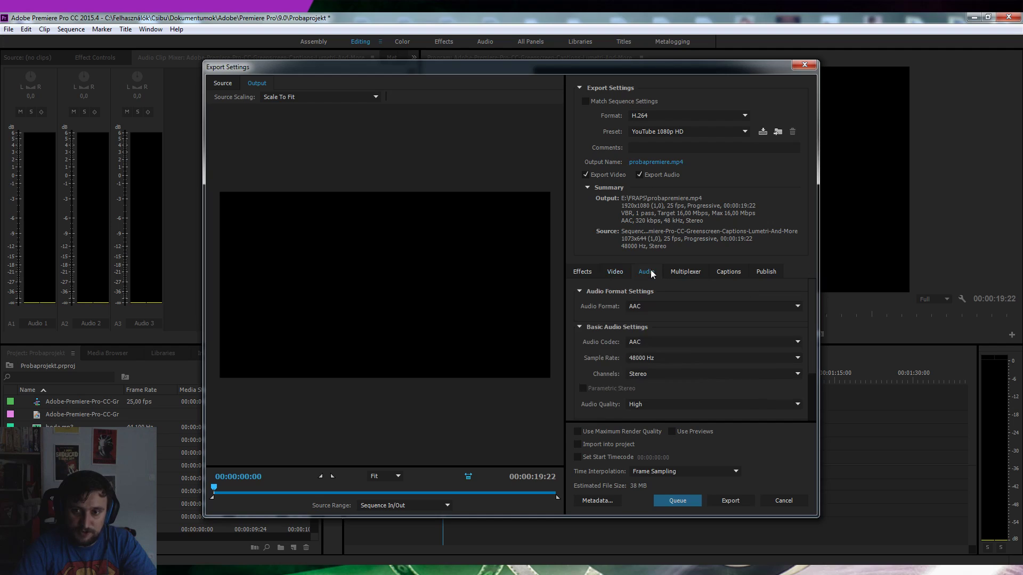
pyautogui.scroll(-3, 711, 341)
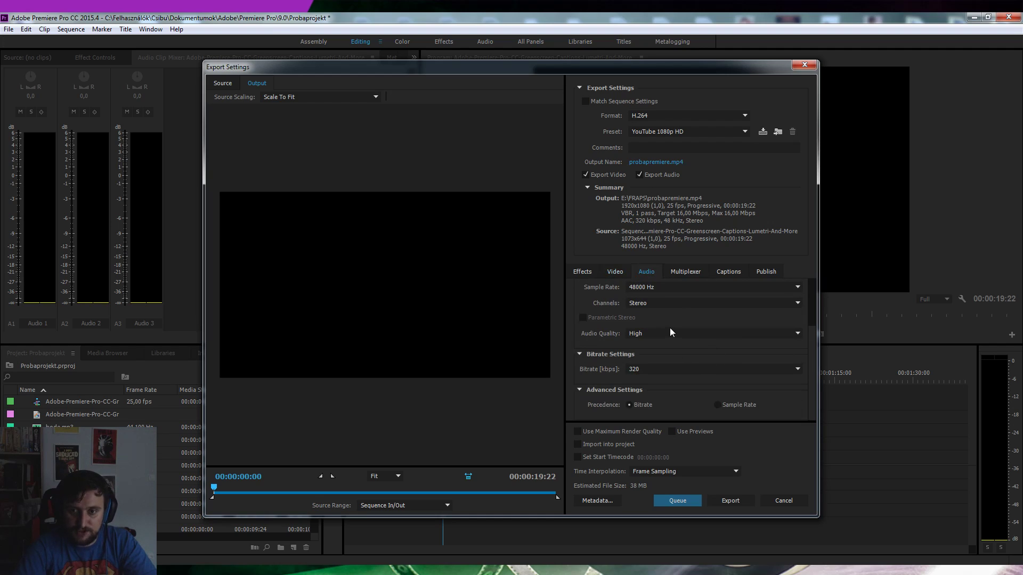
pyautogui.scroll(3, 676, 314)
# Check the Multiplexer, Captions and Publish settings, return to Effects, and queue the export.
pyautogui.click(686, 272)
pyautogui.click(728, 272)
pyautogui.click(767, 271)
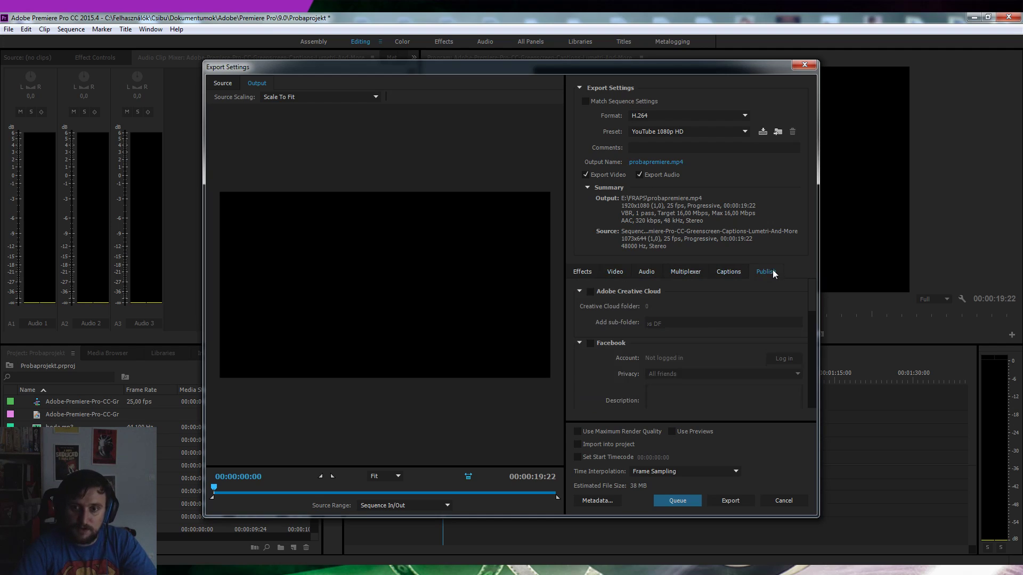
pyautogui.click(582, 273)
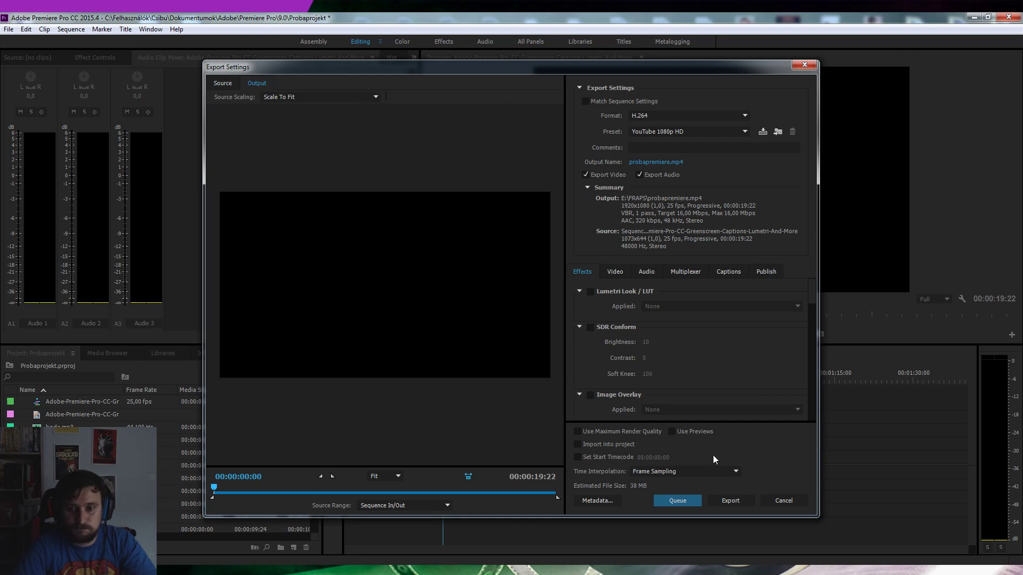
pyautogui.click(692, 502)
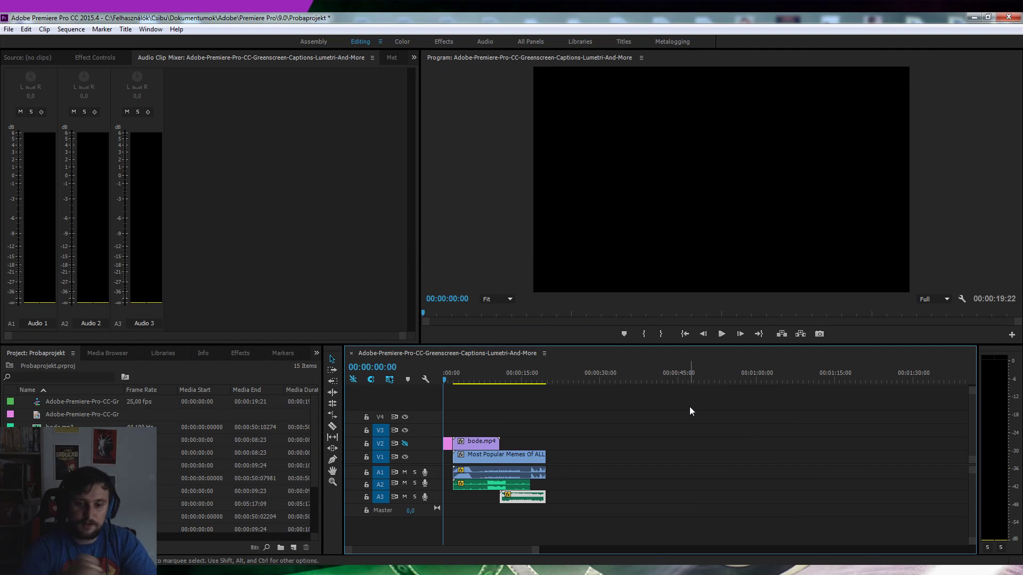
# Wait for Media Encoder to launch with the YouTube 1080p HD job for probapremiere.mp4 queued.
pyautogui.moveTo(444, 574)
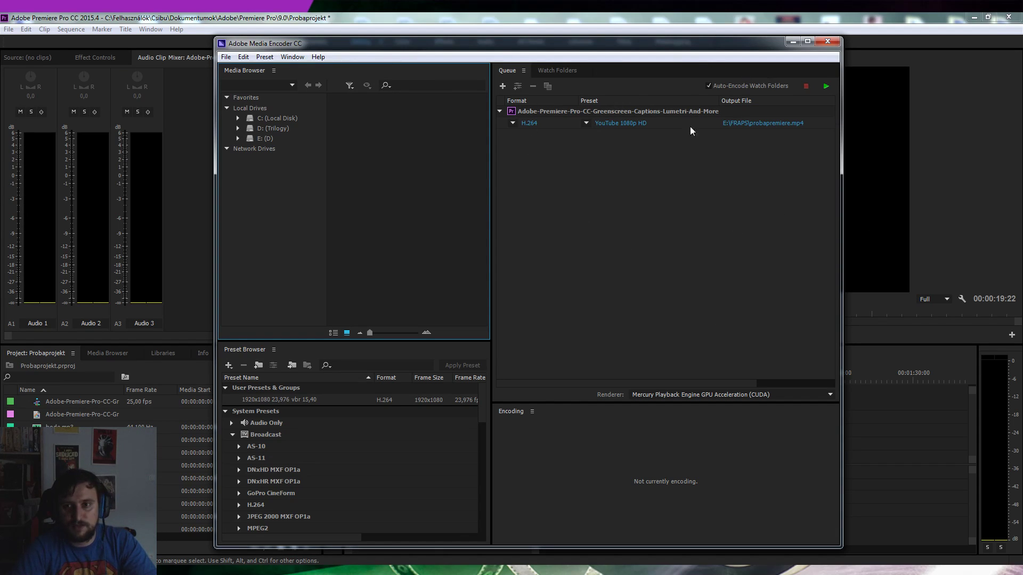
# Confirm the output is E:\FRAPS\probapremiere.mp4, encode the queue, then close Media Encoder.
pyautogui.click(743, 123)
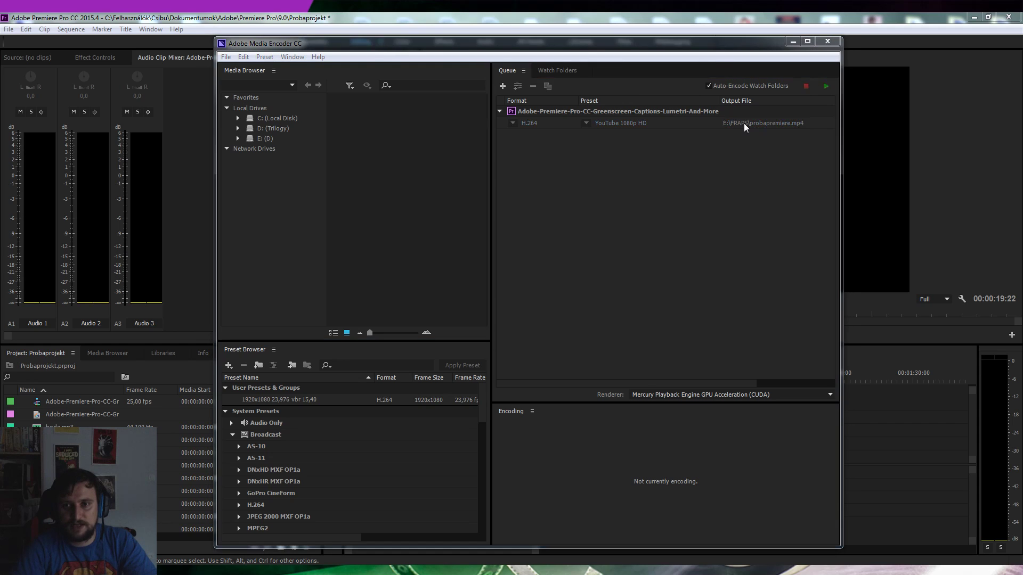
pyautogui.click(712, 69)
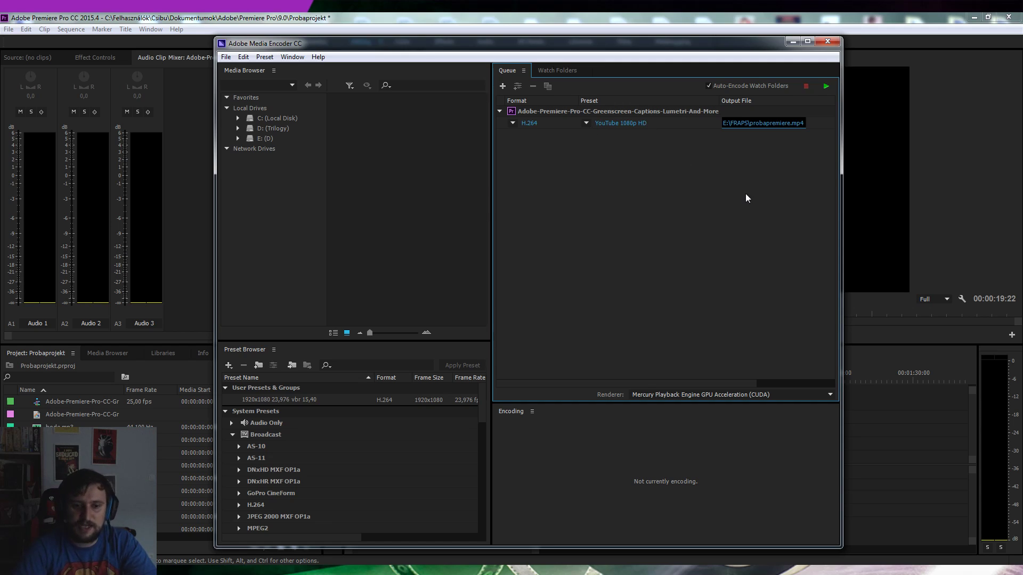
pyautogui.click(826, 87)
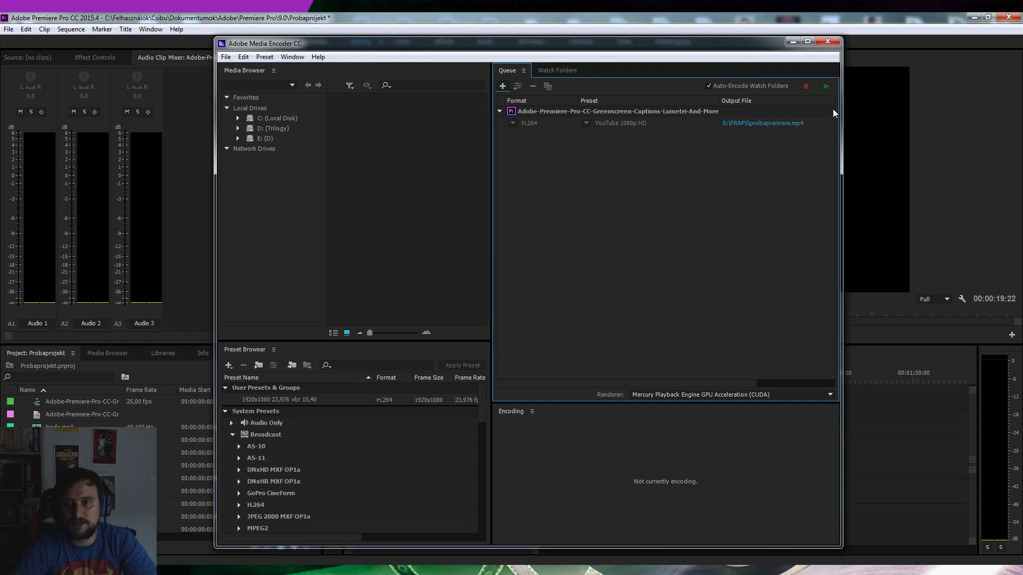
pyautogui.click(825, 43)
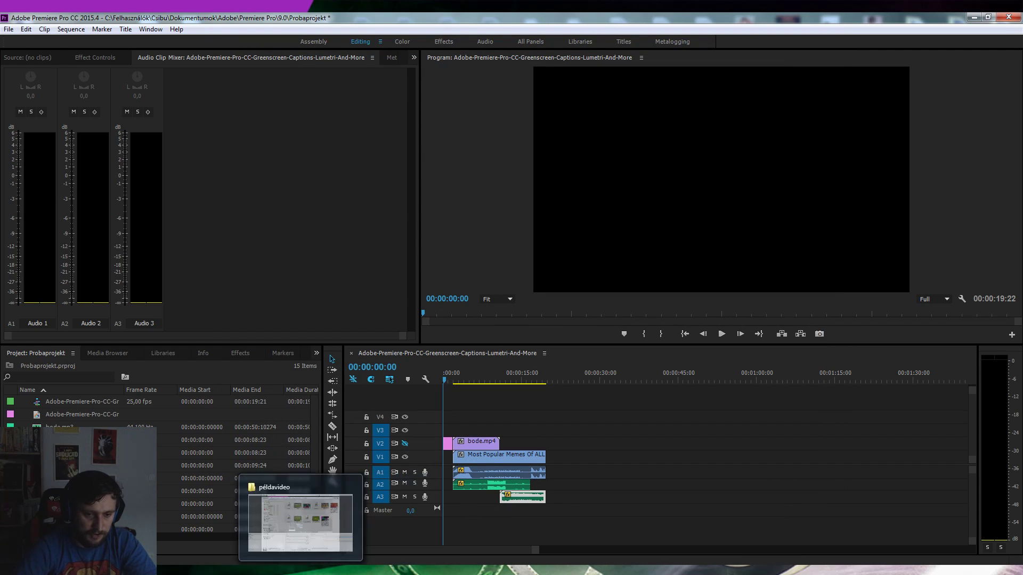
# In Total Commander, browse to E:\FRAPS and select the exported probapremiere.mp4.
pyautogui.moveTo(199, 568)
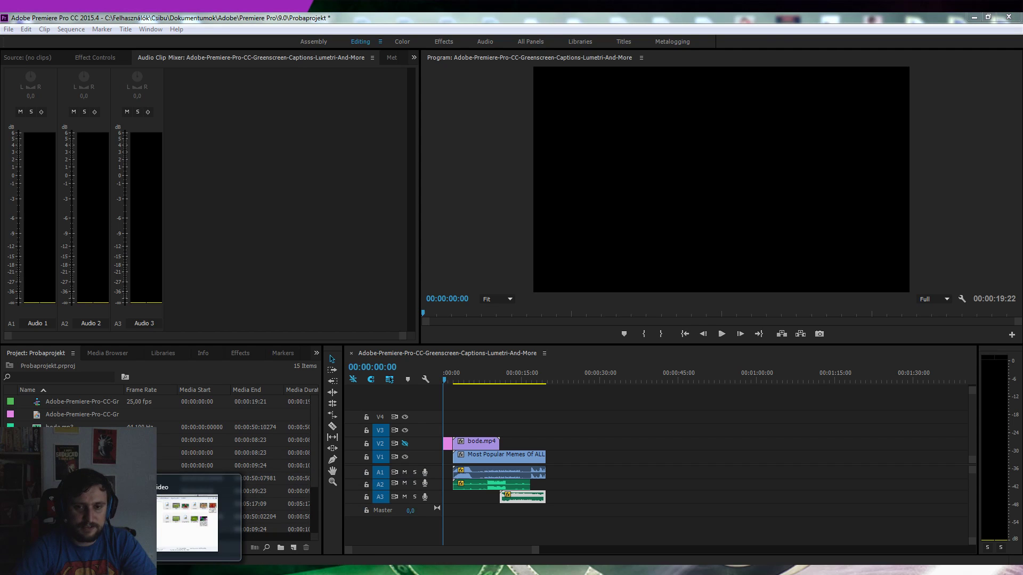
pyautogui.click(187, 524)
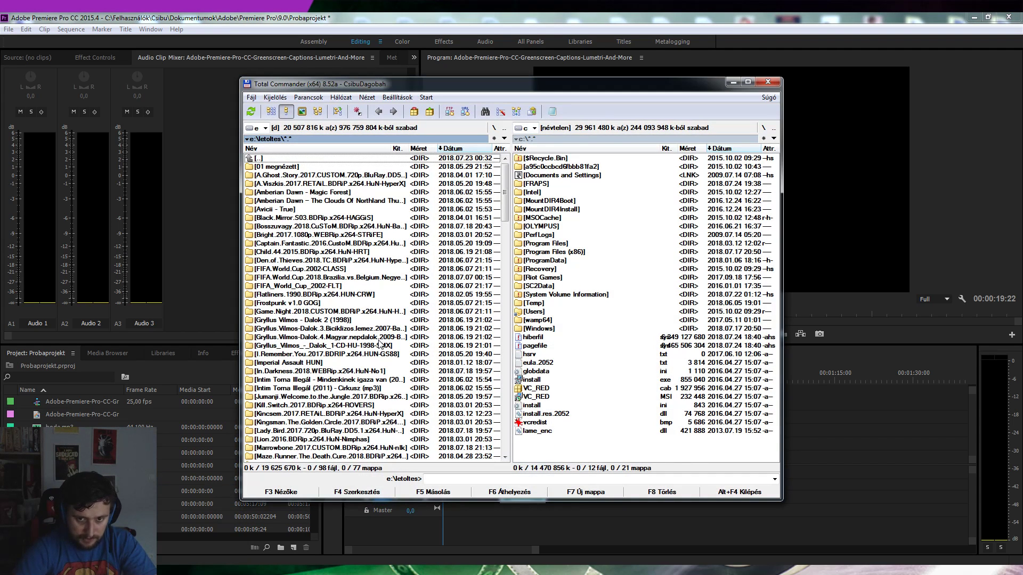
pyautogui.doubleClick(284, 159)
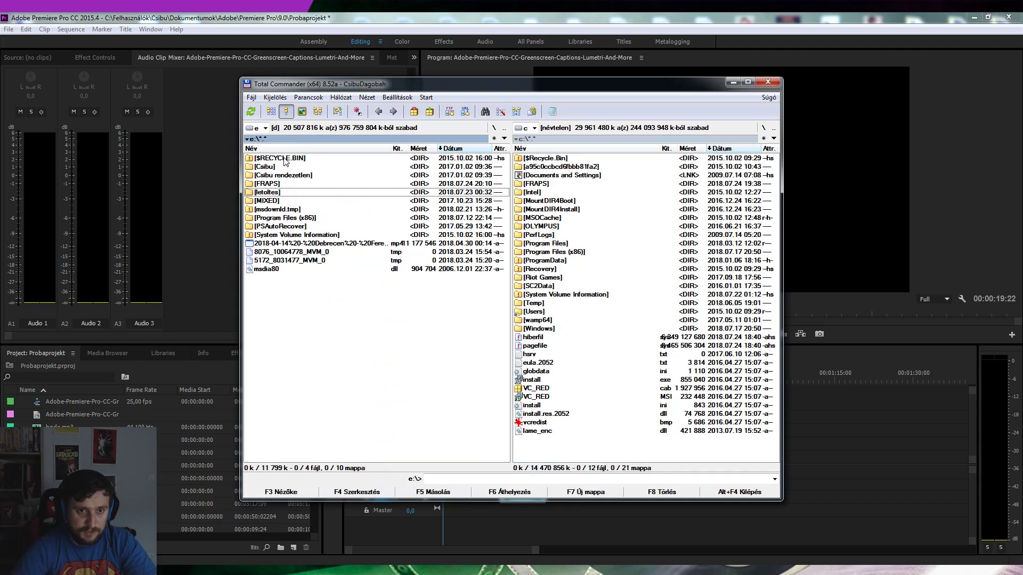
pyautogui.doubleClick(283, 185)
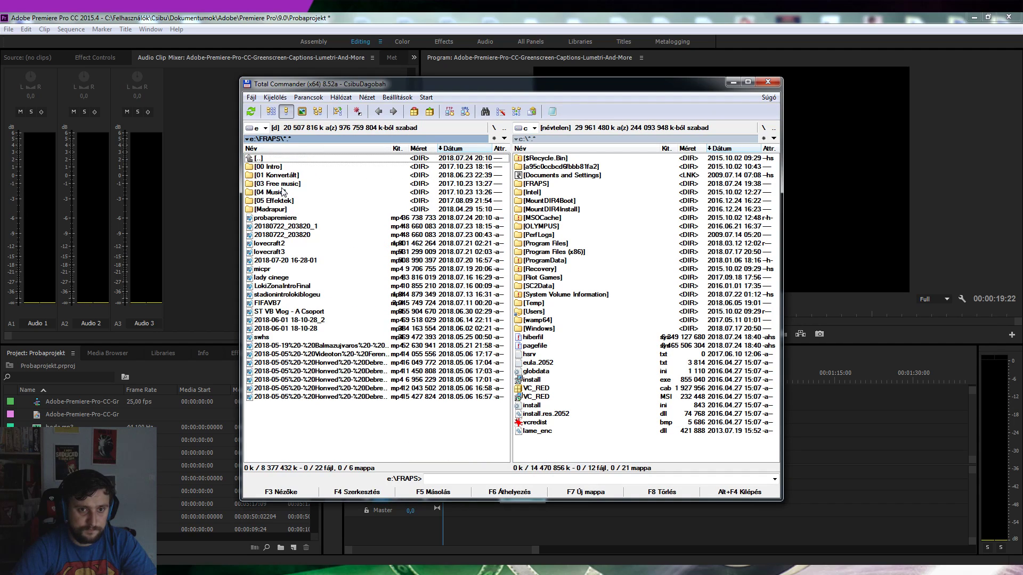
pyautogui.click(285, 218)
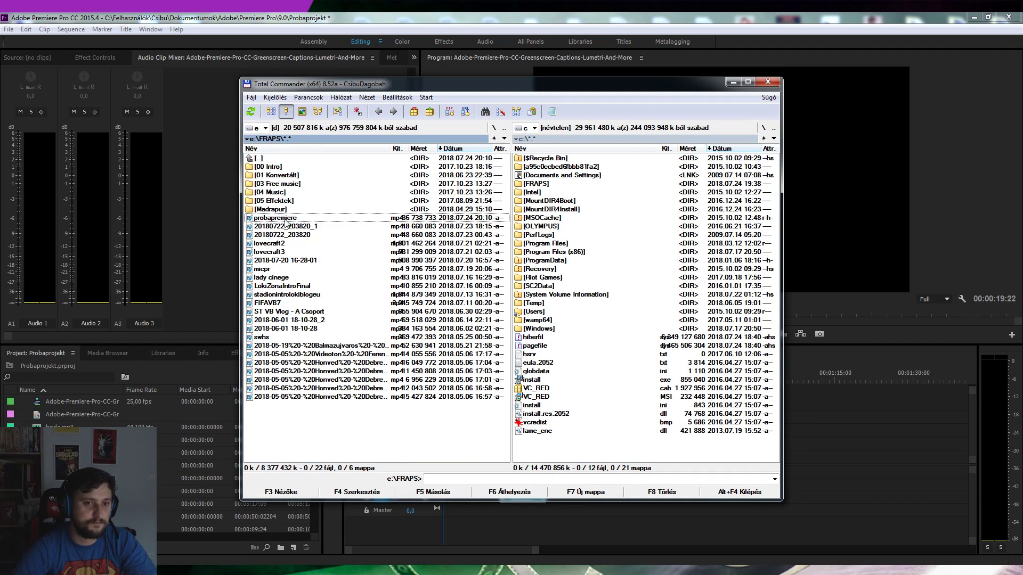
# Play probapremiere.mp4 full screen in Windows Media Player at lower volume, skip ahead, then close it.
pyautogui.doubleClick(286, 220)
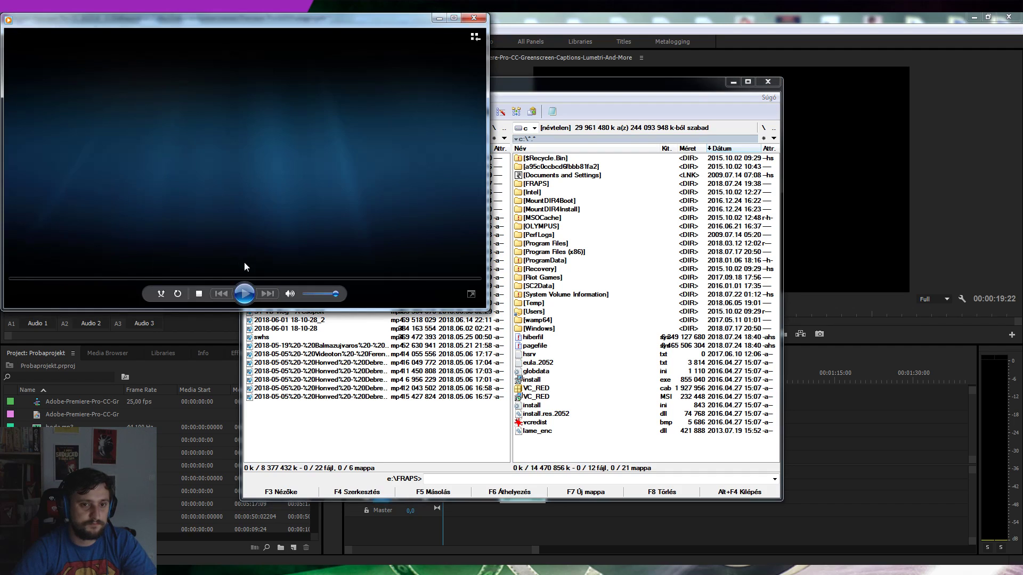
pyautogui.doubleClick(244, 261)
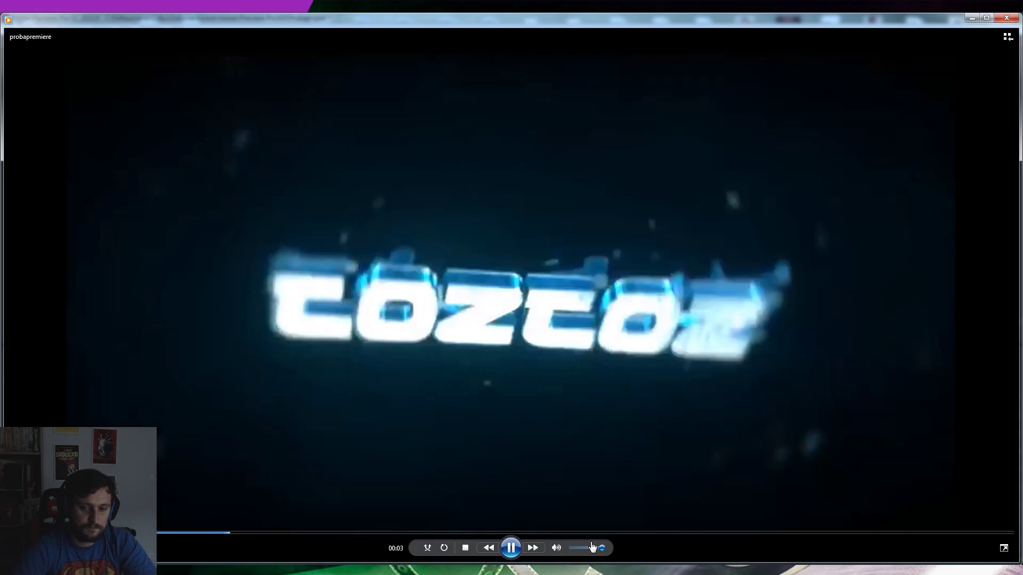
pyautogui.click(579, 549)
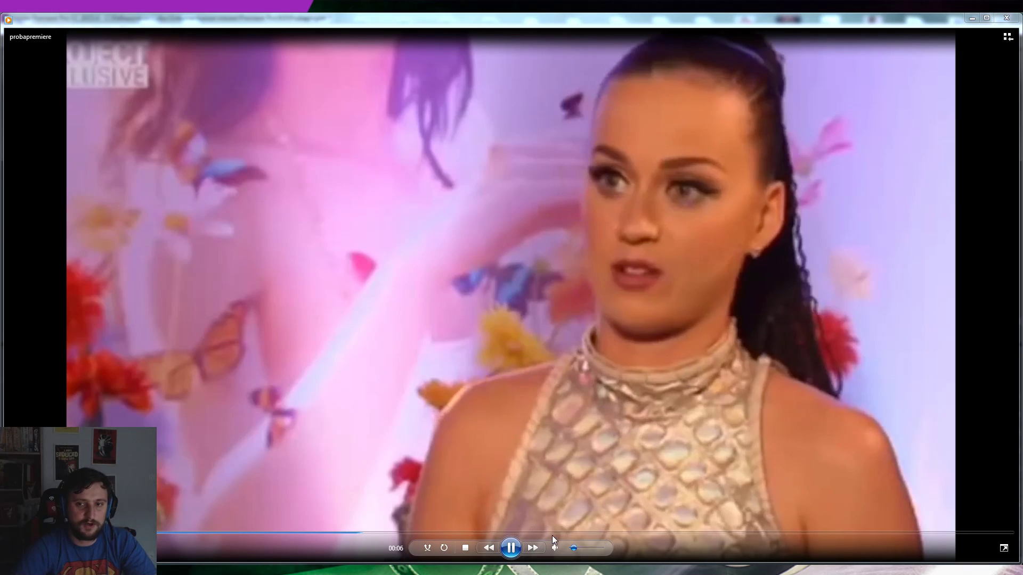
pyautogui.click(552, 533)
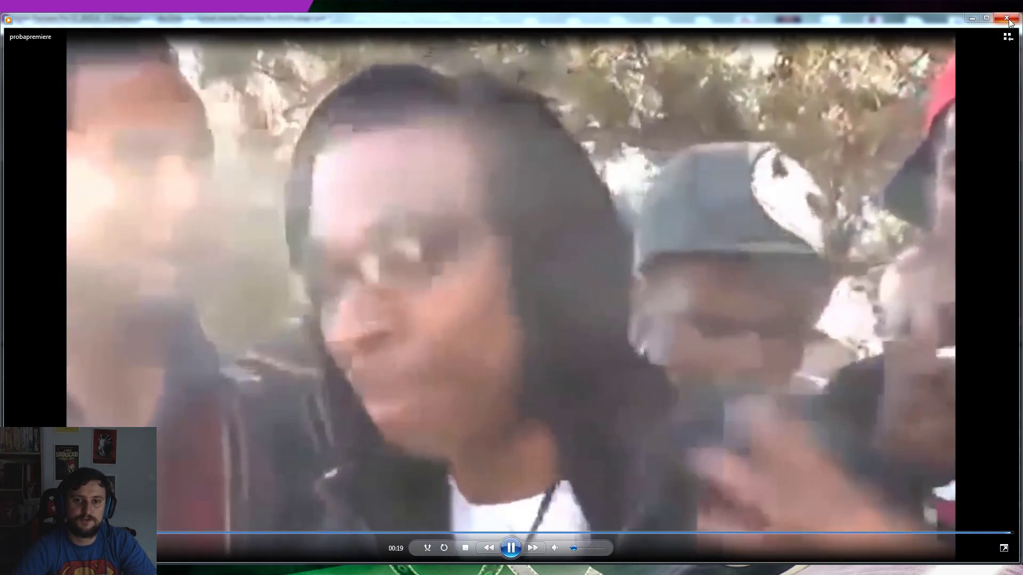
pyautogui.click(1007, 19)
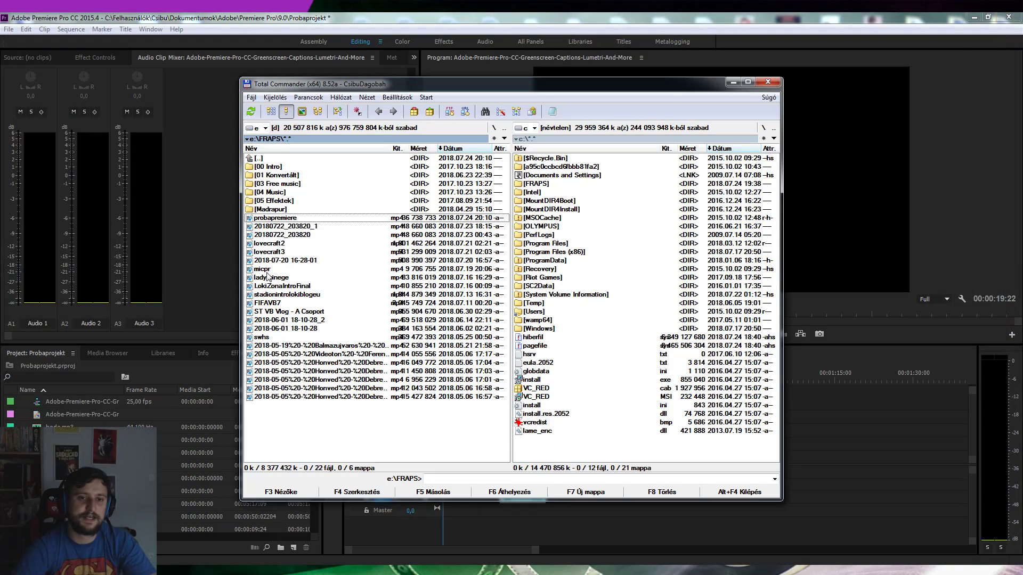